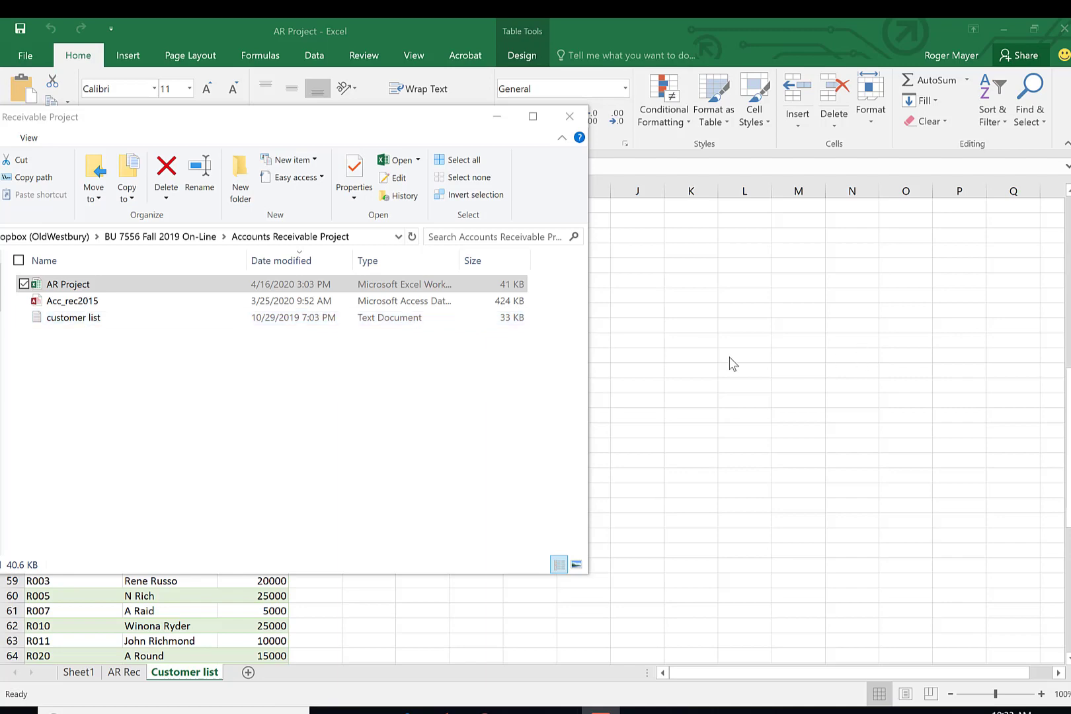
- Switch to the AR Project workbook, review the accounts and credit limits in the Customer list sheet, and open the AR Rec sheet
{"action": "key", "text": "alt+Tab"}
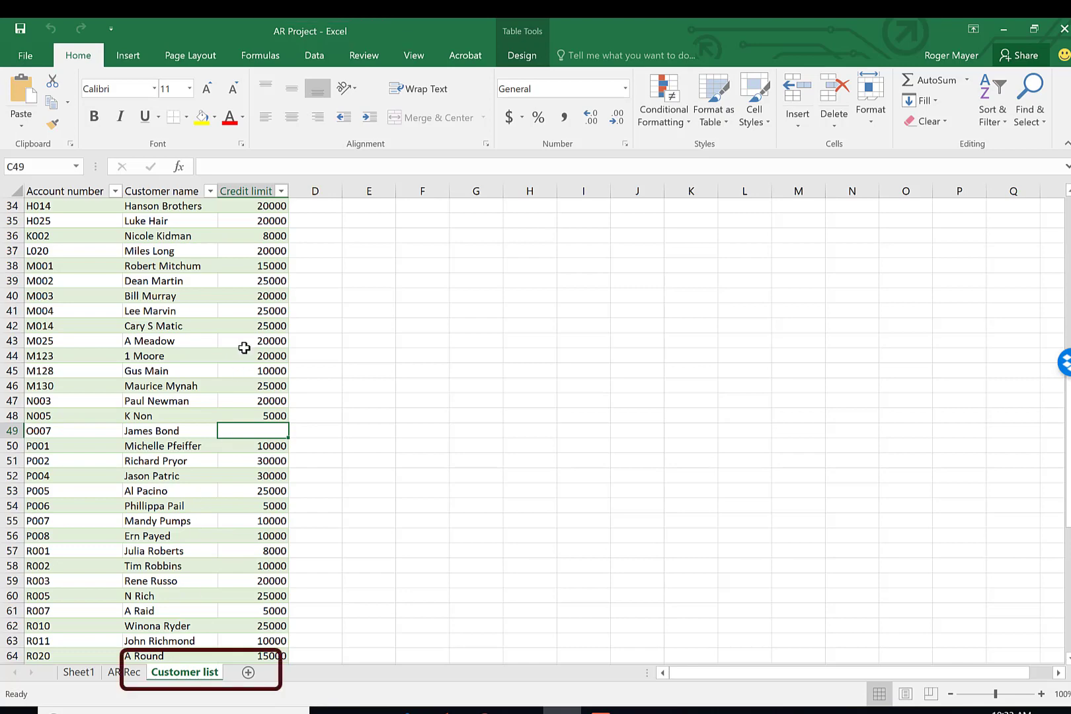
{"action": "scroll", "coordinate": [156, 301], "scroll_direction": "down", "scroll_amount": 14}
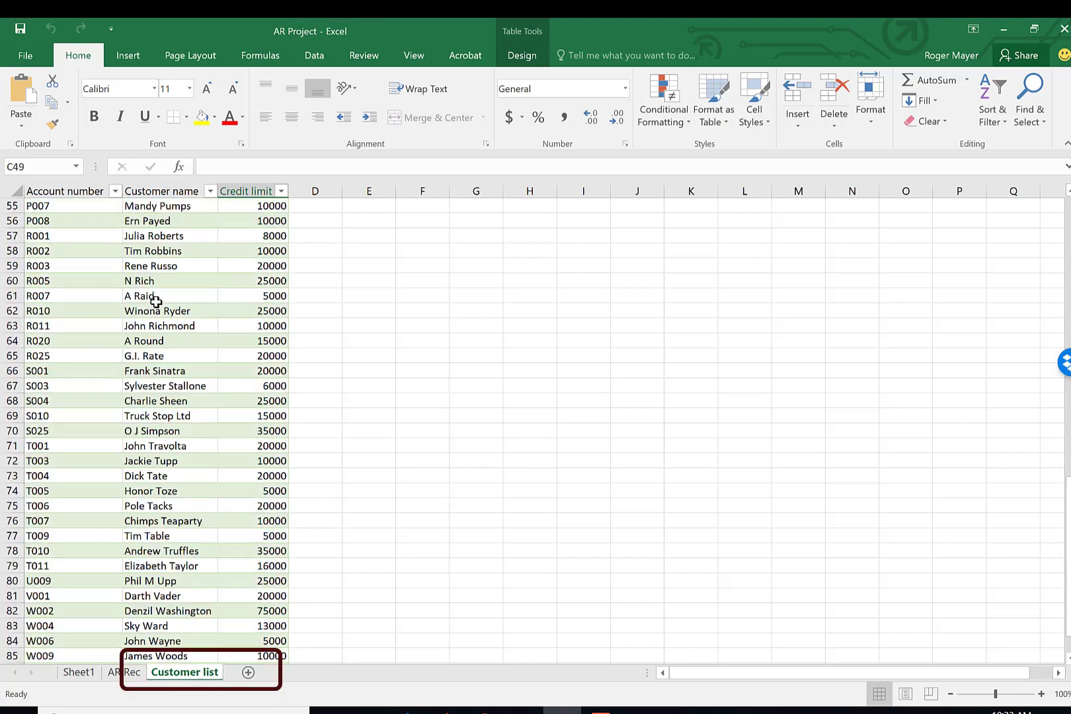
{"action": "scroll", "coordinate": [156, 301], "scroll_direction": "up", "scroll_amount": 9}
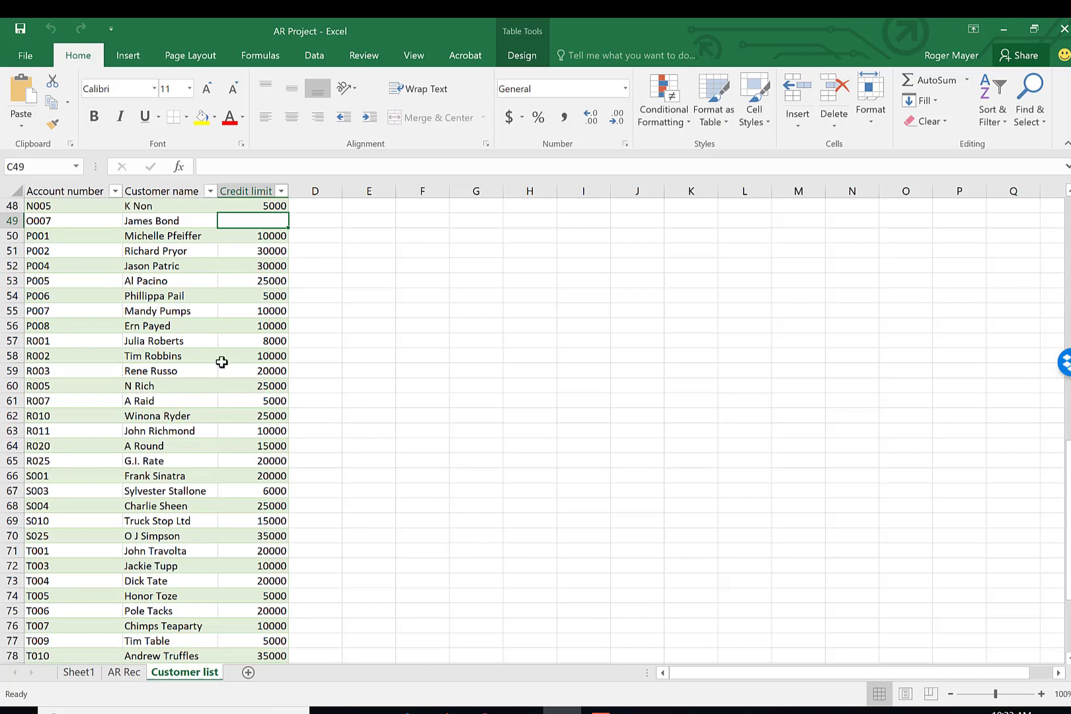
{"action": "scroll", "coordinate": [220, 361], "scroll_direction": "down", "scroll_amount": 5}
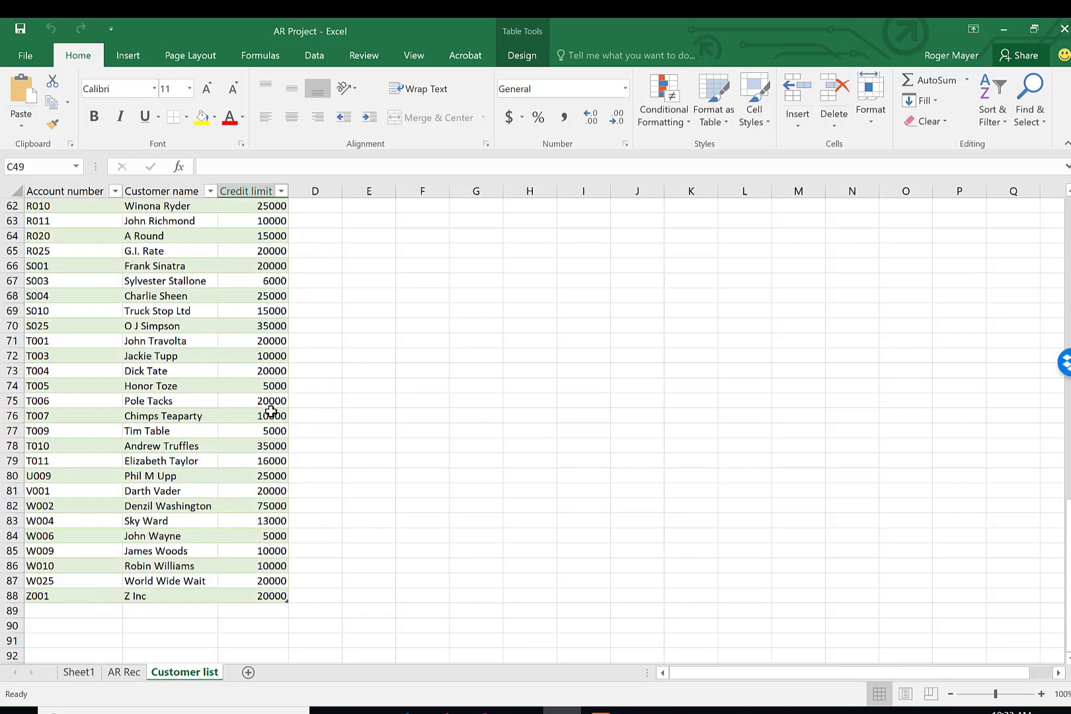
{"action": "scroll", "coordinate": [271, 412], "scroll_direction": "up", "scroll_amount": 5}
{"action": "scroll", "coordinate": [258, 395], "scroll_direction": "up", "scroll_amount": 2}
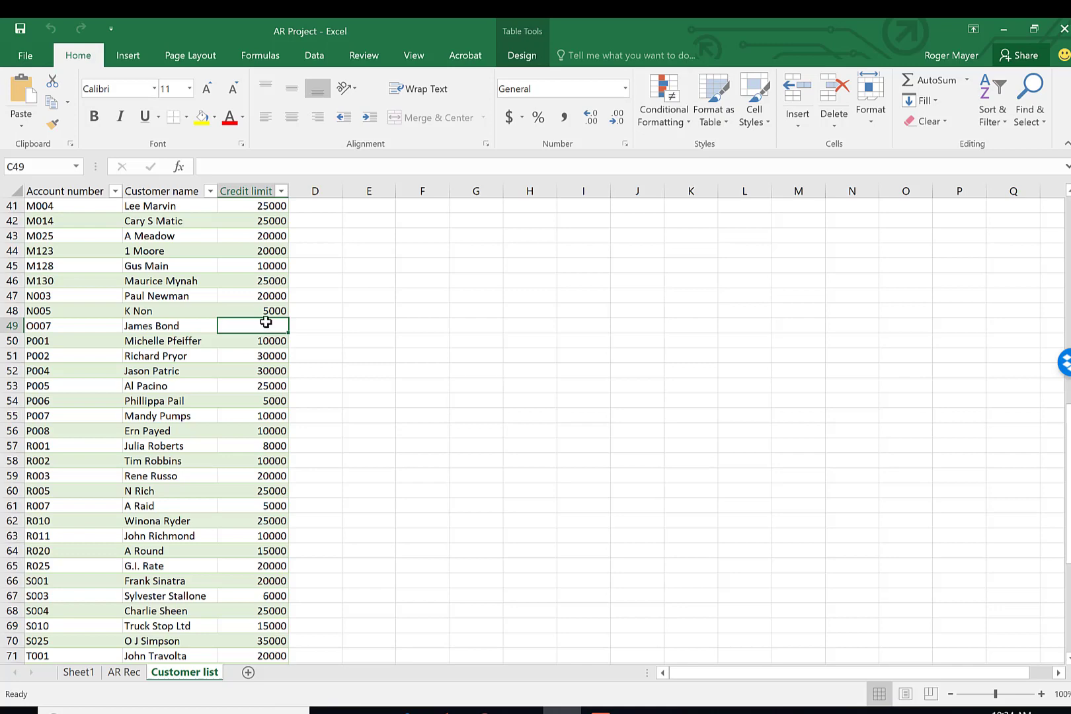
{"action": "left_click", "coordinate": [124, 674]}
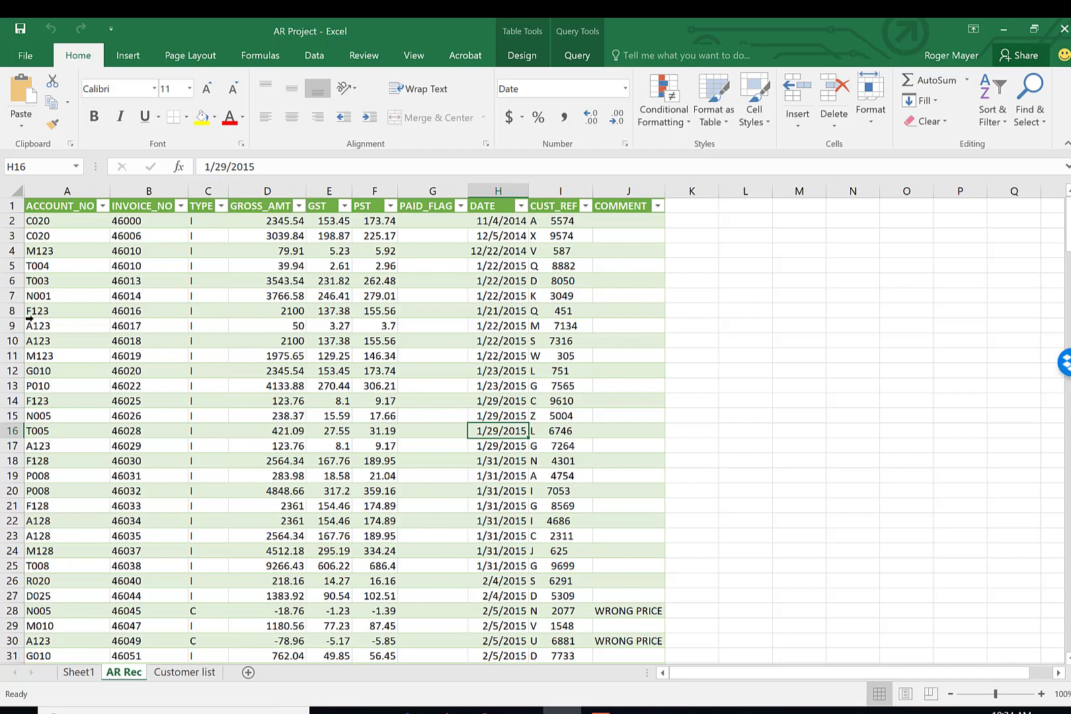
- Delete the empty Sheet1 worksheet from the workbook
{"action": "left_click", "coordinate": [84, 675]}
{"action": "right_click", "coordinate": [84, 675]}
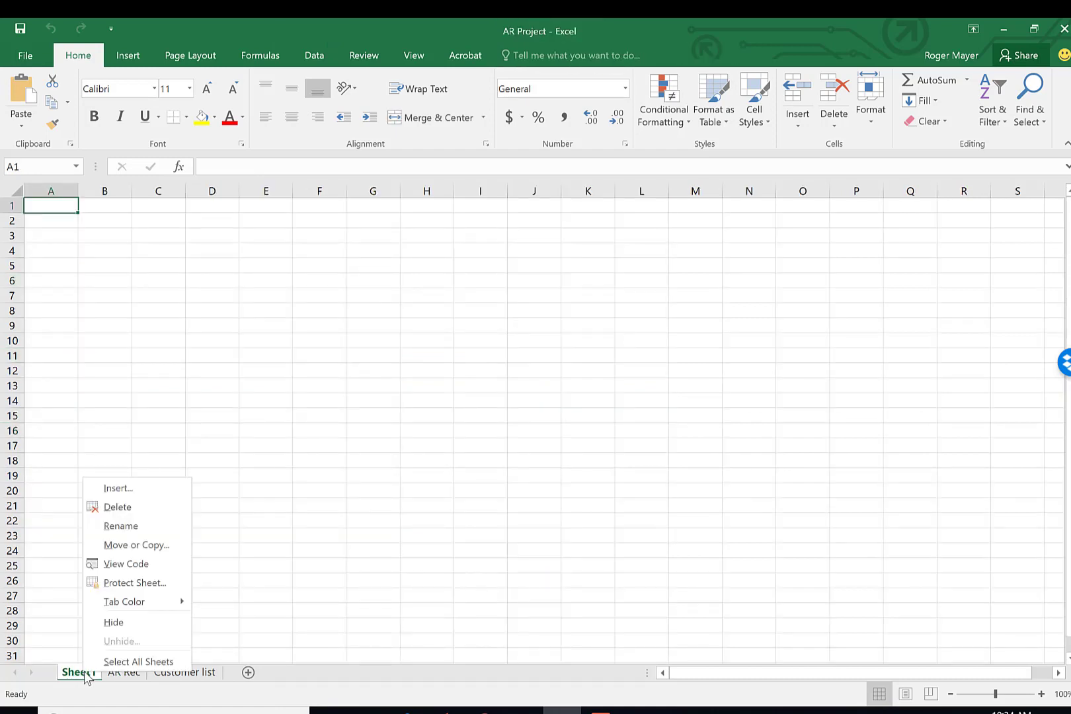
{"action": "left_click", "coordinate": [119, 507]}
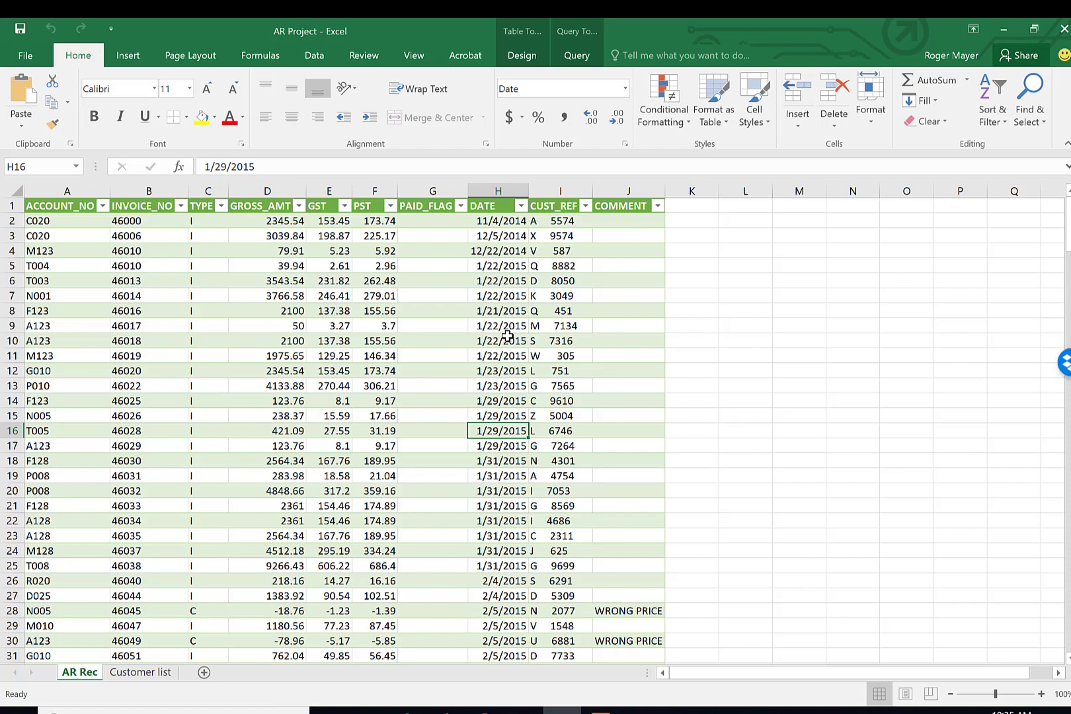
- Create a PivotTable on a new worksheet from the AR Rec table Acc_rec2015__2
{"action": "left_click", "coordinate": [345, 368]}
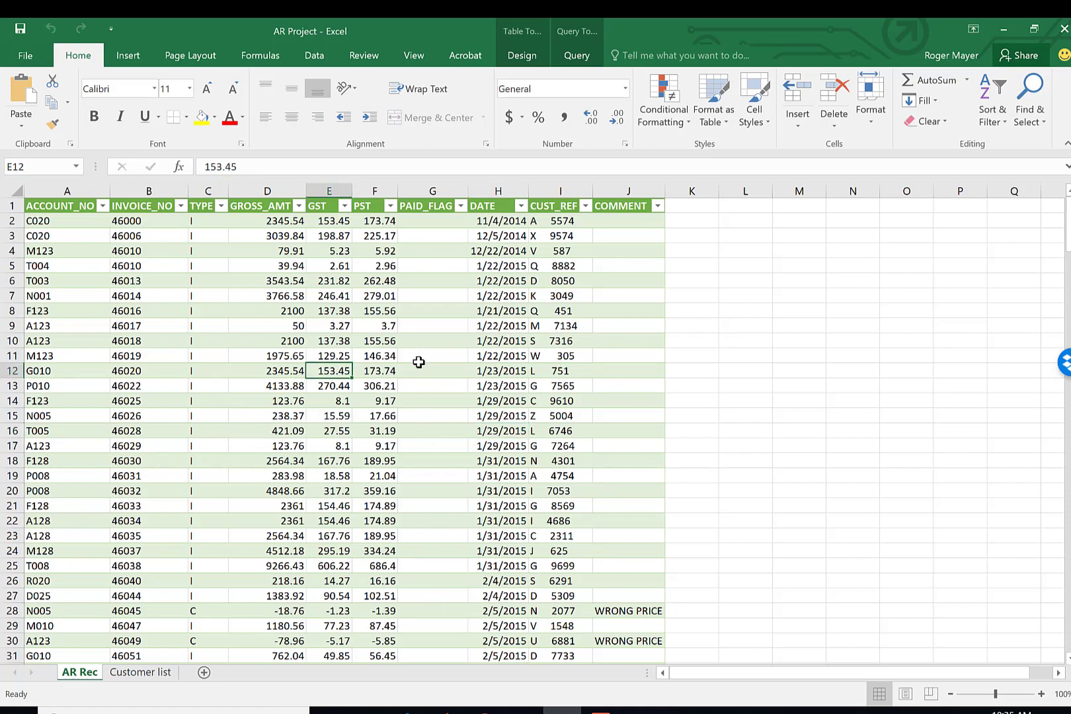
{"action": "left_click", "coordinate": [390, 387]}
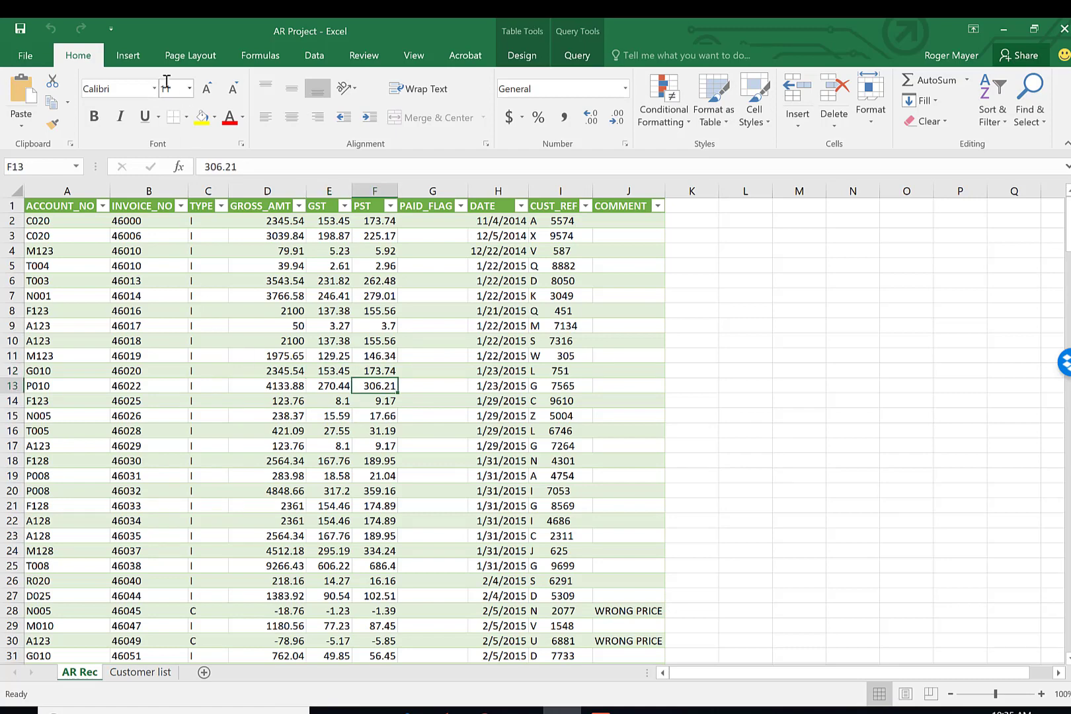
{"action": "left_click", "coordinate": [128, 56]}
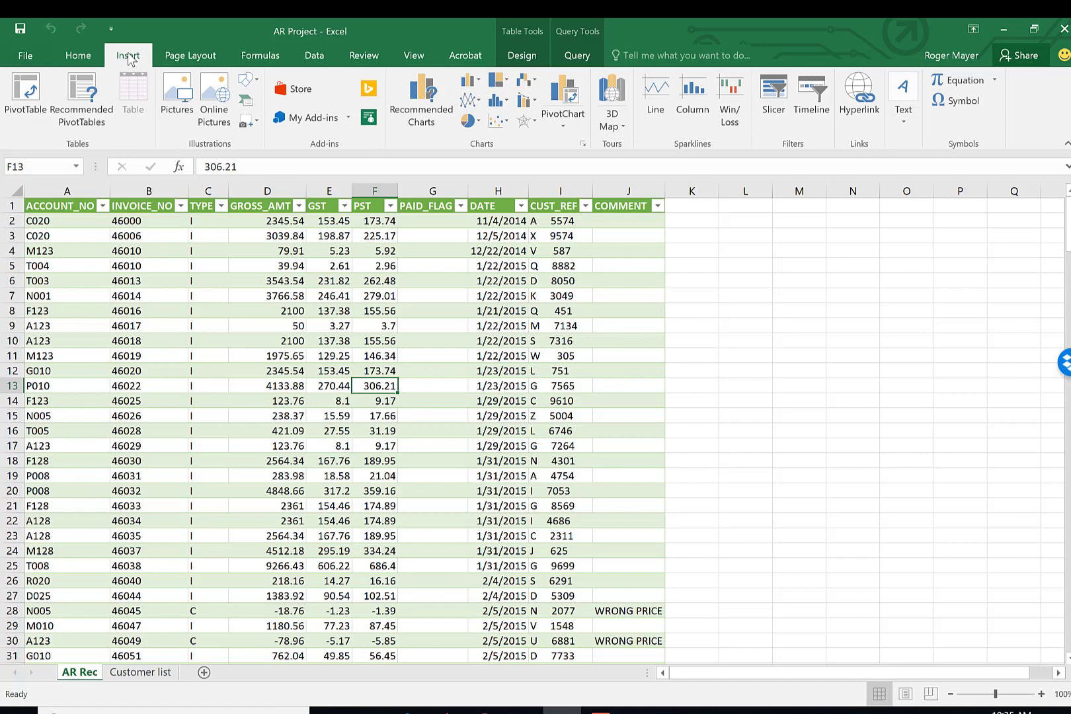
{"action": "left_click", "coordinate": [21, 85]}
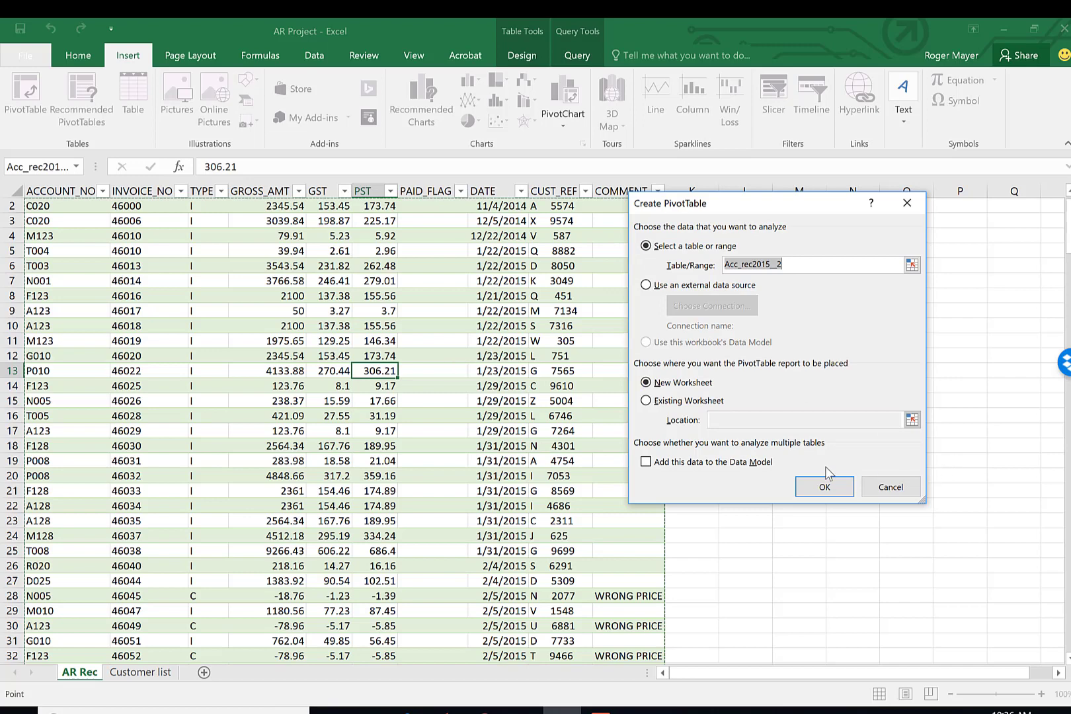
{"action": "left_click", "coordinate": [825, 488]}
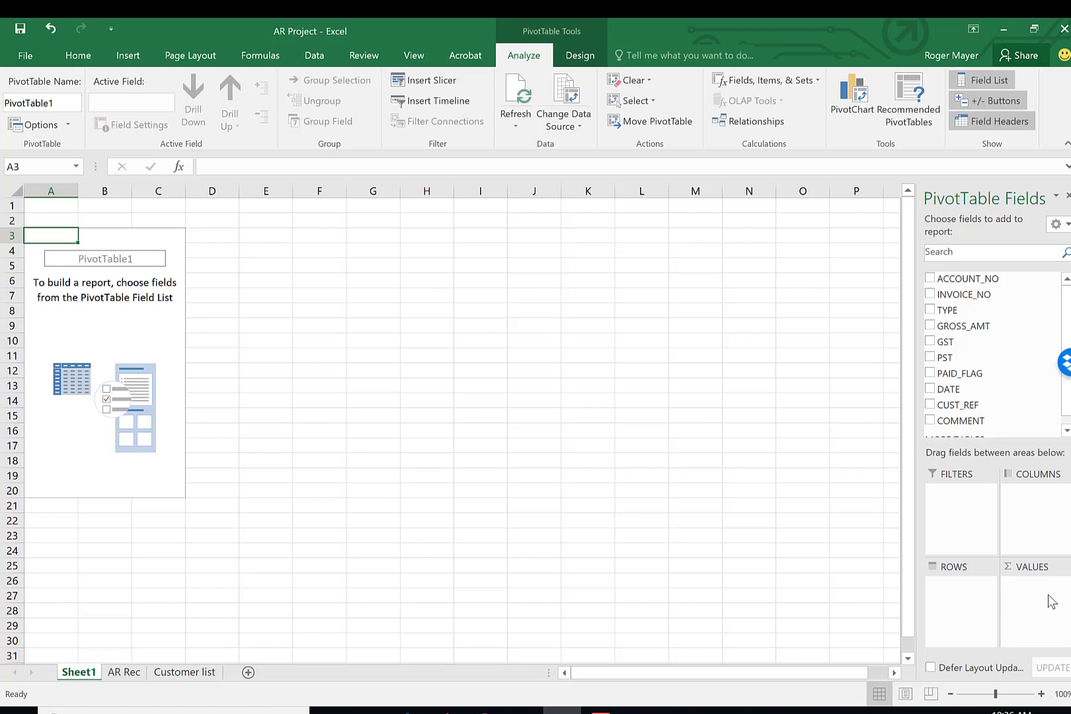
- Add the DATE field to the PivotTable's rows
{"action": "scroll", "coordinate": [1066, 328], "scroll_direction": "down", "scroll_amount": 1}
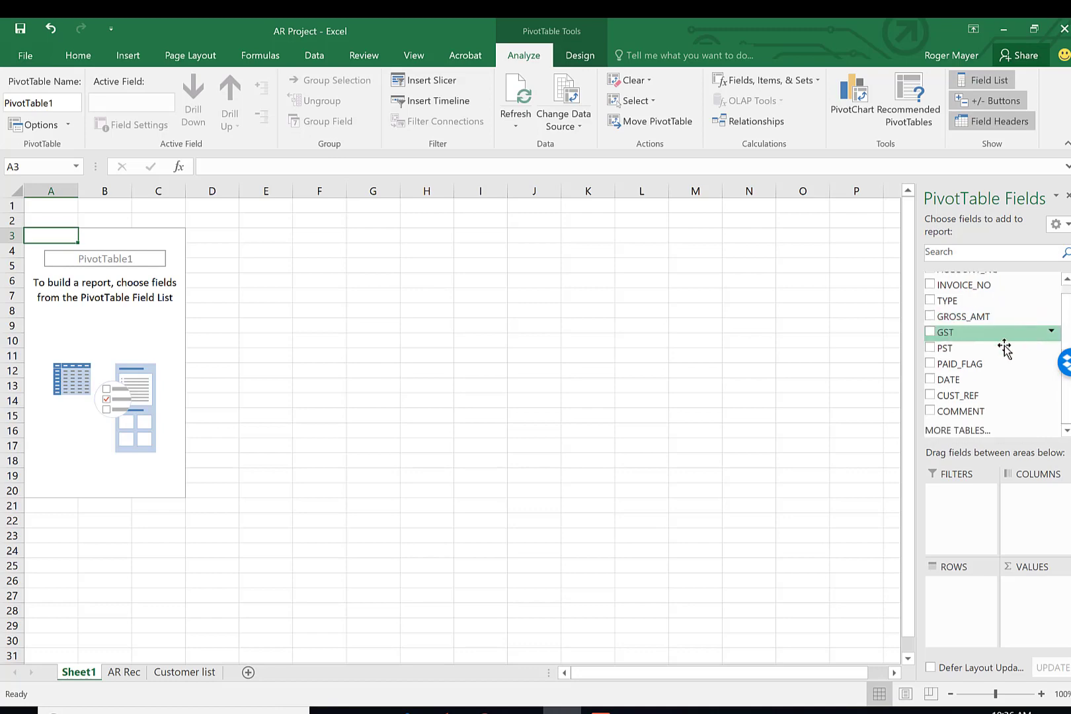
{"action": "left_click", "coordinate": [930, 380]}
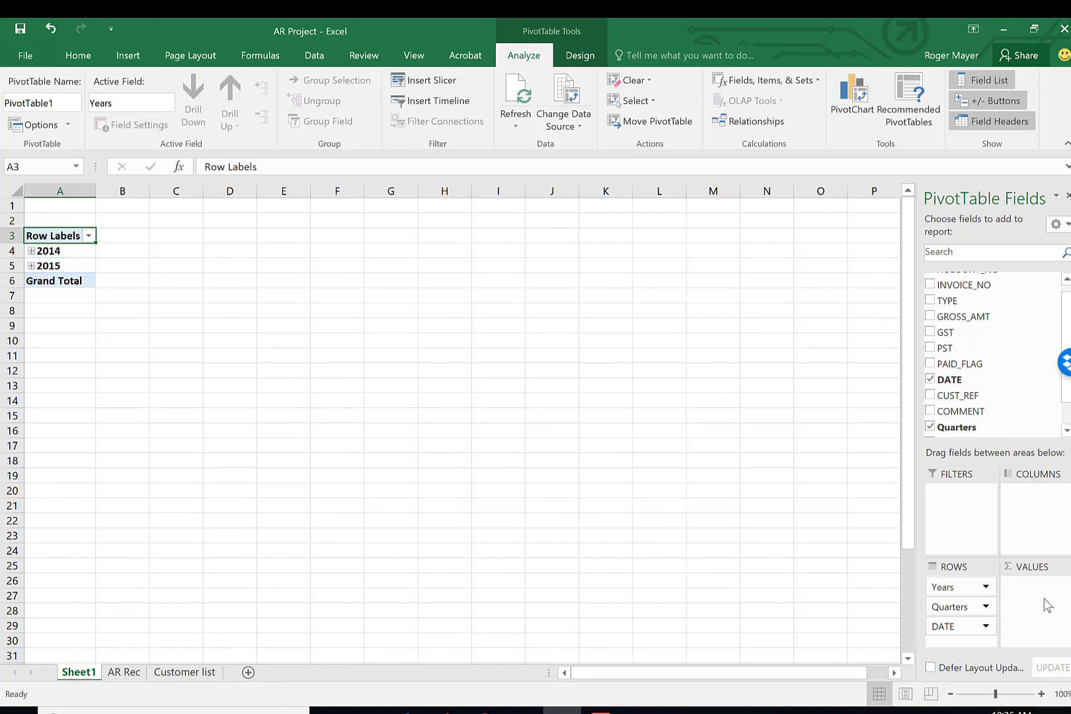
{"action": "mouse_move", "coordinate": [956, 602]}
{"action": "left_mouse_down"}
{"action": "mouse_move", "coordinate": [1023, 522]}
{"action": "mouse_move", "coordinate": [987, 590]}
{"action": "mouse_move", "coordinate": [965, 601]}
{"action": "left_mouse_up"}
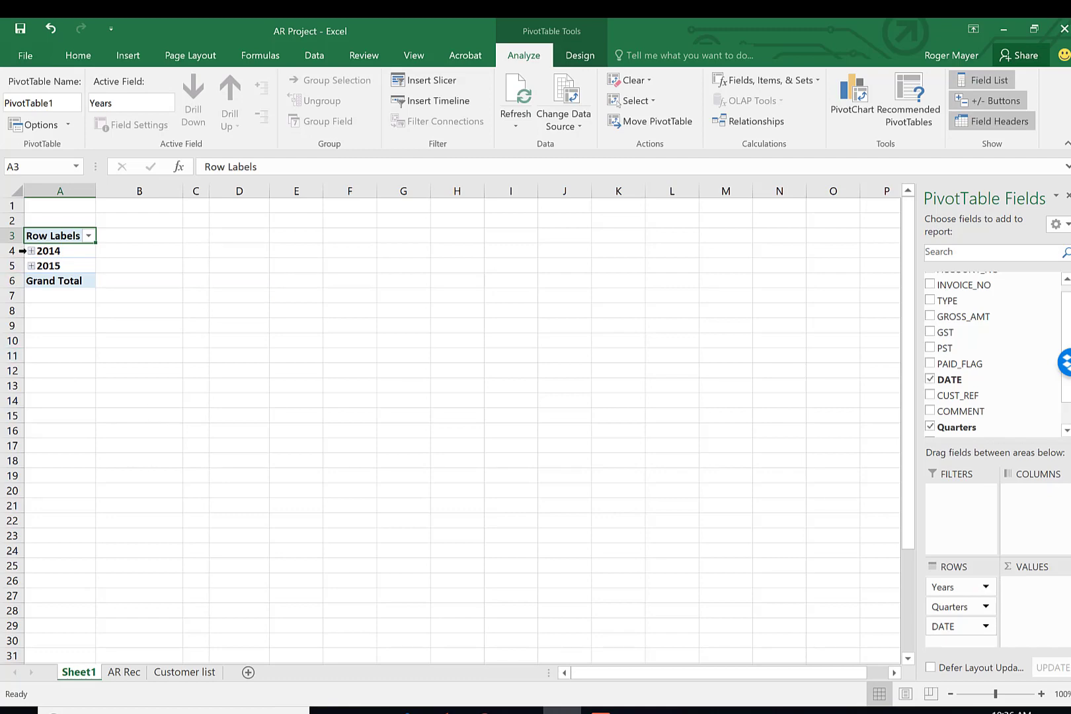
- Expand the 2014 and 2015 row groups and their quarters down to the individual months
{"action": "left_click", "coordinate": [31, 251]}
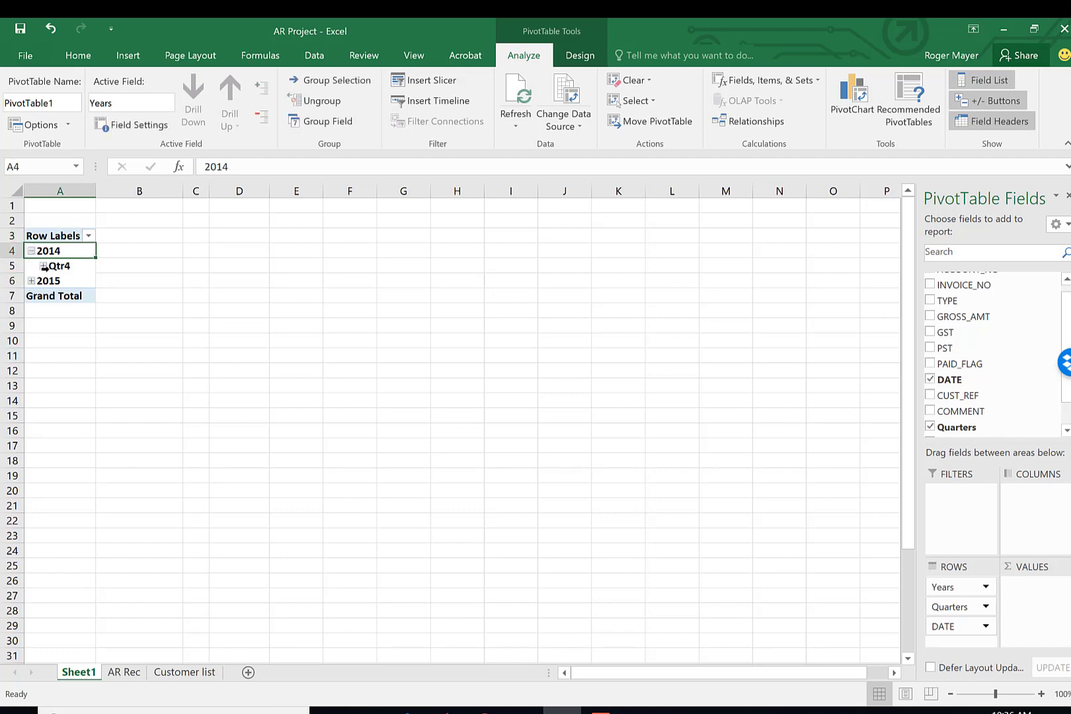
{"action": "left_click", "coordinate": [43, 266]}
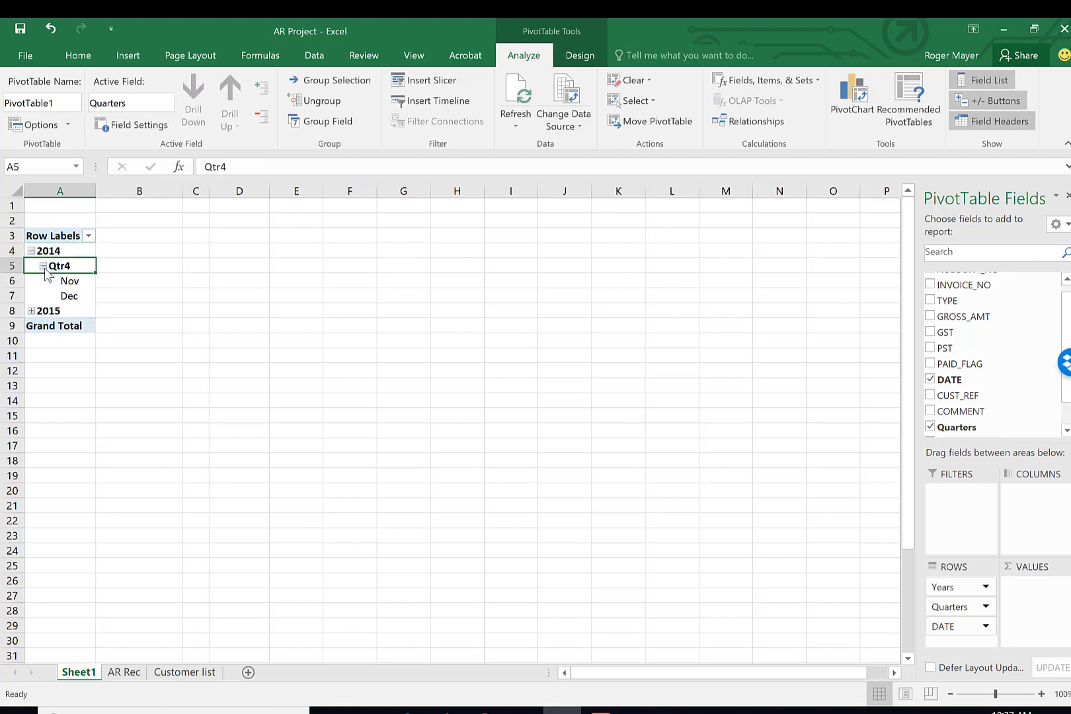
{"action": "left_click", "coordinate": [31, 311]}
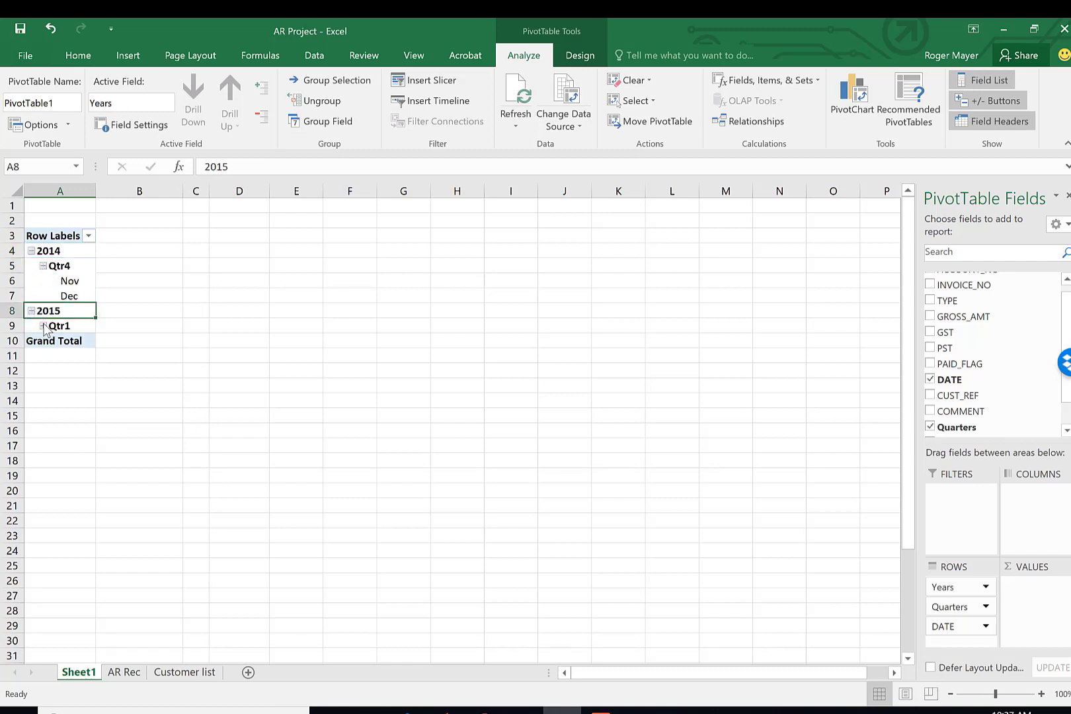
{"action": "left_click", "coordinate": [43, 326]}
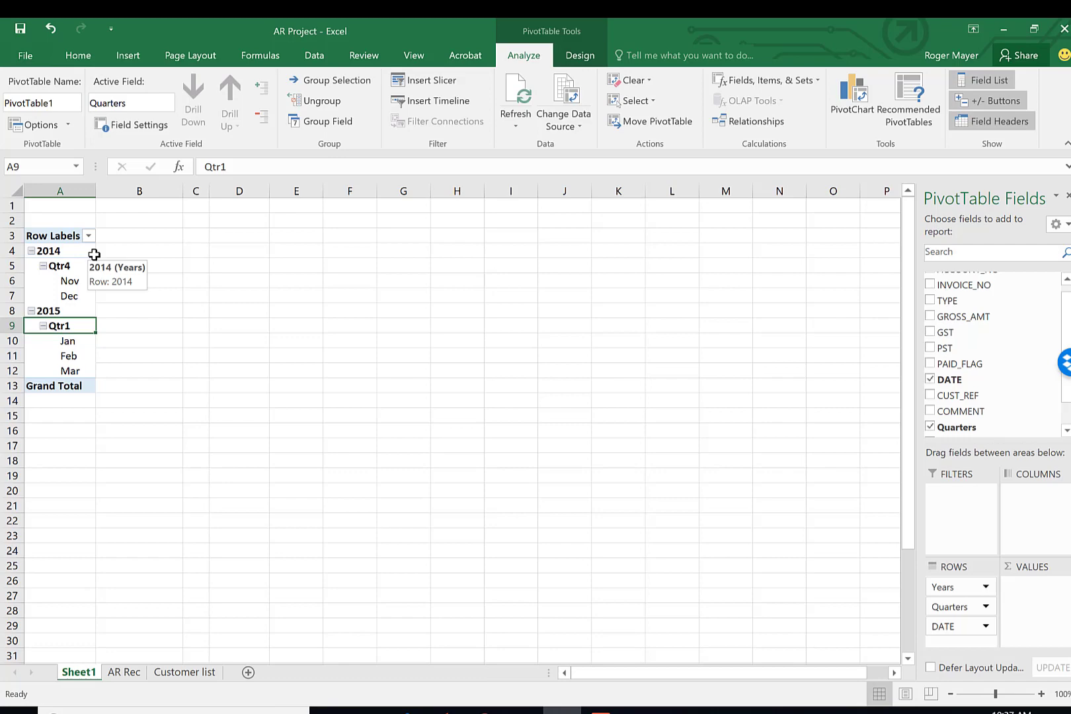
- Add GROSS_AMT, GST and PST as summed values and remove the Quarters field from the PivotTable's rows
{"action": "left_click", "coordinate": [930, 317]}
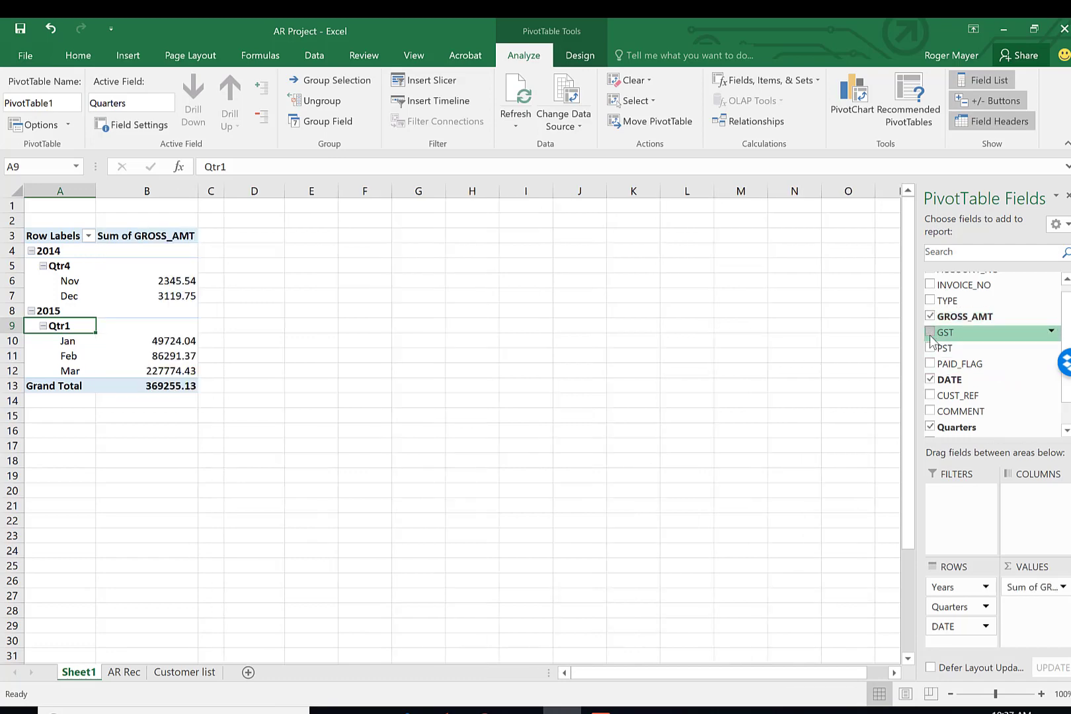
{"action": "left_click", "coordinate": [930, 334]}
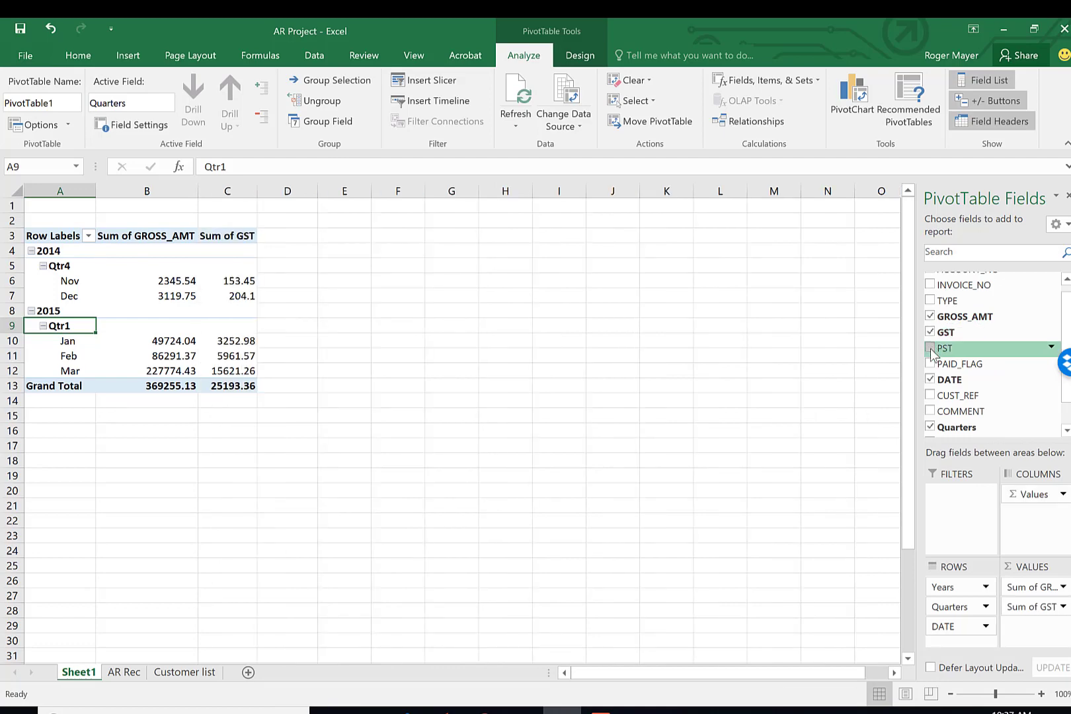
{"action": "left_click", "coordinate": [931, 350]}
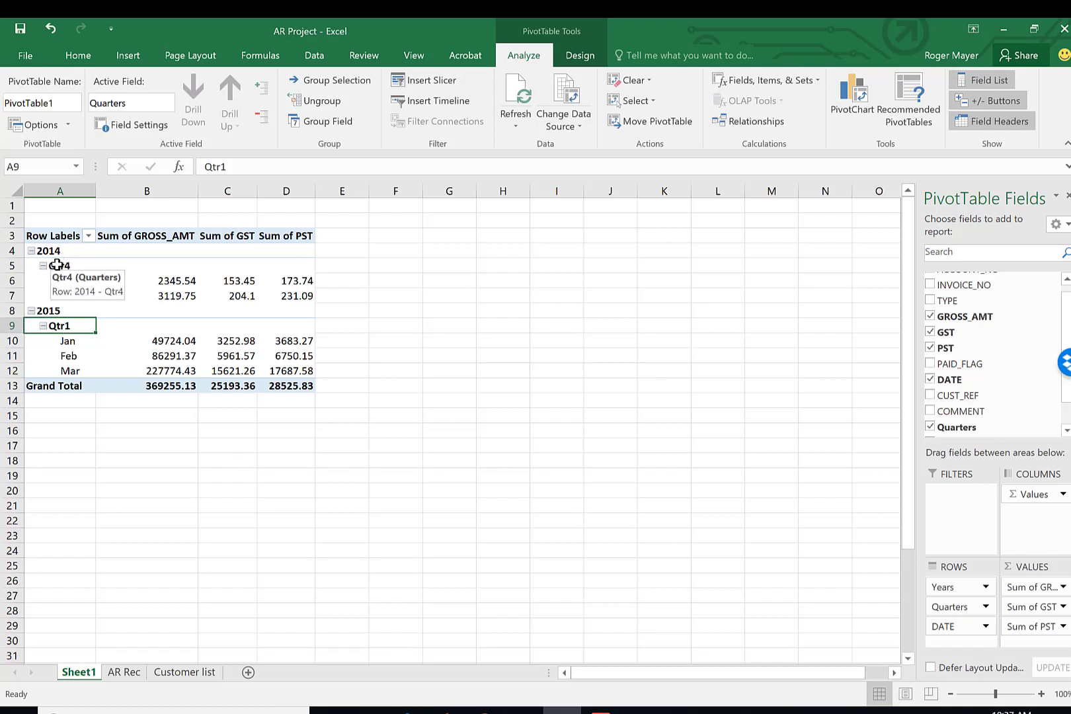
{"action": "left_click", "coordinate": [985, 607]}
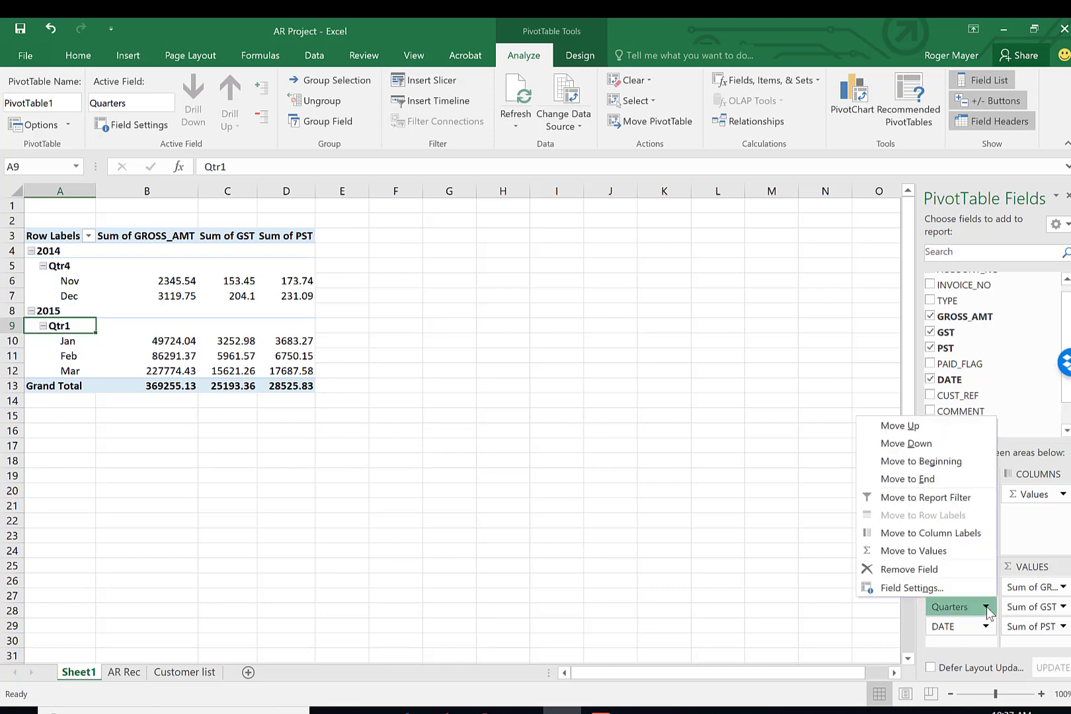
{"action": "left_click", "coordinate": [945, 570]}
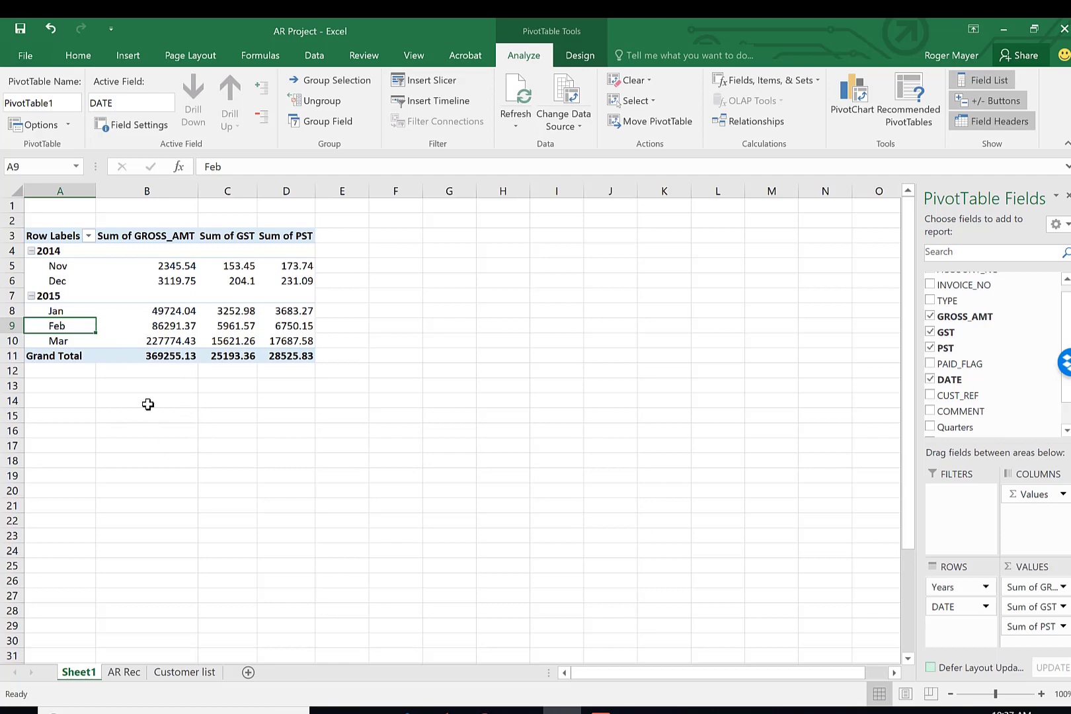
- Apply the English (United States) dollar accounting format to the PivotTable values in B5:D11, and select that range again
{"action": "mouse_move", "coordinate": [186, 345]}
{"action": "mouse_move", "coordinate": [134, 265]}
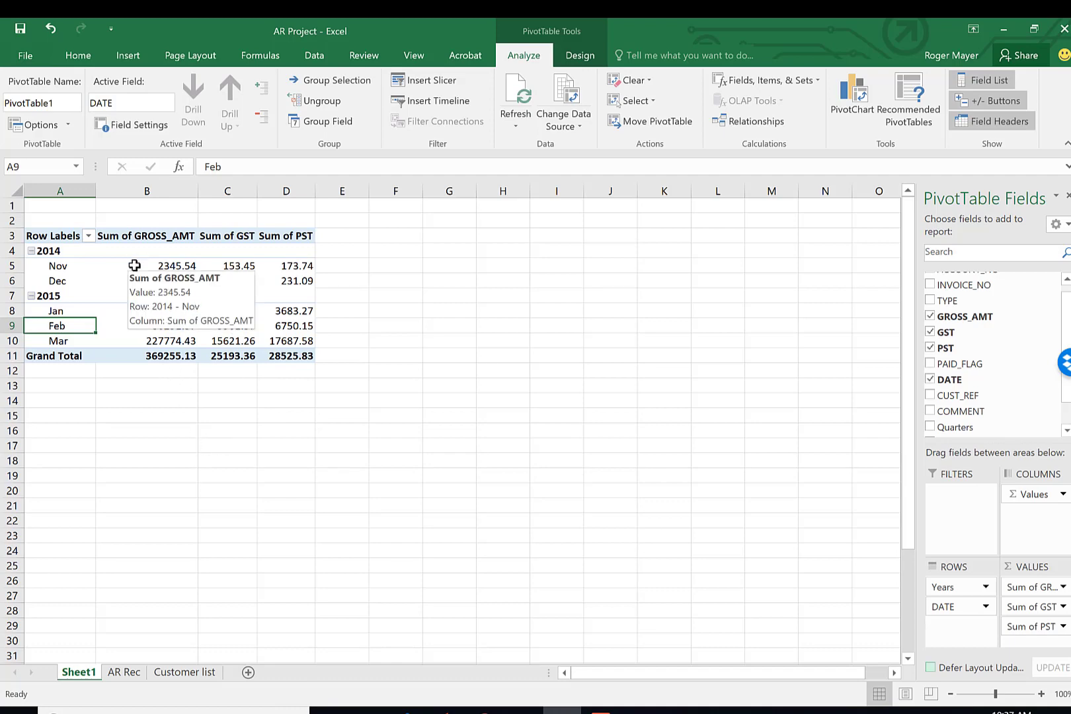
{"action": "left_click_drag", "start_coordinate": [134, 265], "coordinate": [305, 354]}
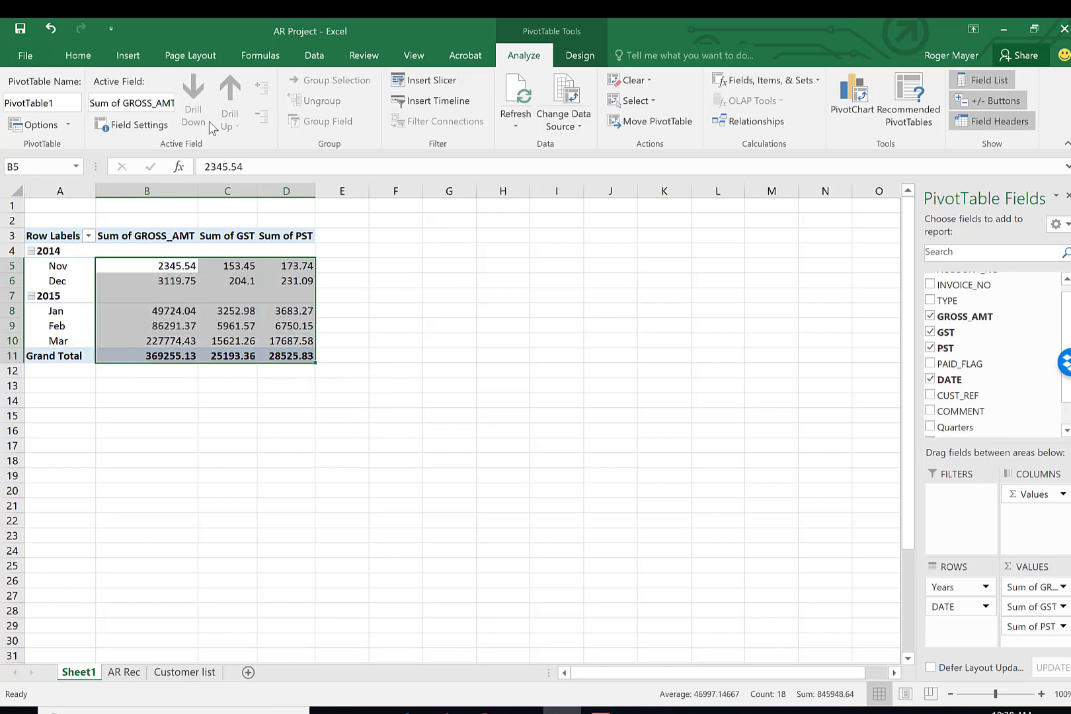
{"action": "left_click", "coordinate": [82, 58]}
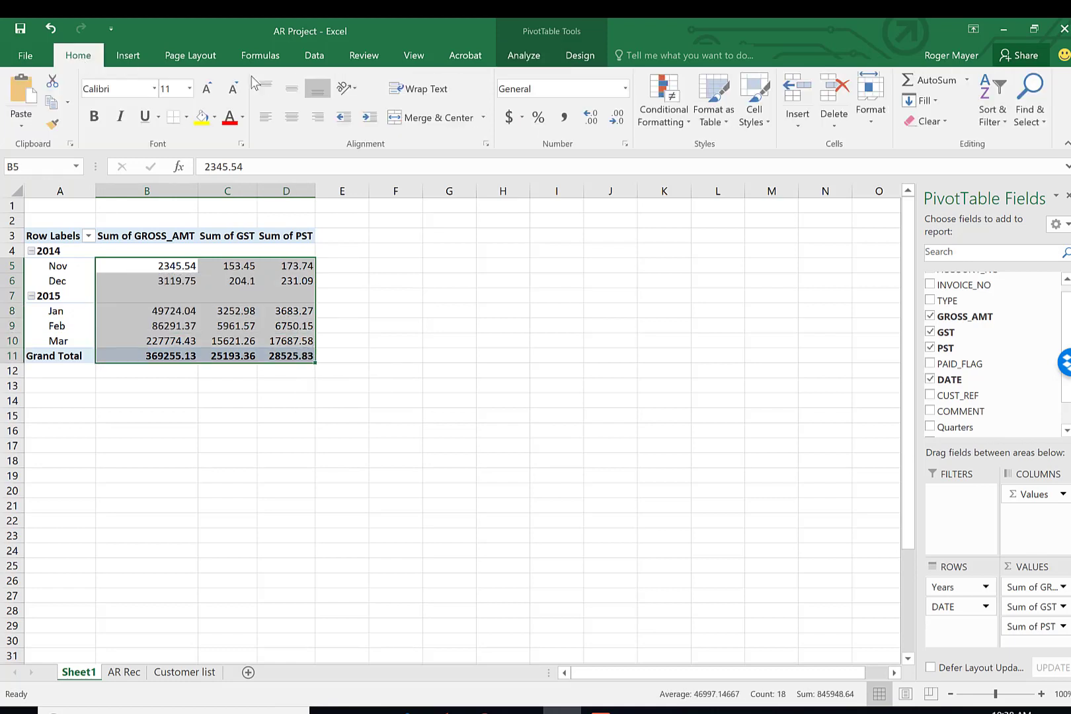
{"action": "left_click", "coordinate": [522, 119]}
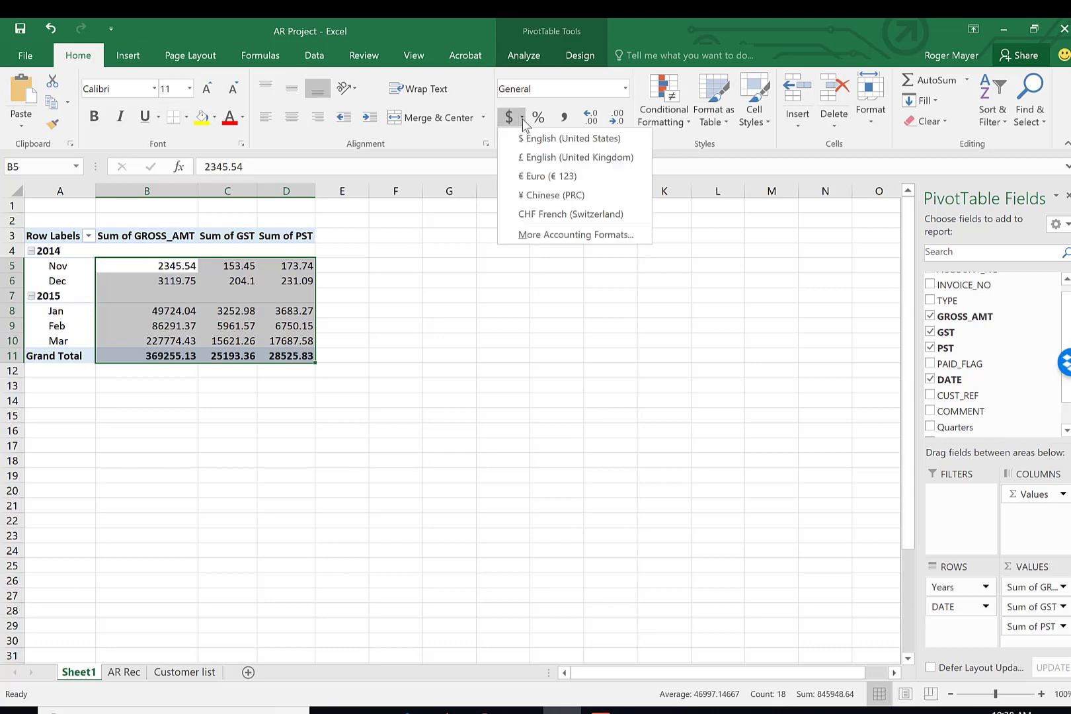
{"action": "left_click", "coordinate": [569, 138]}
{"action": "left_click_drag", "start_coordinate": [147, 191], "coordinate": [338, 191]}
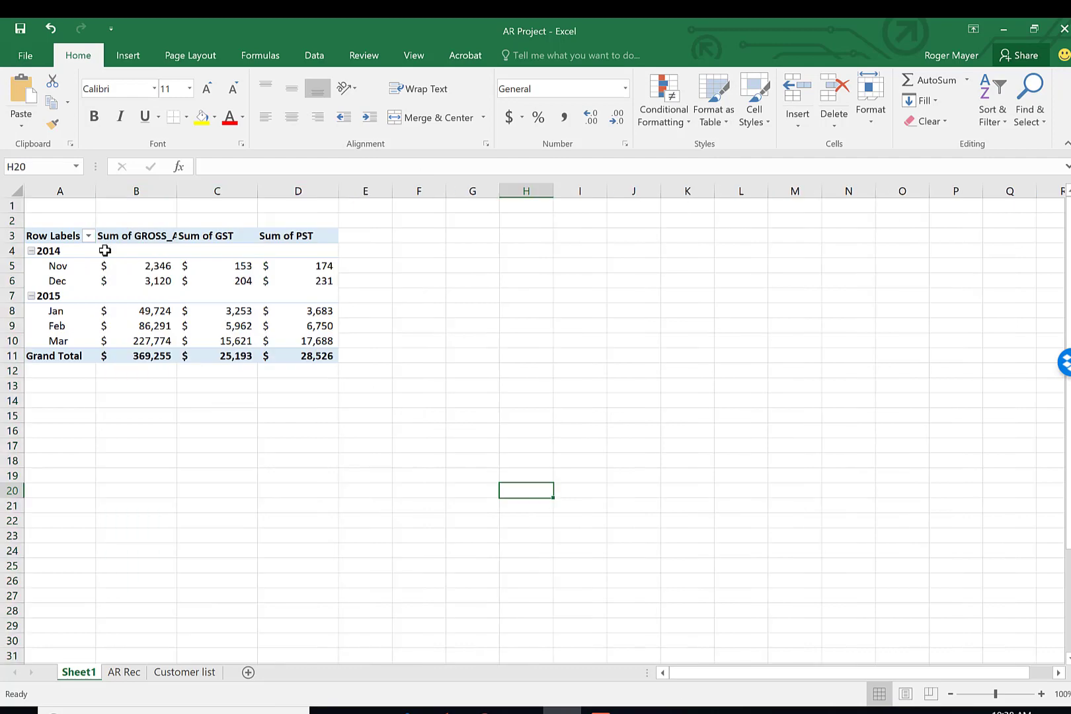
{"action": "left_click", "coordinate": [116, 265]}
{"action": "left_click_drag", "start_coordinate": [116, 265], "coordinate": [302, 358]}
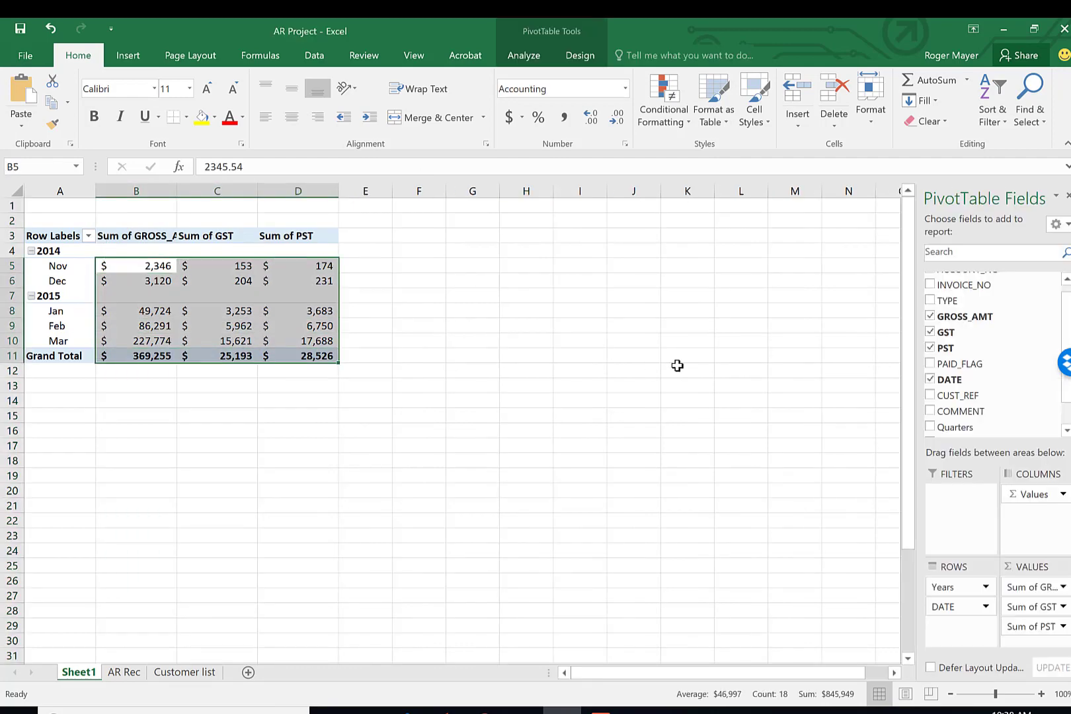
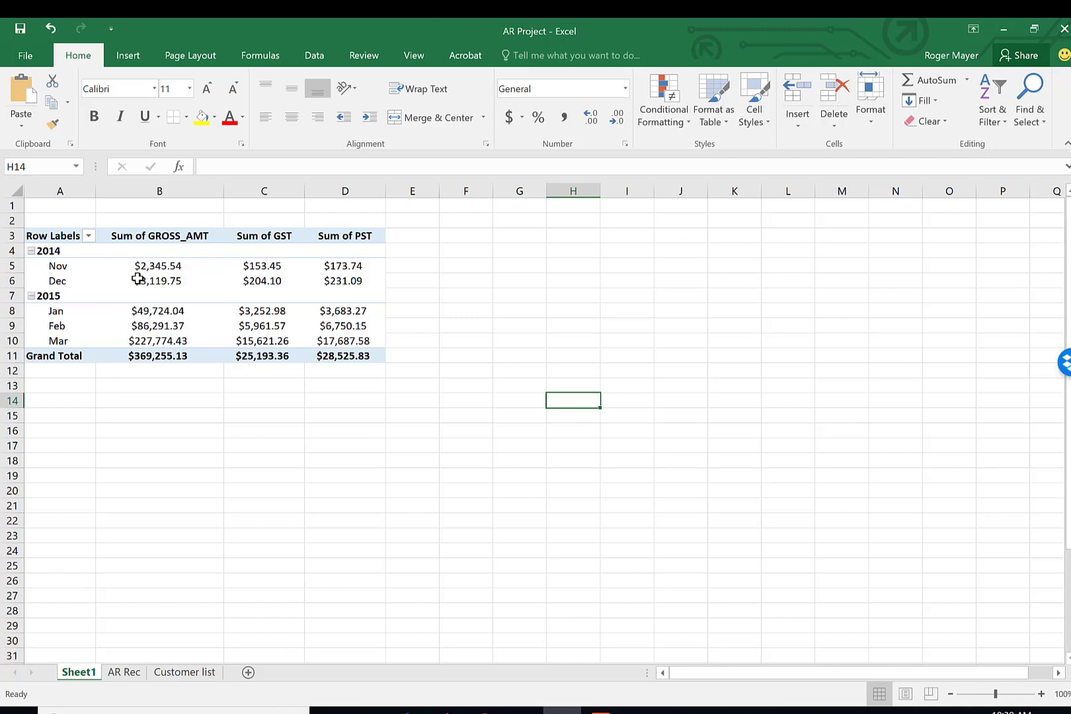
- Drill down into the November 2014 GROSS_AMT value to list its underlying invoices on a new sheet, and return to the PivotTable sheet
{"action": "mouse_move", "coordinate": [96, 265]}
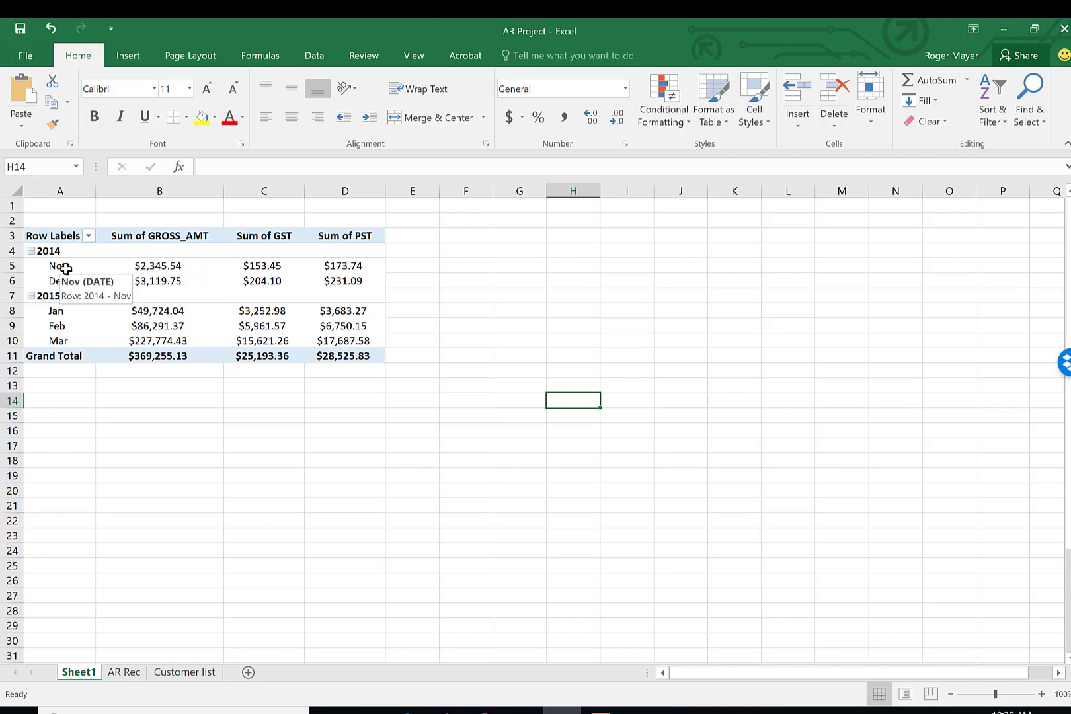
{"action": "left_click", "coordinate": [66, 268]}
{"action": "double_click", "coordinate": [167, 268]}
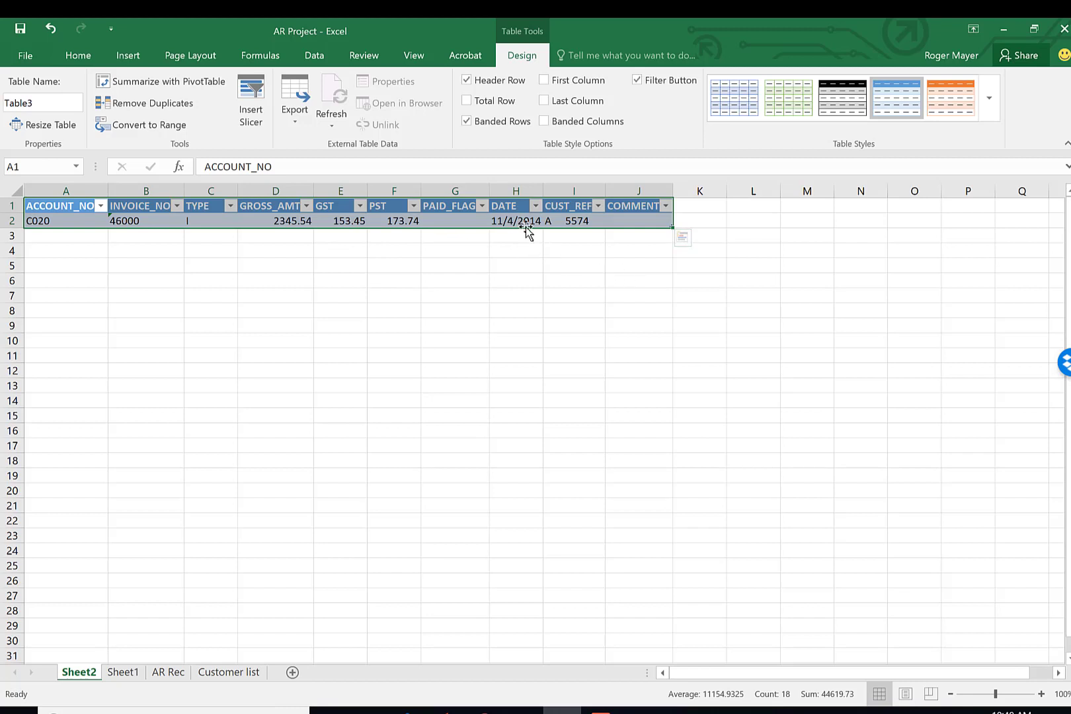
{"action": "left_click", "coordinate": [123, 672]}
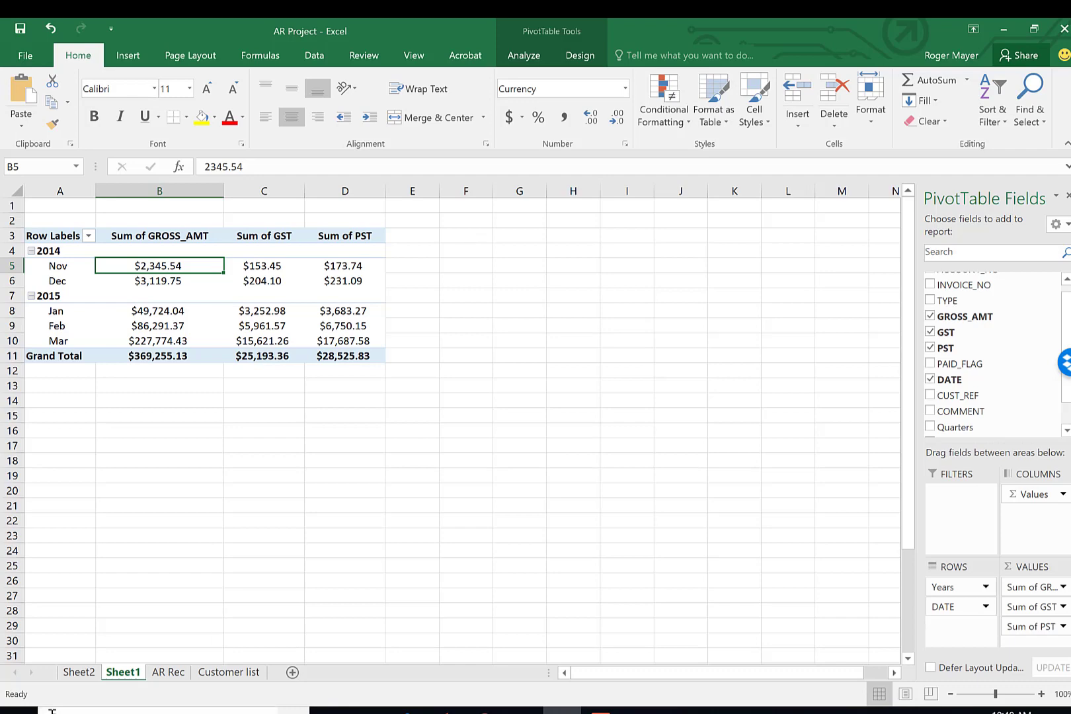
- Rename the PivotTable's sheet as Ageing report
{"action": "double_click", "coordinate": [125, 673]}
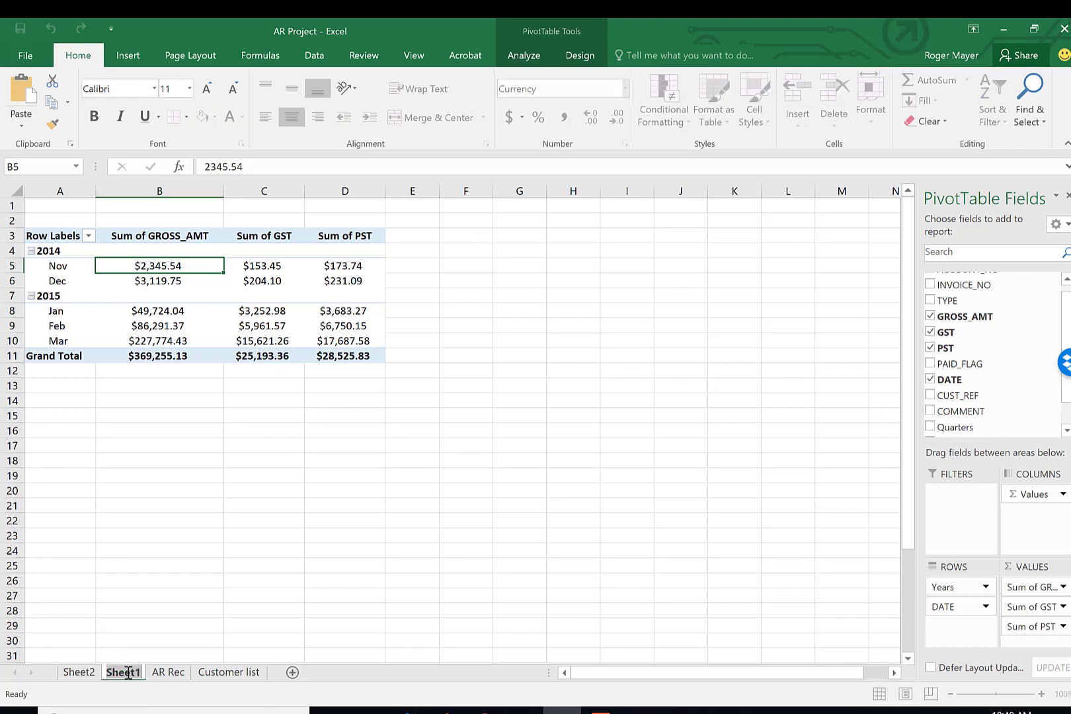
{"action": "type", "text": "A"}
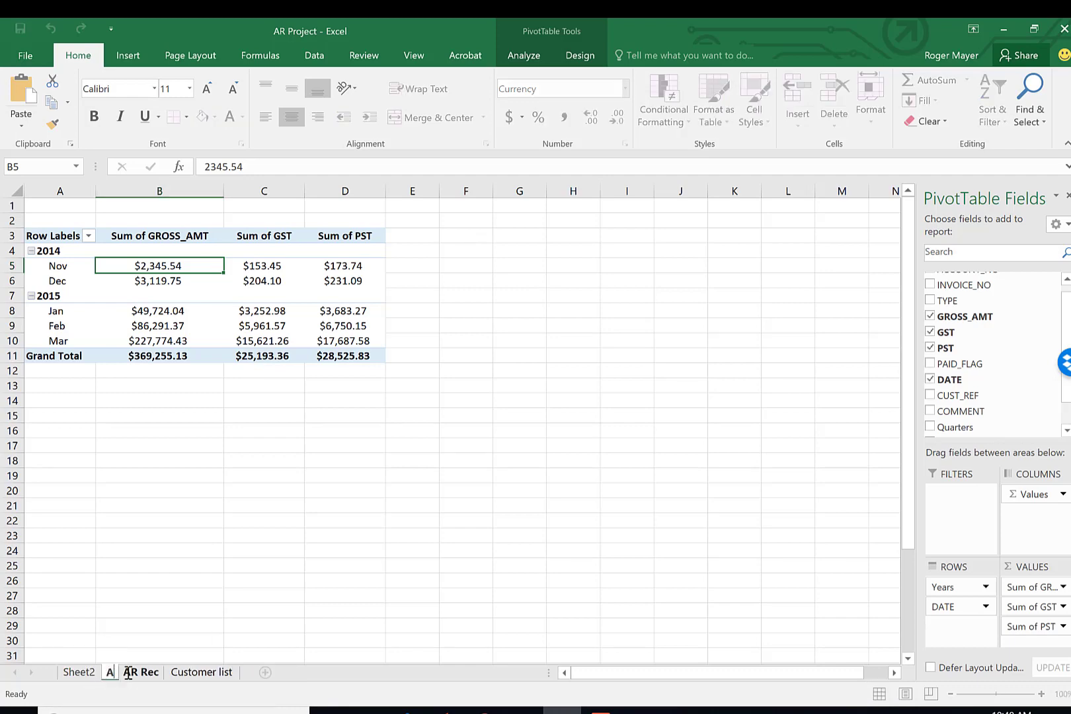
{"action": "type", "text": "geing"}
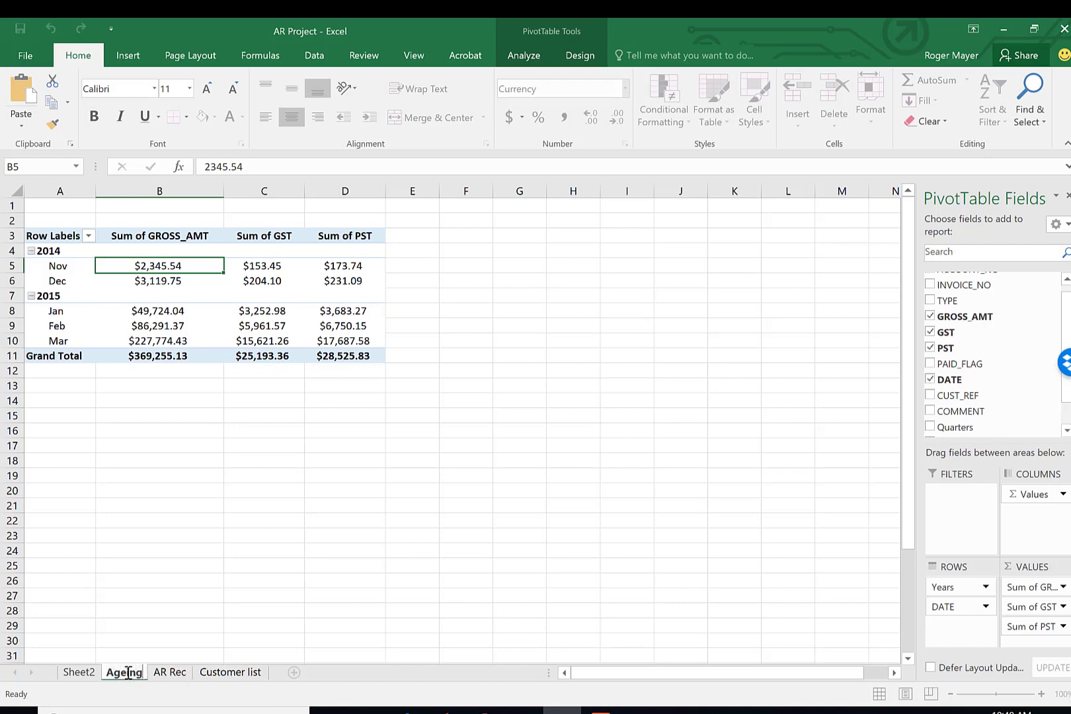
{"action": "type", "text": " report"}
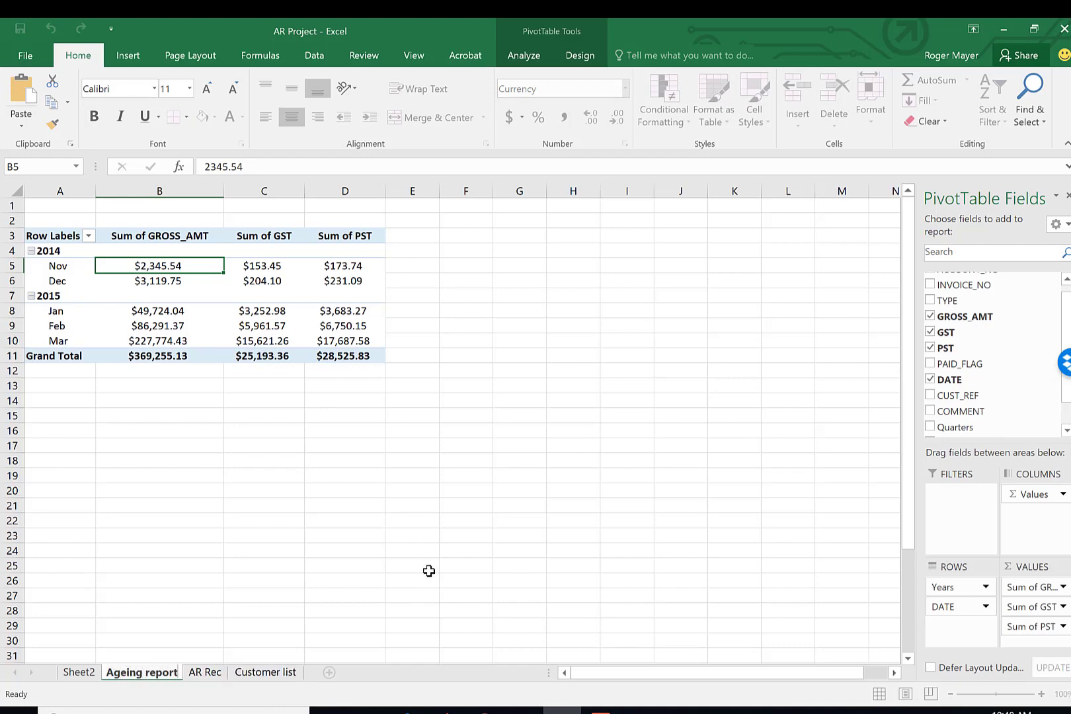
{"action": "left_click_drag", "start_coordinate": [461, 263], "coordinate": [818, 511]}
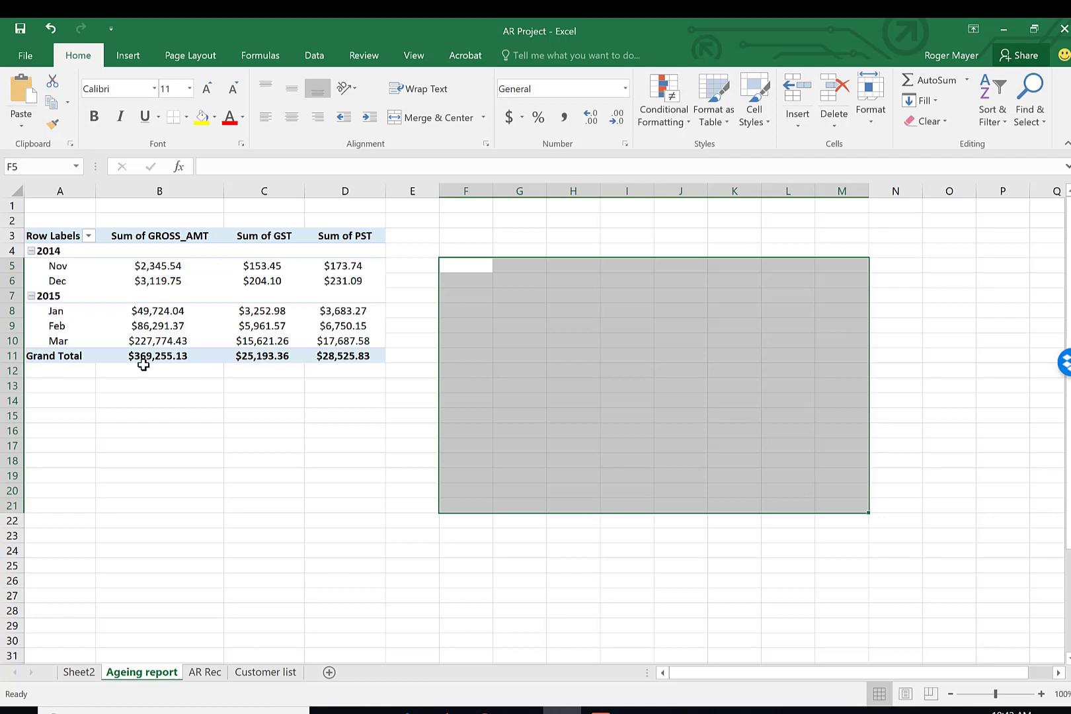
- Permanently delete Sheet2, which holds the November 2014 invoice detail
{"action": "left_click", "coordinate": [78, 673]}
{"action": "right_click", "coordinate": [79, 672]}
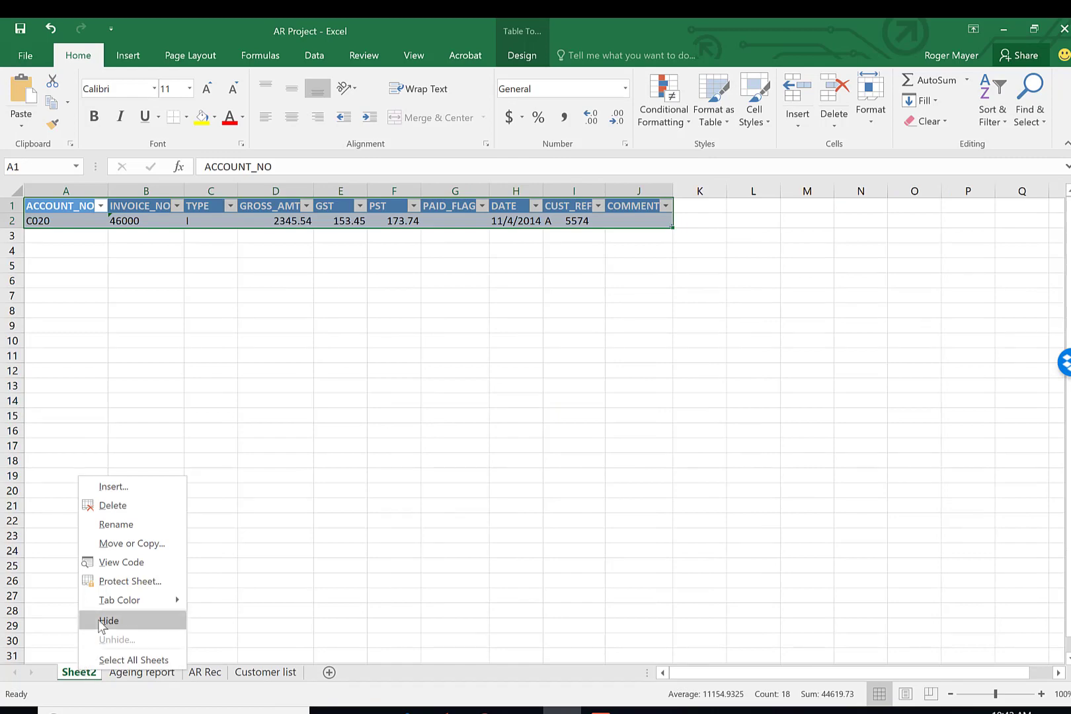
{"action": "left_click", "coordinate": [136, 507]}
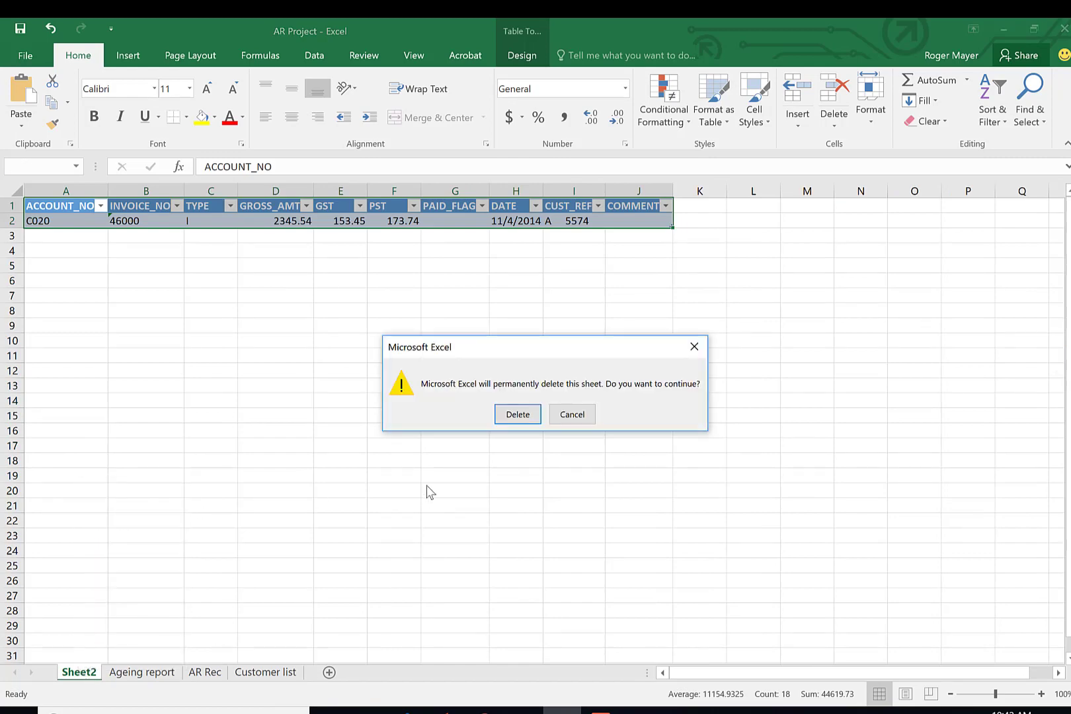
{"action": "left_click", "coordinate": [517, 413]}
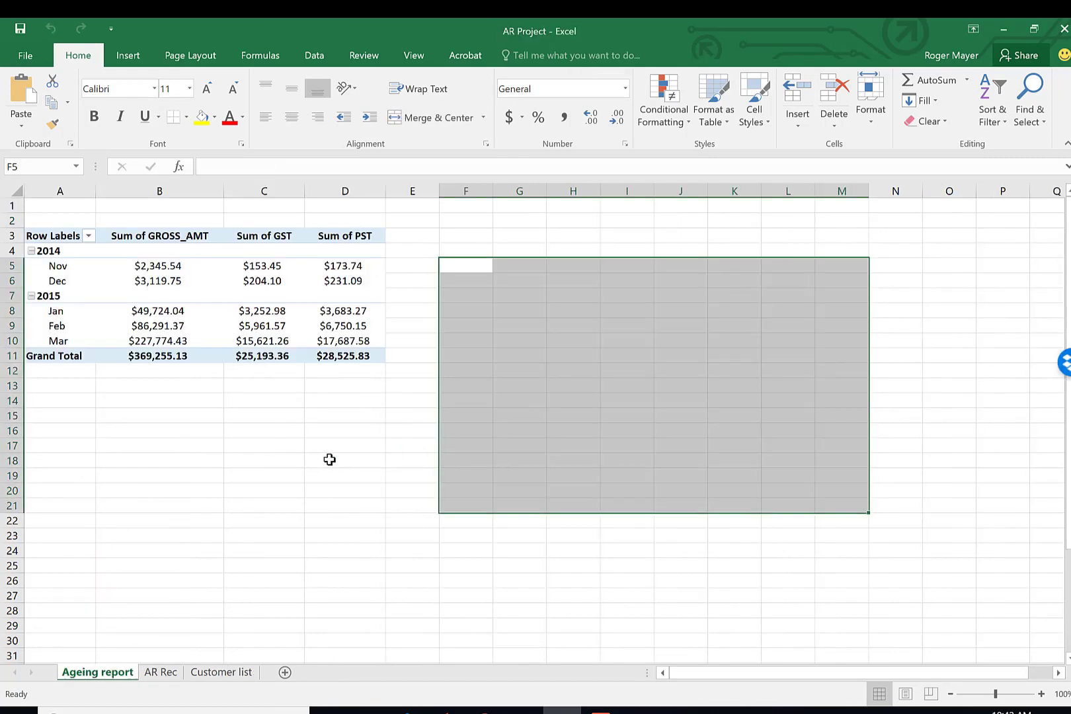
{"action": "left_click", "coordinate": [307, 507]}
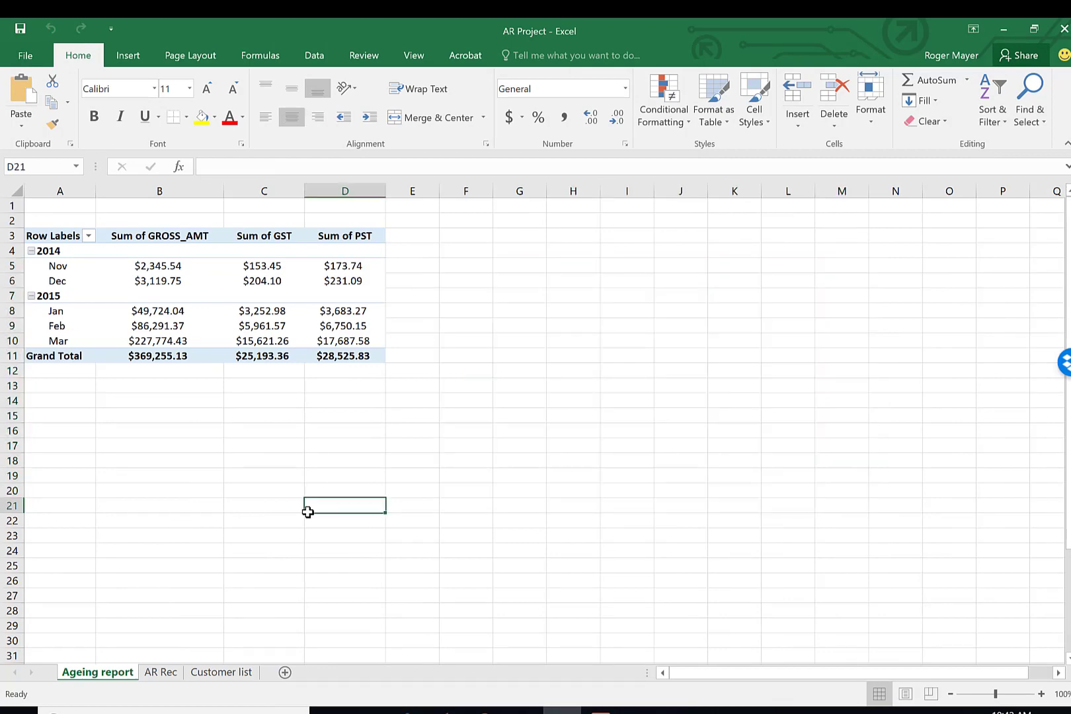
- Drill down into the December 2014 GROSS_AMT value on the Ageing report and widen the detail table's DATE column to show full dates
{"action": "left_click", "coordinate": [153, 284]}
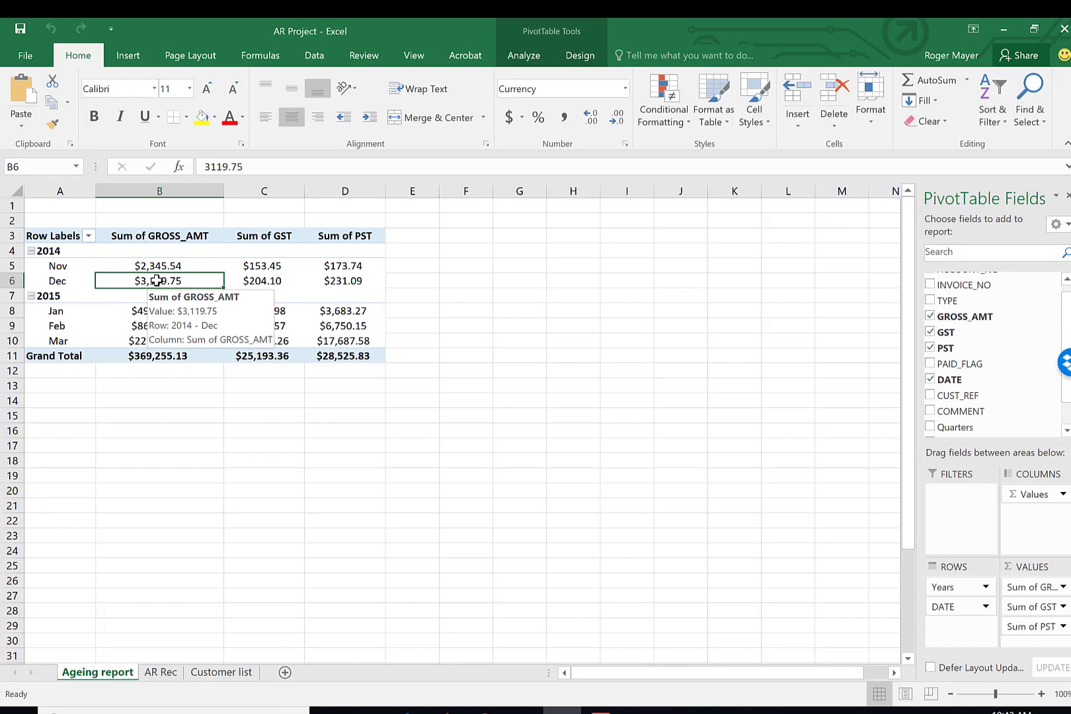
{"action": "double_click", "coordinate": [157, 280]}
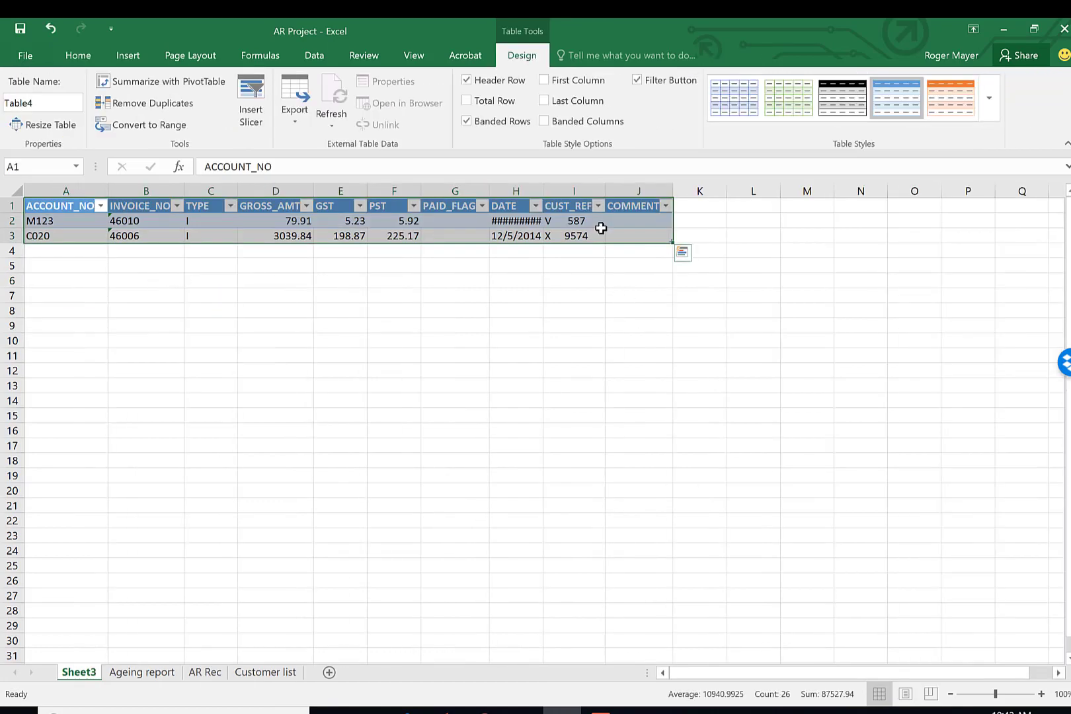
{"action": "left_click_drag", "start_coordinate": [543, 191], "coordinate": [568, 192]}
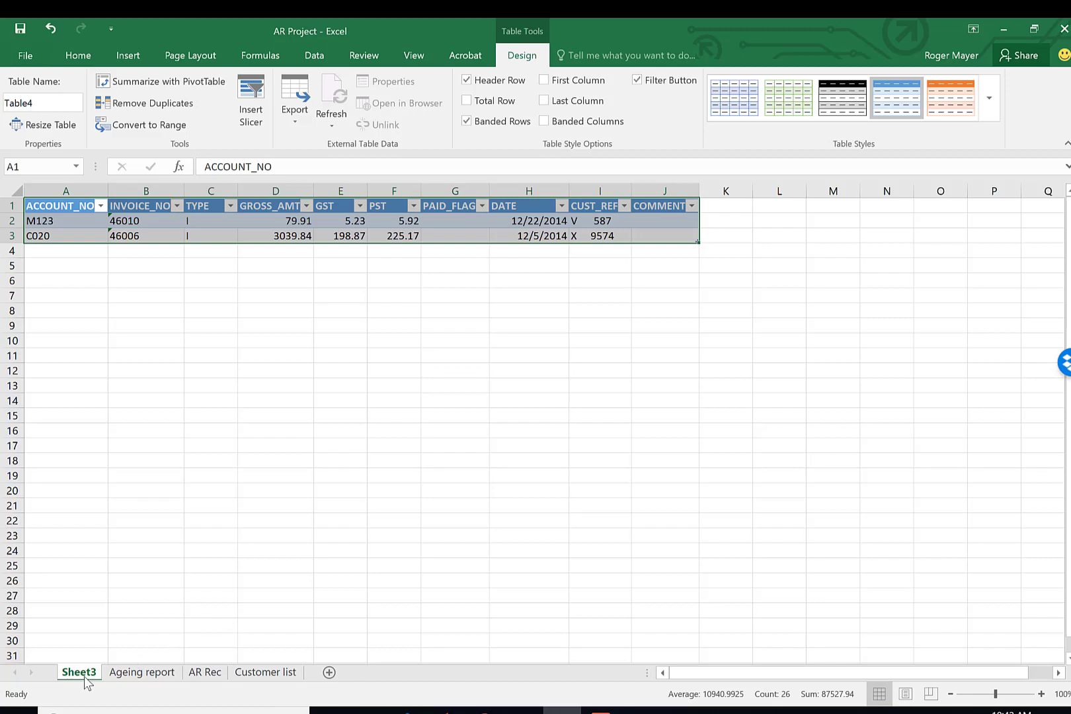
{"action": "left_click", "coordinate": [61, 236]}
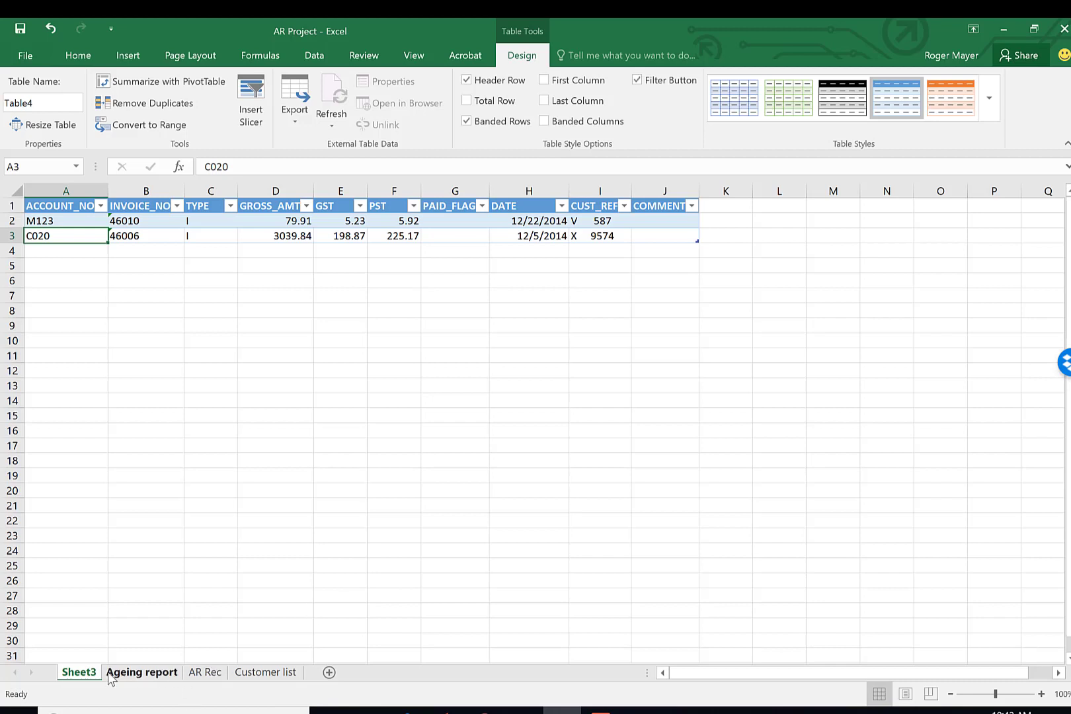
- Permanently delete the sheet with the December 2014 invoice detail
{"action": "right_click", "coordinate": [76, 673]}
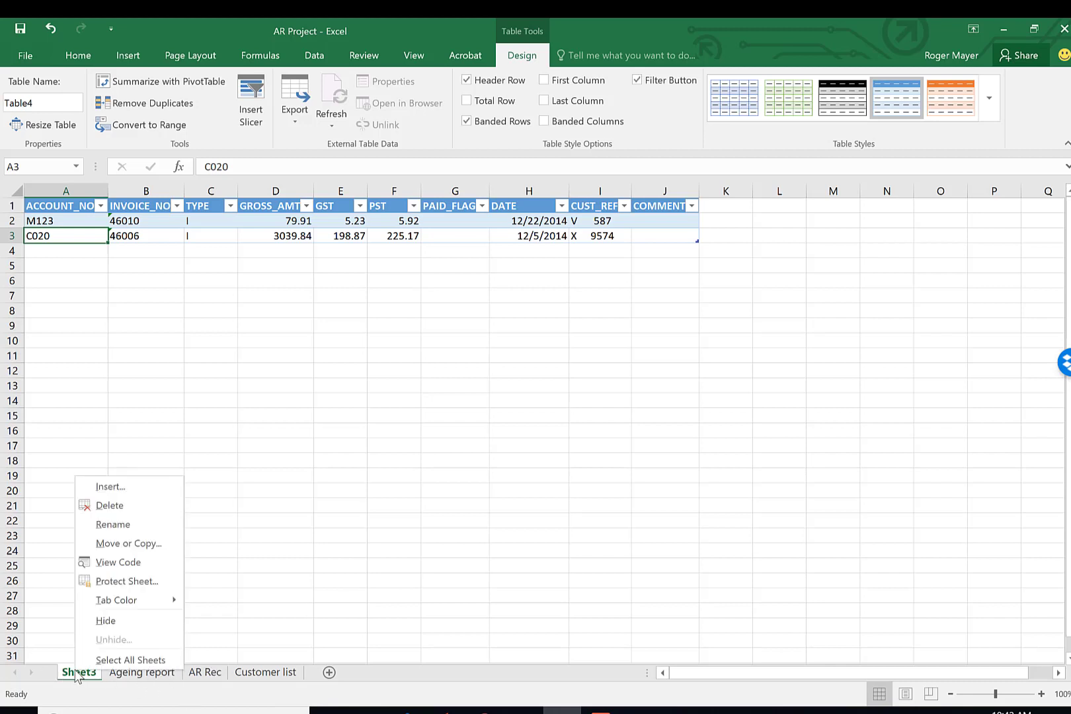
{"action": "left_click", "coordinate": [126, 506]}
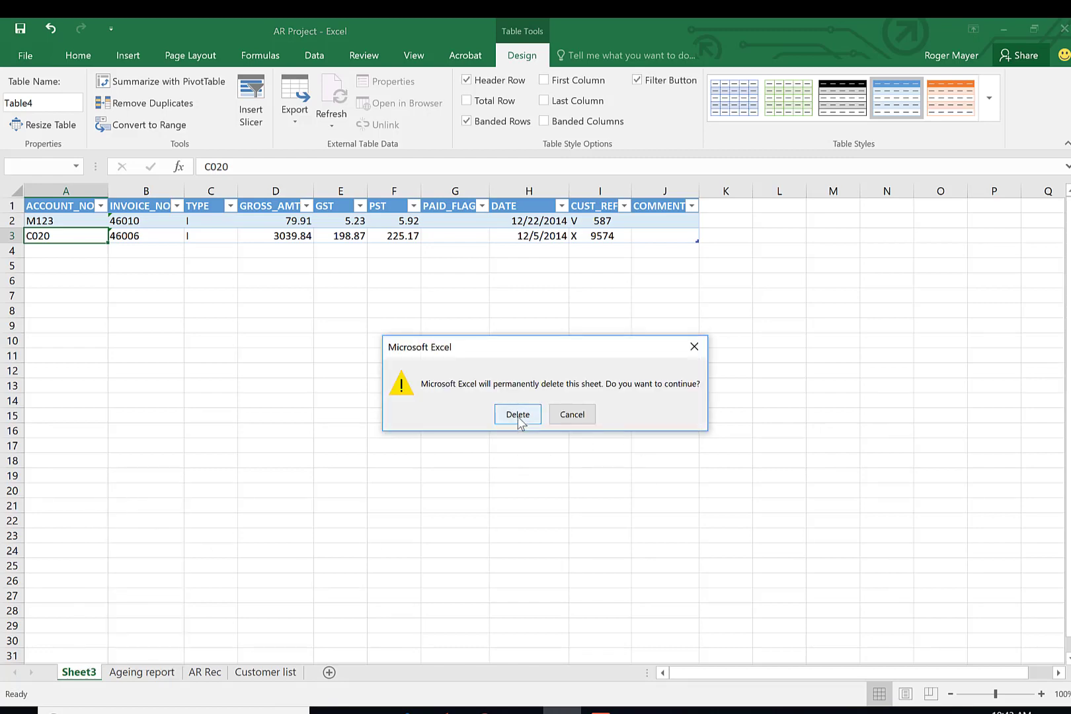
{"action": "left_click", "coordinate": [517, 414]}
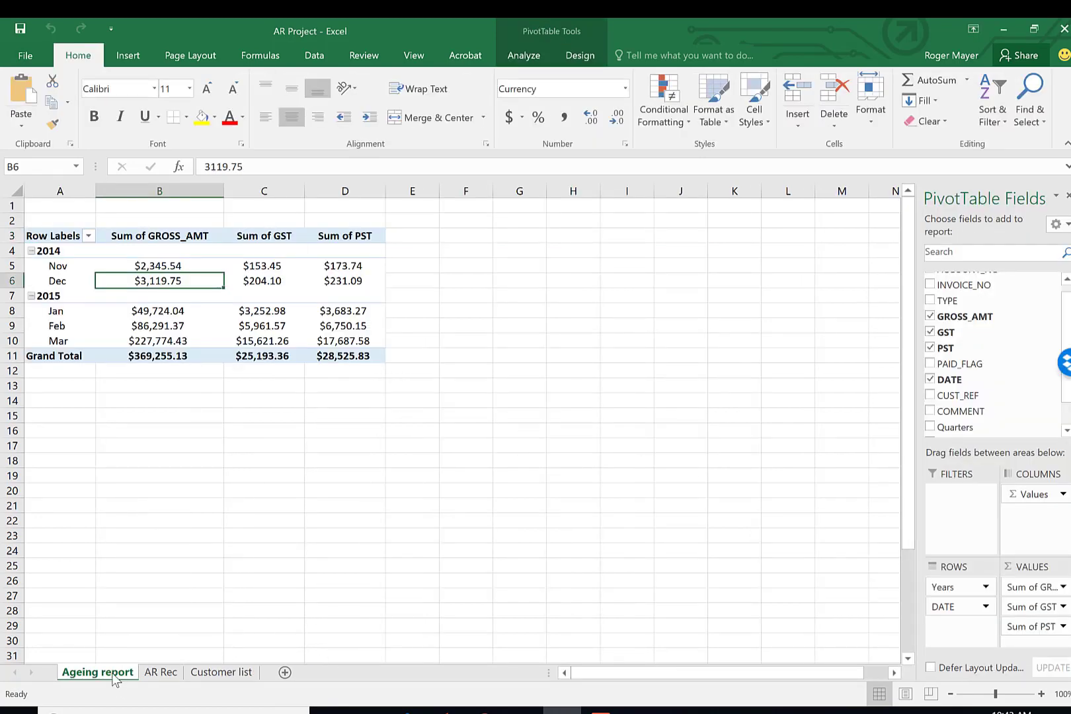
- View the AR Rec sheet, and select the whole Credit limit column on the Customer list sheet
{"action": "left_click", "coordinate": [158, 673]}
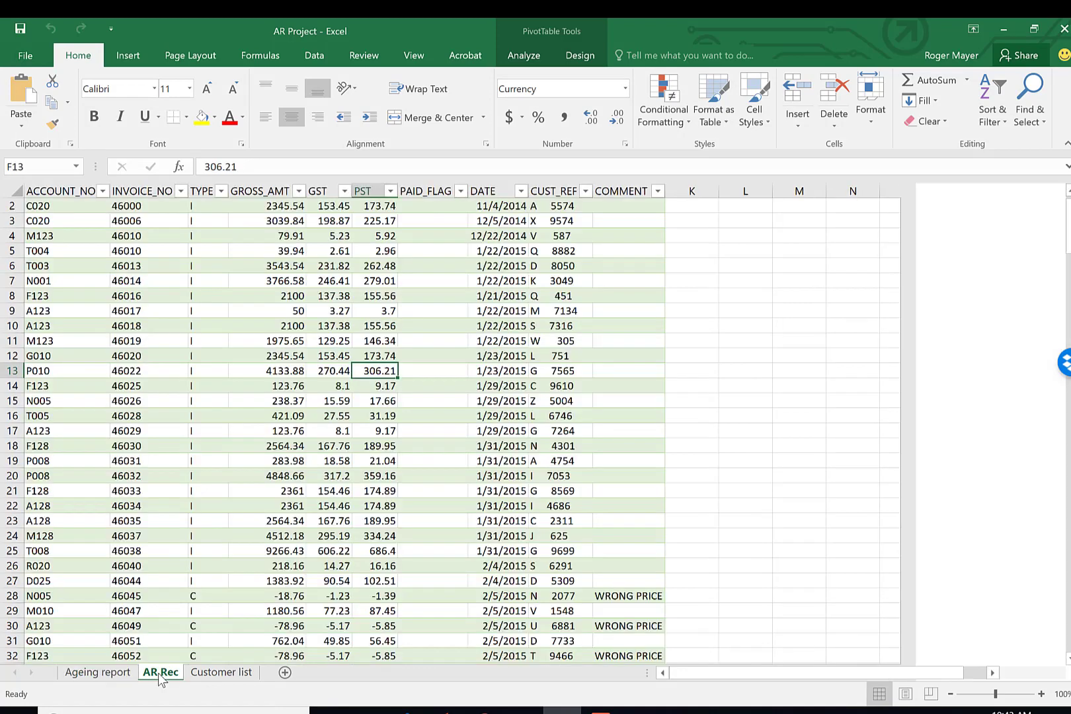
{"action": "left_click", "coordinate": [219, 673]}
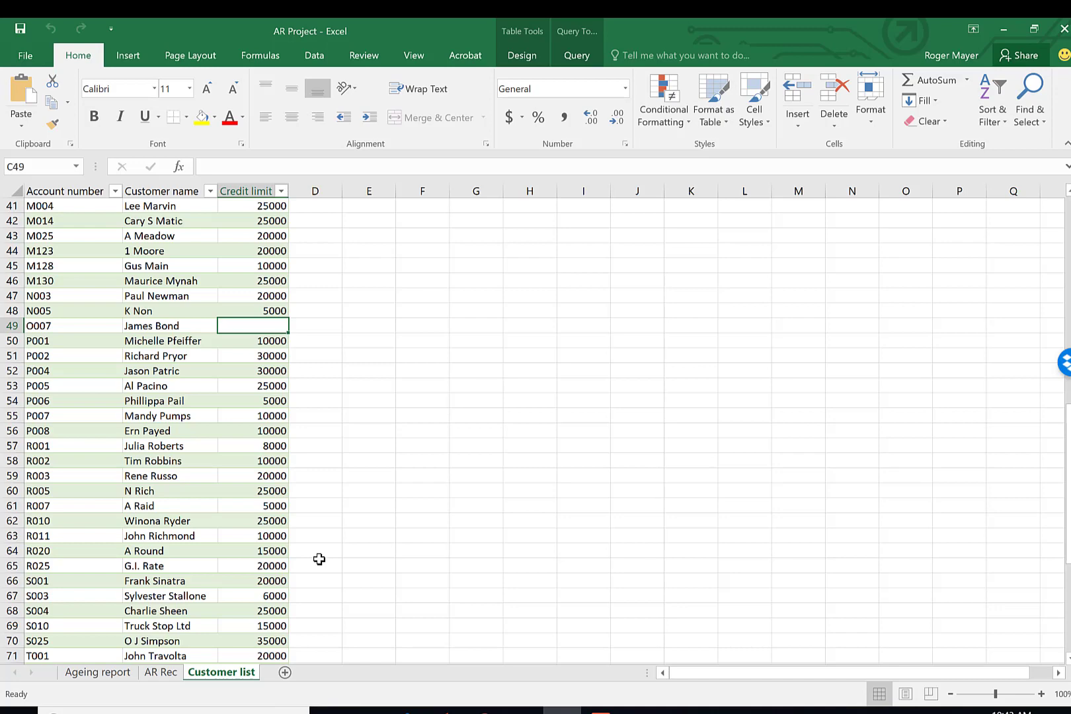
{"action": "left_click_drag", "start_coordinate": [490, 243], "coordinate": [801, 432]}
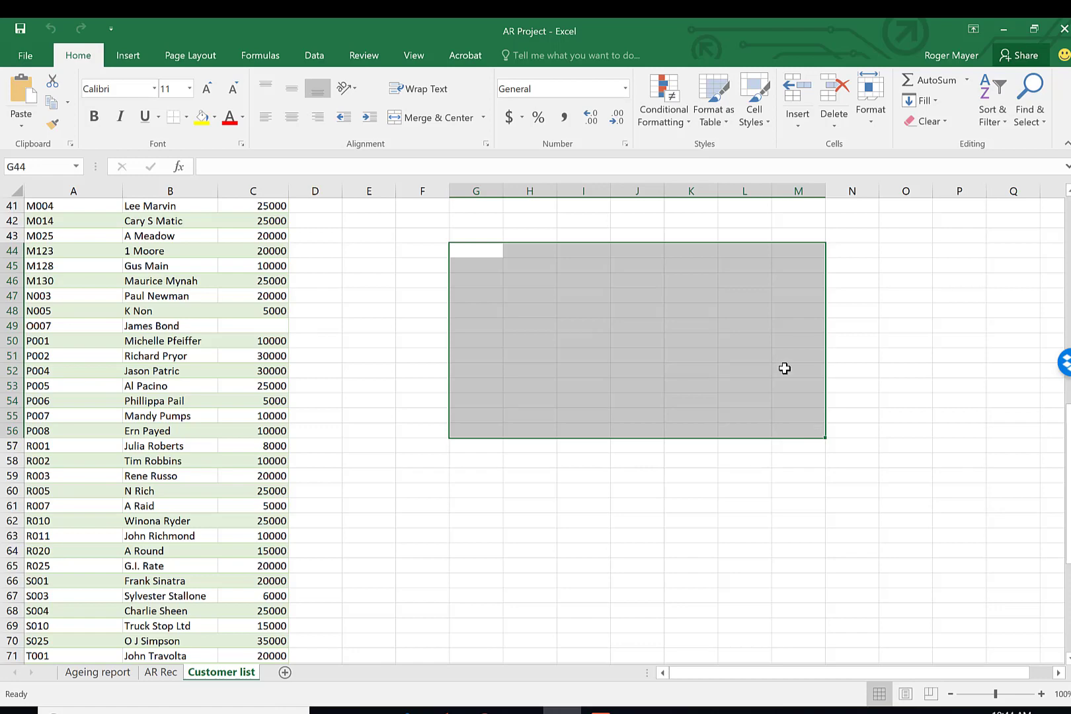
{"action": "left_click", "coordinate": [523, 553]}
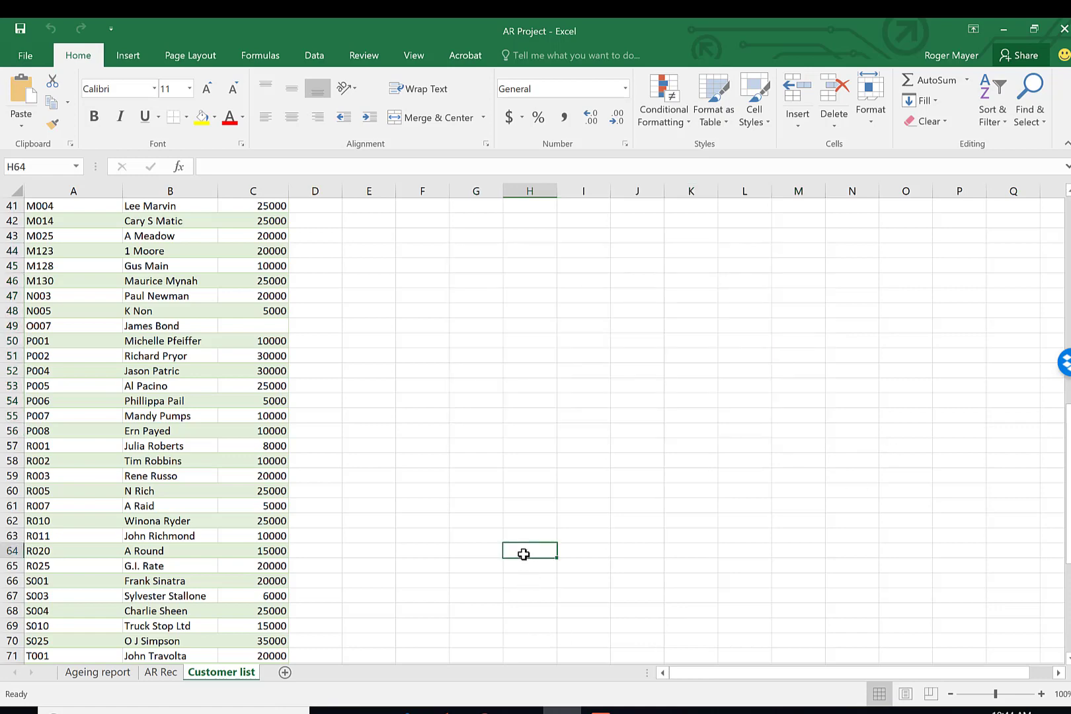
{"action": "scroll", "coordinate": [655, 314], "scroll_direction": "up", "scroll_amount": 13}
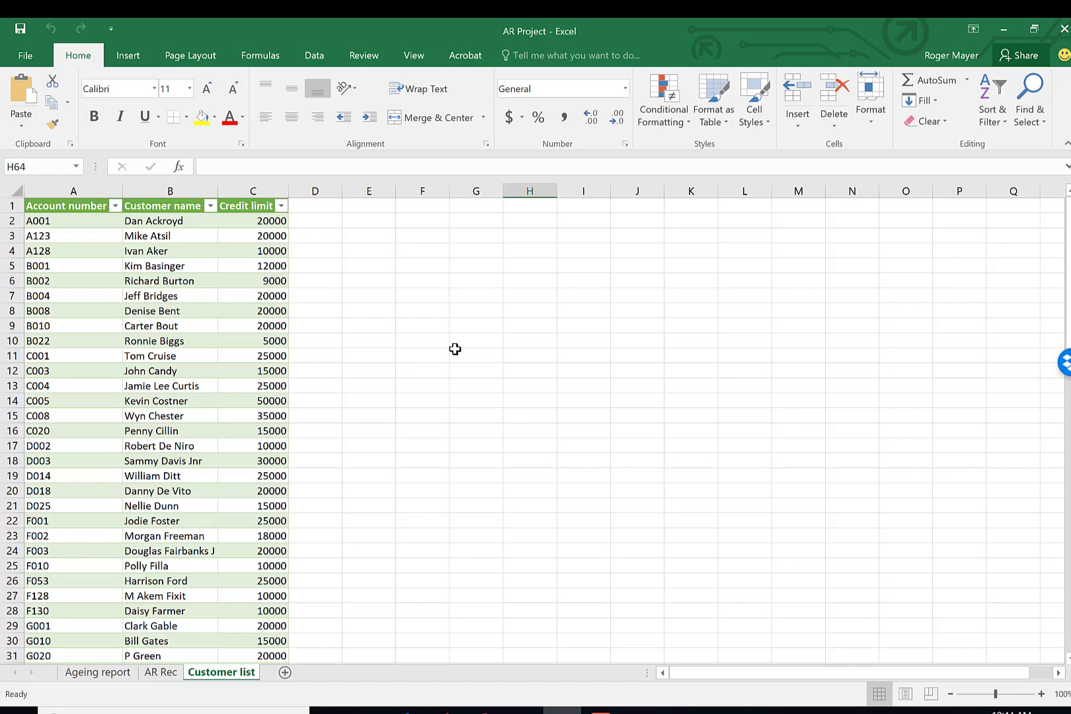
{"action": "left_click", "coordinate": [266, 181]}
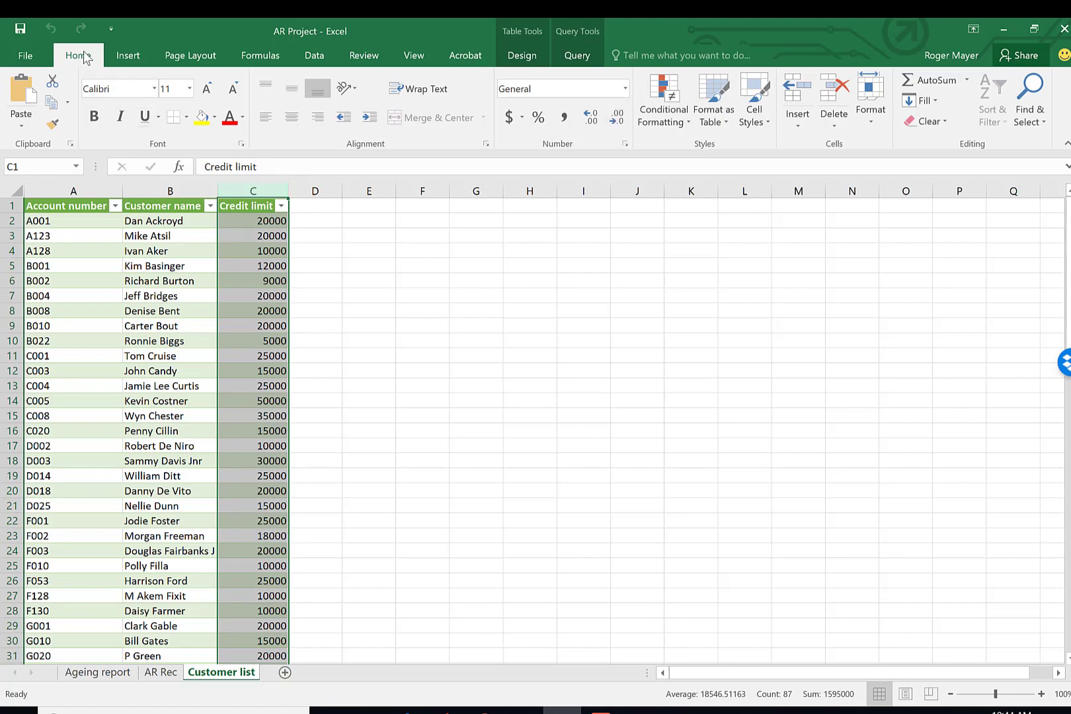
{"action": "left_click", "coordinate": [668, 103]}
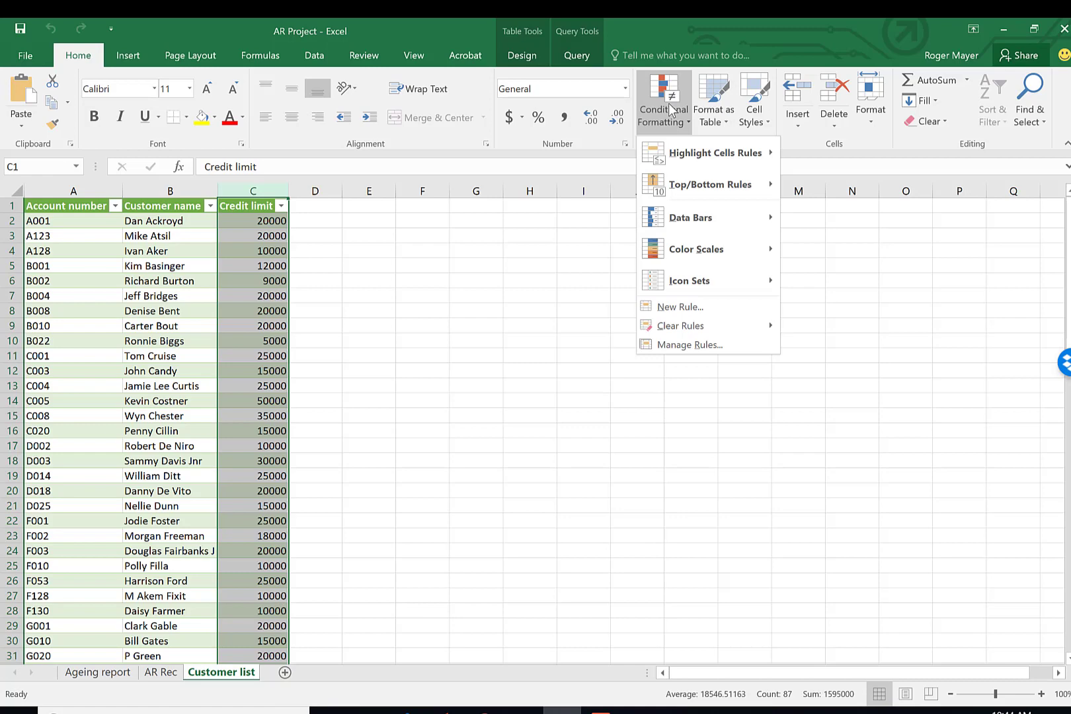
{"action": "mouse_move", "coordinate": [741, 261]}
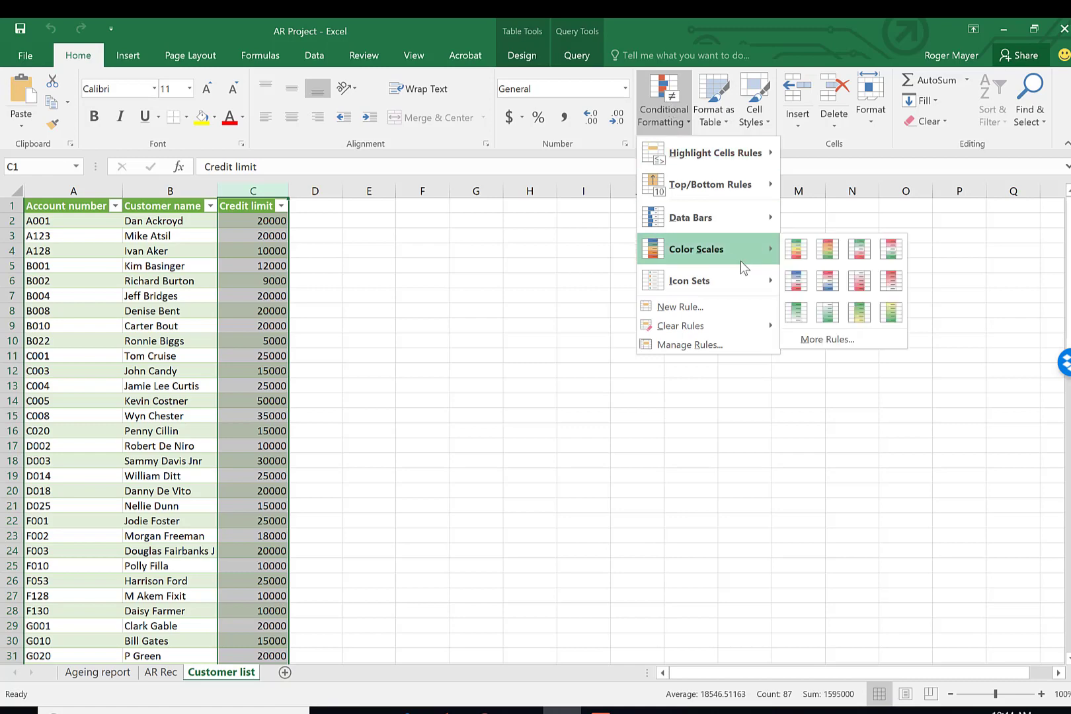
{"action": "left_click", "coordinate": [577, 312]}
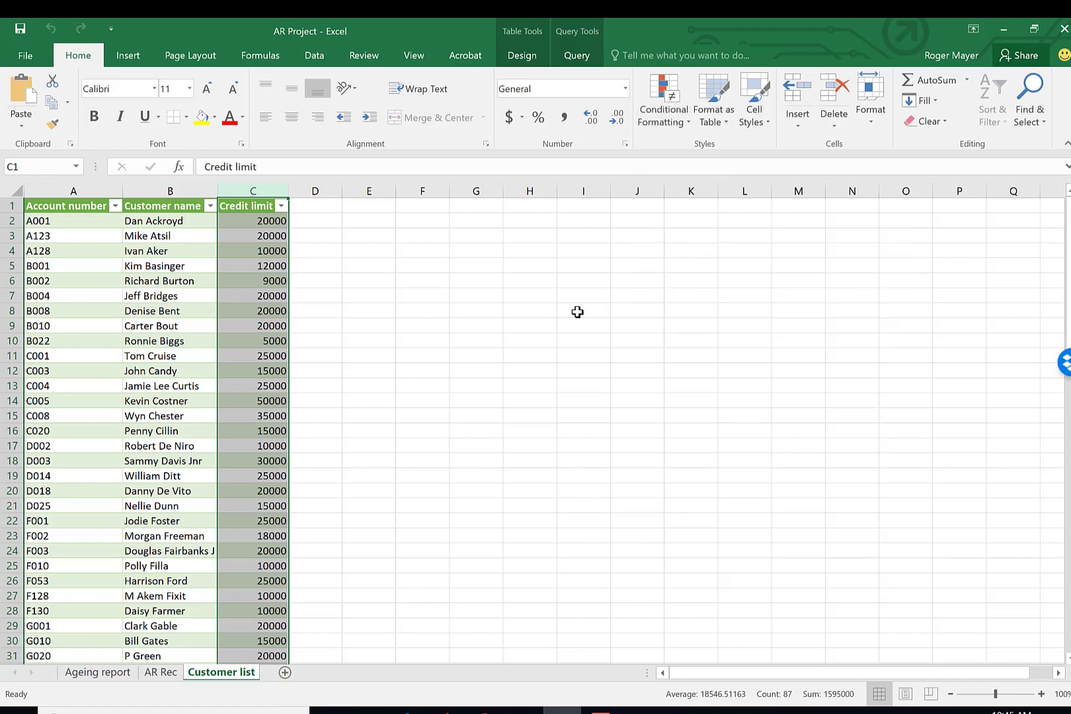
- Start a new conditional formatting rule for the Credit limit column that formats only cells with a value equal to 0
{"action": "left_click", "coordinate": [669, 95]}
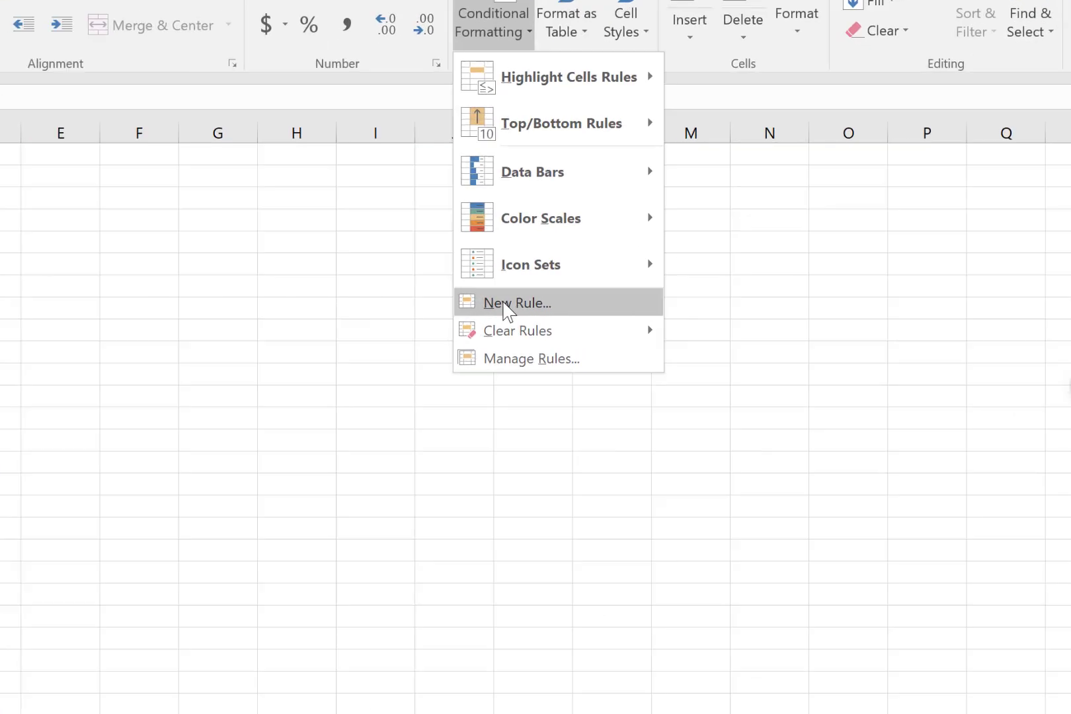
{"action": "left_click", "coordinate": [671, 309]}
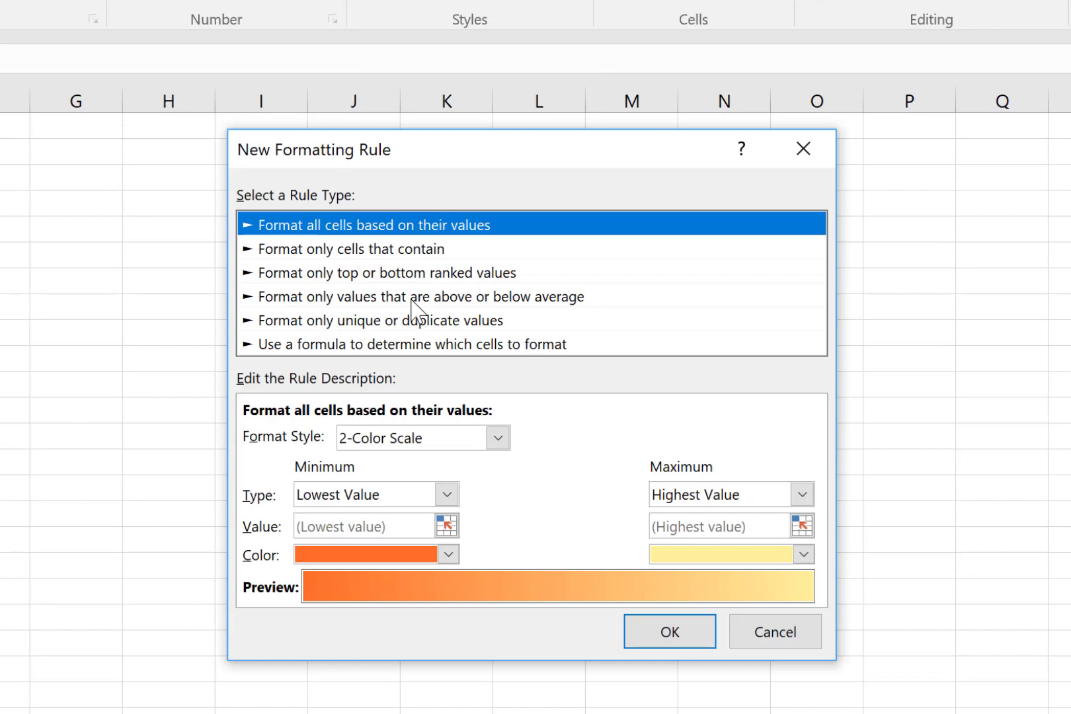
{"action": "left_click", "coordinate": [394, 250]}
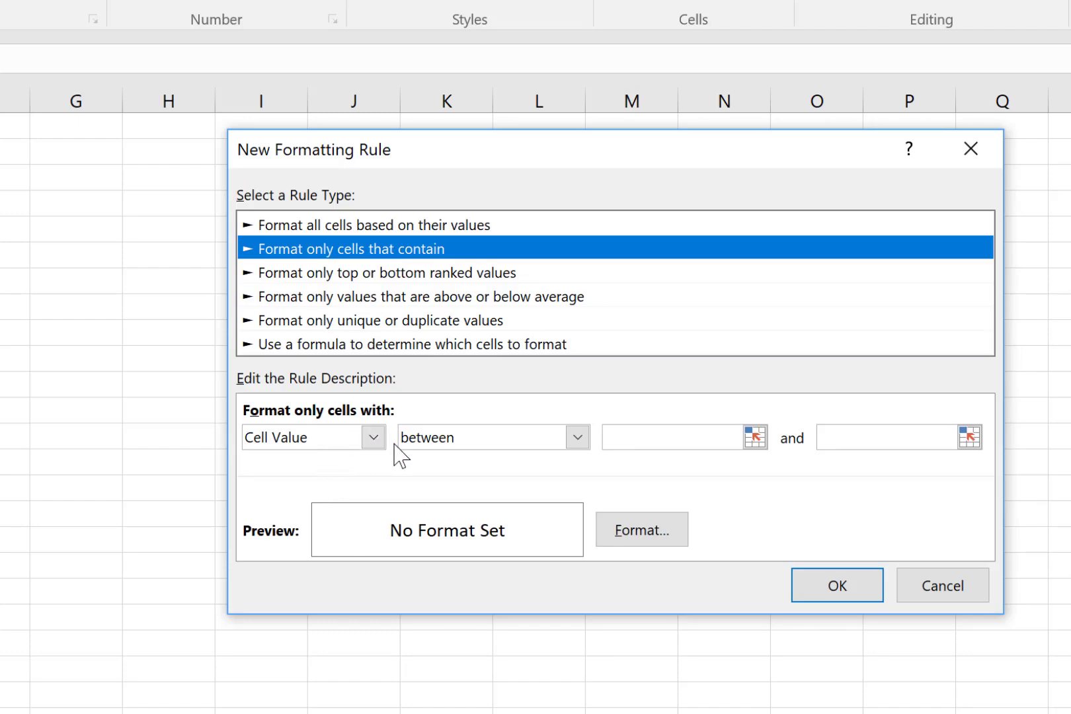
{"action": "left_click", "coordinate": [578, 441]}
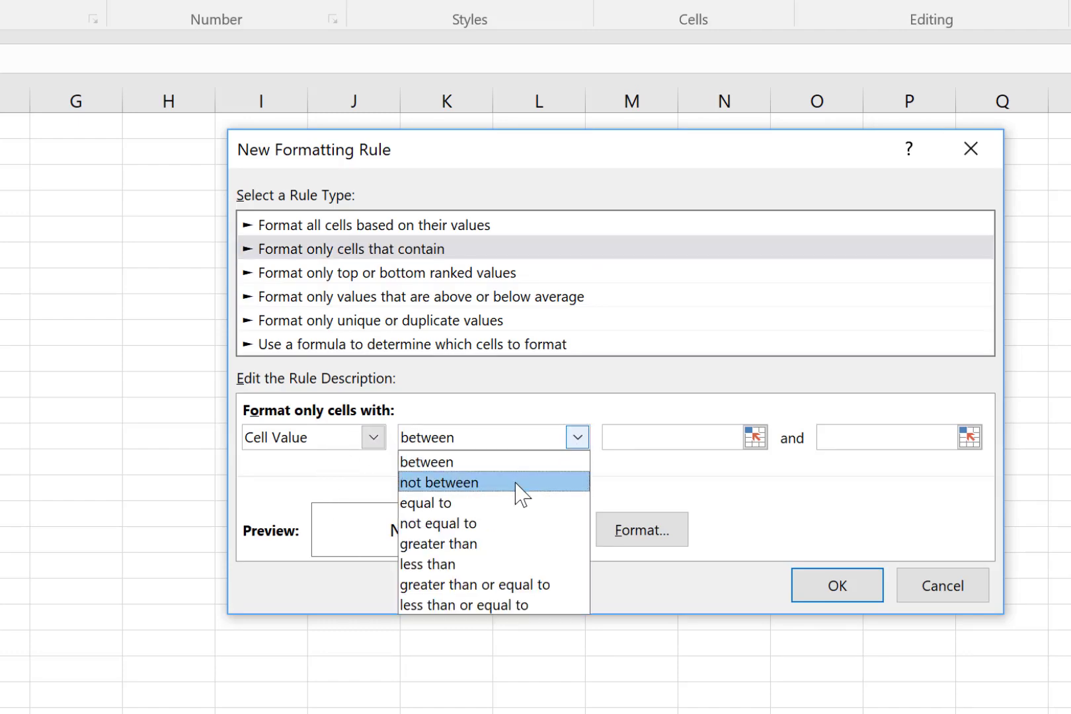
{"action": "left_click", "coordinate": [508, 504]}
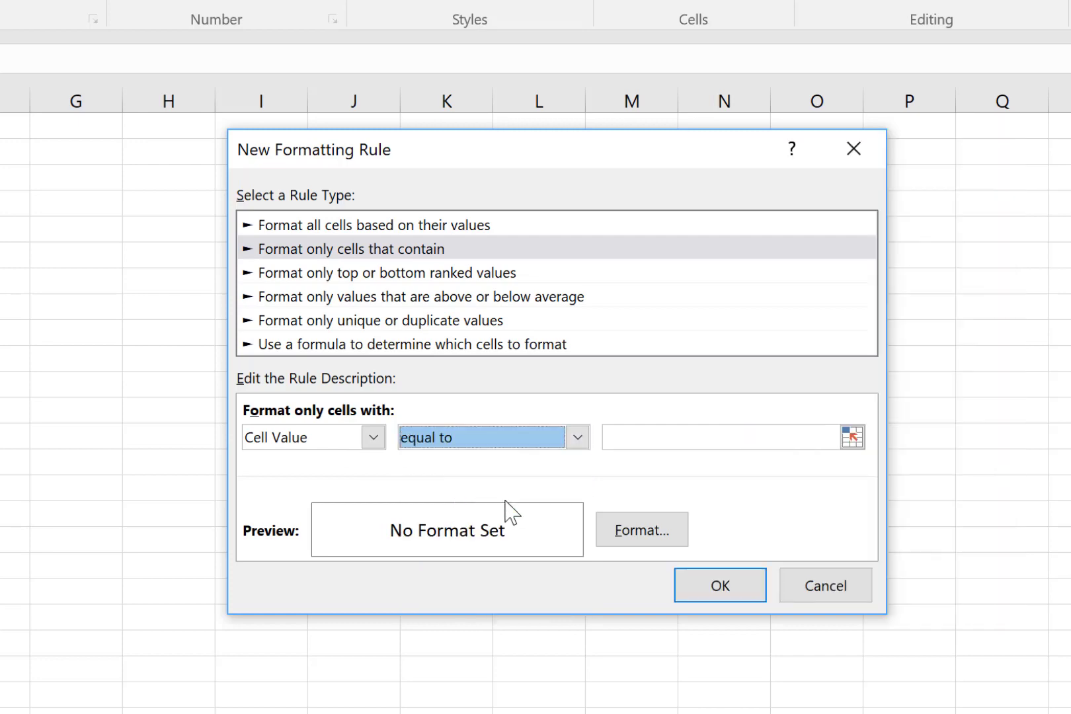
{"action": "left_click", "coordinate": [686, 435]}
{"action": "type", "text": "0"}
- Give the rule's format a solid outline border and a gold fill, and apply the rule to the Credit limit column
{"action": "left_click", "coordinate": [640, 531]}
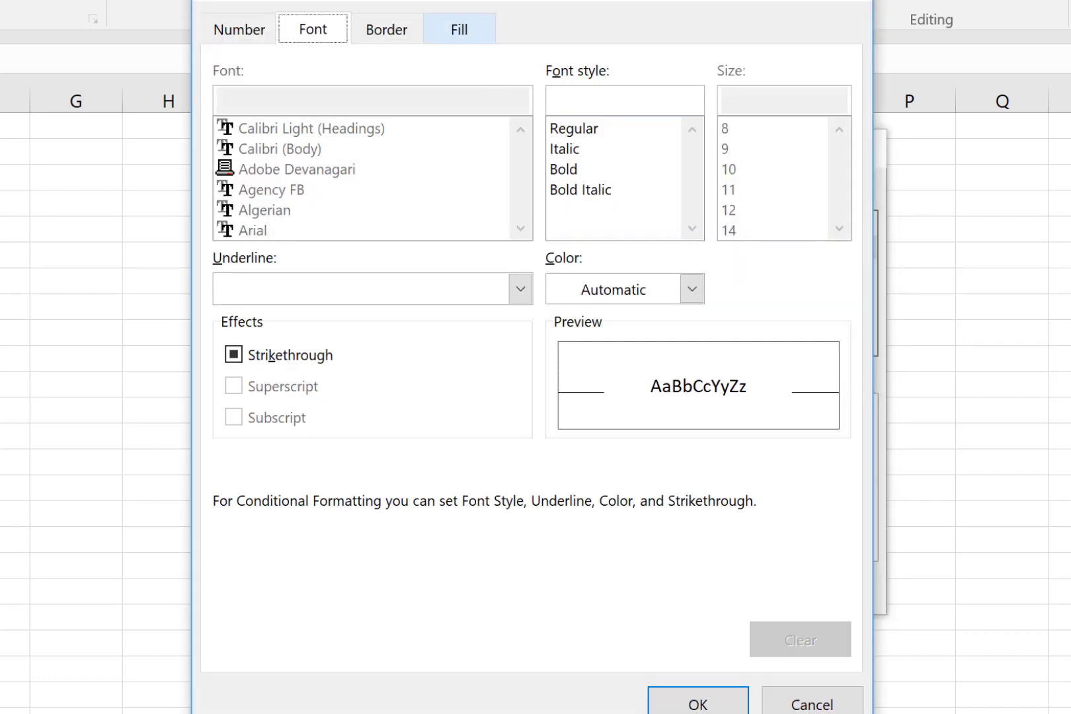
{"action": "left_click", "coordinate": [388, 29]}
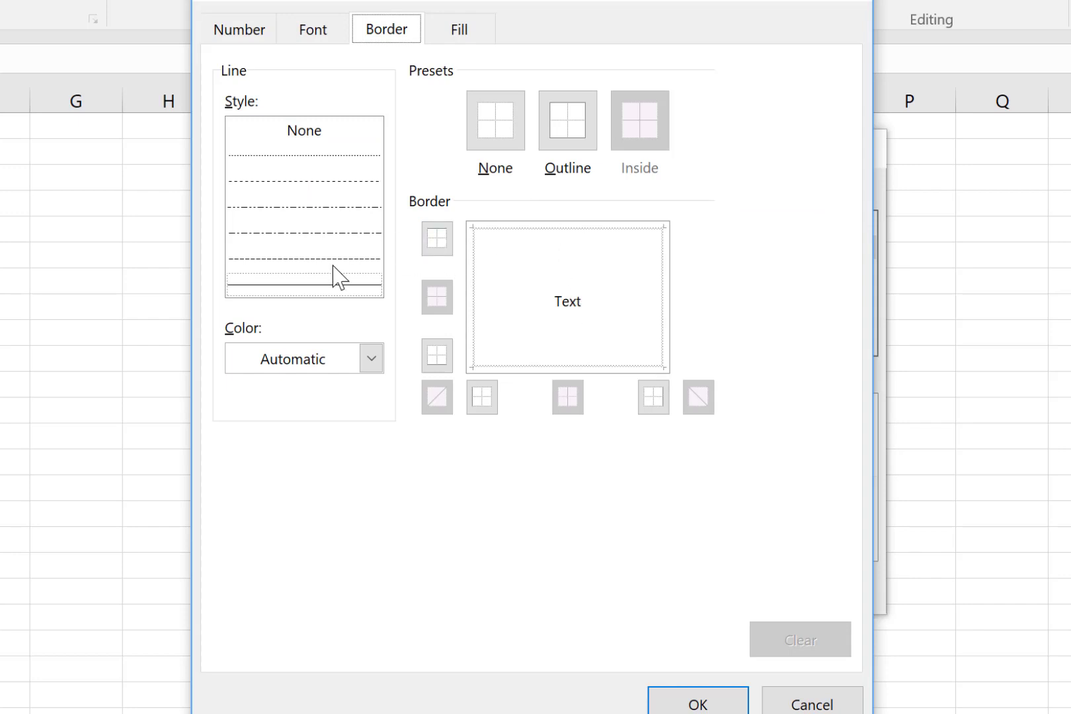
{"action": "left_click", "coordinate": [327, 289]}
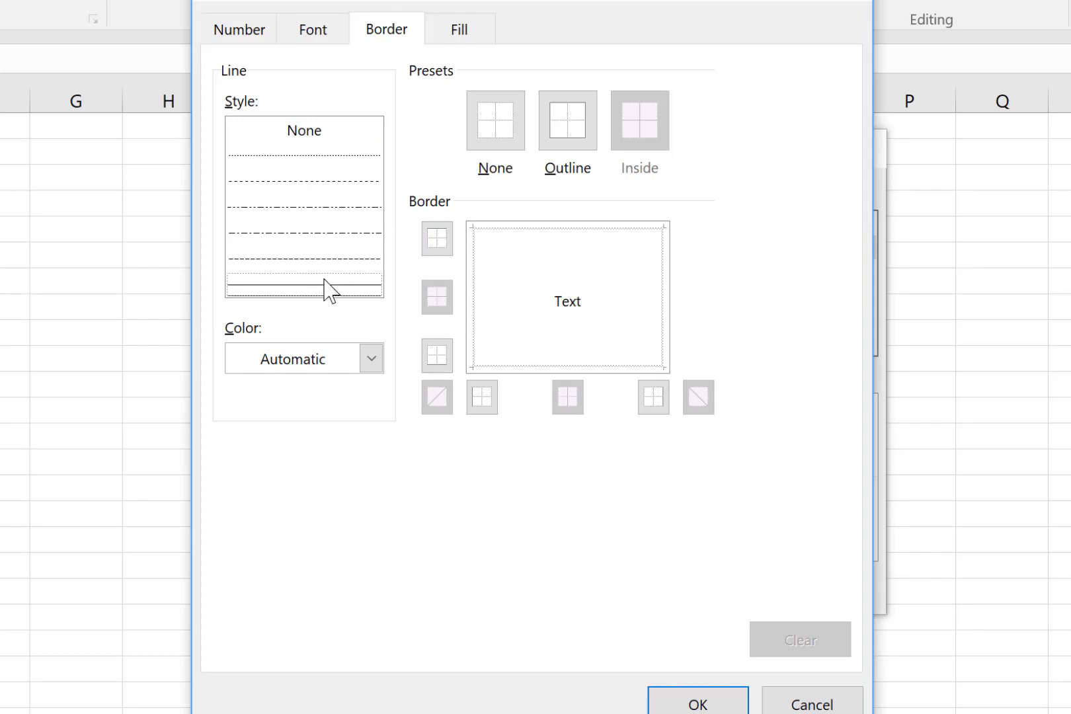
{"action": "left_click", "coordinate": [561, 130]}
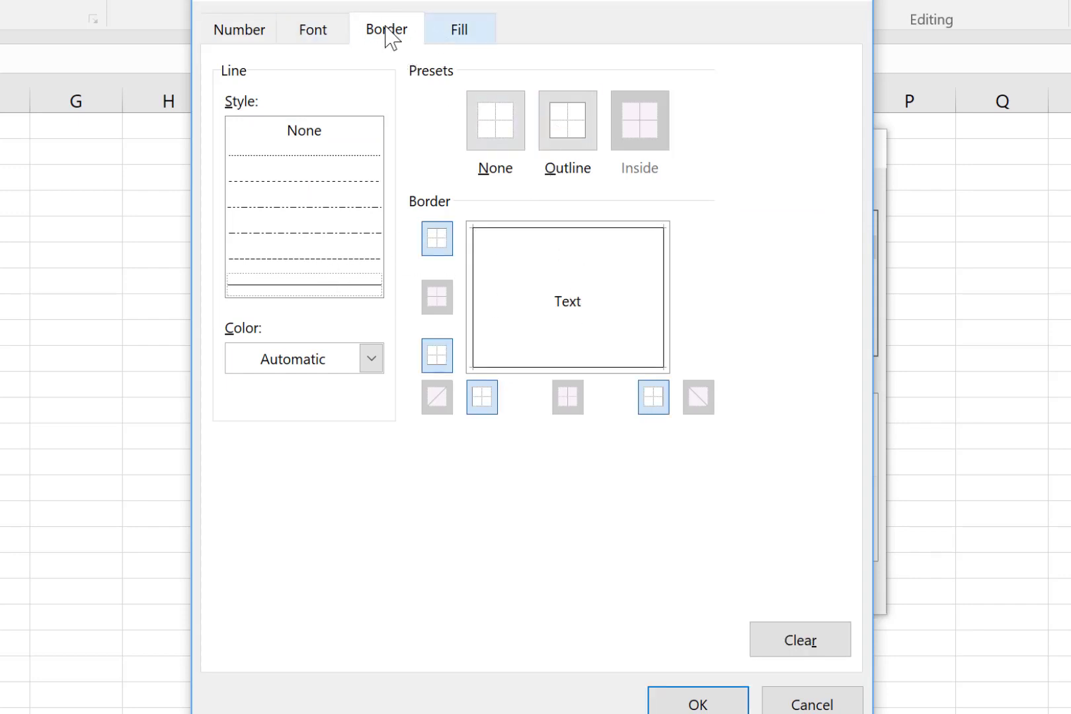
{"action": "left_click", "coordinate": [458, 32]}
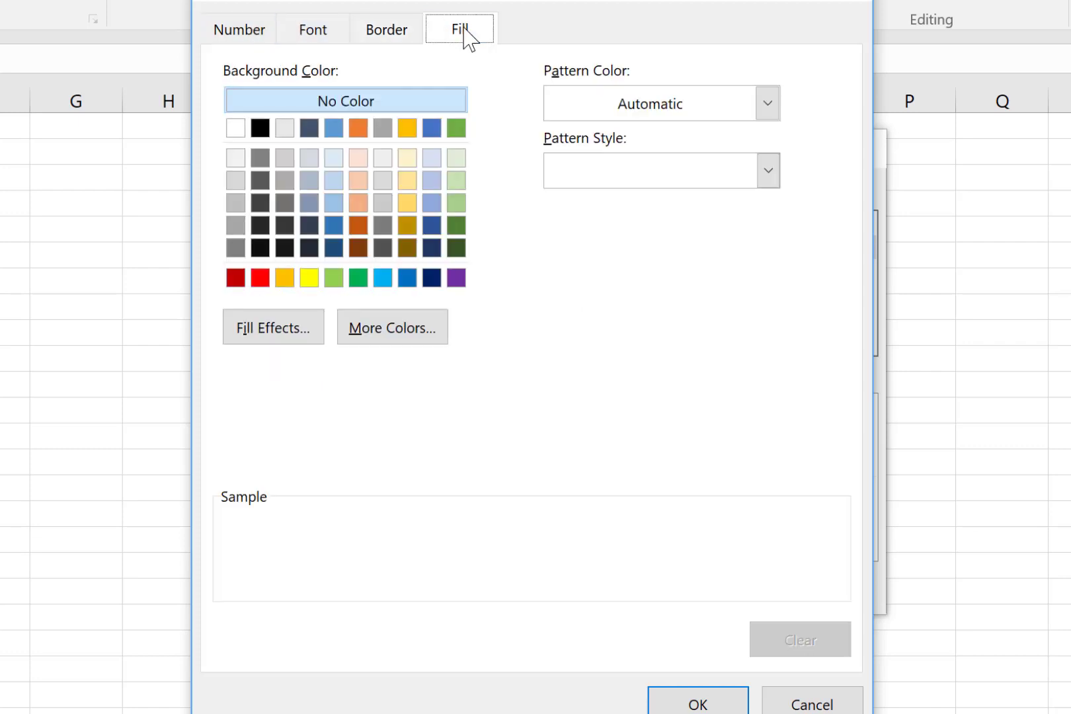
{"action": "left_click", "coordinate": [285, 277]}
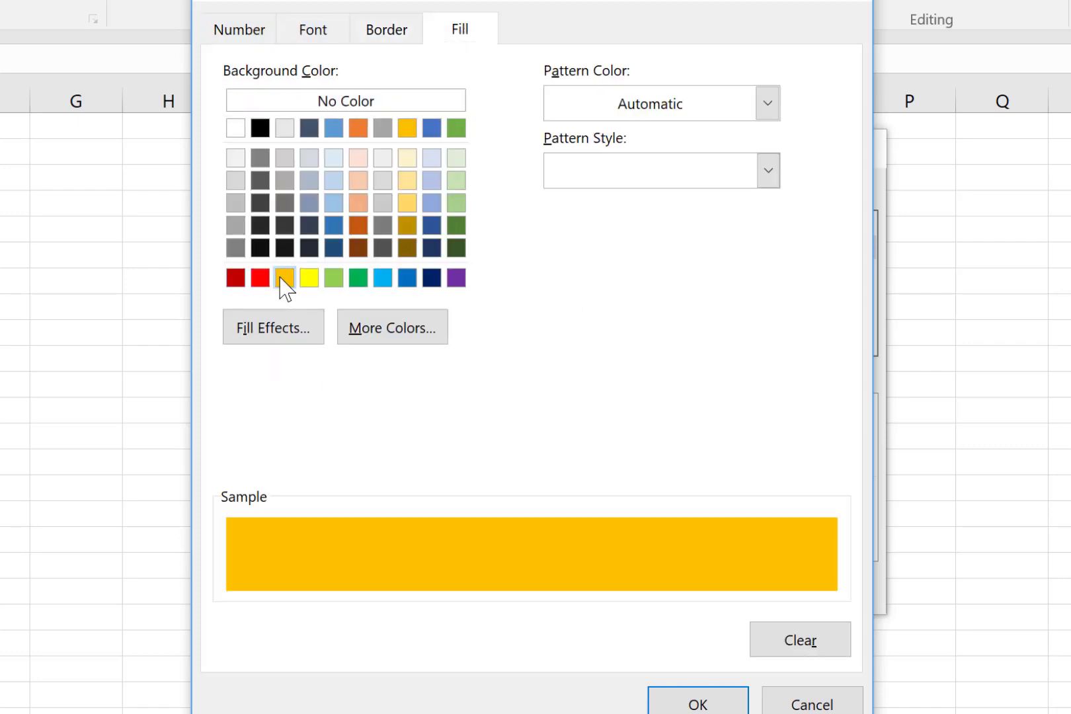
{"action": "left_click", "coordinate": [689, 706]}
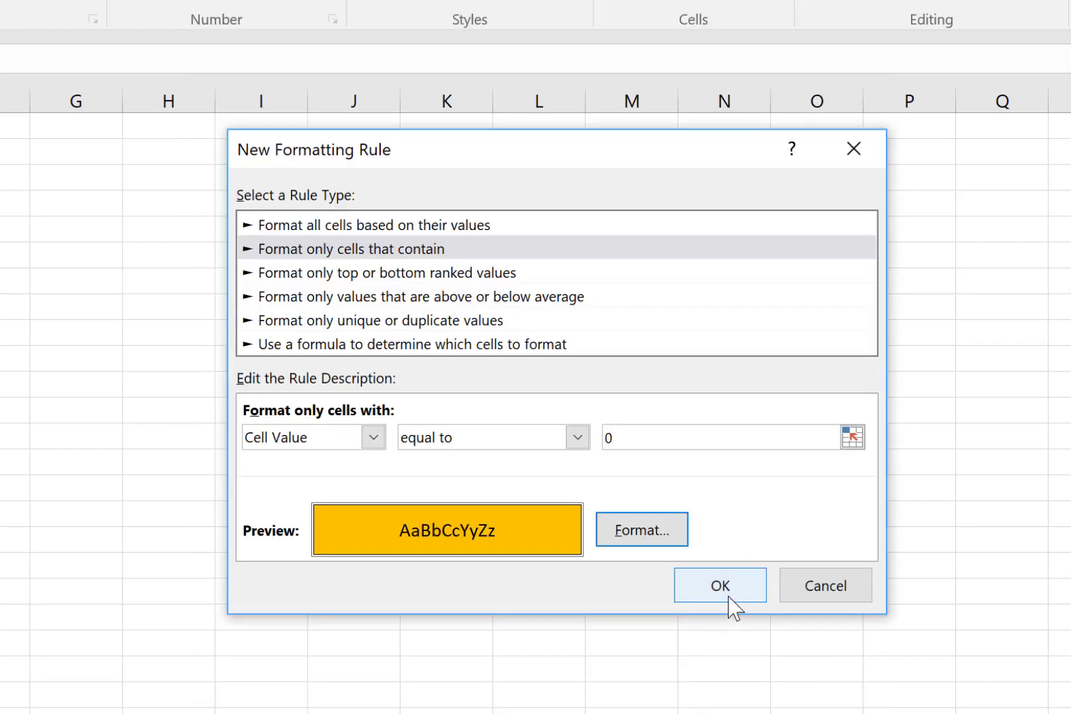
{"action": "left_click", "coordinate": [728, 599]}
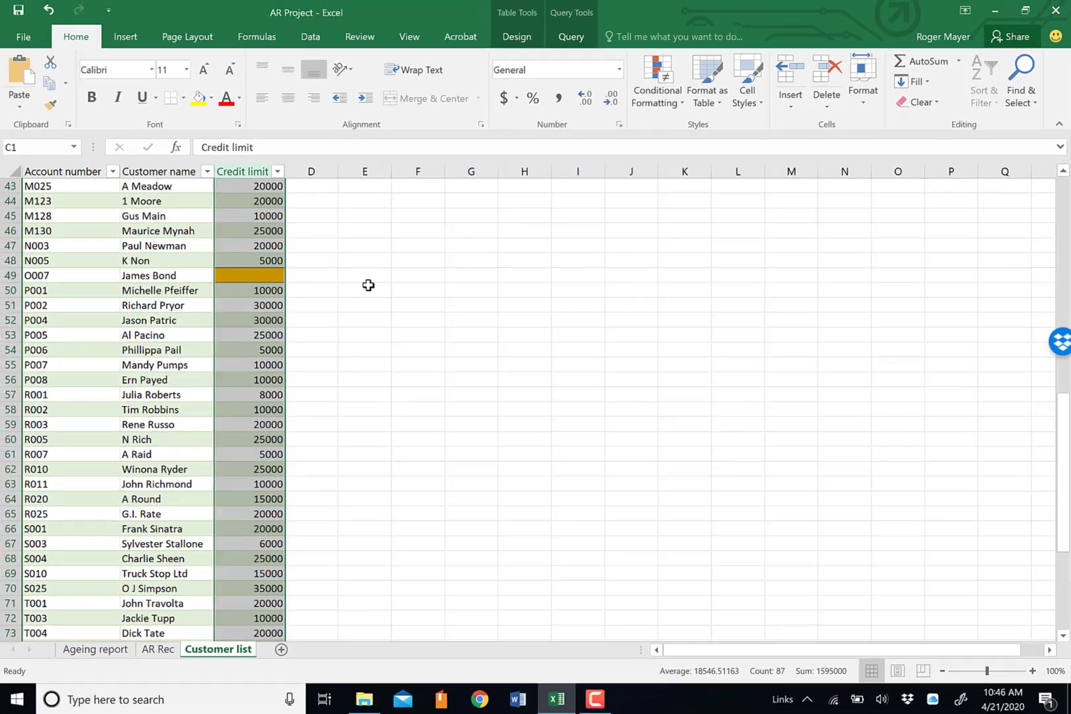
{"action": "left_click", "coordinate": [362, 332]}
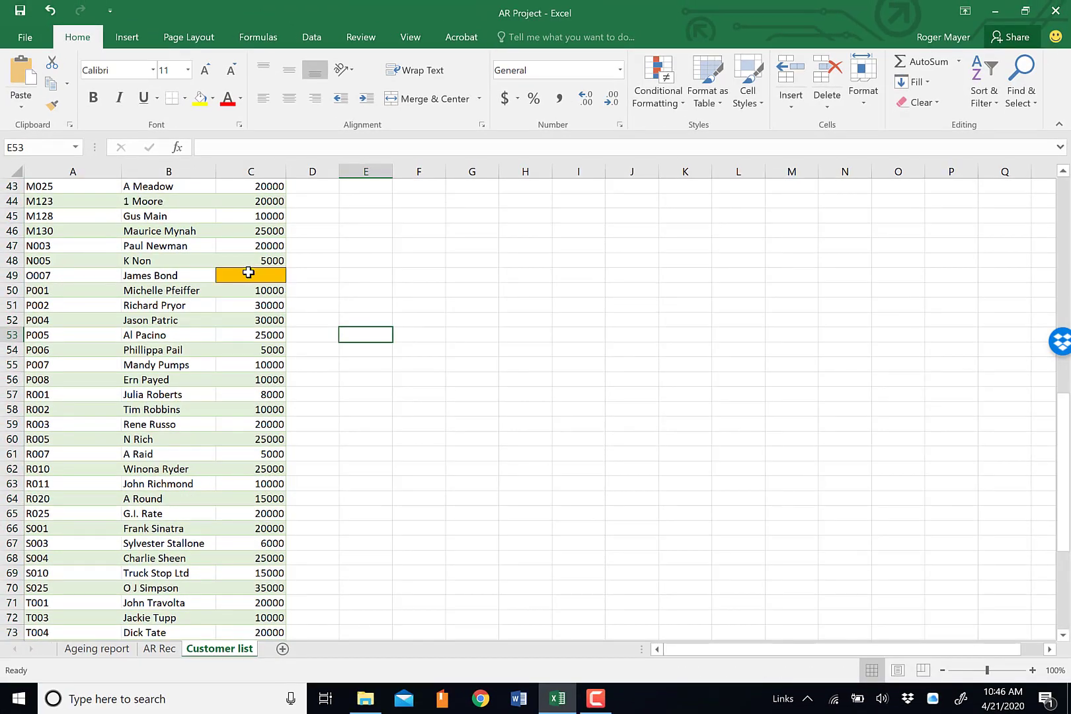
{"action": "scroll", "coordinate": [505, 307], "scroll_direction": "up", "scroll_amount": 14}
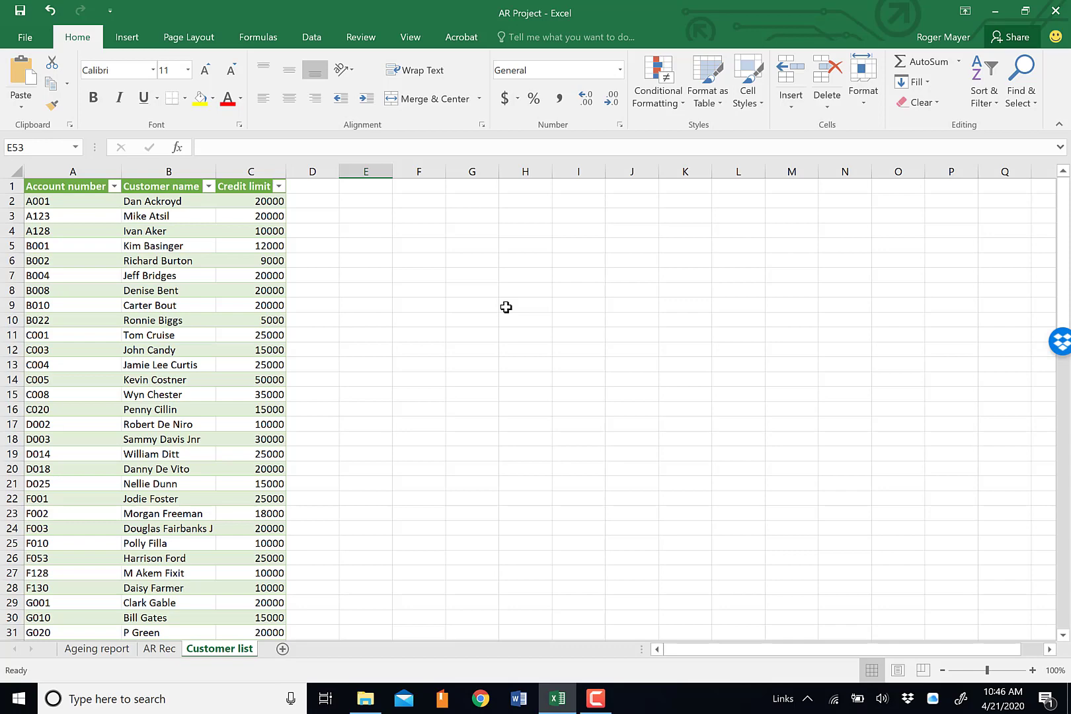
{"action": "left_click_drag", "start_coordinate": [365, 230], "coordinate": [824, 435]}
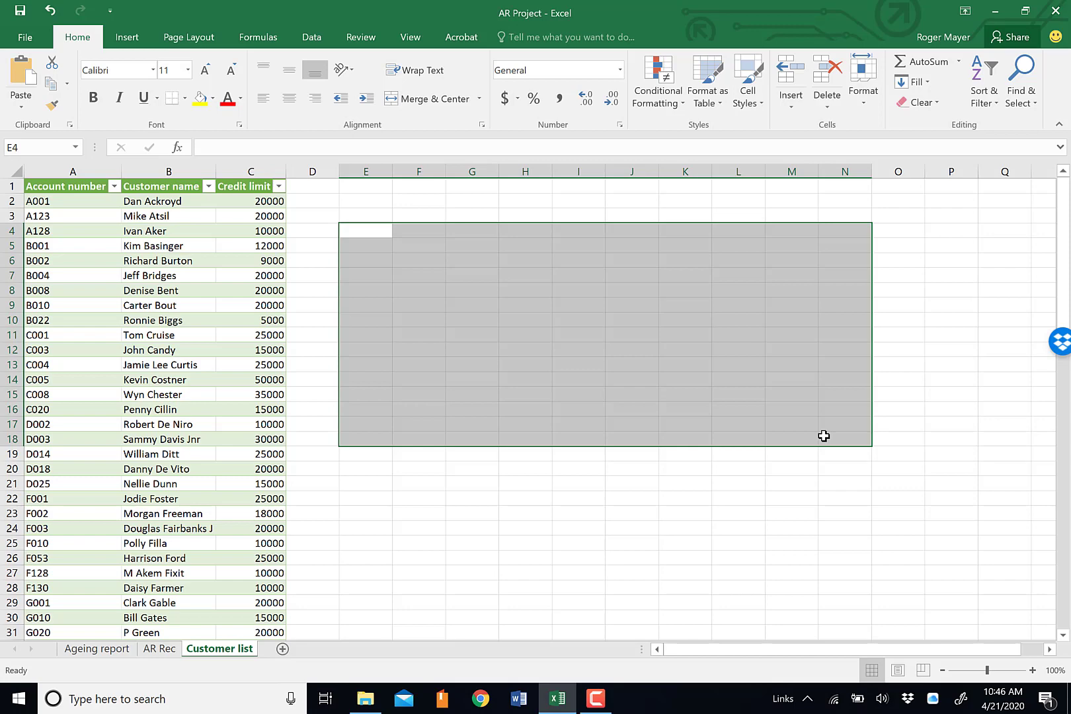
{"action": "left_click", "coordinate": [502, 527]}
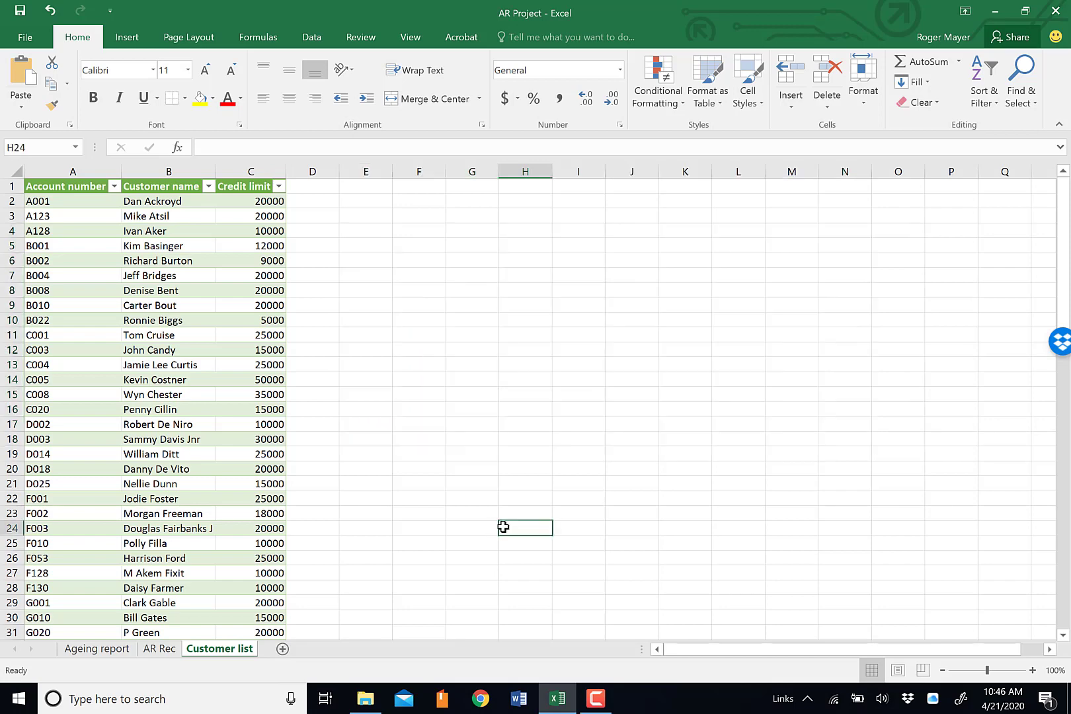
- From the AR Rec sheet, show the workbook queries and open the Acc_rec2015 (2) query for editing
{"action": "left_click", "coordinate": [164, 649]}
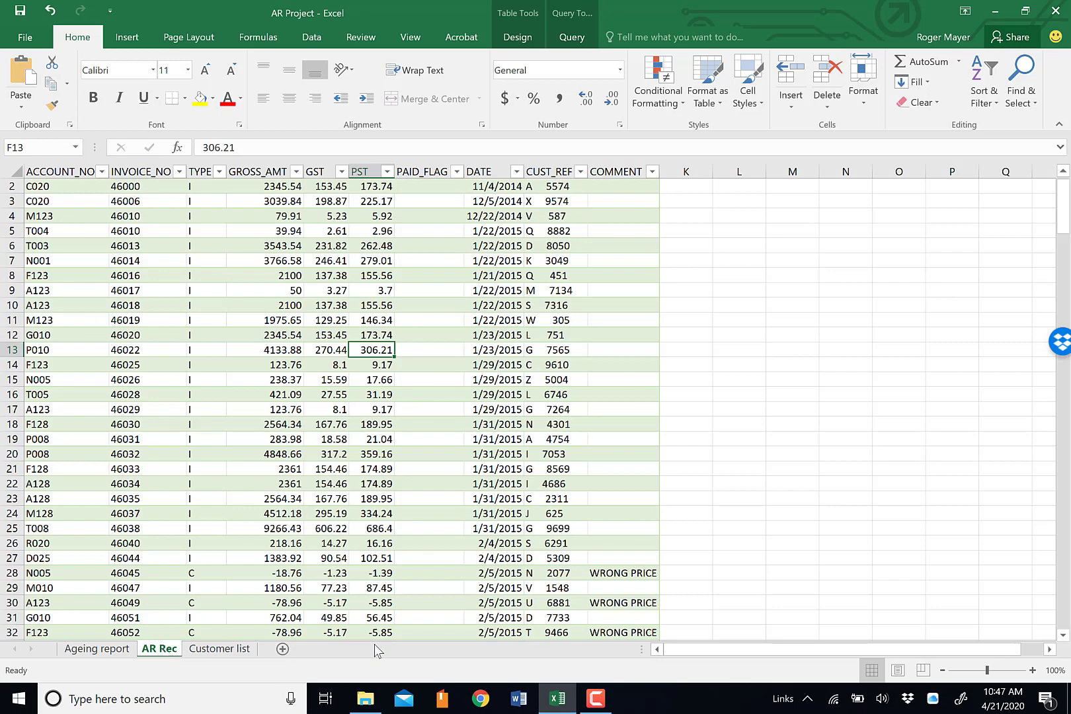
{"action": "left_click", "coordinate": [316, 38]}
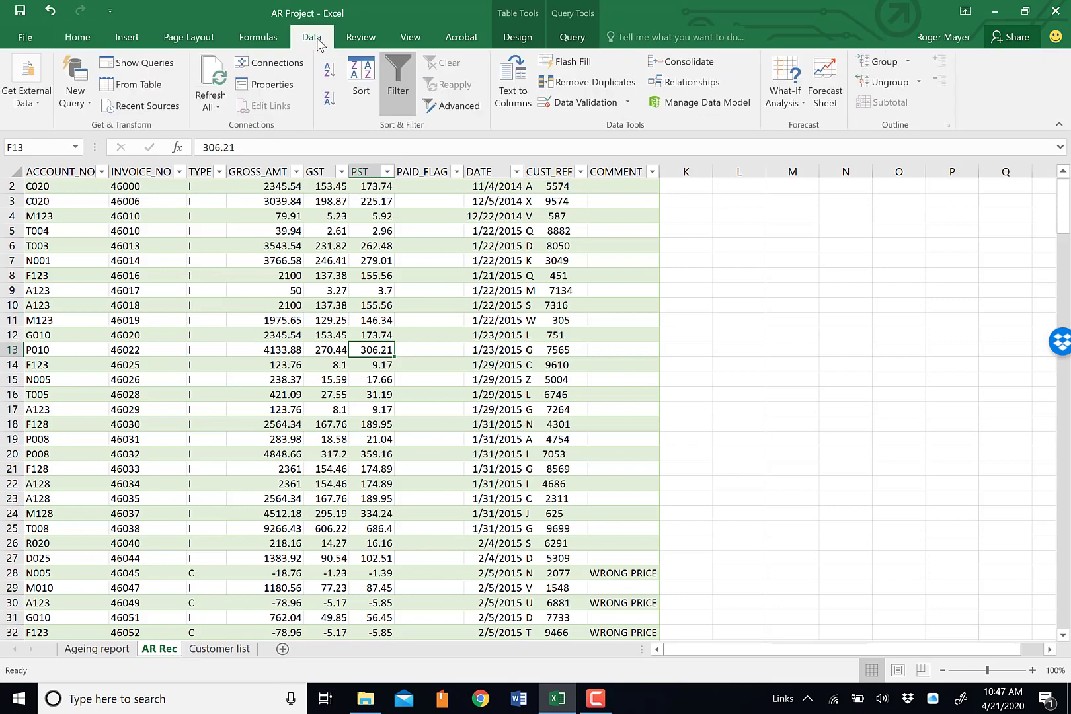
{"action": "left_click", "coordinate": [147, 64]}
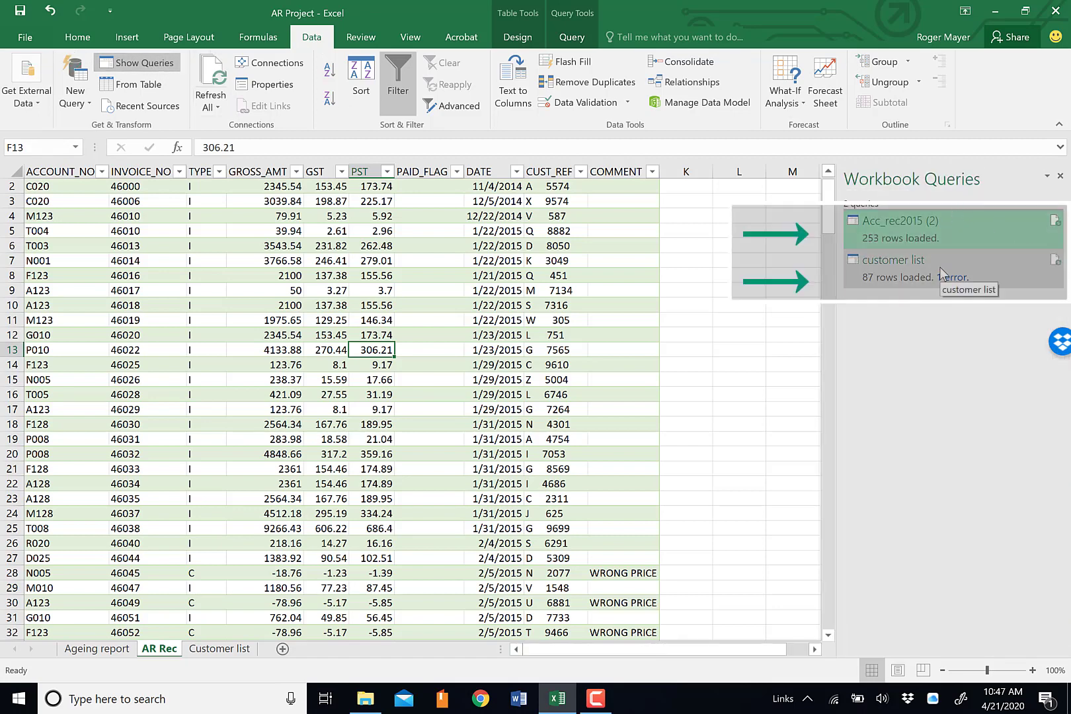
{"action": "mouse_move", "coordinate": [940, 268]}
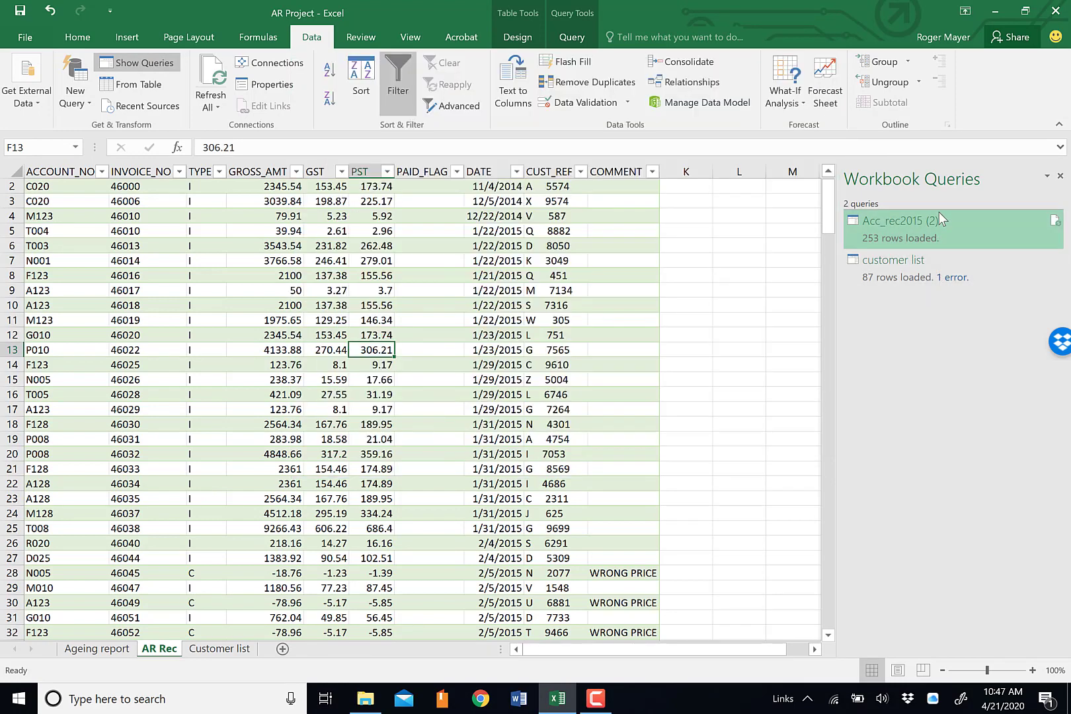
{"action": "mouse_move", "coordinate": [937, 223]}
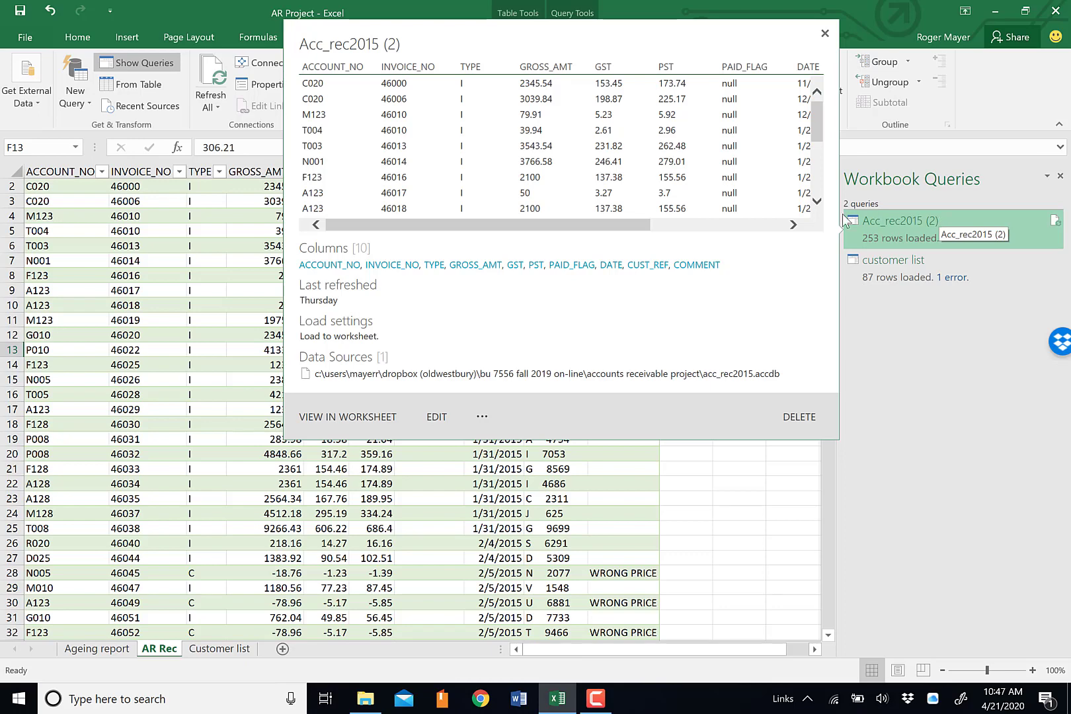
{"action": "left_click", "coordinate": [438, 418]}
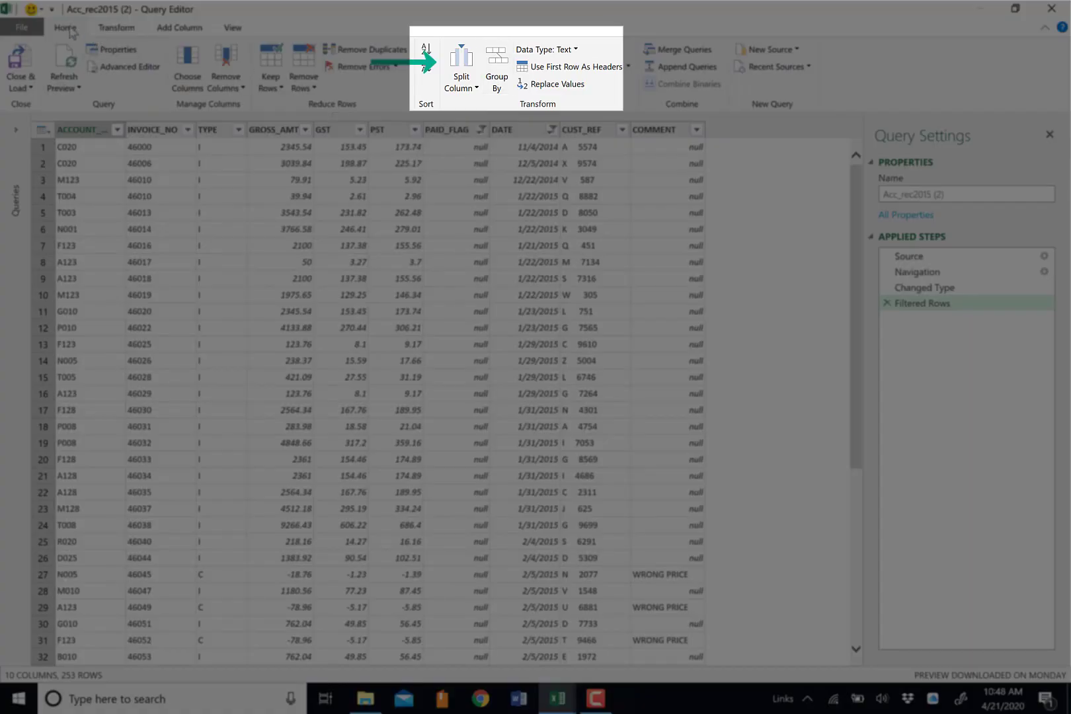
- Start grouping the query rows by ACCOUNT_NO, with a new column named Gross AR that sums GROSS_AMT
{"action": "left_click", "coordinate": [500, 62]}
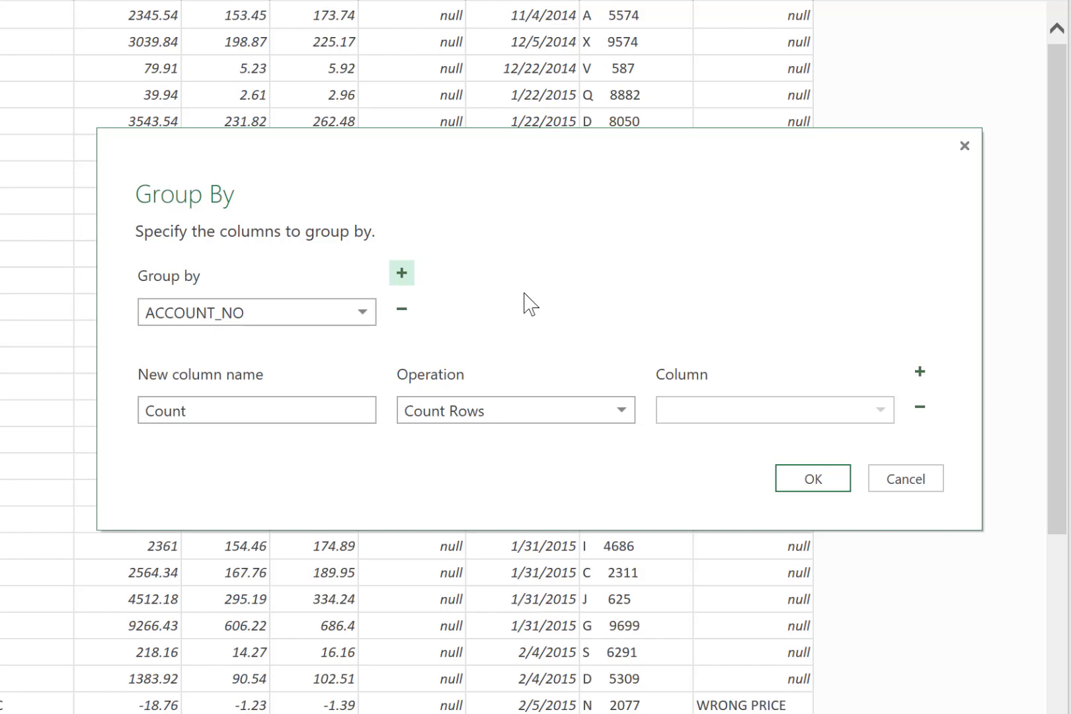
{"action": "left_click", "coordinate": [250, 417]}
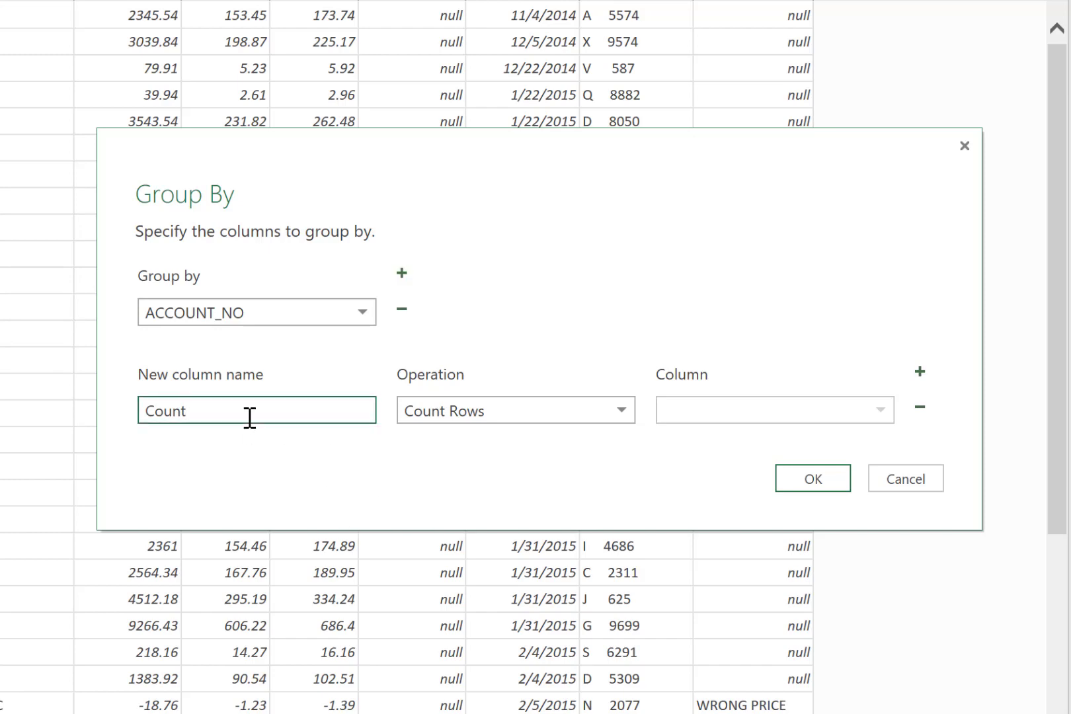
{"action": "left_click_drag", "start_coordinate": [250, 417], "coordinate": [109, 413]}
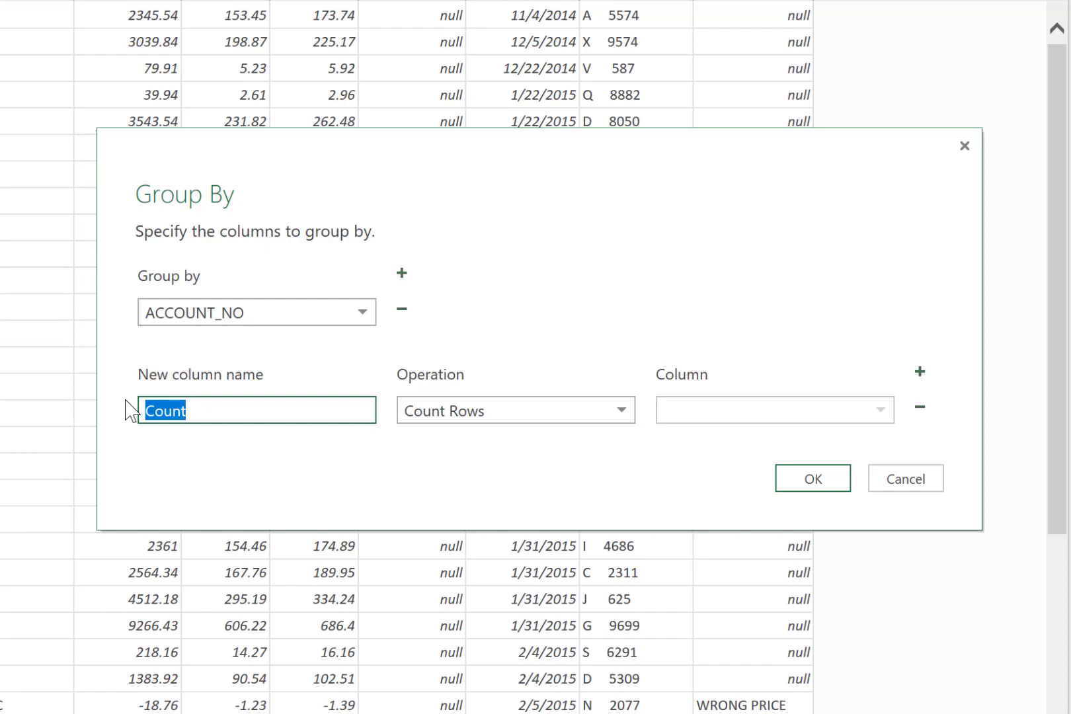
{"action": "type", "text": "Gross "}
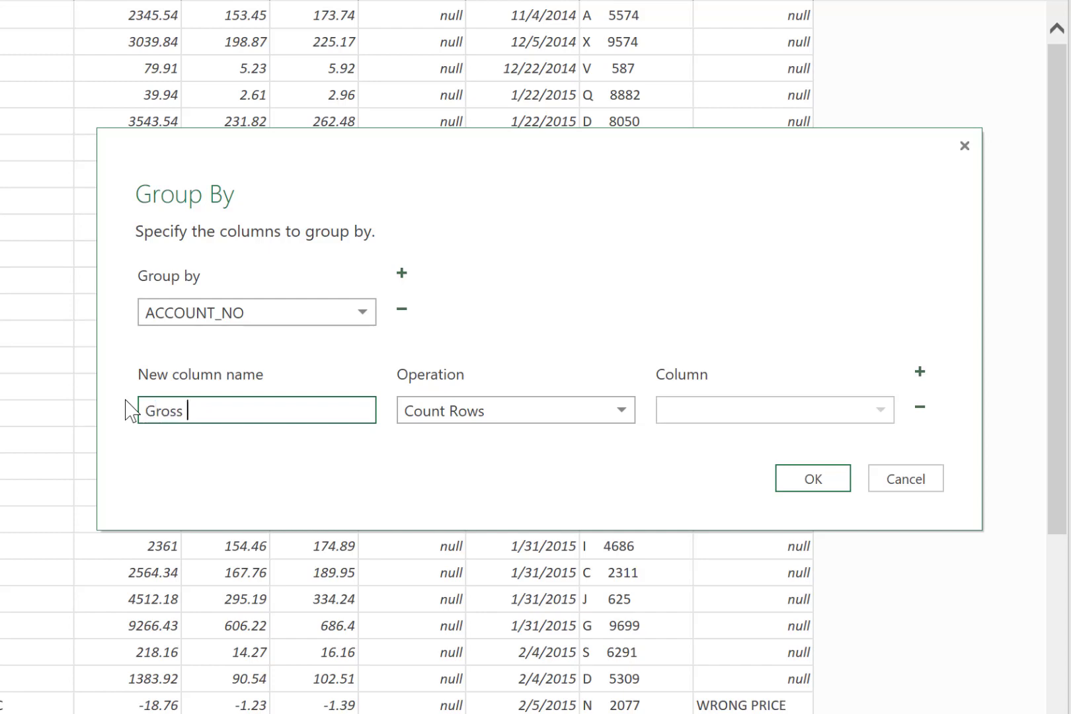
{"action": "type", "text": "AR"}
{"action": "left_click", "coordinate": [621, 417]}
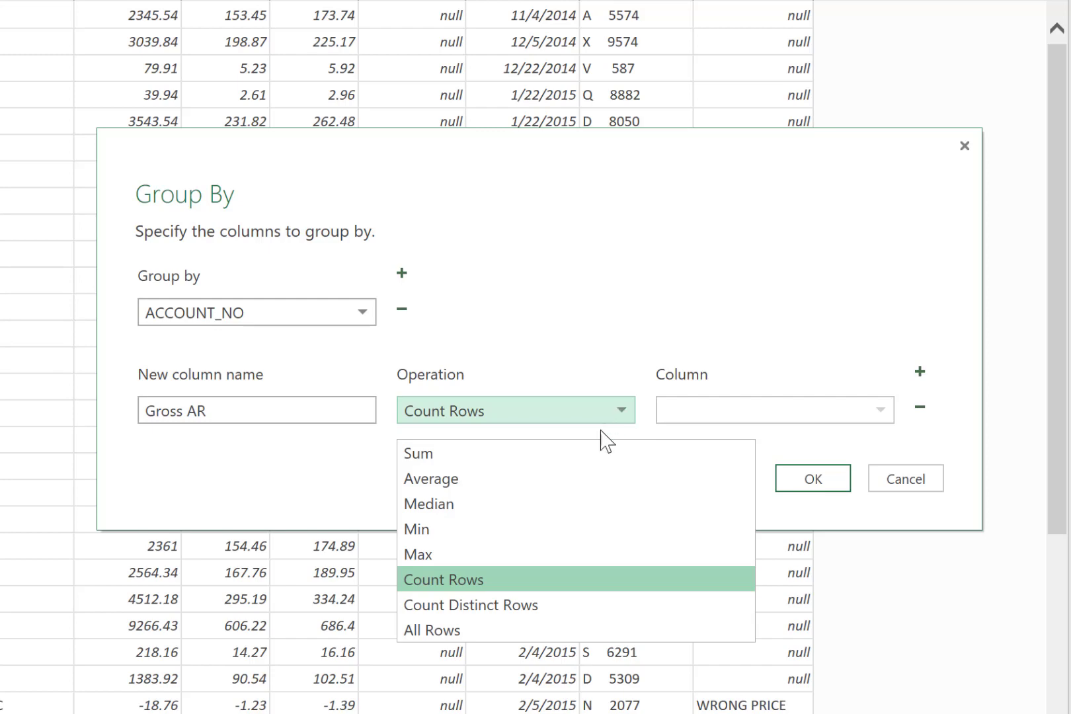
{"action": "left_click", "coordinate": [531, 453]}
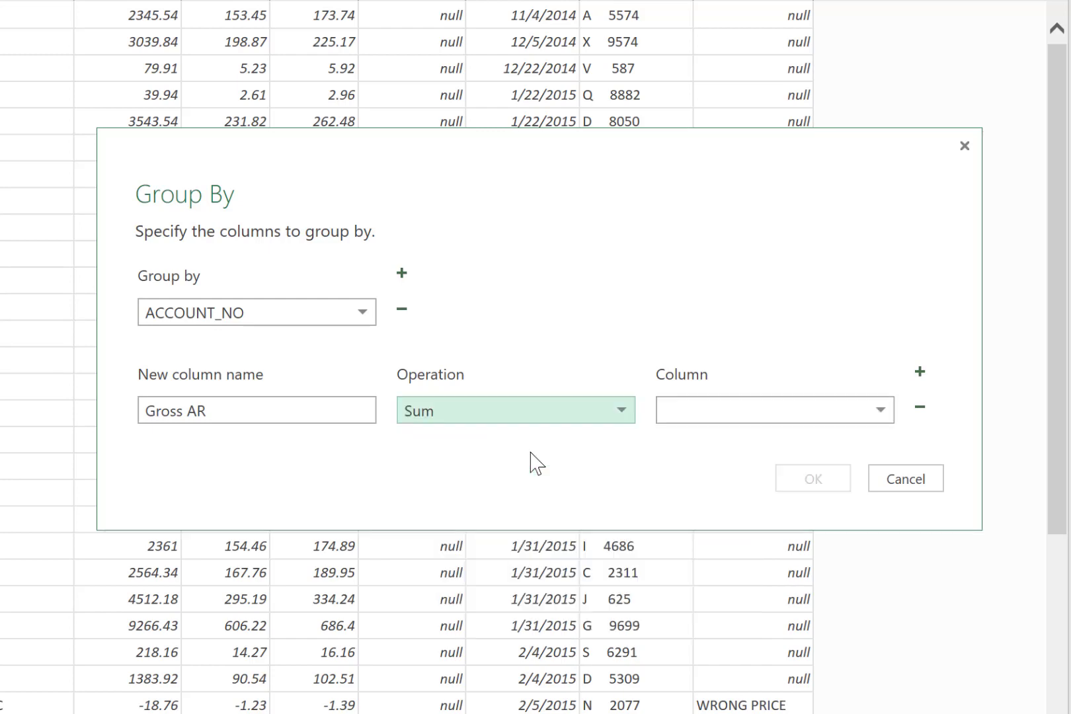
{"action": "left_click", "coordinate": [881, 412]}
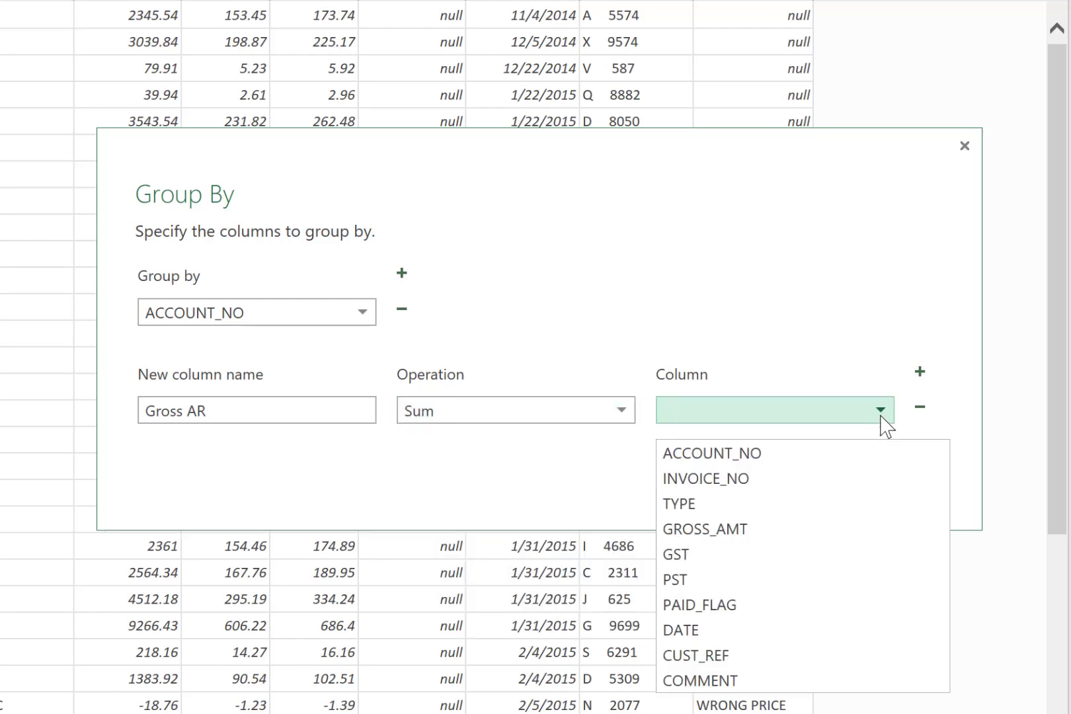
{"action": "left_click", "coordinate": [789, 537]}
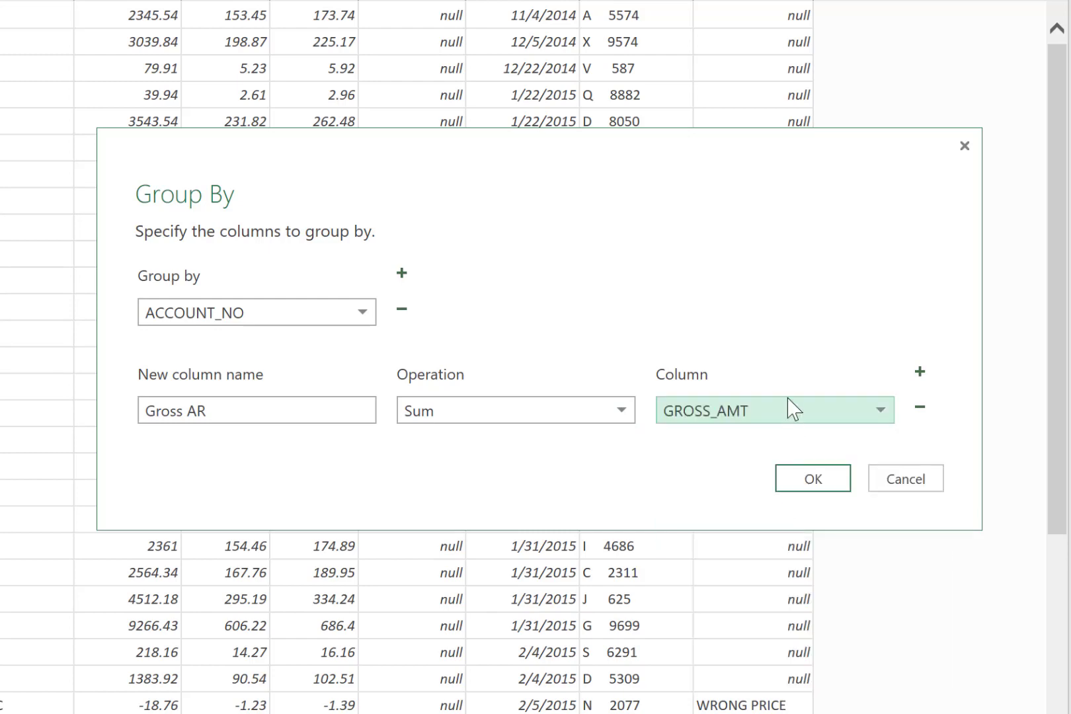
- Add a second aggregation to the grouping, named Gross GST, that sums the GST column
{"action": "left_click", "coordinate": [920, 372]}
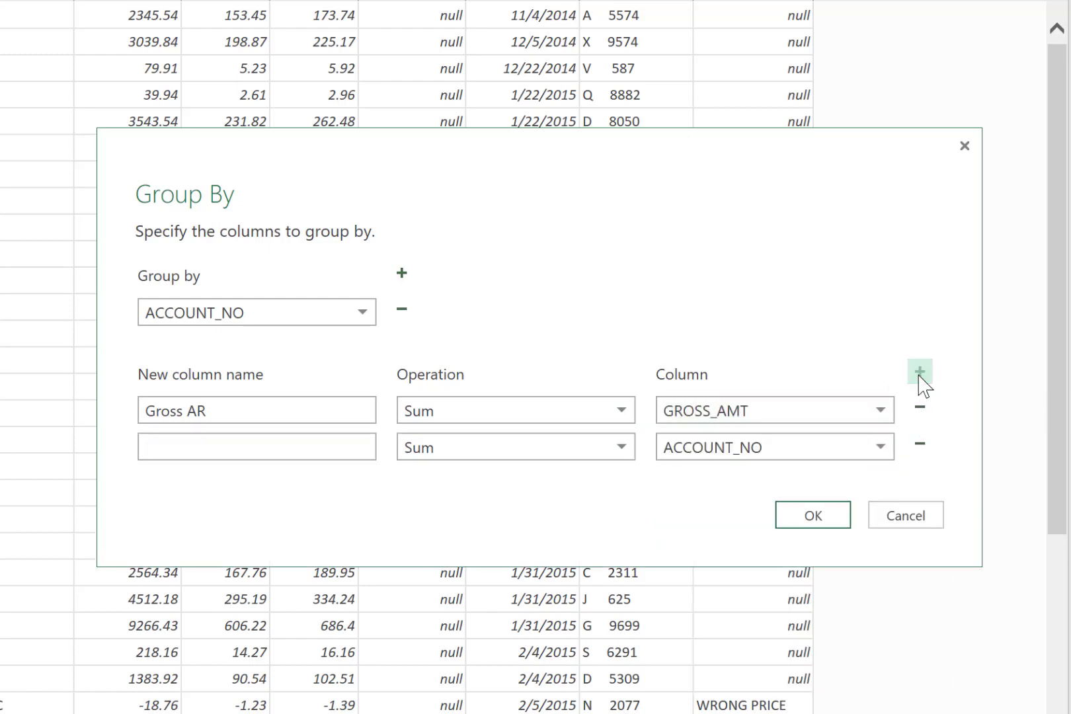
{"action": "left_click", "coordinate": [175, 450]}
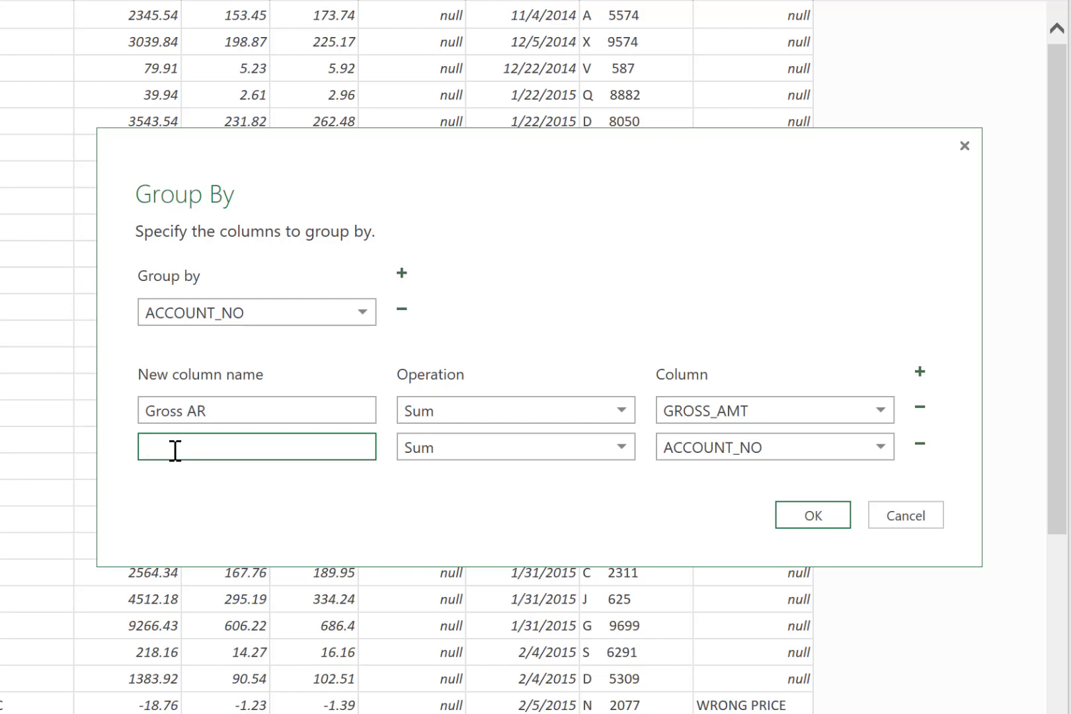
{"action": "type", "text": "Gross GST"}
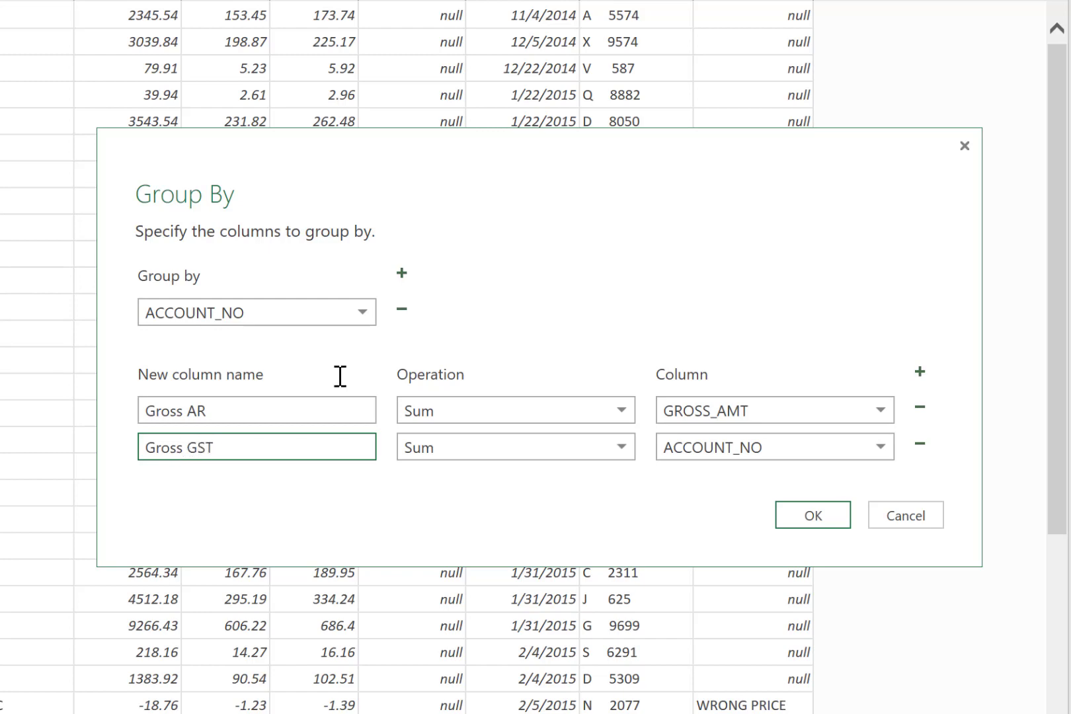
{"action": "left_click", "coordinate": [886, 449]}
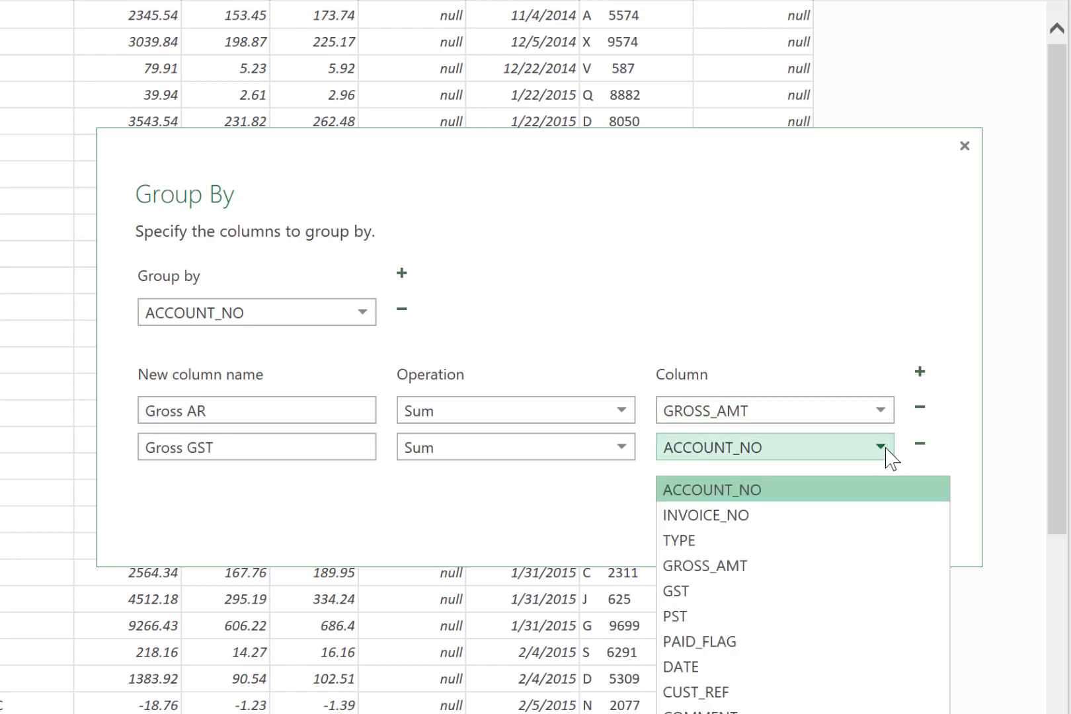
{"action": "left_click", "coordinate": [770, 595]}
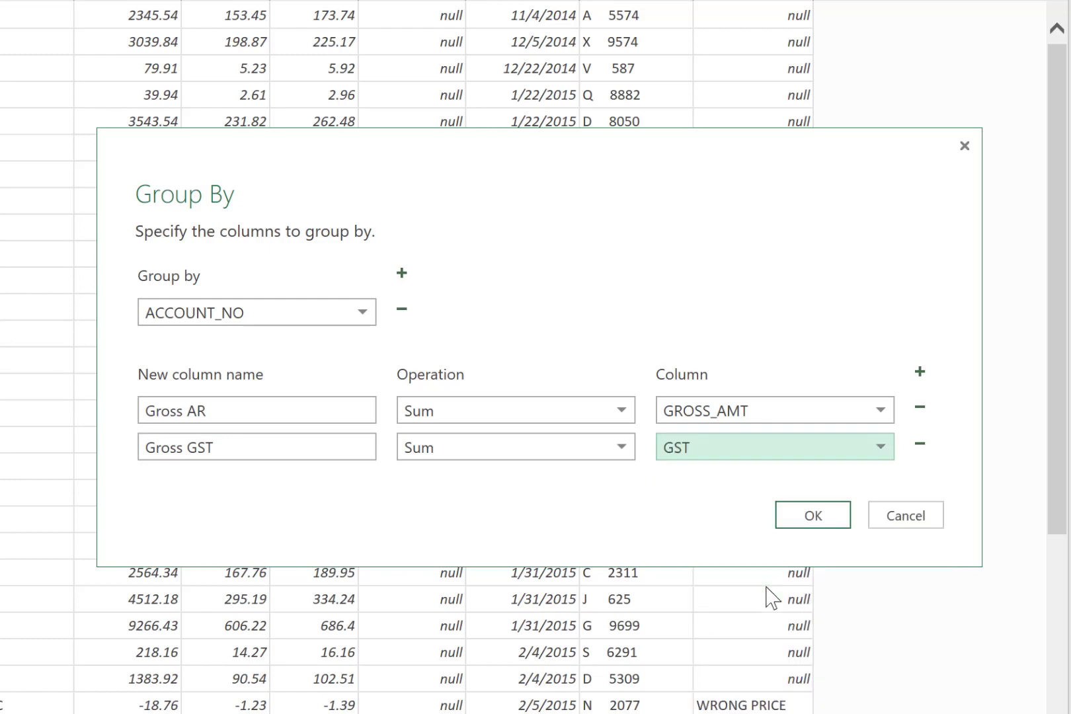
- Add a third aggregation named Gross PST that sums the PST column, and apply the grouping
{"action": "left_click", "coordinate": [917, 374]}
{"action": "left_click", "coordinate": [289, 483]}
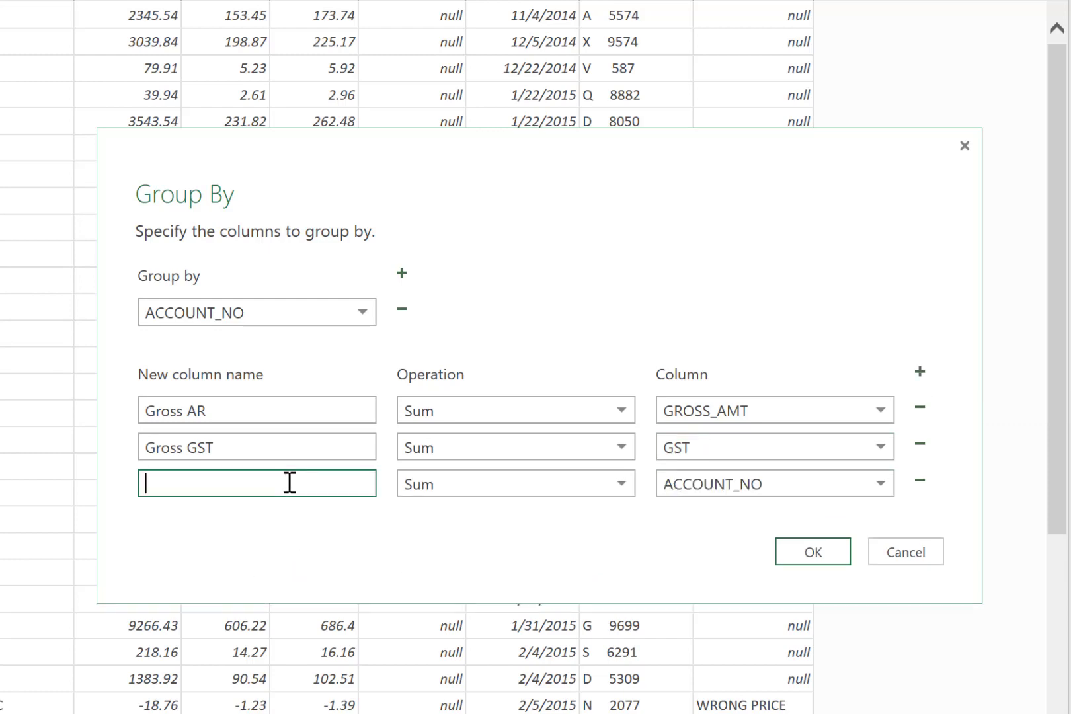
{"action": "type", "text": "Gross PST"}
{"action": "left_click", "coordinate": [881, 486]}
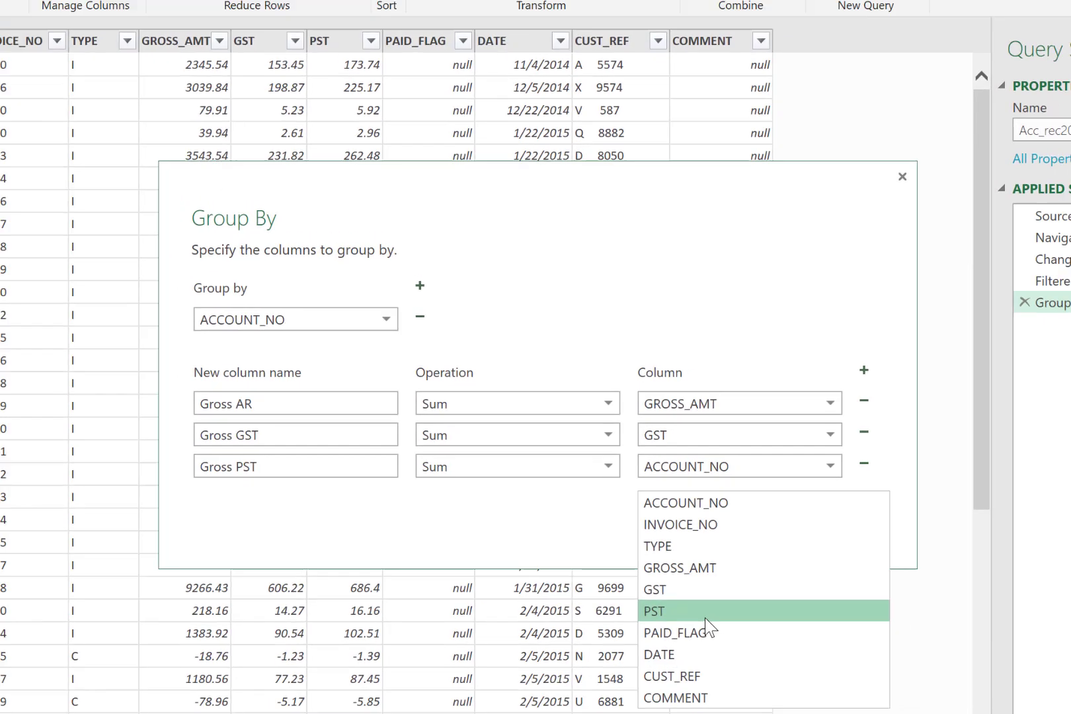
{"action": "left_click", "coordinate": [705, 617]}
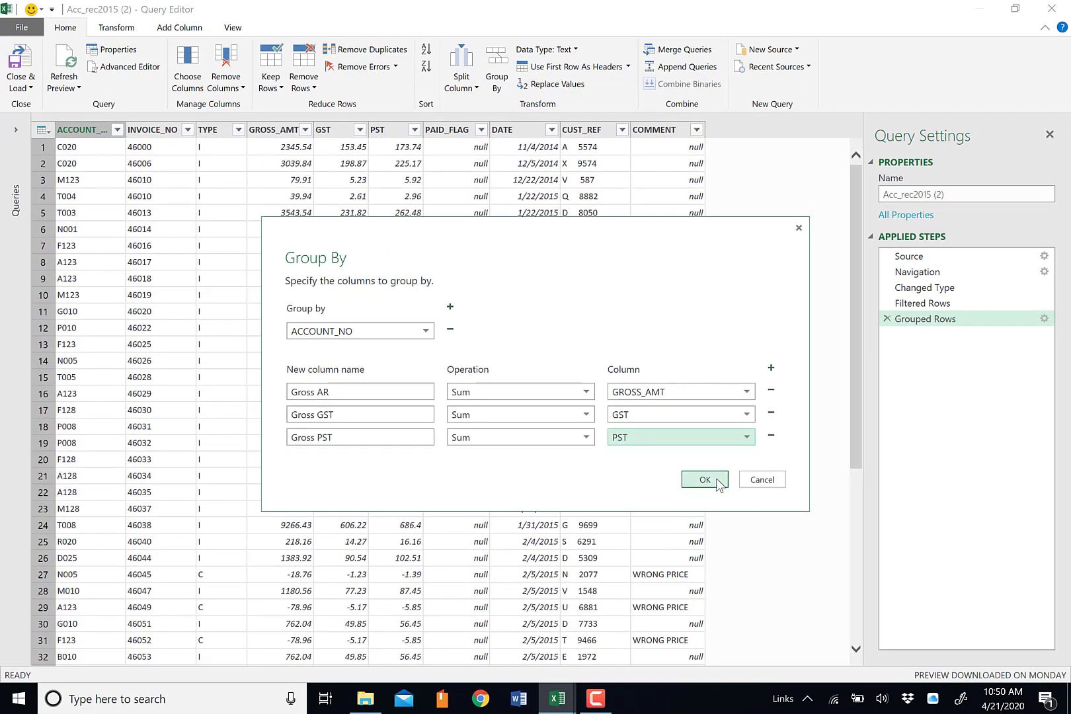
{"action": "left_click", "coordinate": [717, 482]}
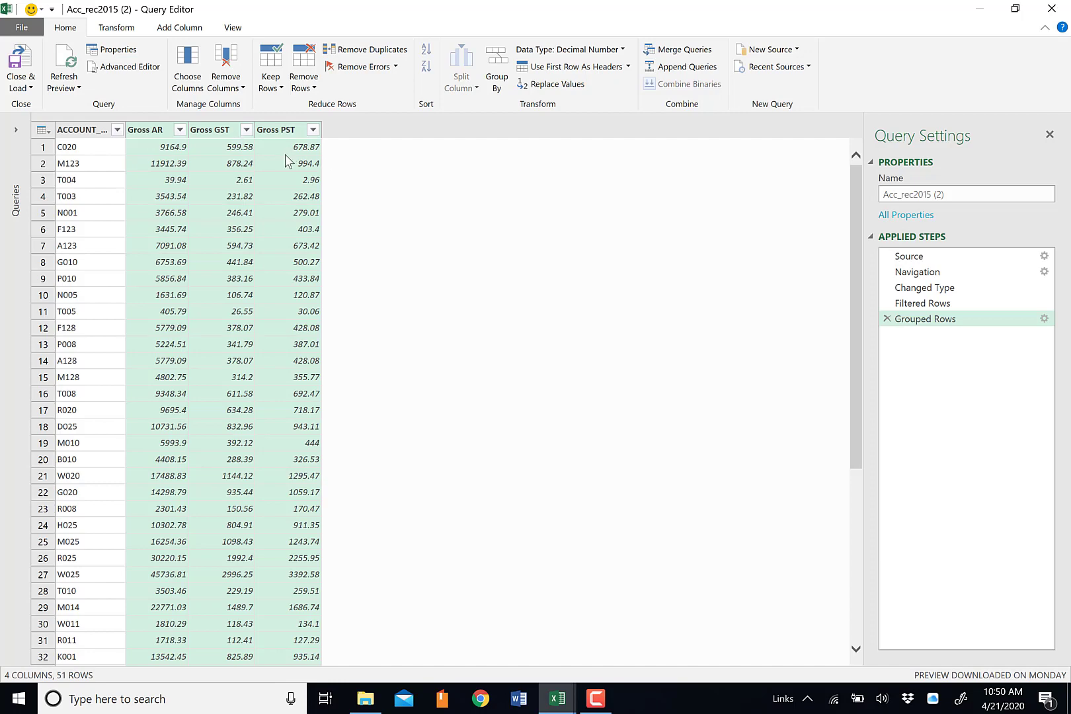
- Load the grouped query back into the AR Rec sheet and widen the Column1 and Column2 columns
{"action": "left_click", "coordinate": [20, 60]}
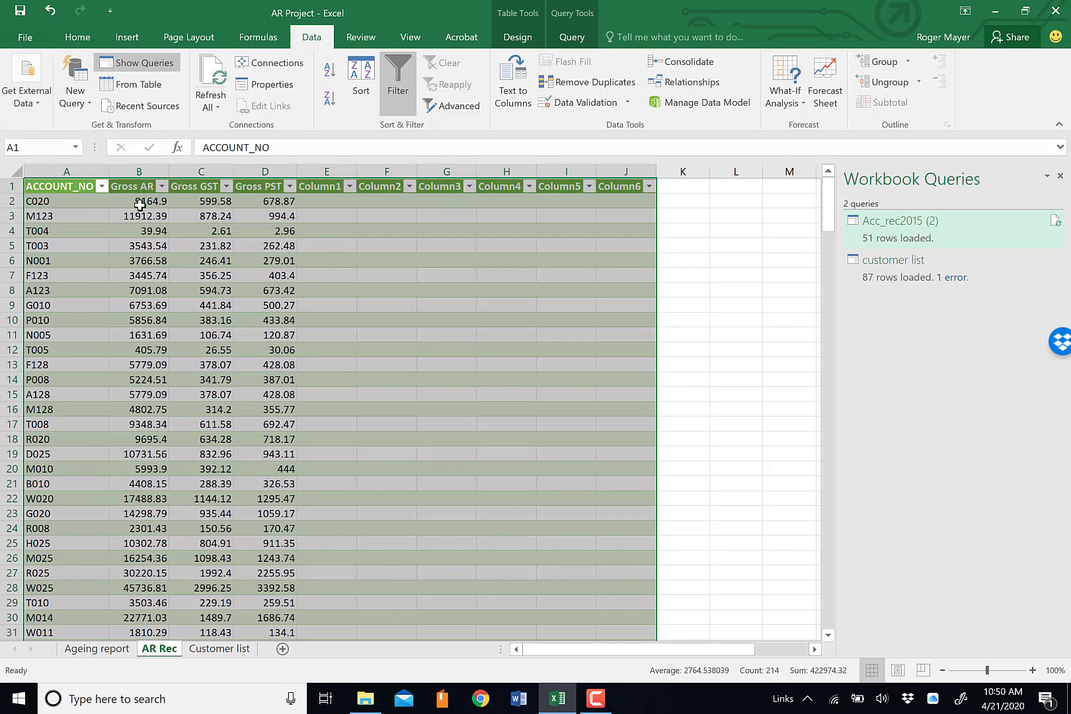
{"action": "left_click_drag", "start_coordinate": [356, 175], "coordinate": [522, 175]}
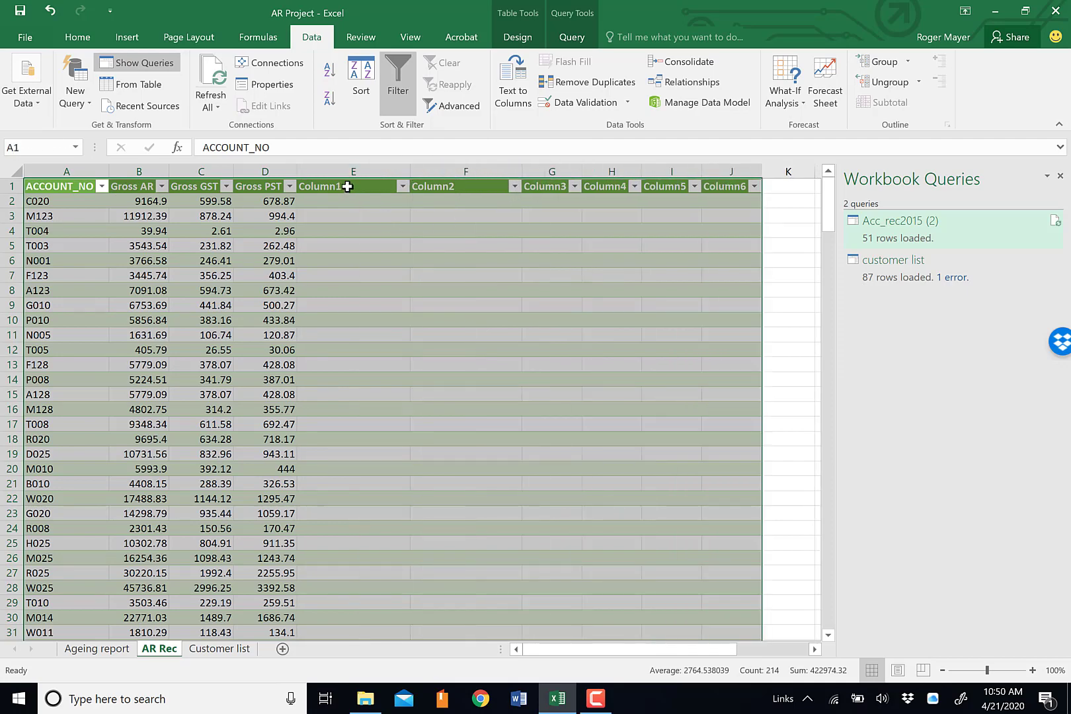
- Rename the Column1 header as GST% and the Column2 header as PST%
{"action": "left_click", "coordinate": [346, 186]}
{"action": "left_click_drag", "start_coordinate": [251, 150], "coordinate": [159, 143]}
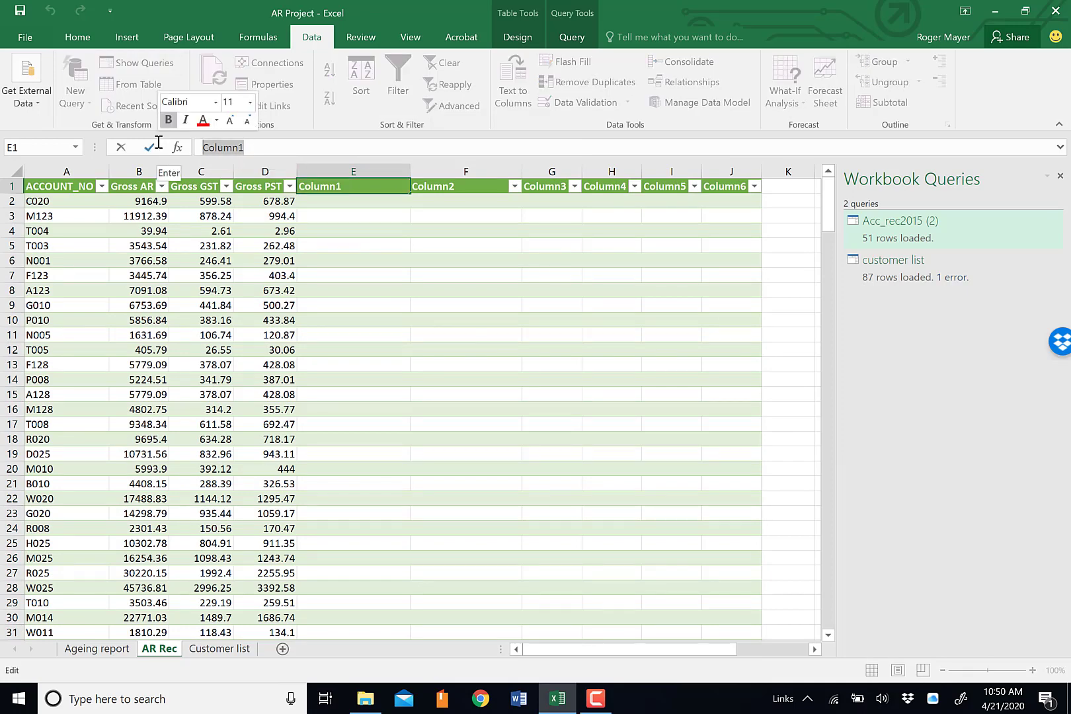
{"action": "type", "text": "GST"}
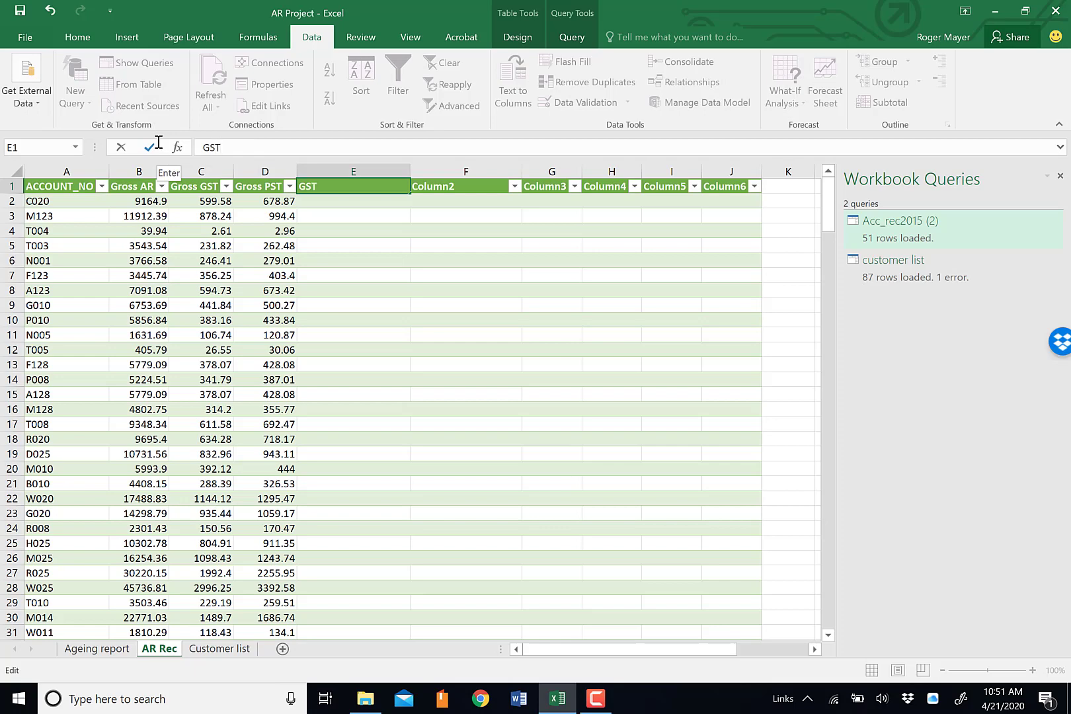
{"action": "type", "text": "%"}
{"action": "left_click", "coordinate": [464, 187]}
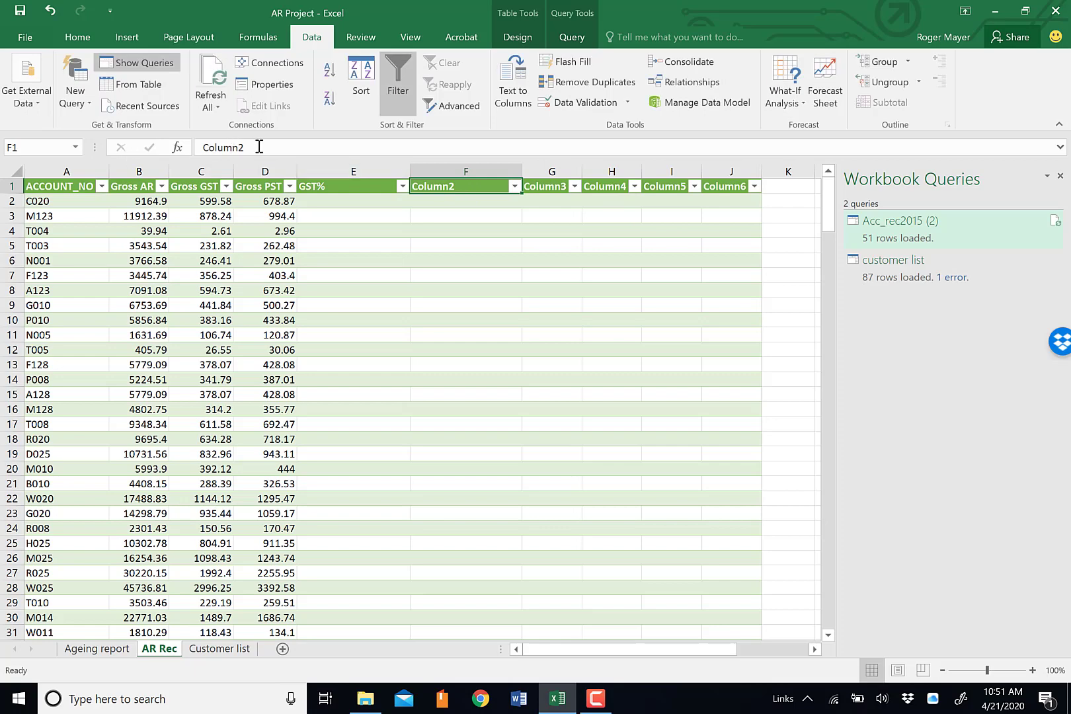
{"action": "left_click_drag", "start_coordinate": [254, 147], "coordinate": [171, 144]}
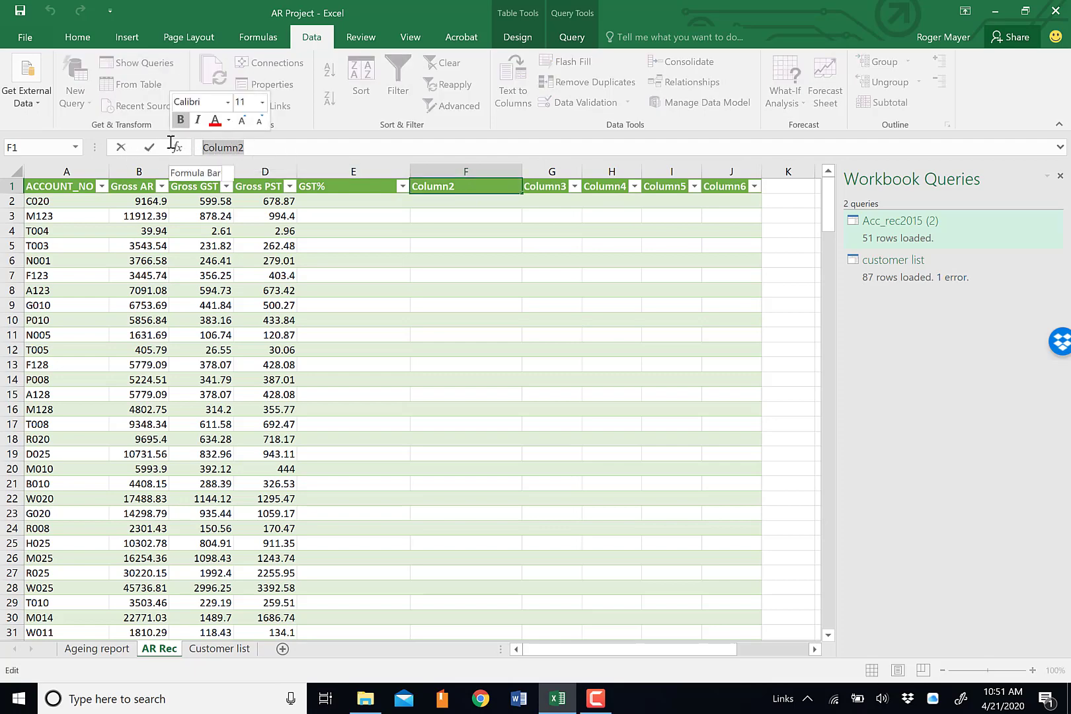
{"action": "type", "text": "PST%"}
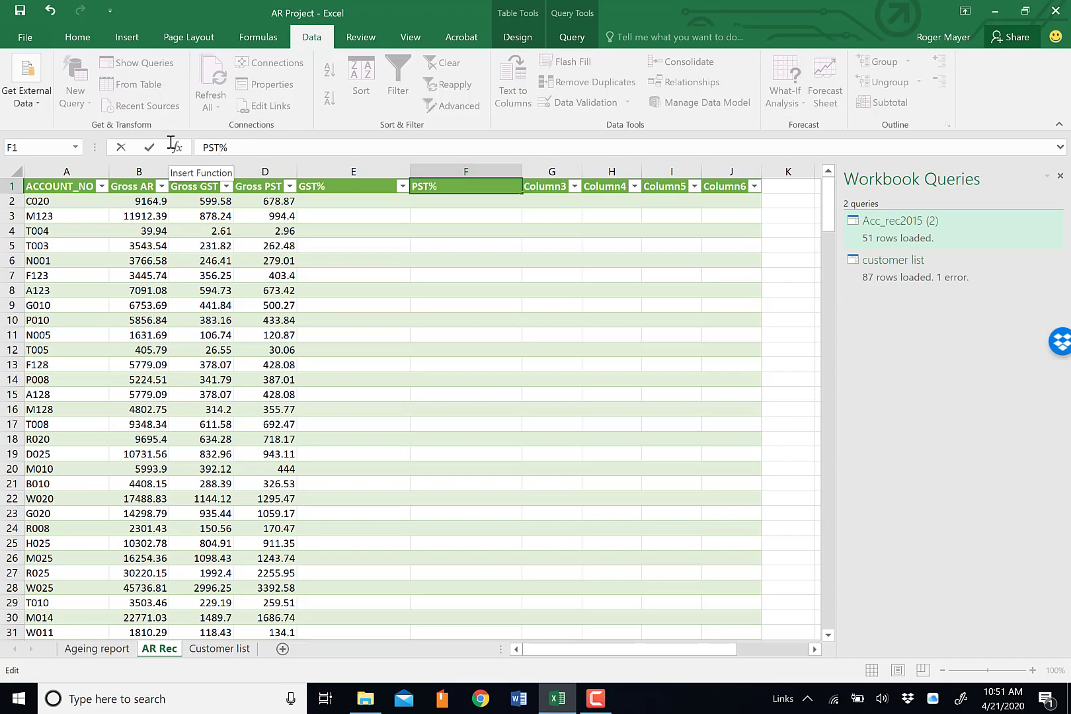
{"action": "key", "text": "Return"}
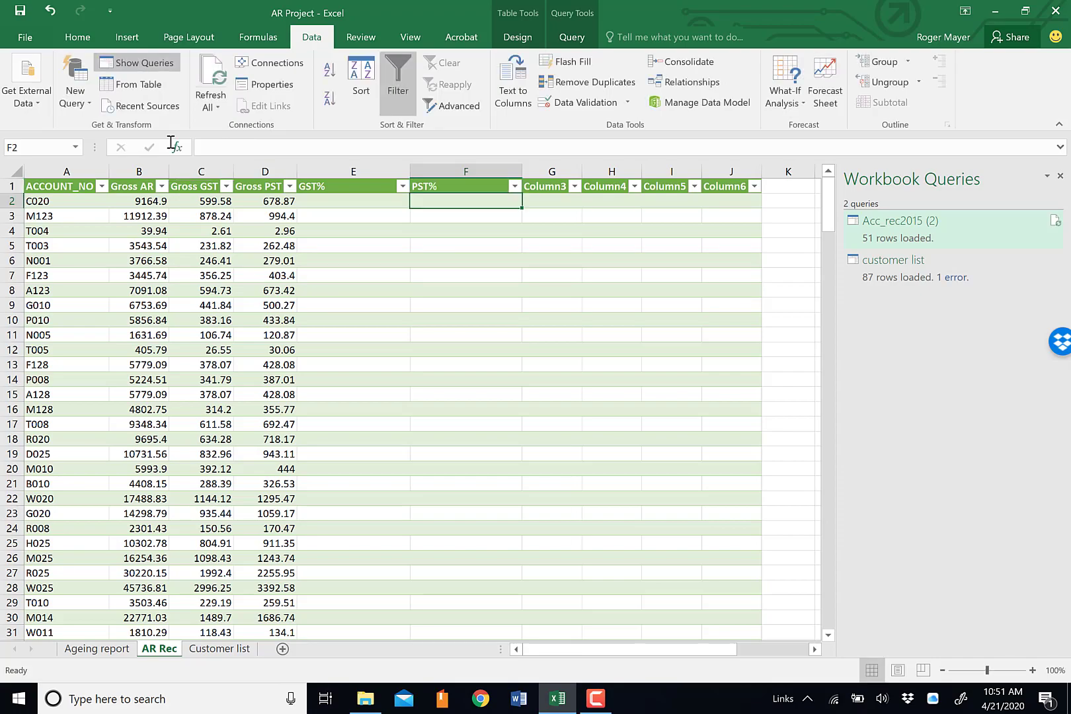
- Fill the GST% column with a formula dividing Gross GST by Gross AR: =[@[Gross GST]]/[@[Gross AR]]
{"action": "left_click", "coordinate": [351, 206]}
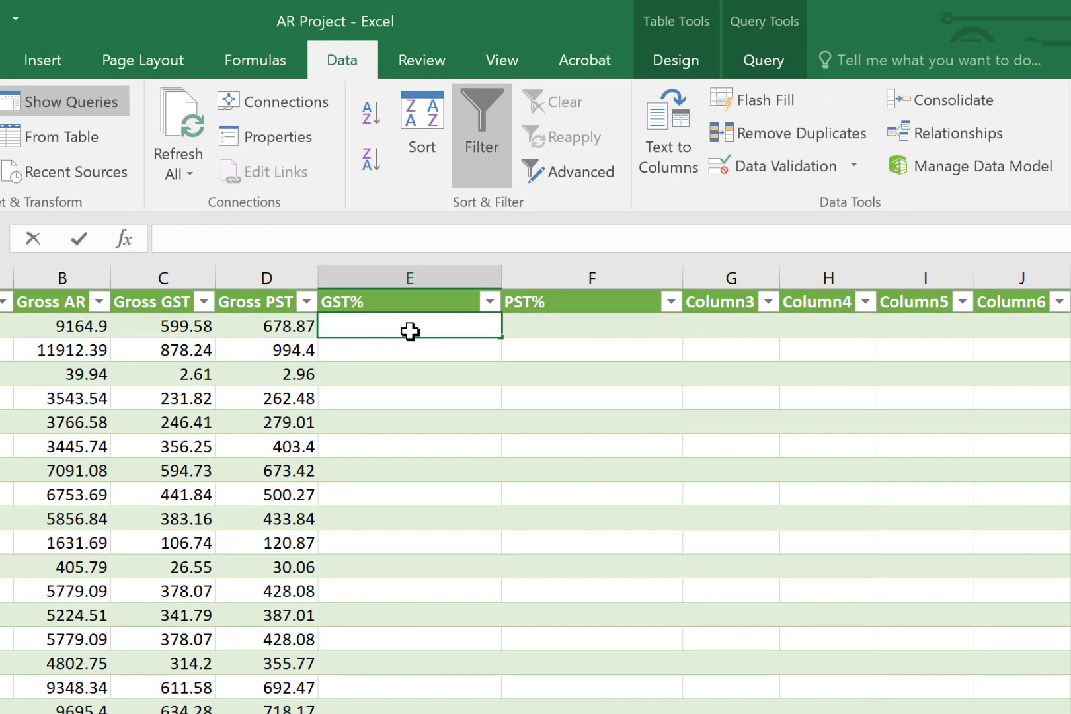
{"action": "type", "text": "="}
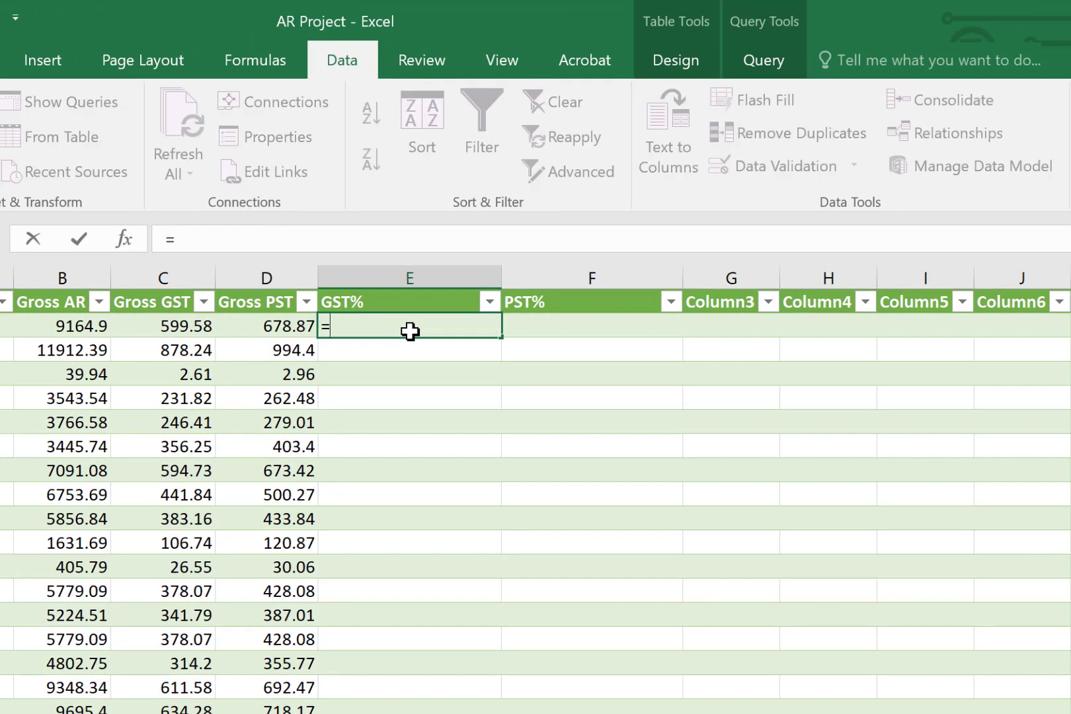
{"action": "left_click", "coordinate": [173, 325]}
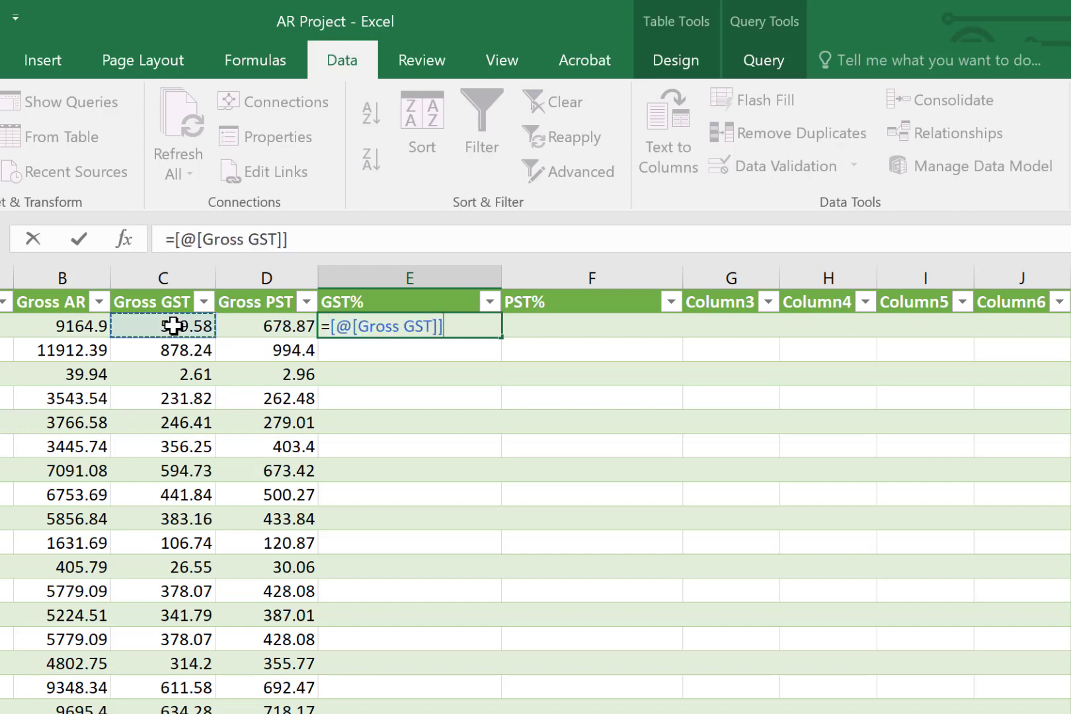
{"action": "type", "text": "/"}
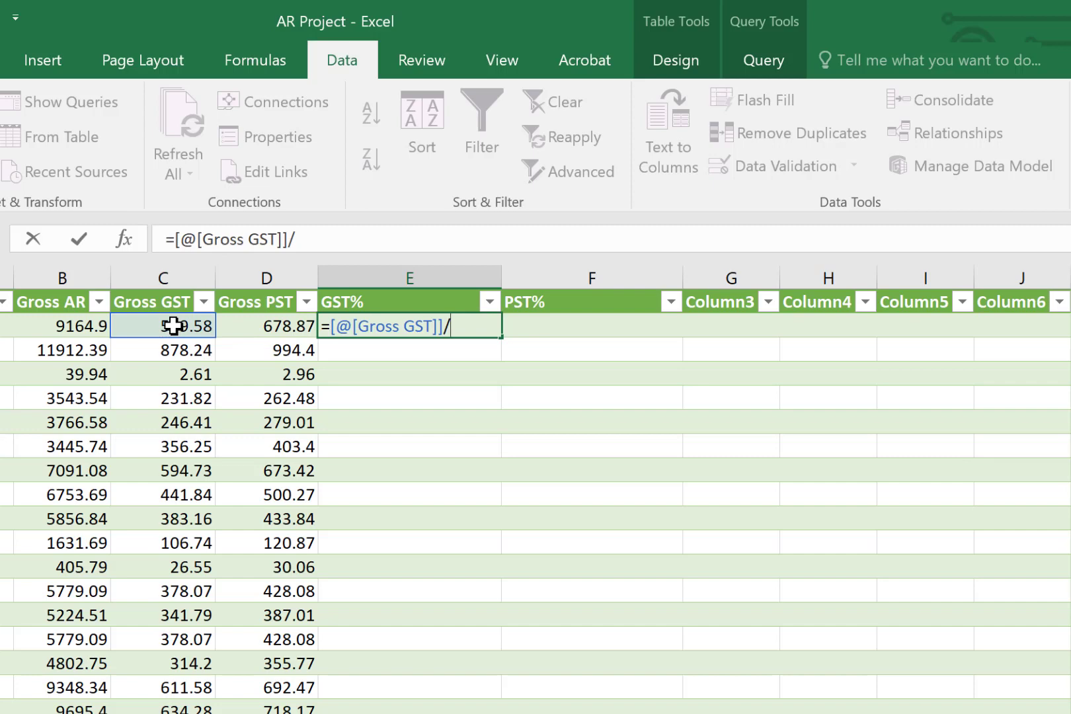
{"action": "left_click", "coordinate": [45, 321]}
{"action": "key", "text": "Return"}
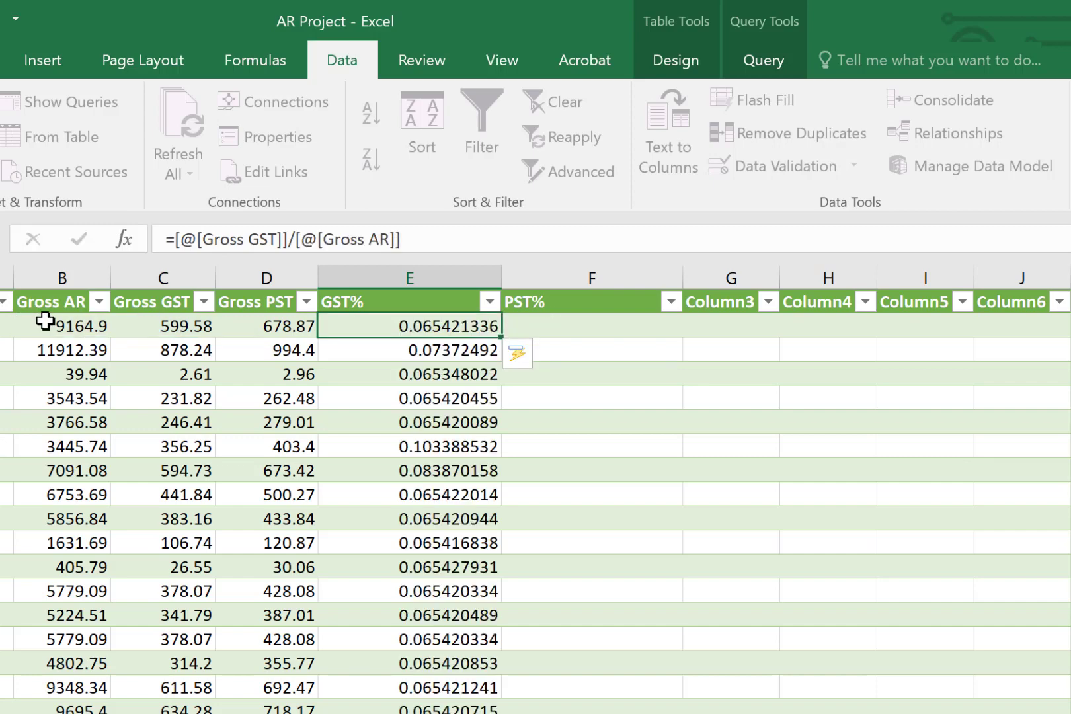
- Fill the PST% column with a formula dividing Gross PST by Gross AR: =[@[Gross PST]]/[@[Gross AR]]
{"action": "left_click", "coordinate": [598, 324]}
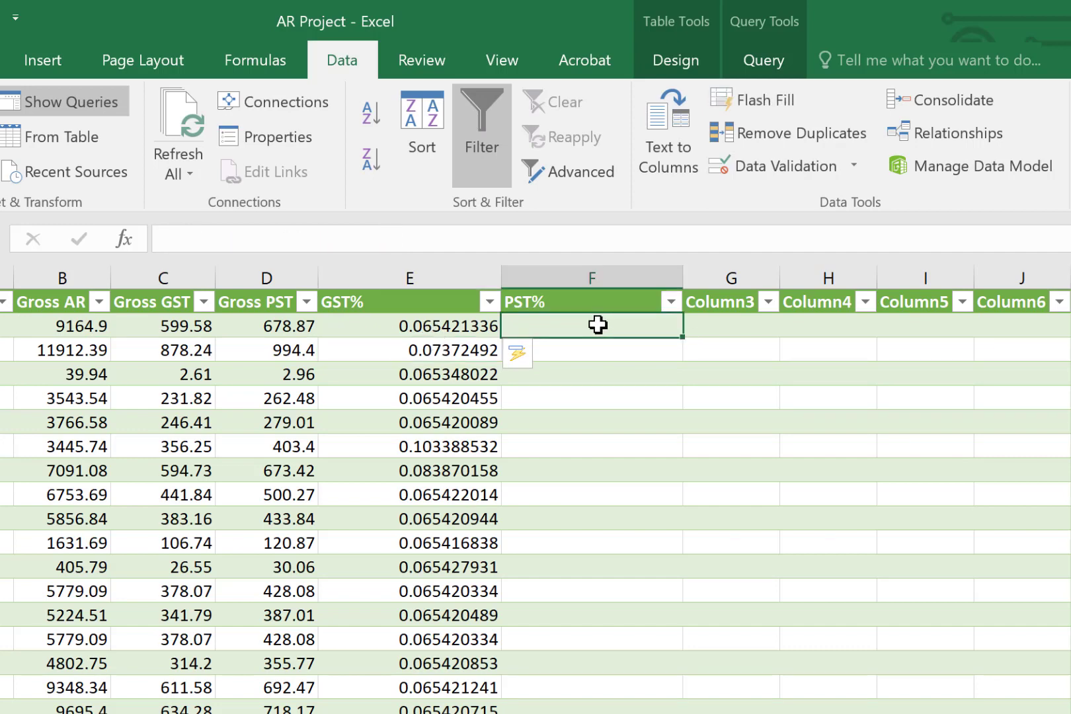
{"action": "type", "text": "="}
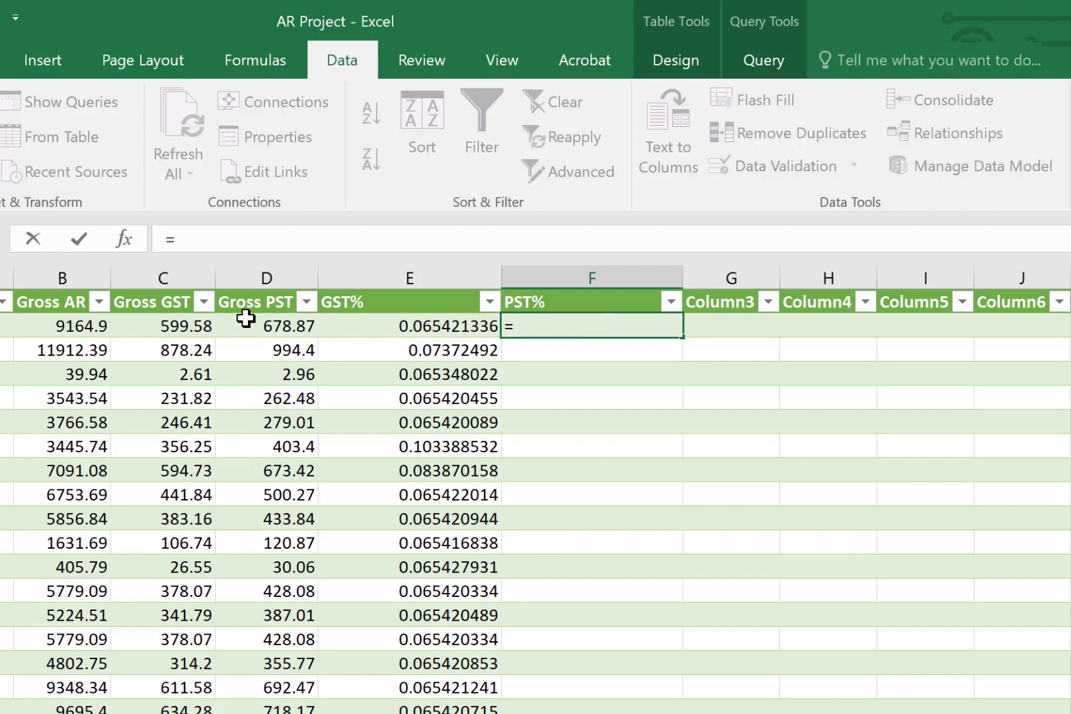
{"action": "left_click", "coordinate": [266, 323]}
{"action": "type", "text": "/"}
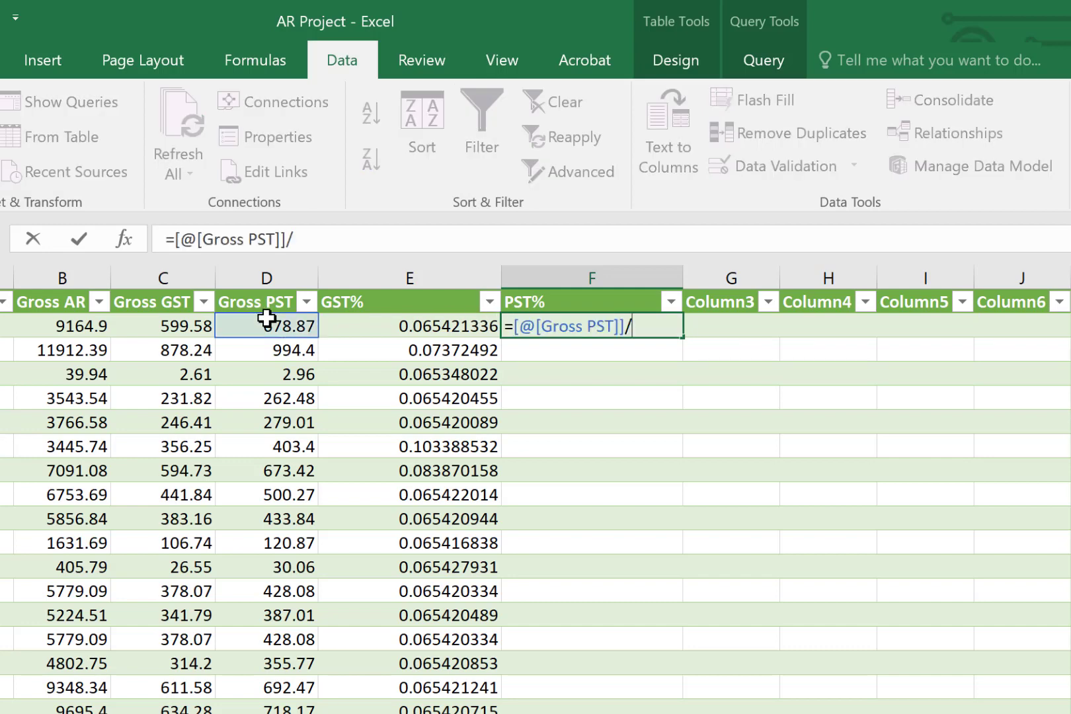
{"action": "left_click", "coordinate": [69, 325]}
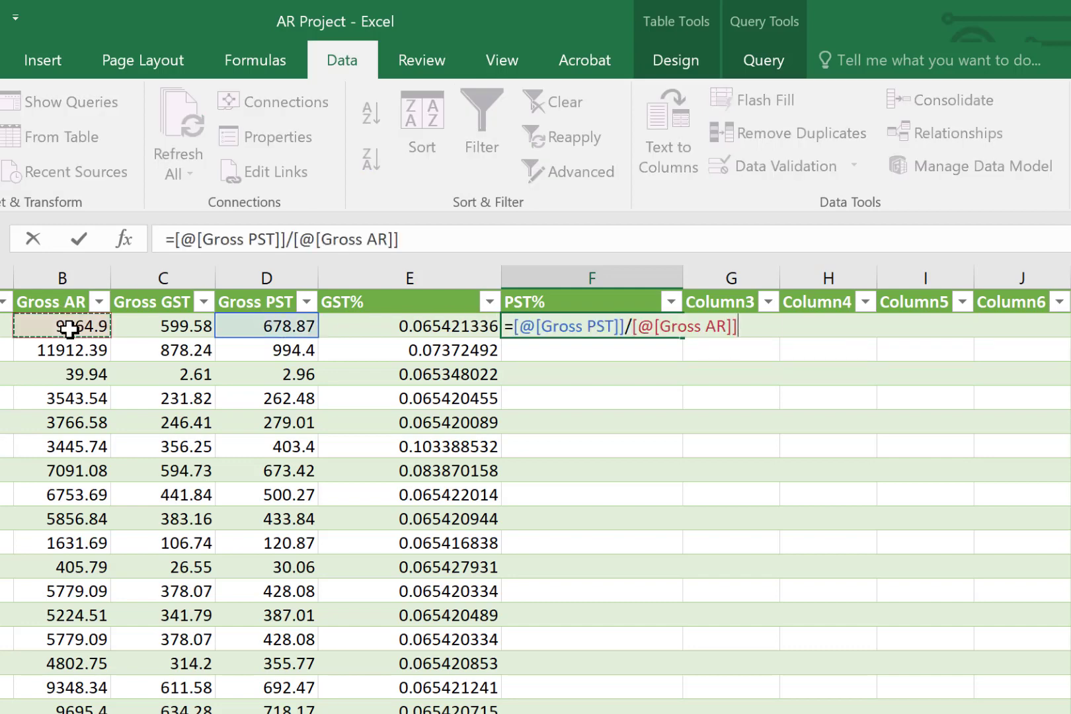
{"action": "key", "text": "Return"}
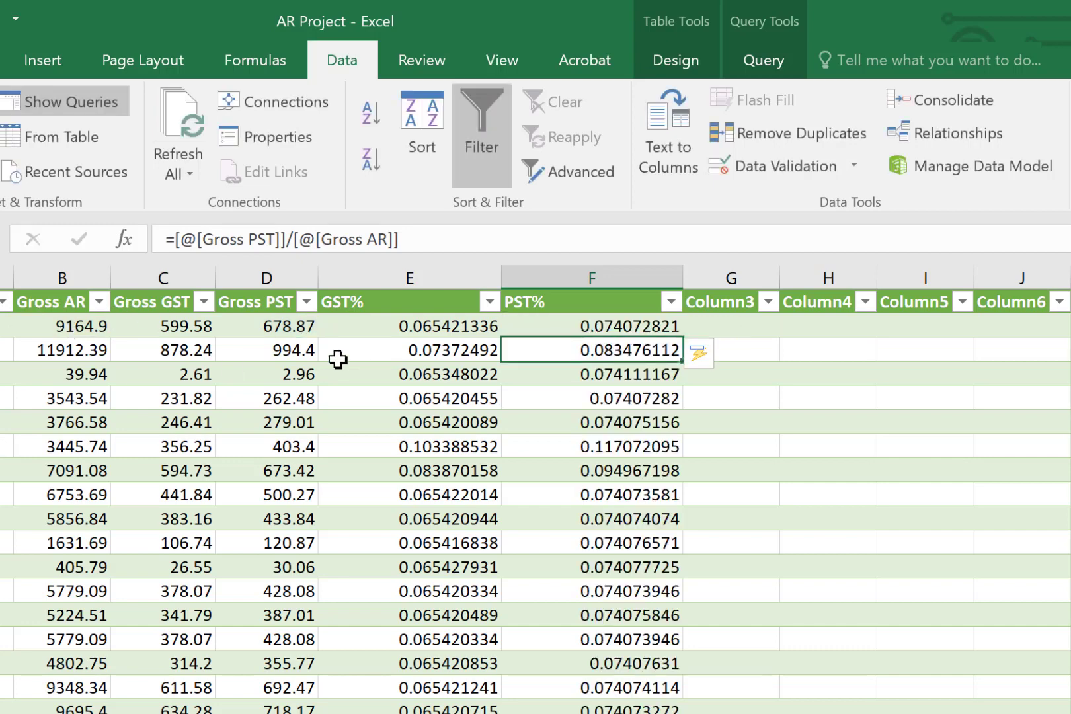
- Format the GST% and PST% columns as percentages and center their contents
{"action": "left_click", "coordinate": [427, 265]}
{"action": "left_click_drag", "start_coordinate": [490, 269], "coordinate": [579, 274]}
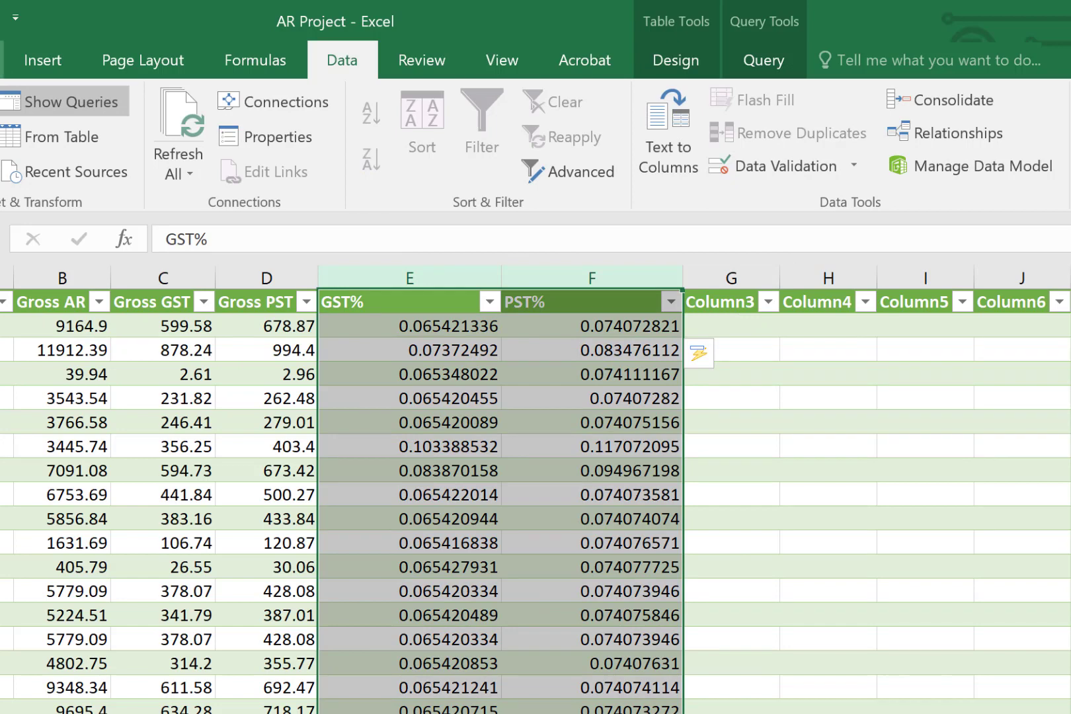
{"action": "left_click", "coordinate": [2, 60]}
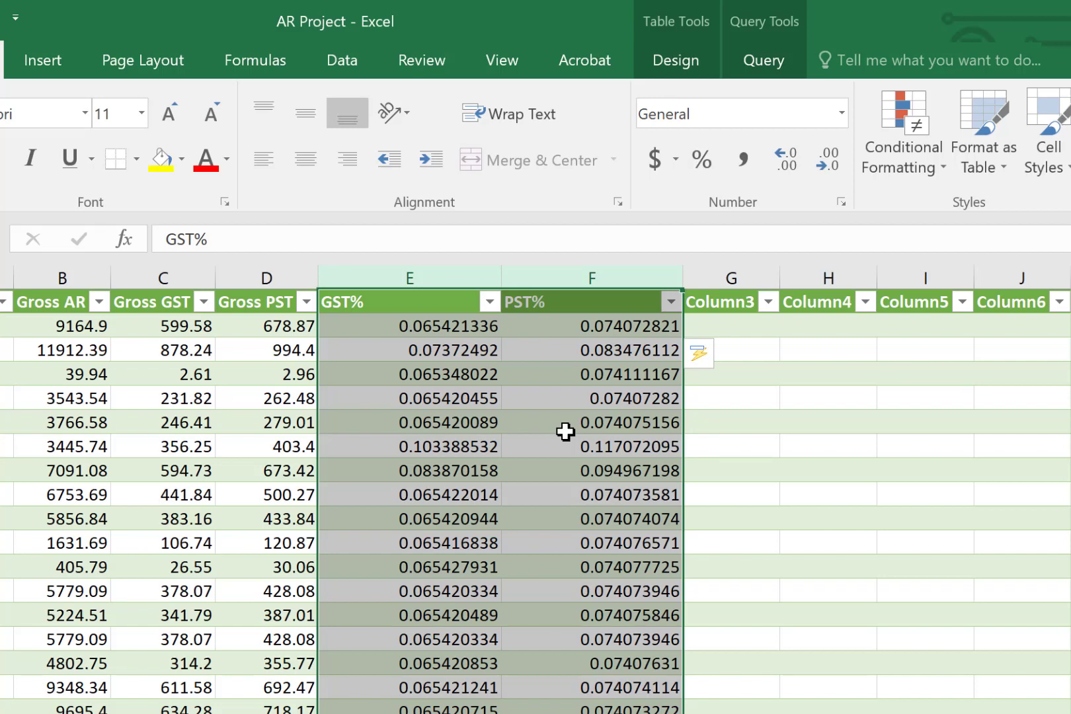
{"action": "key", "text": "ctrl+shift+5"}
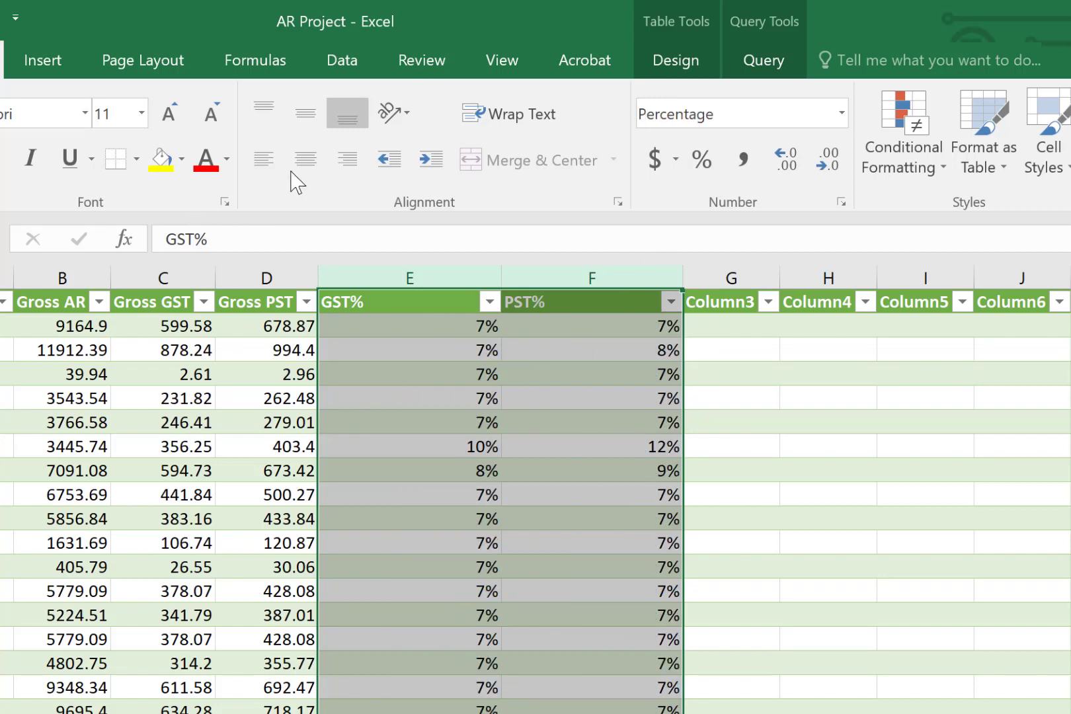
{"action": "left_click", "coordinate": [314, 162]}
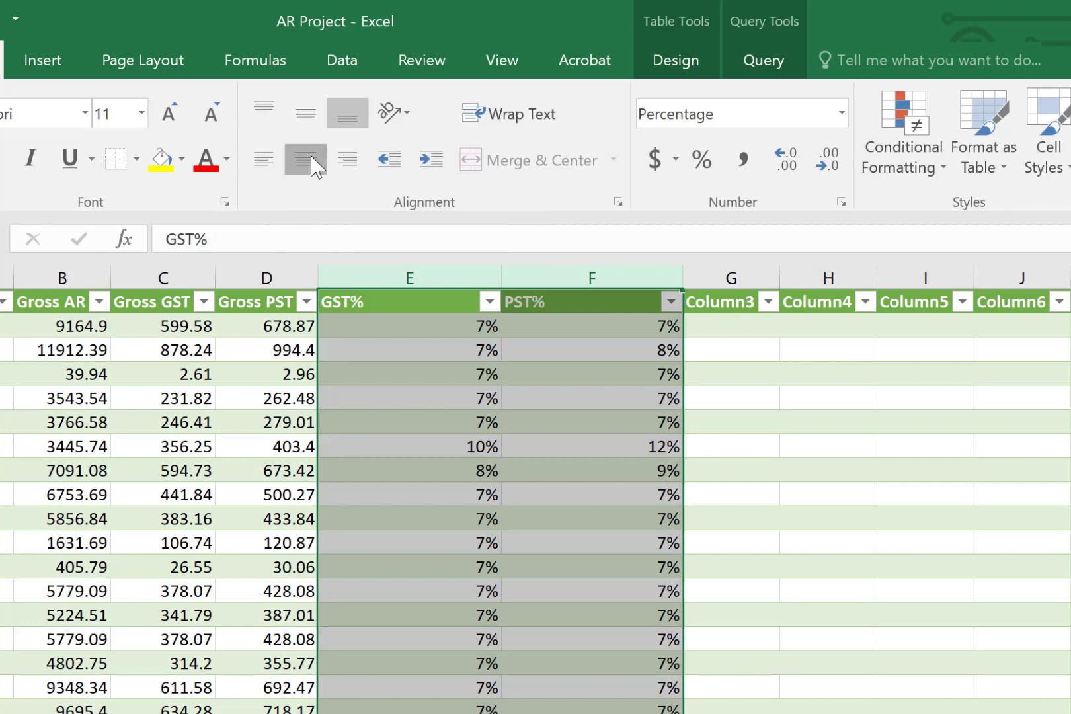
{"action": "left_click", "coordinate": [635, 594]}
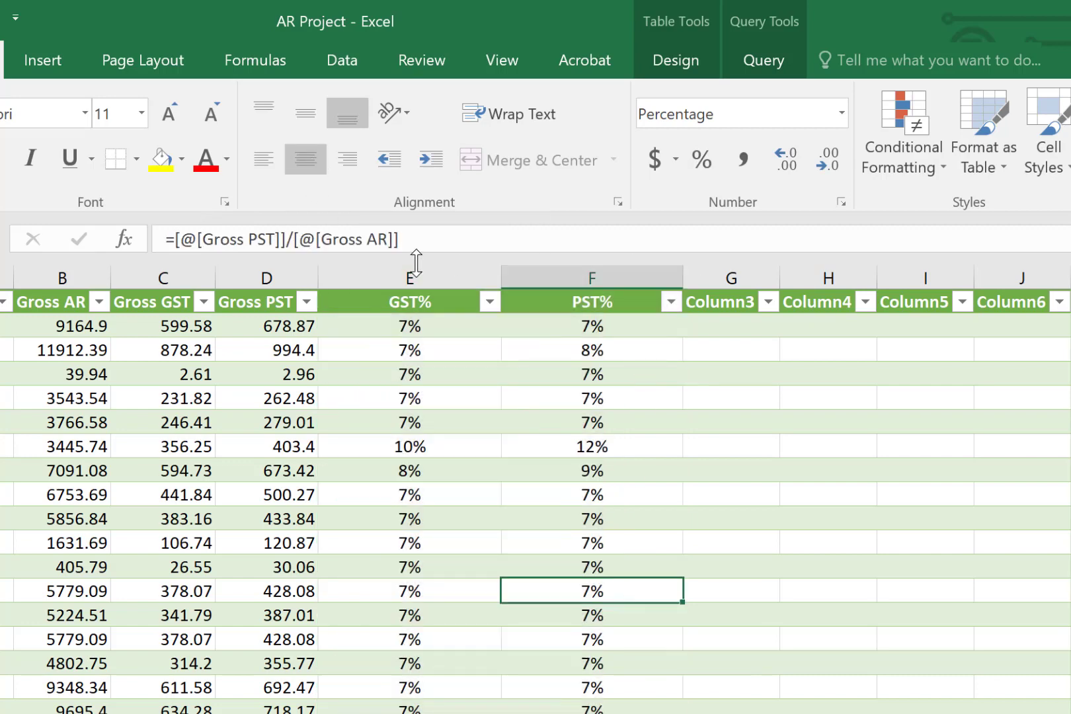
- Autofit the widths of the GST% and PST% columns to their contents
{"action": "left_click_drag", "start_coordinate": [416, 267], "coordinate": [550, 277]}
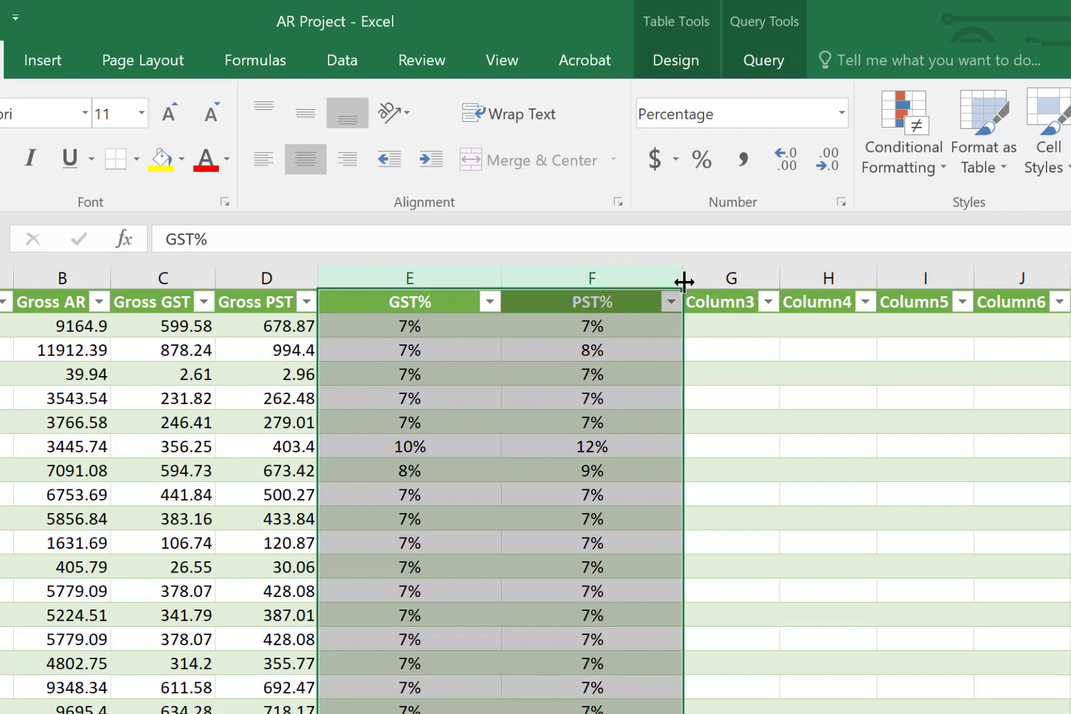
{"action": "double_click", "coordinate": [684, 282]}
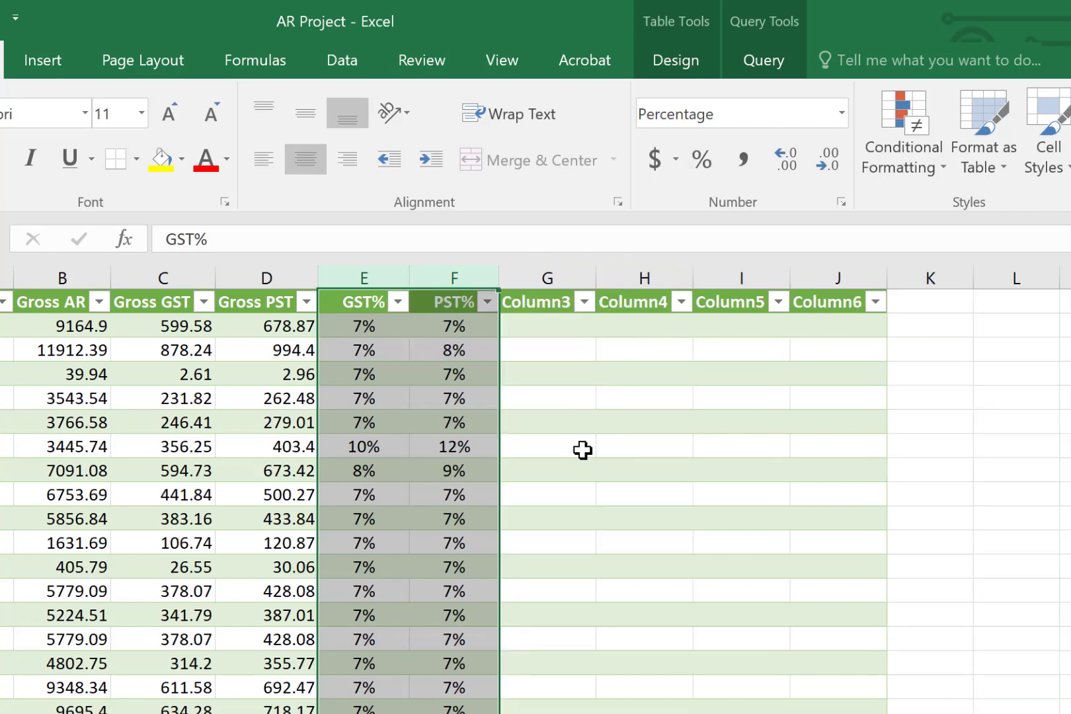
{"action": "left_click", "coordinate": [446, 541]}
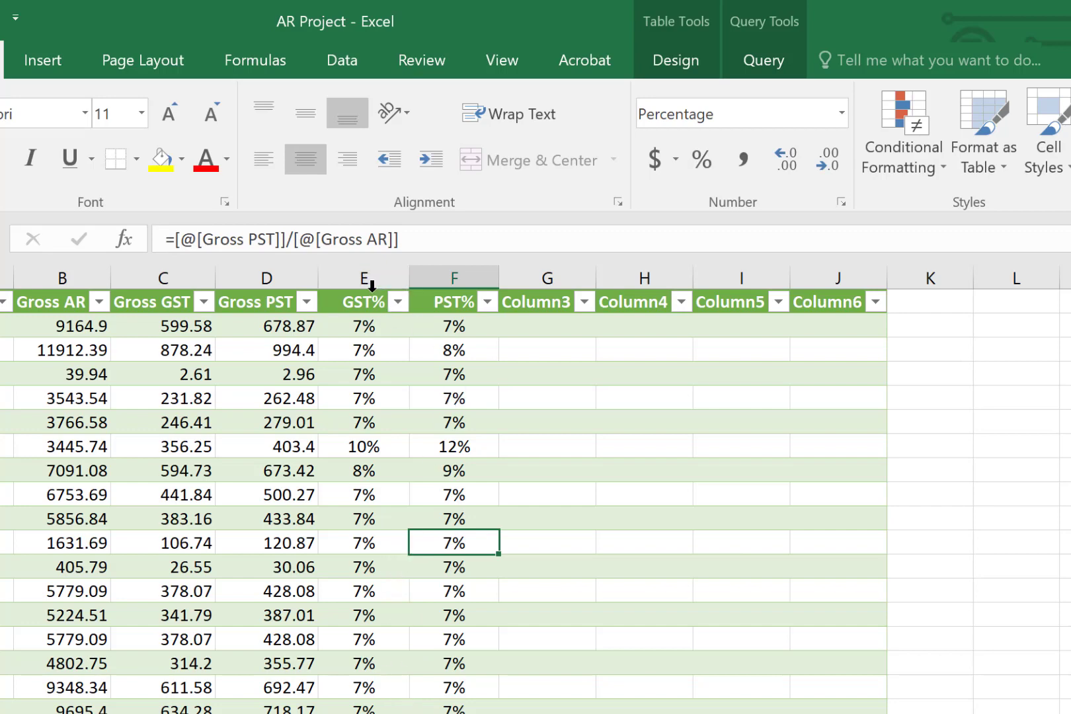
- Show the GST% and PST% columns with two decimal places
{"action": "left_click_drag", "start_coordinate": [364, 276], "coordinate": [454, 277]}
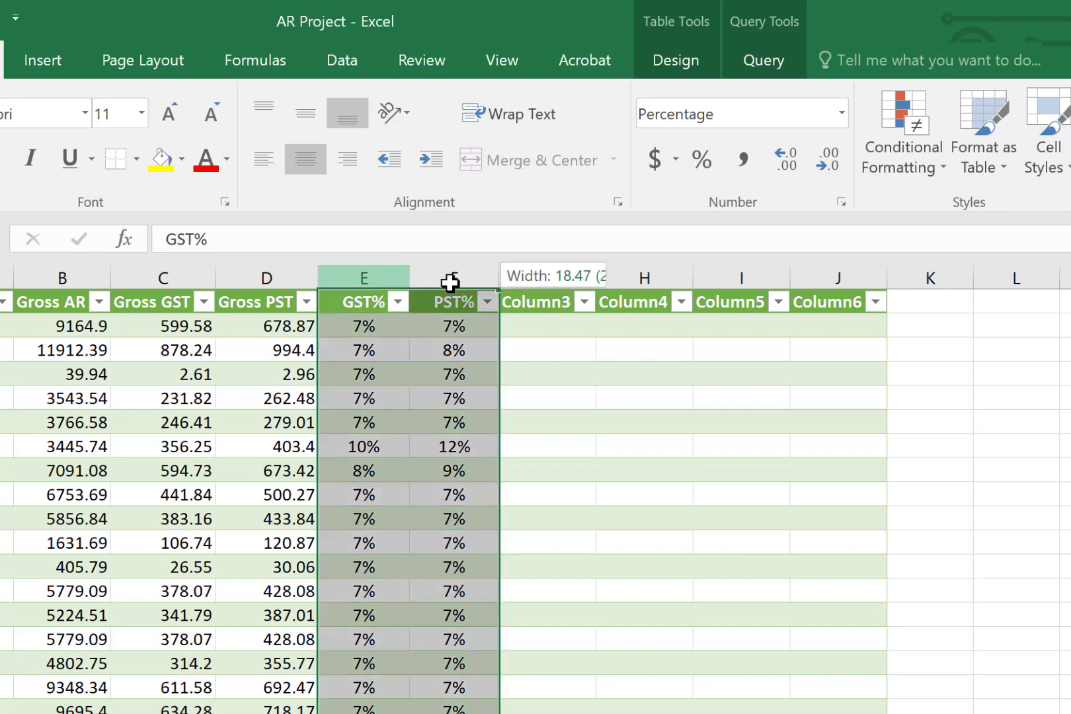
{"action": "left_click", "coordinate": [795, 160]}
{"action": "left_click", "coordinate": [798, 165]}
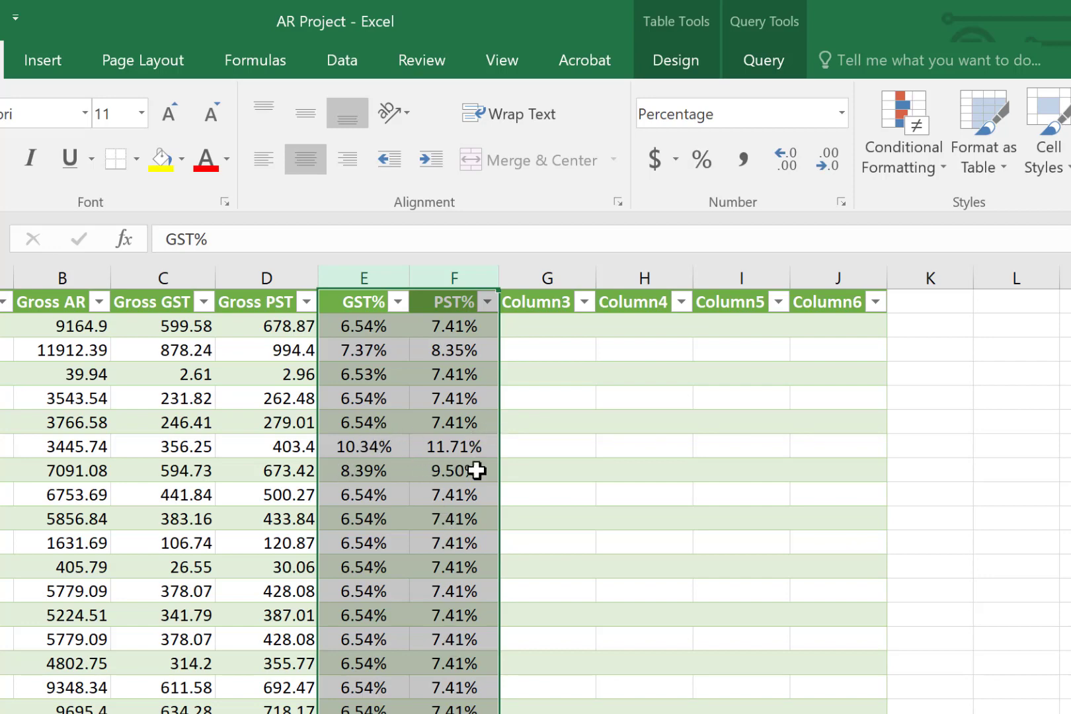
- Sort the table by PST% from smallest to largest and review the tax rates down to the last row
{"action": "left_click", "coordinate": [458, 304]}
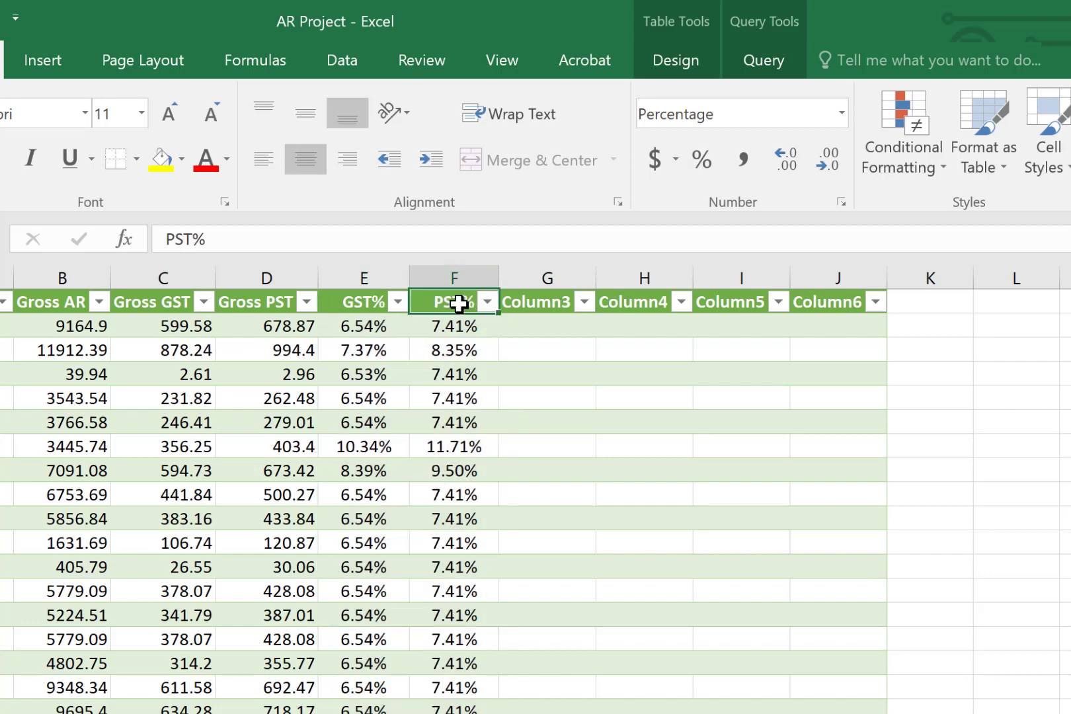
{"action": "left_click", "coordinate": [487, 302]}
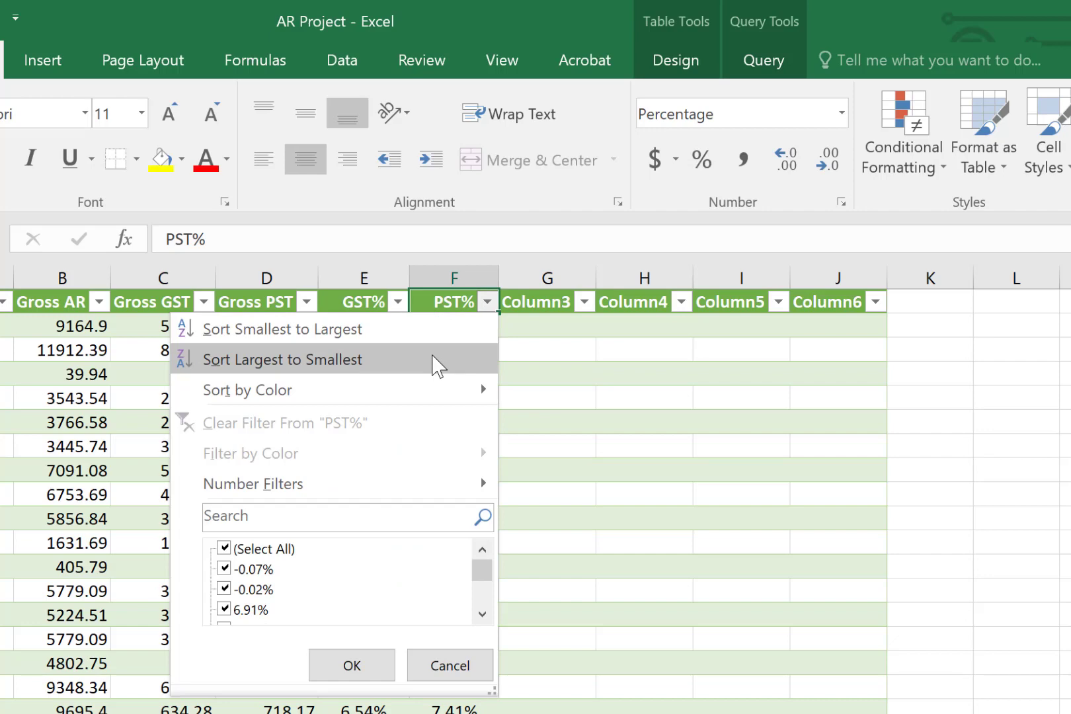
{"action": "left_click", "coordinate": [437, 329]}
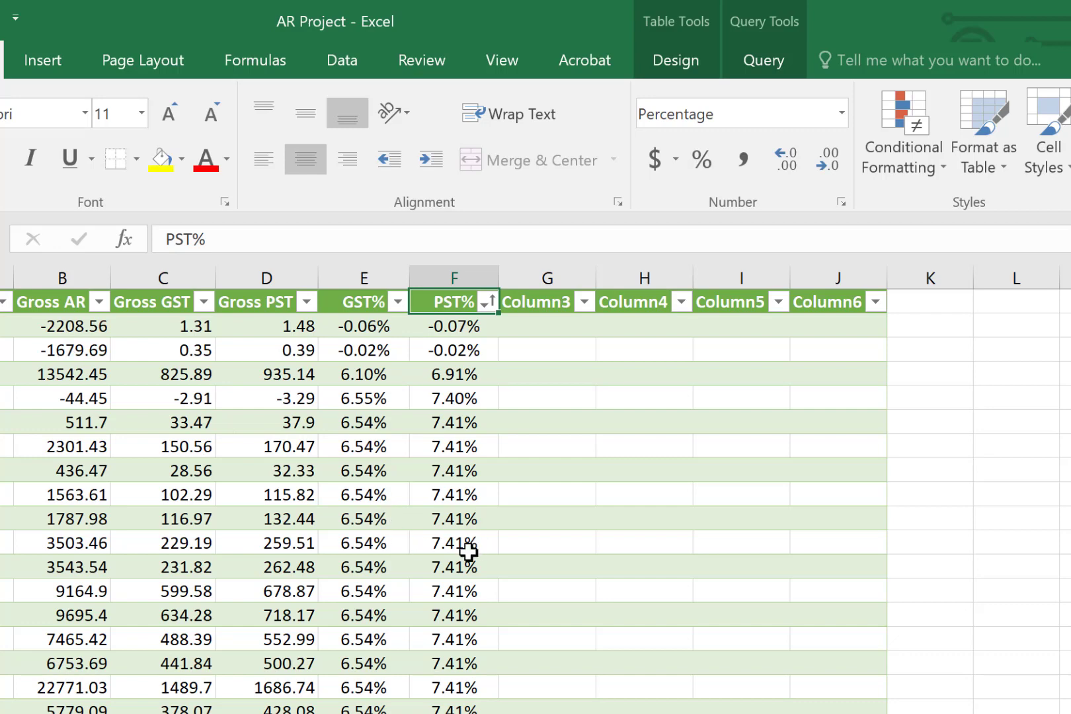
{"action": "left_click", "coordinate": [447, 369]}
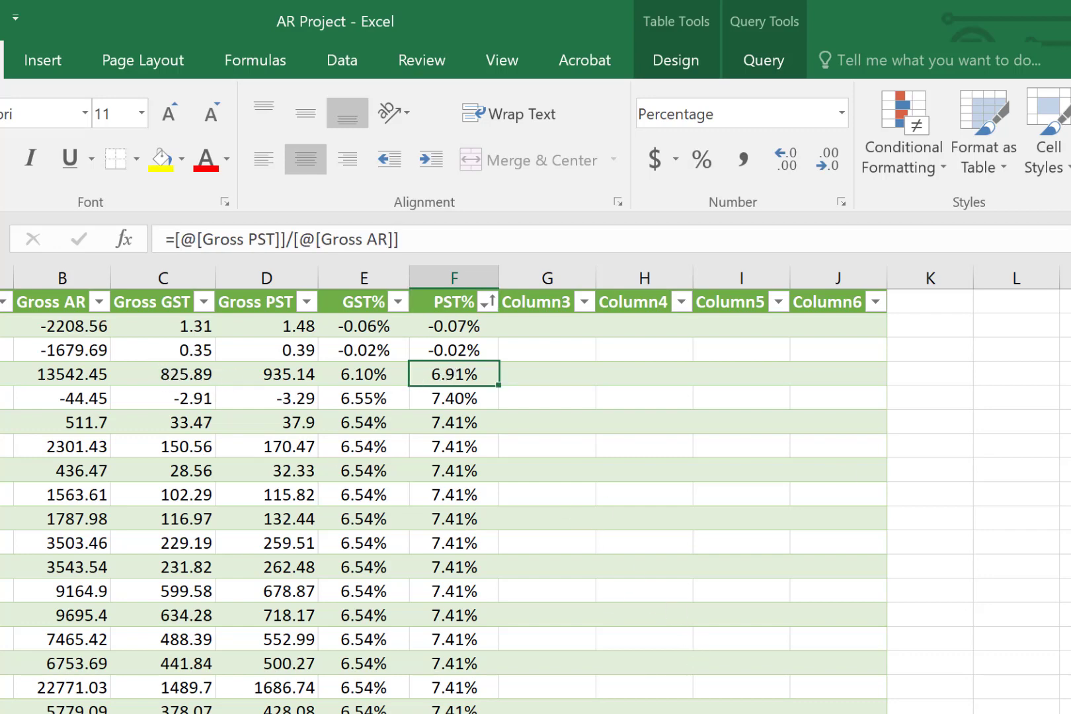
{"action": "scroll", "coordinate": [535, 489], "scroll_direction": "down", "scroll_amount": 1}
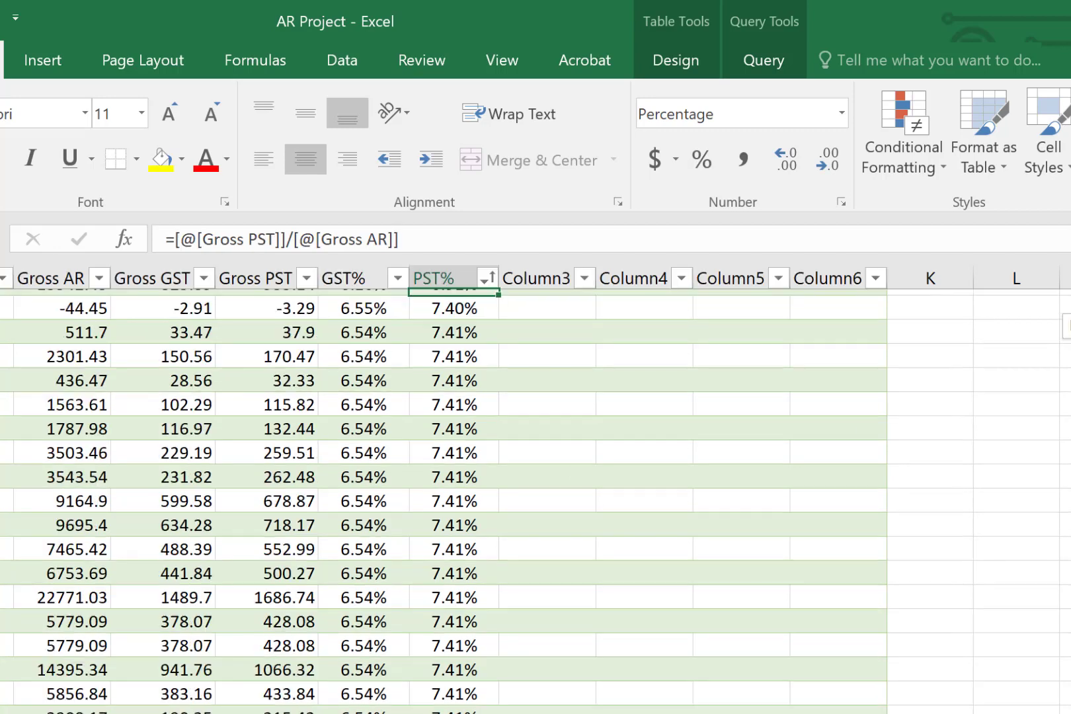
{"action": "scroll", "coordinate": [443, 463], "scroll_direction": "down", "scroll_amount": 8}
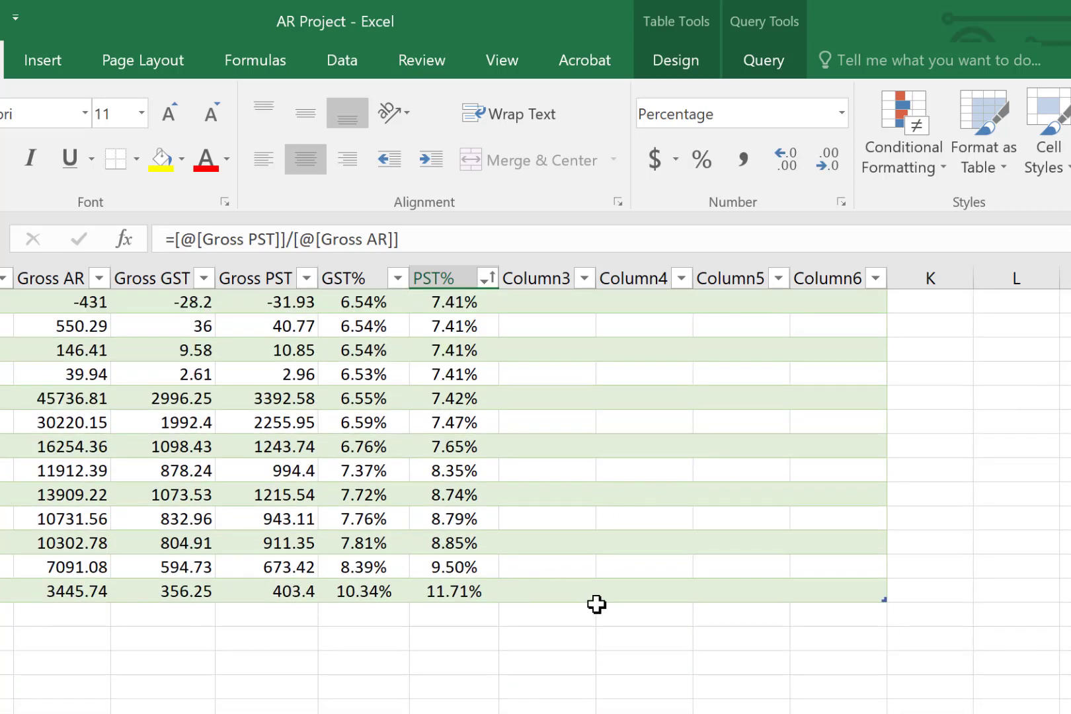
{"action": "scroll", "coordinate": [446, 598], "scroll_direction": "up", "scroll_amount": 8}
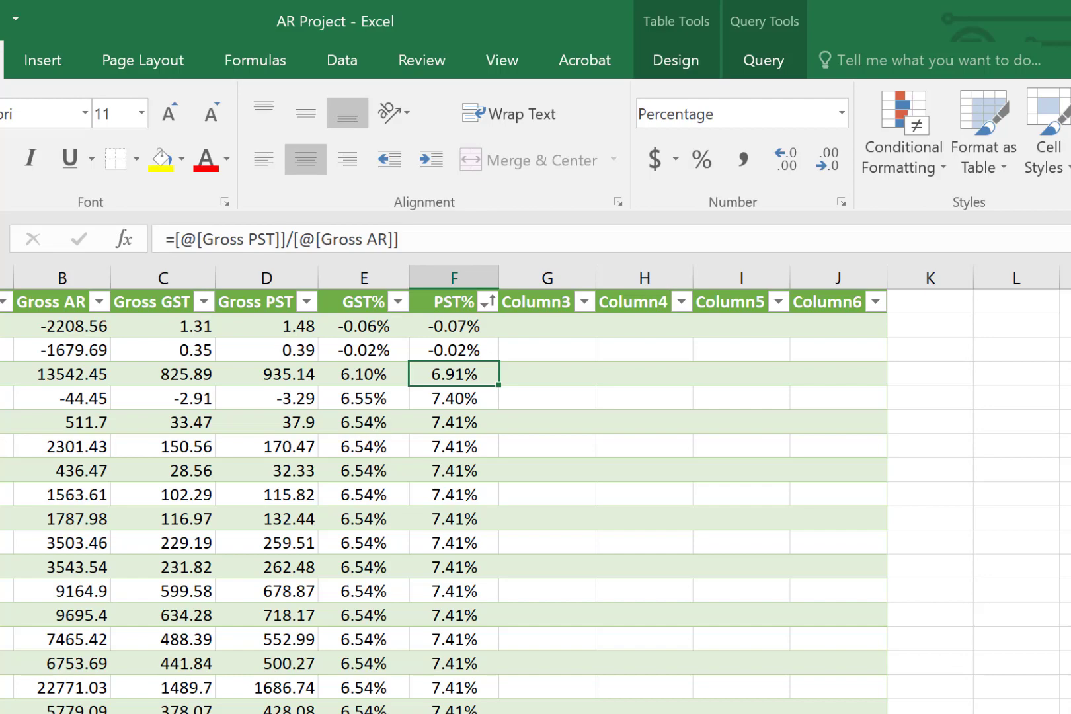
- Sort the table by Gross AR from smallest to largest and check the accounts with the lowest balances
{"action": "scroll", "coordinate": [536, 502], "scroll_direction": "down", "scroll_amount": 15}
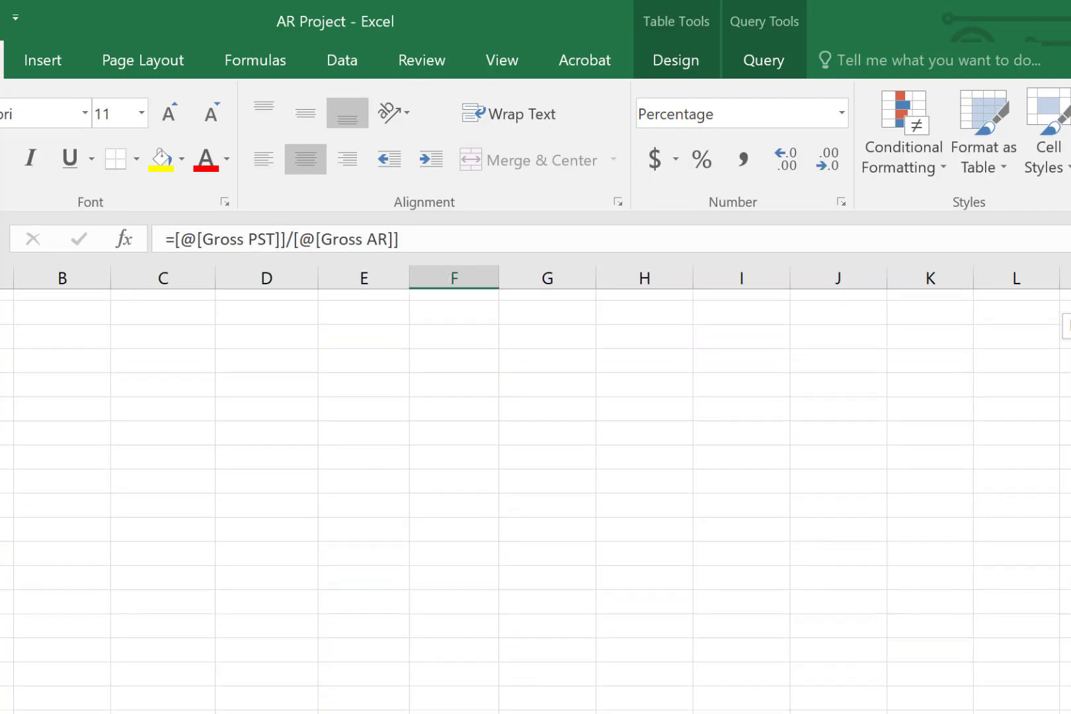
{"action": "scroll", "coordinate": [536, 502], "scroll_direction": "up", "scroll_amount": 15}
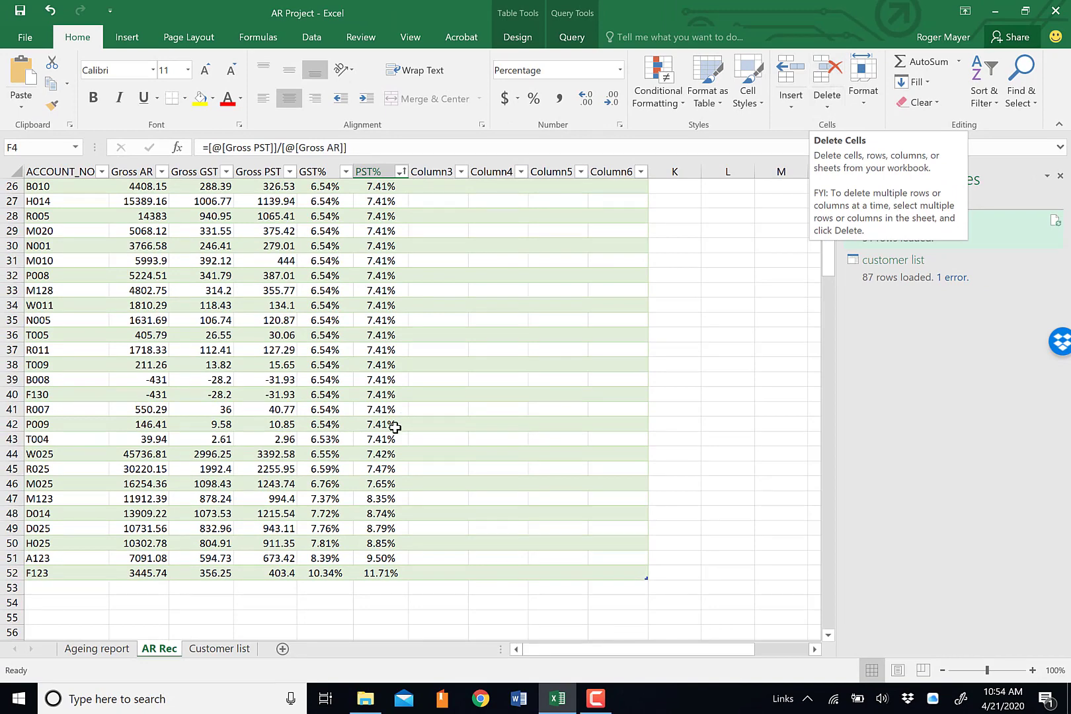
{"action": "left_click", "coordinate": [162, 173]}
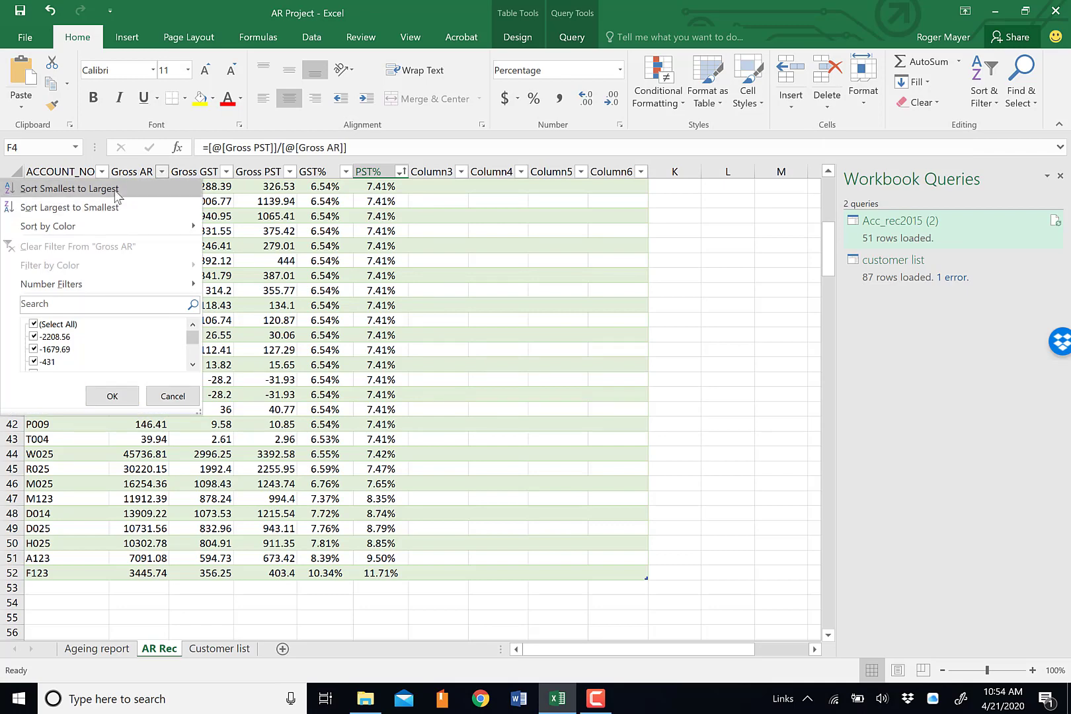
{"action": "key", "text": "Escape"}
{"action": "scroll", "coordinate": [139, 288], "scroll_direction": "up", "scroll_amount": 8}
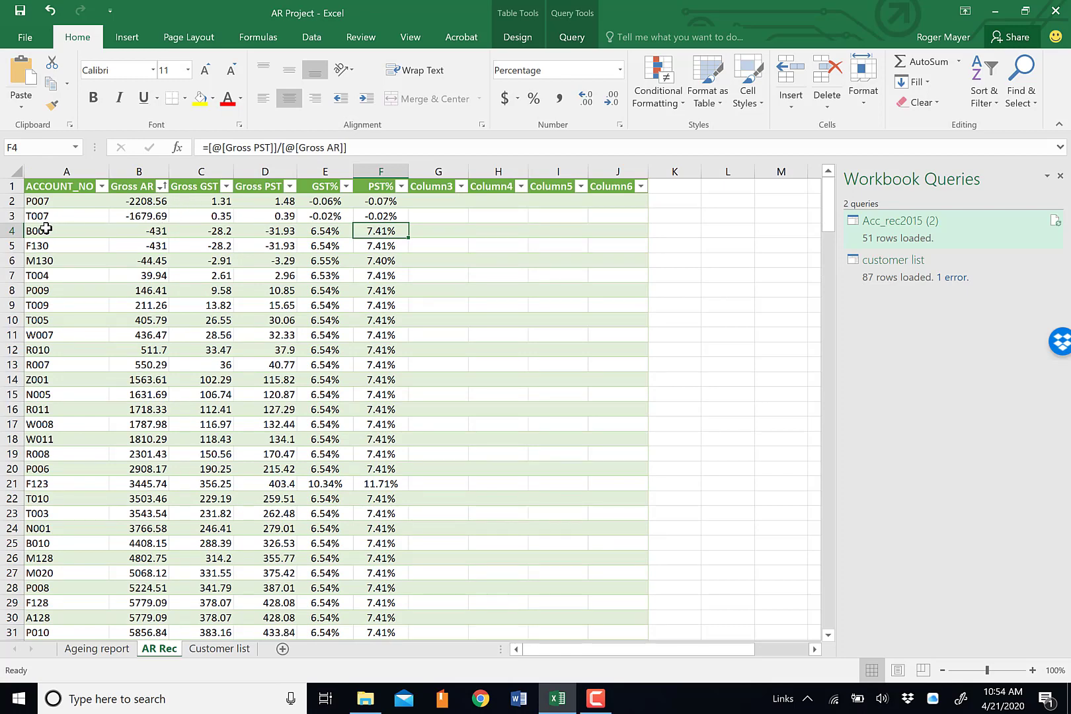
{"action": "left_click", "coordinate": [35, 200]}
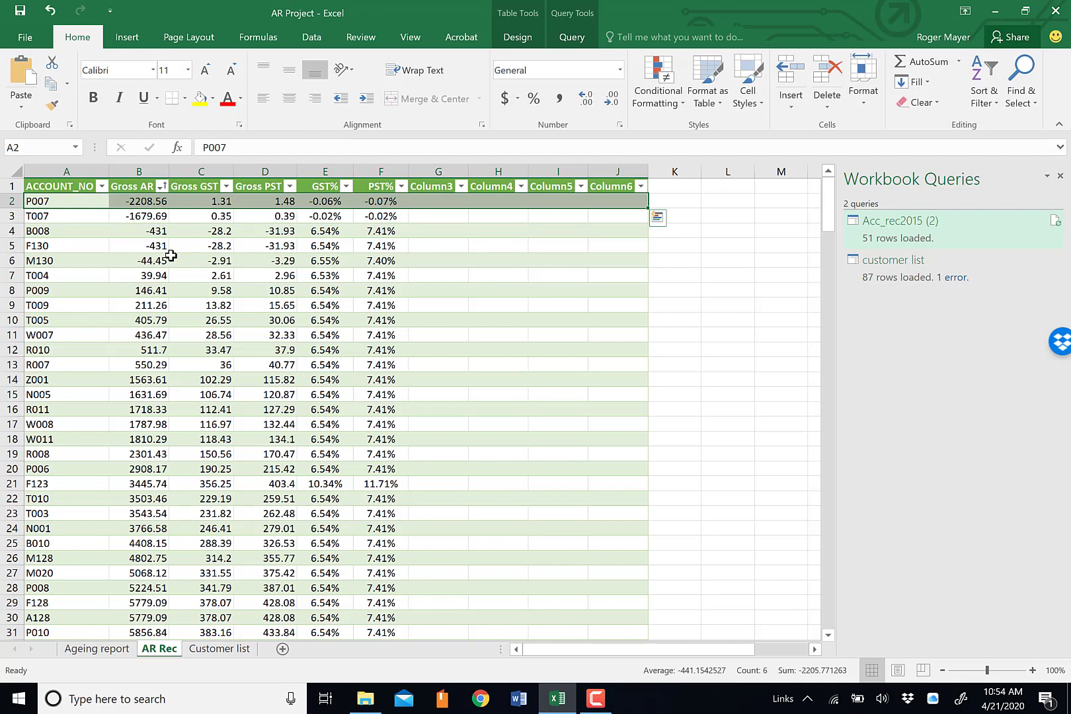
{"action": "left_click", "coordinate": [141, 172]}
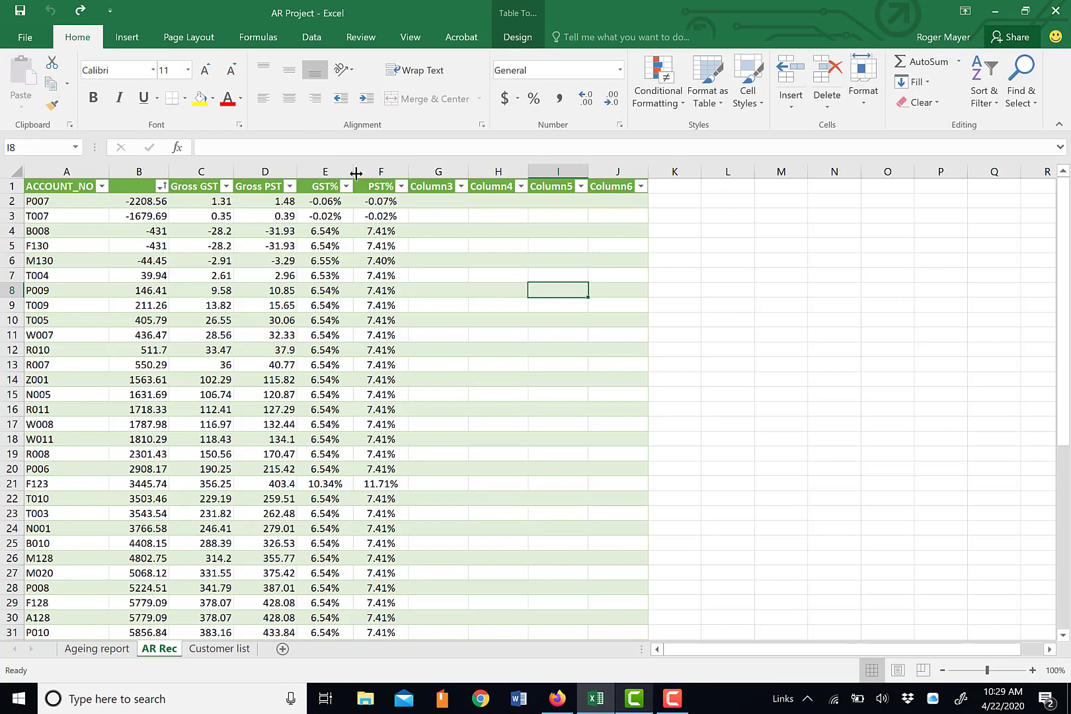
- Apply a 2-Color Scale conditional format from lowest to highest value to the GST% and PST% columns and review the shaded rates
{"action": "left_click_drag", "start_coordinate": [322, 171], "coordinate": [374, 173]}
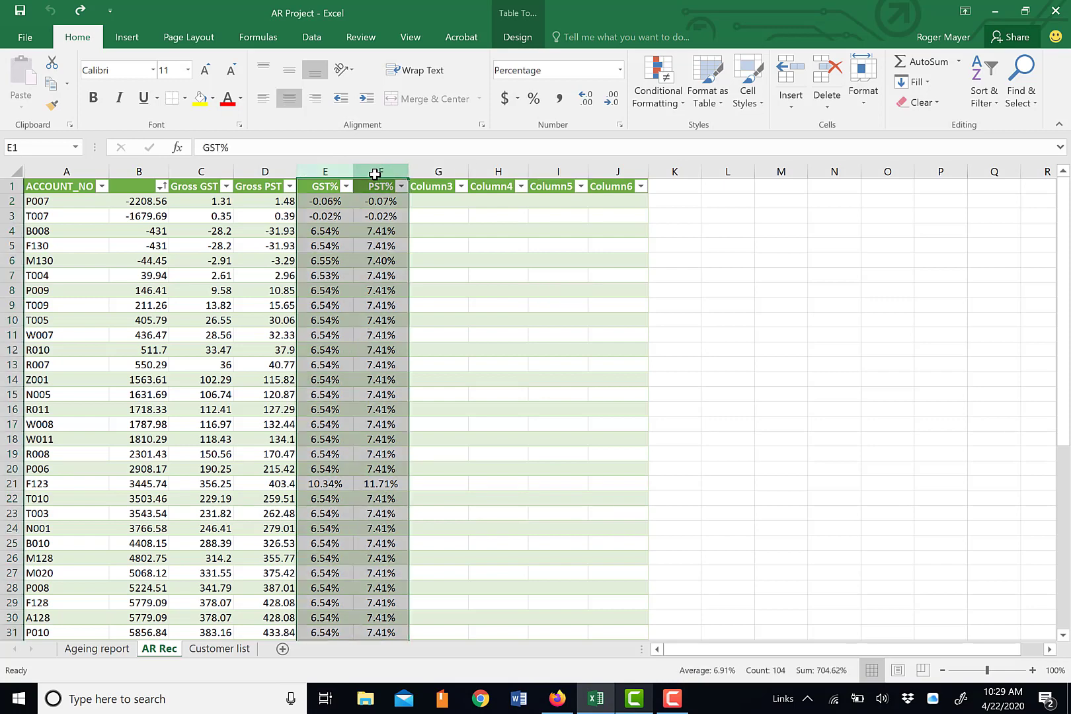
{"action": "left_click", "coordinate": [657, 95]}
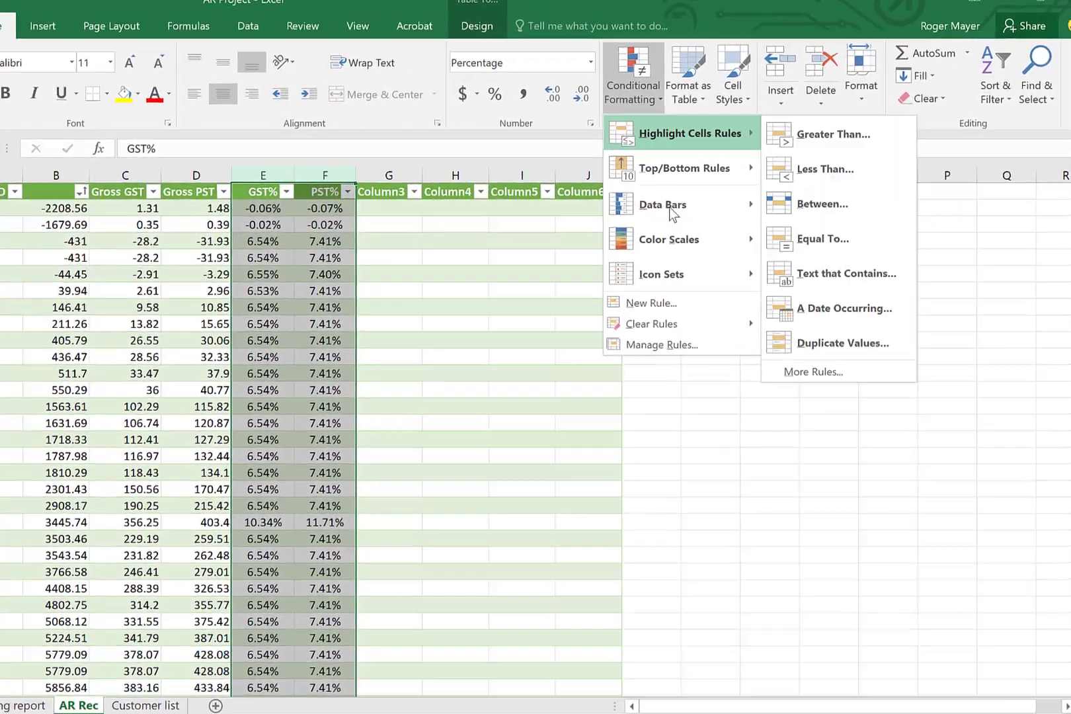
{"action": "mouse_move", "coordinate": [700, 168]}
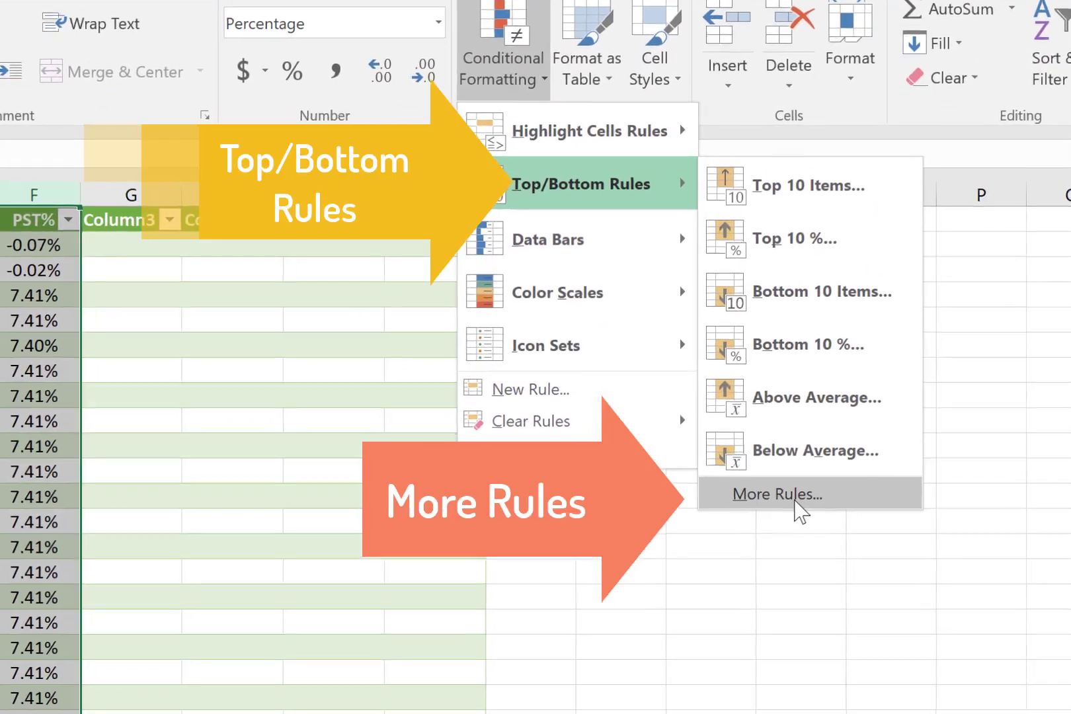
{"action": "left_click", "coordinate": [791, 447]}
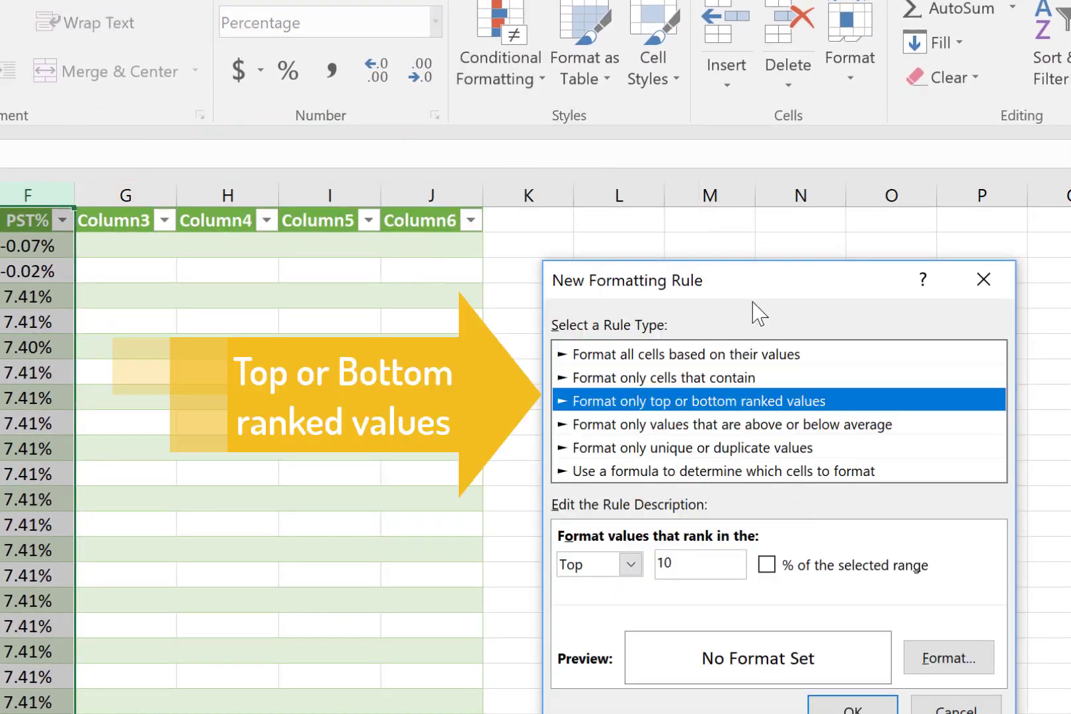
{"action": "left_click", "coordinate": [743, 357]}
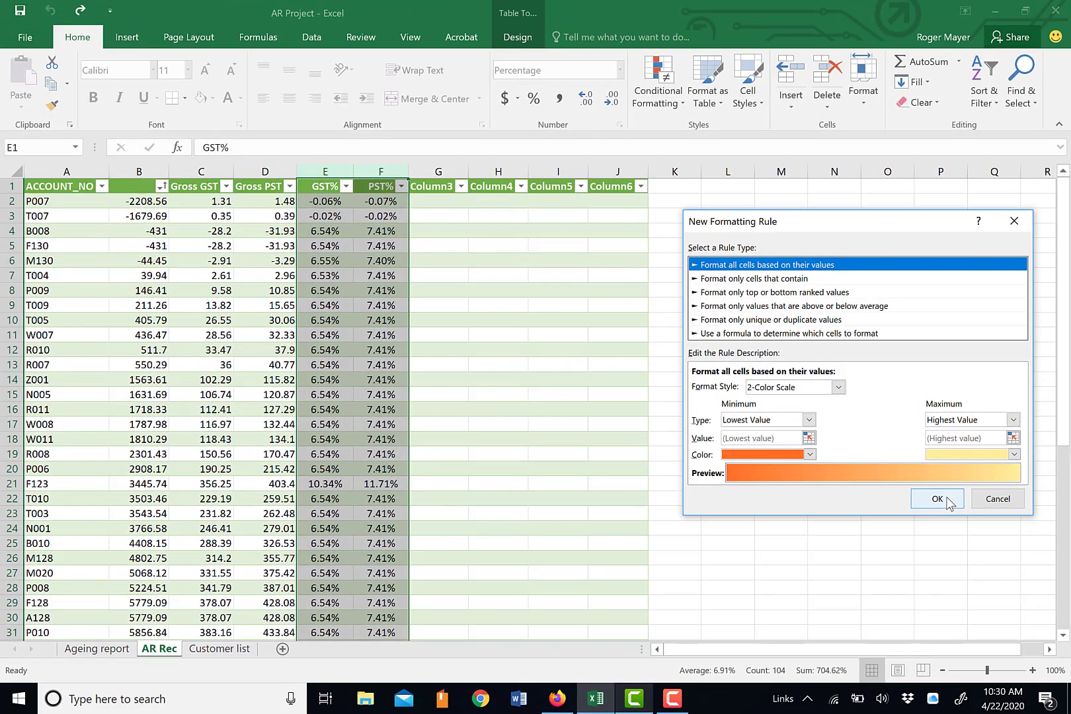
{"action": "left_click", "coordinate": [937, 499]}
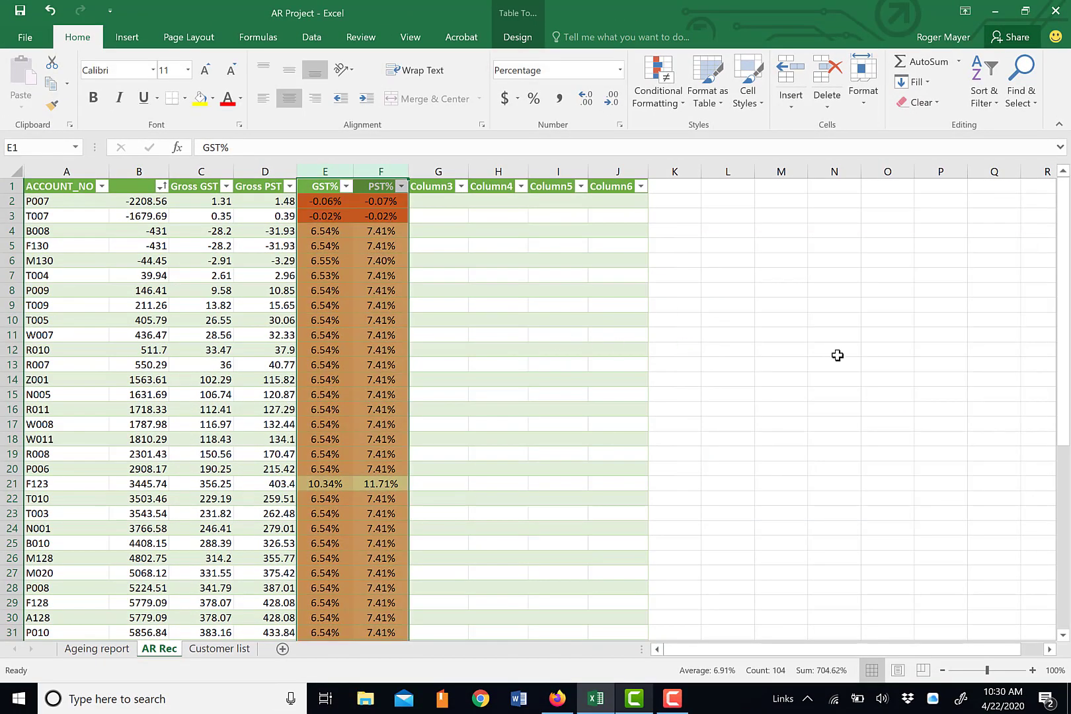
{"action": "left_click", "coordinate": [562, 332]}
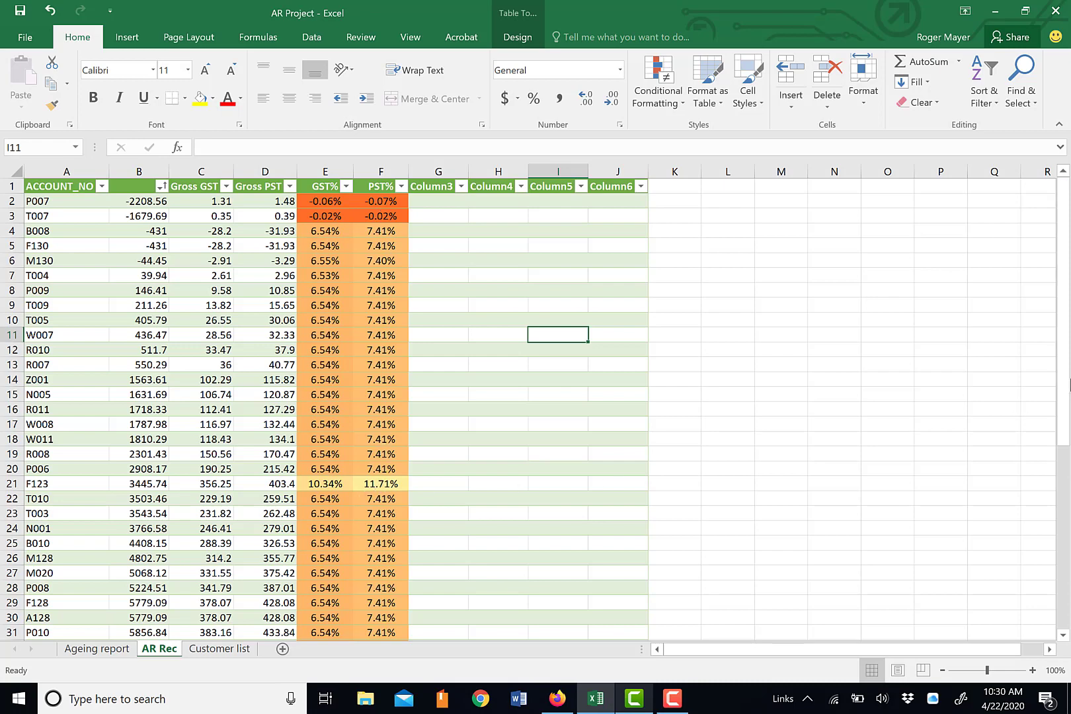
{"action": "left_click_drag", "start_coordinate": [1063, 411], "coordinate": [1068, 444]}
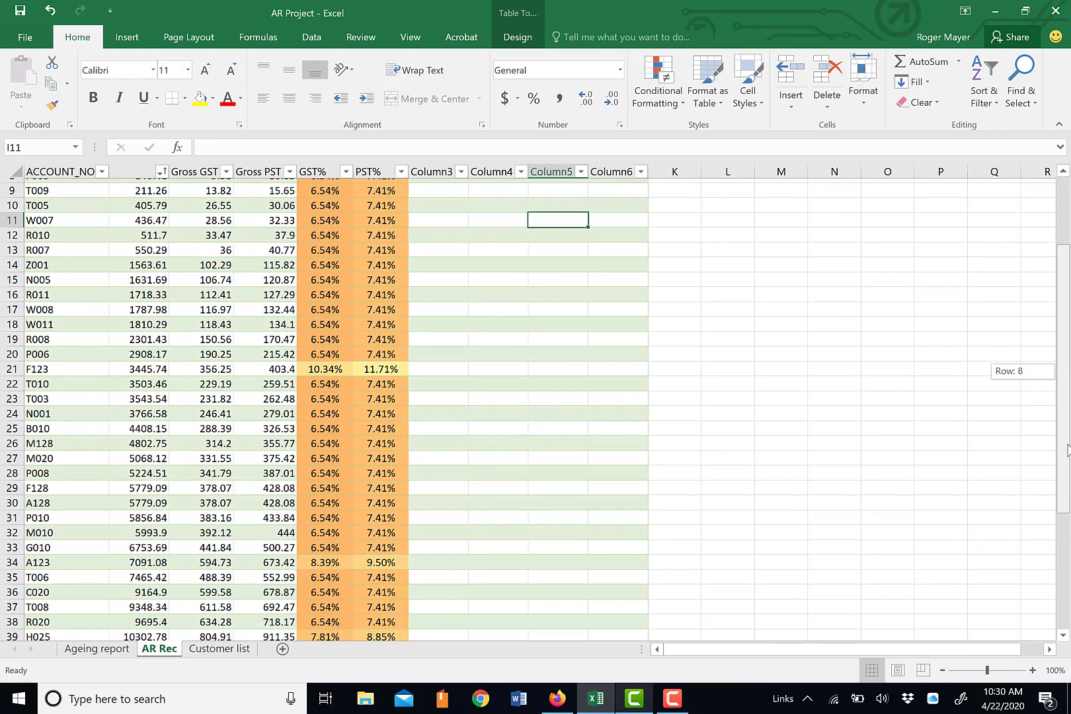
{"action": "scroll", "coordinate": [373, 349], "scroll_direction": "down", "scroll_amount": 6}
{"action": "scroll", "coordinate": [374, 349], "scroll_direction": "up", "scroll_amount": 9}
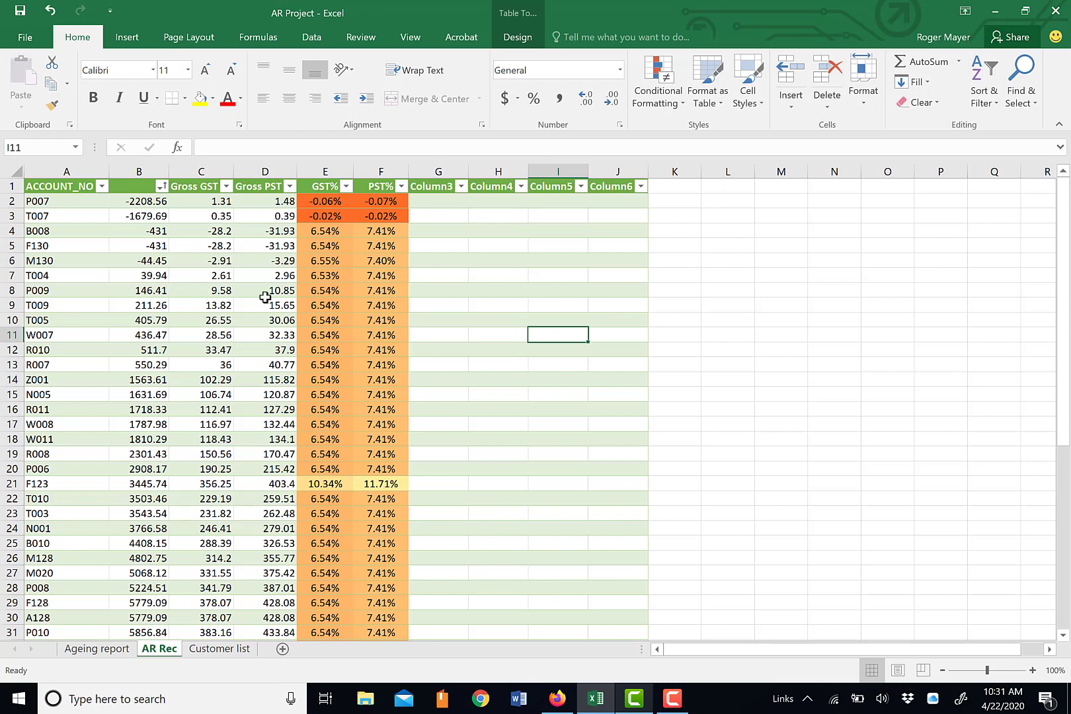
- Enter AR Balance as the blank header of the second table column
{"action": "left_click", "coordinate": [78, 202]}
{"action": "left_click", "coordinate": [136, 201]}
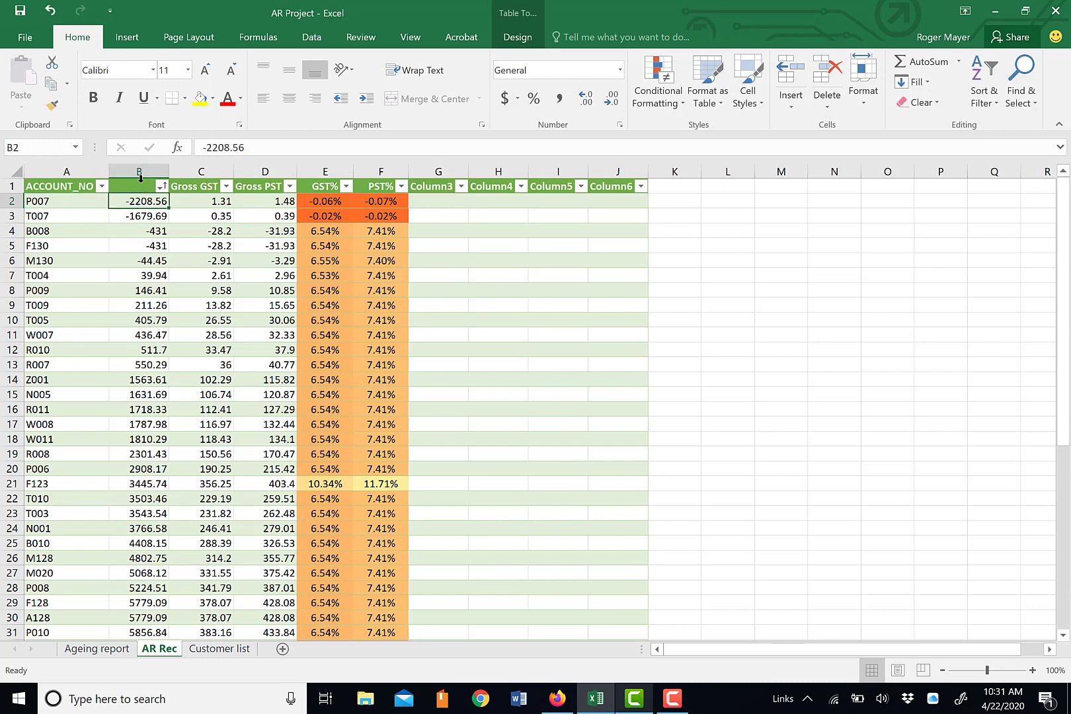
{"action": "left_click", "coordinate": [140, 188]}
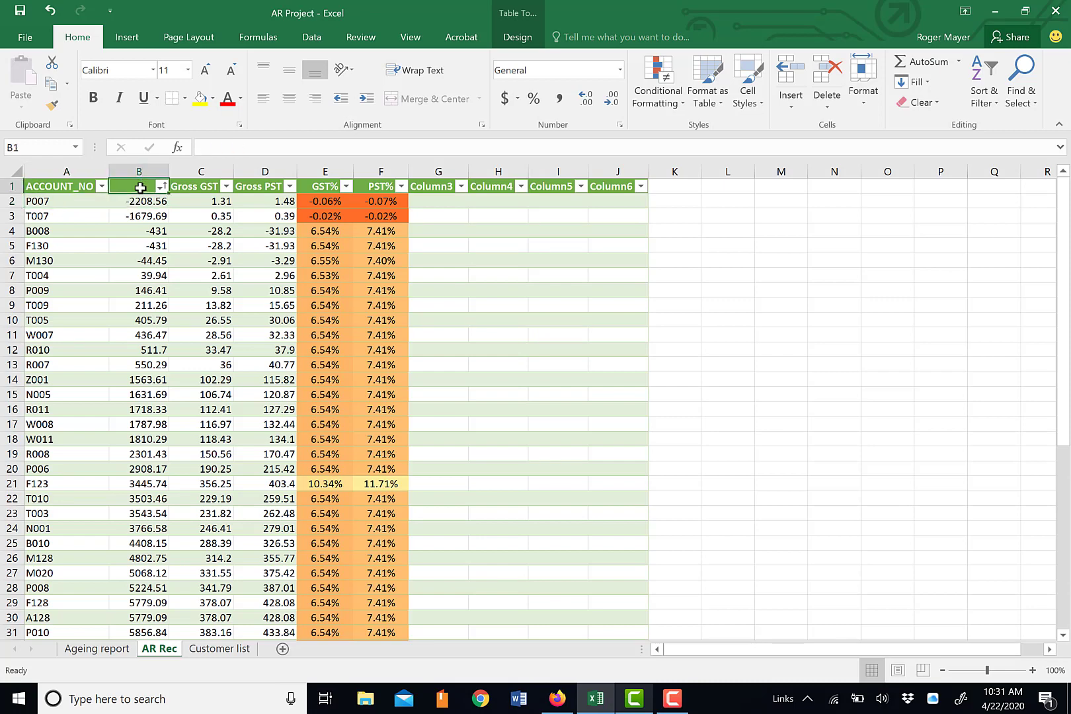
{"action": "left_click", "coordinate": [248, 148]}
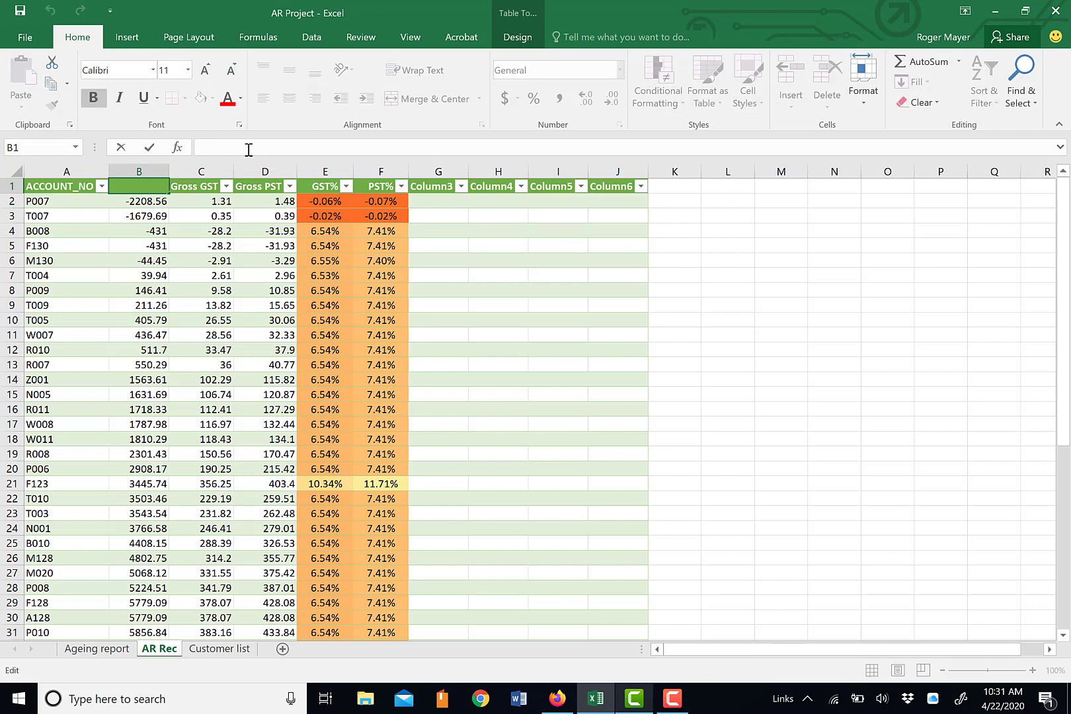
{"action": "type", "text": "AR Balance"}
{"action": "left_click", "coordinate": [268, 216]}
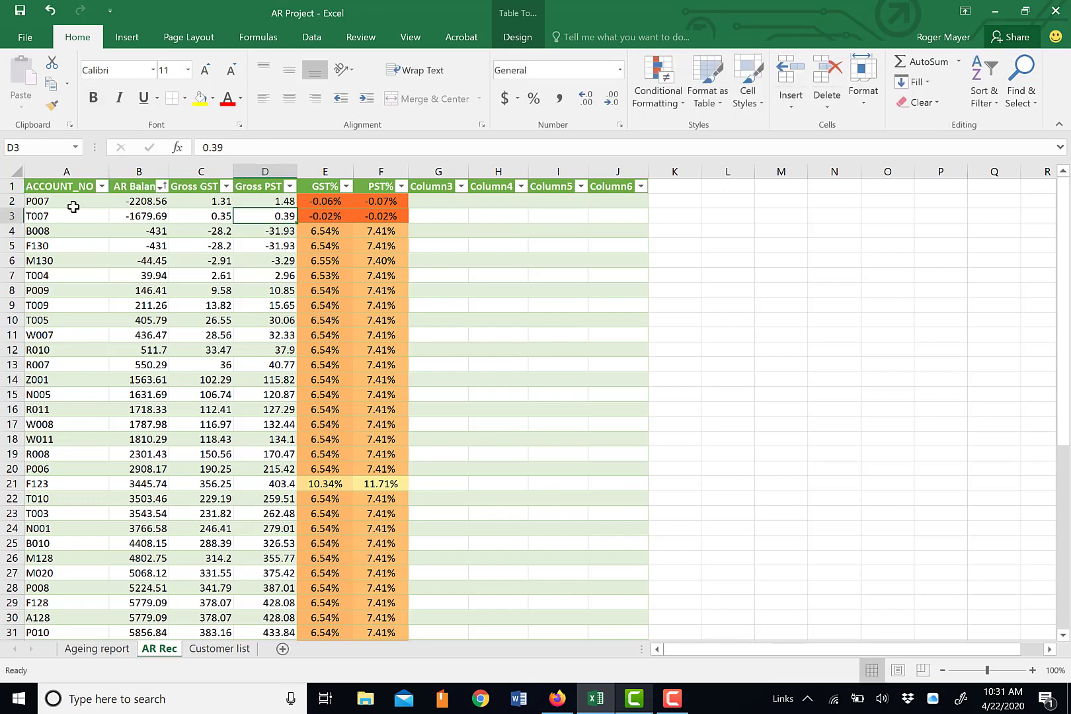
- Check the Customer list sheet, then insert a table column between ACCOUNT_NO and AR Balance on the AR Rec sheet
{"action": "left_click", "coordinate": [222, 651]}
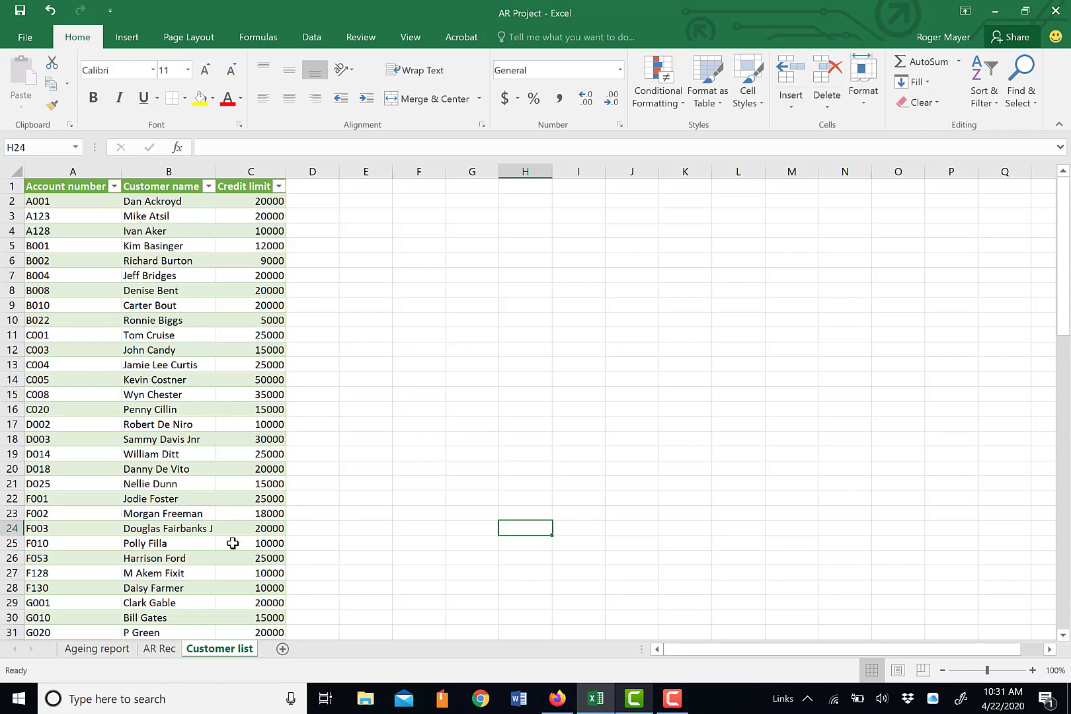
{"action": "left_click", "coordinate": [164, 650]}
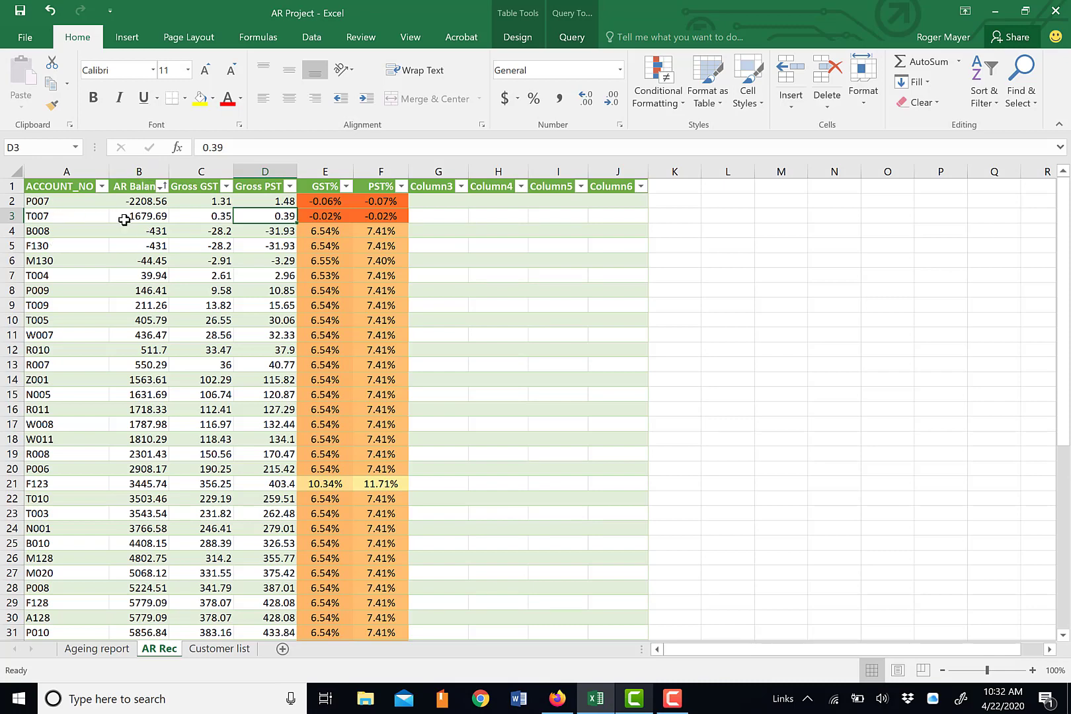
{"action": "left_click", "coordinate": [149, 166]}
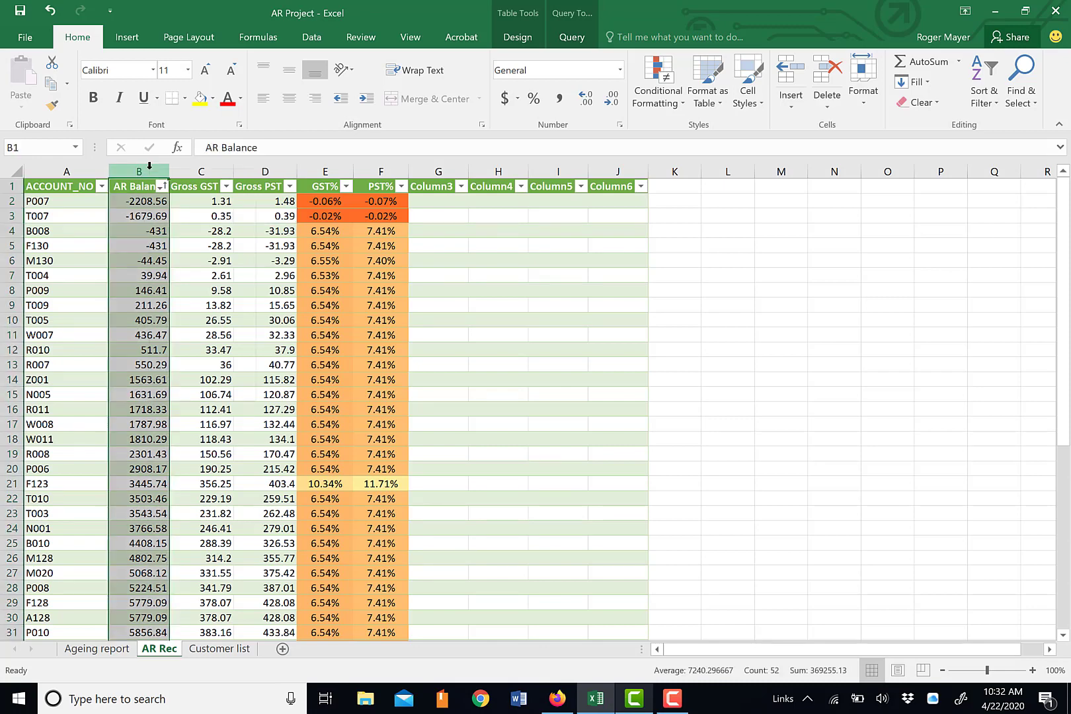
{"action": "right_click", "coordinate": [149, 169]}
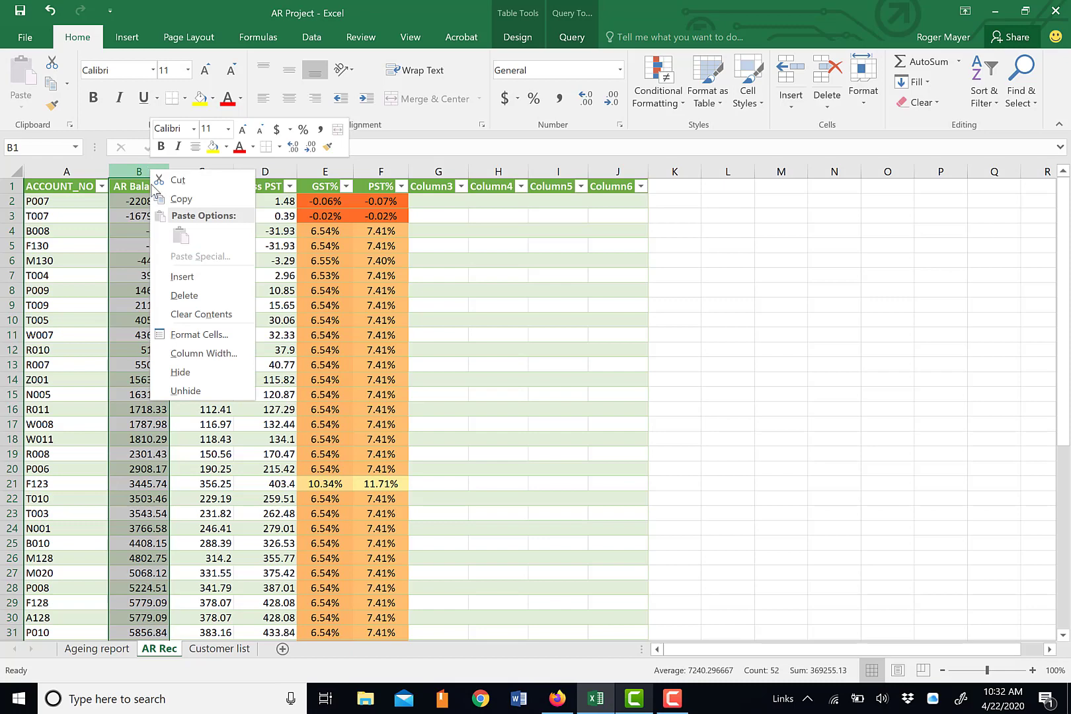
{"action": "left_click", "coordinate": [200, 275]}
{"action": "left_click", "coordinate": [200, 275]}
- Rename the inserted column's header as Account Name
{"action": "left_click", "coordinate": [174, 190]}
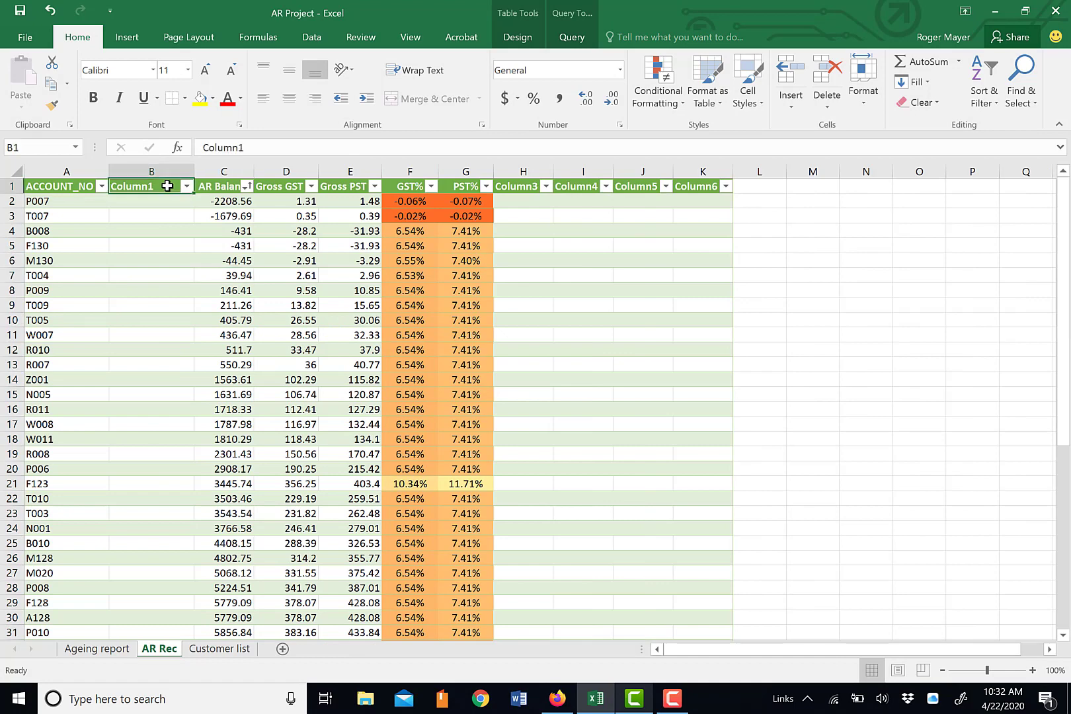
{"action": "left_click_drag", "start_coordinate": [255, 148], "coordinate": [198, 141]}
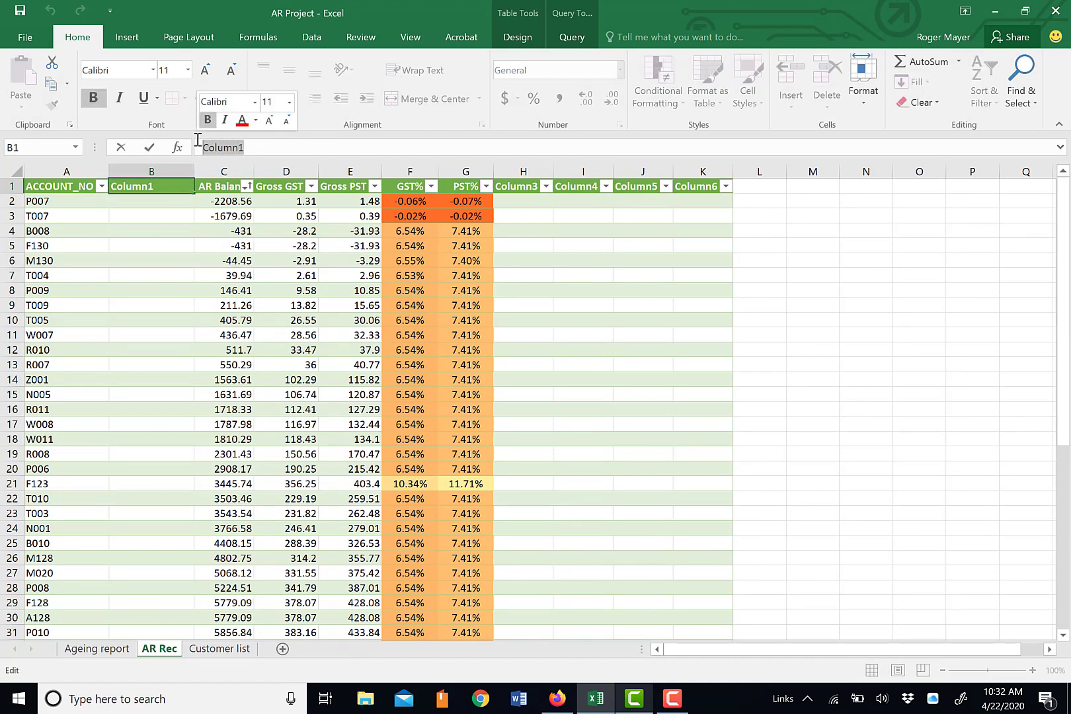
{"action": "type", "text": "Accoun"}
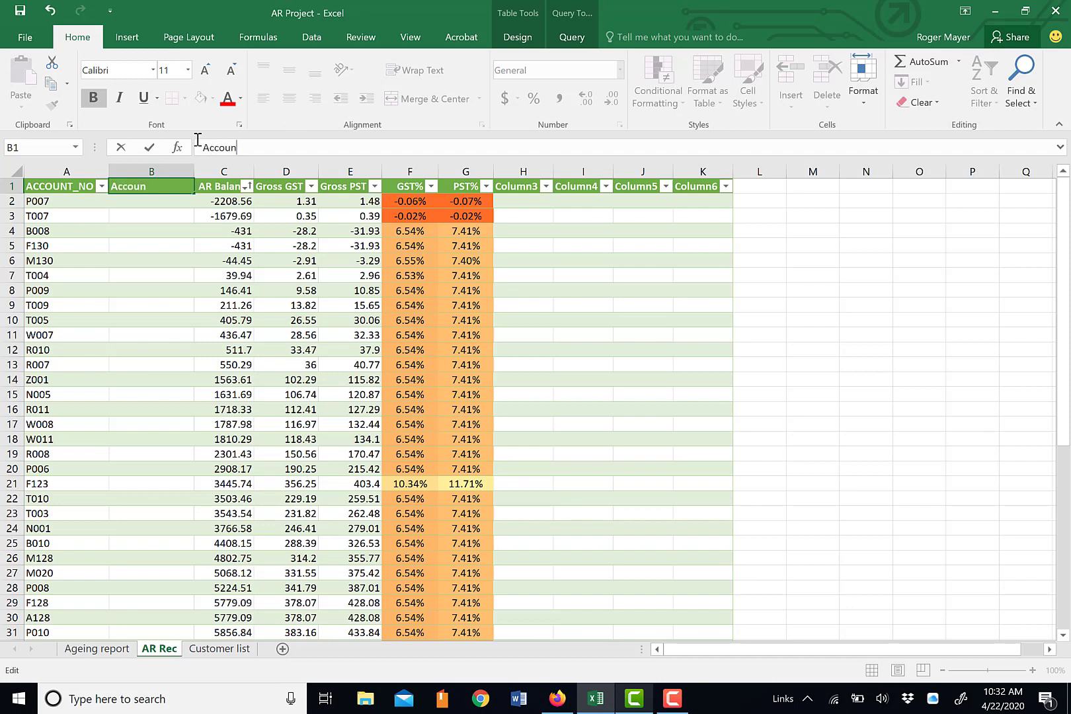
{"action": "type", "text": "t Name"}
{"action": "left_click", "coordinate": [169, 246]}
- Start a VLOOKUP formula in the first Account Name cell, using the same row's ACCOUNT_NO as the lookup value
{"action": "left_click", "coordinate": [155, 203]}
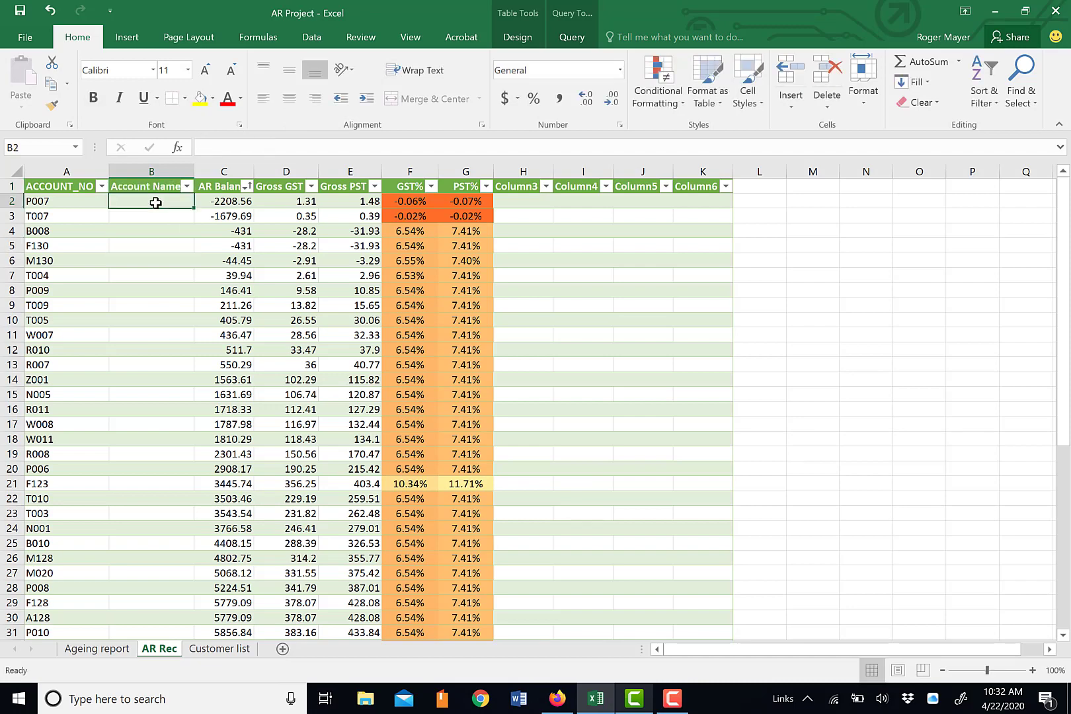
{"action": "left_click", "coordinate": [232, 147]}
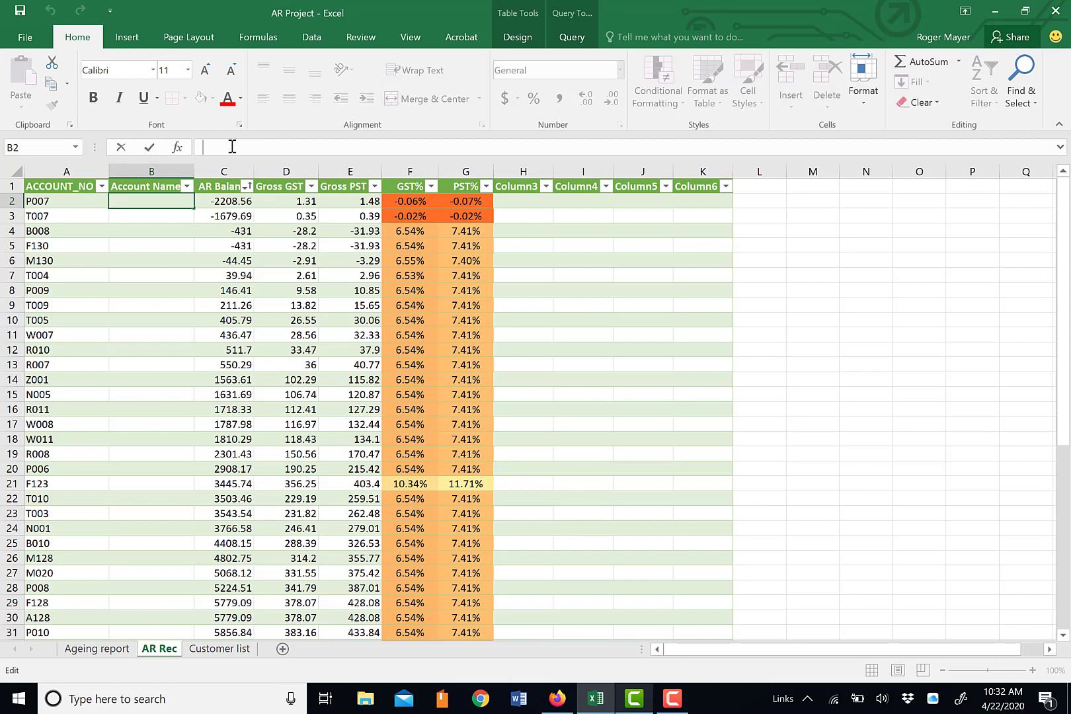
{"action": "type", "text": "="}
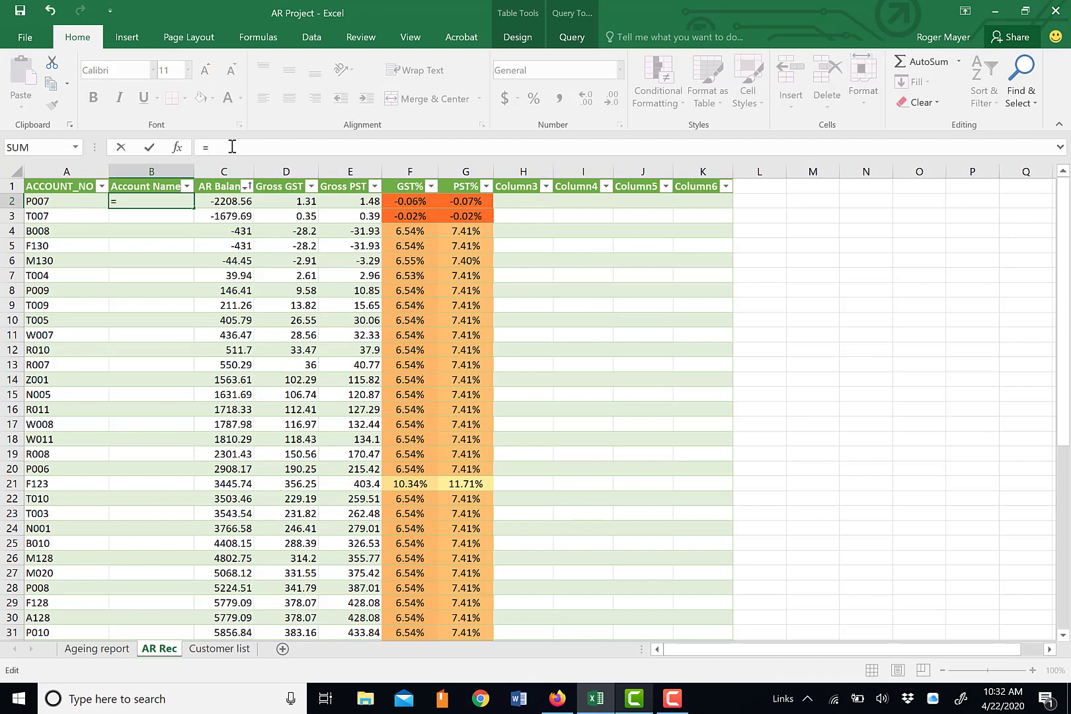
{"action": "type", "text": "vlook"}
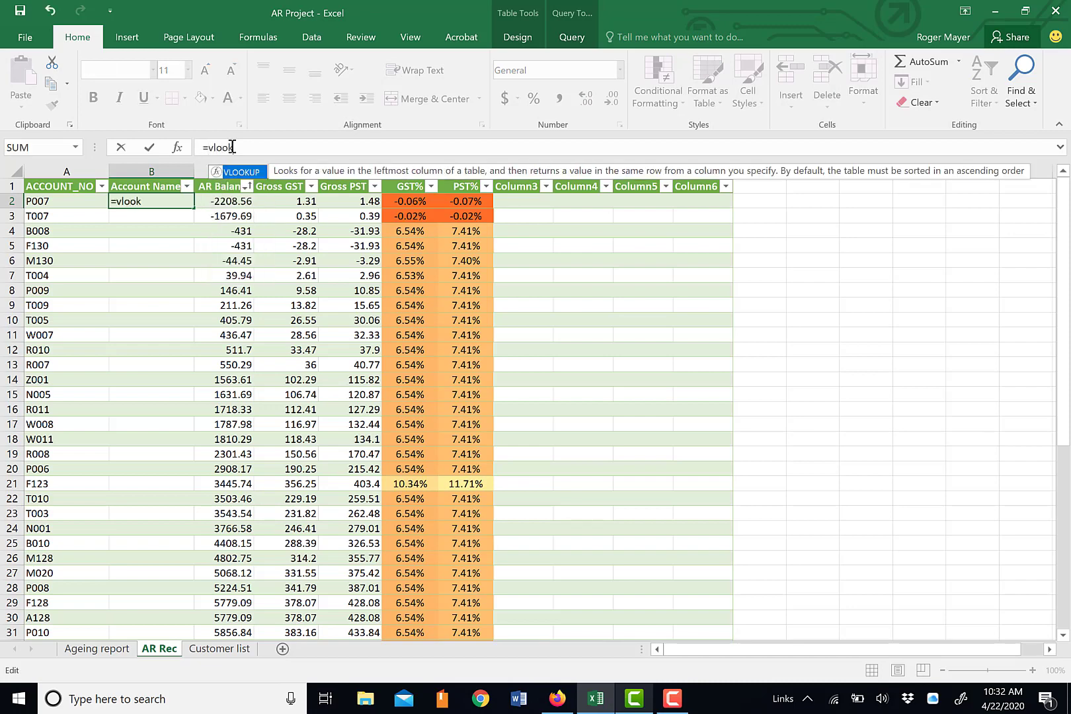
{"action": "type", "text": "up("}
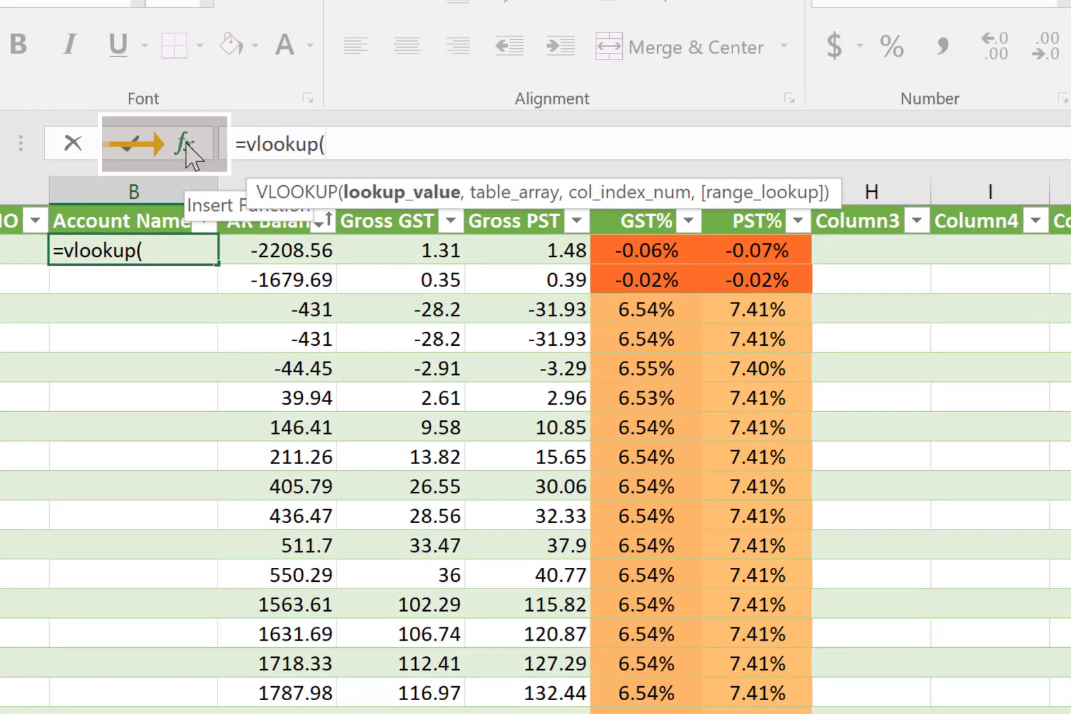
{"action": "left_click", "coordinate": [179, 151]}
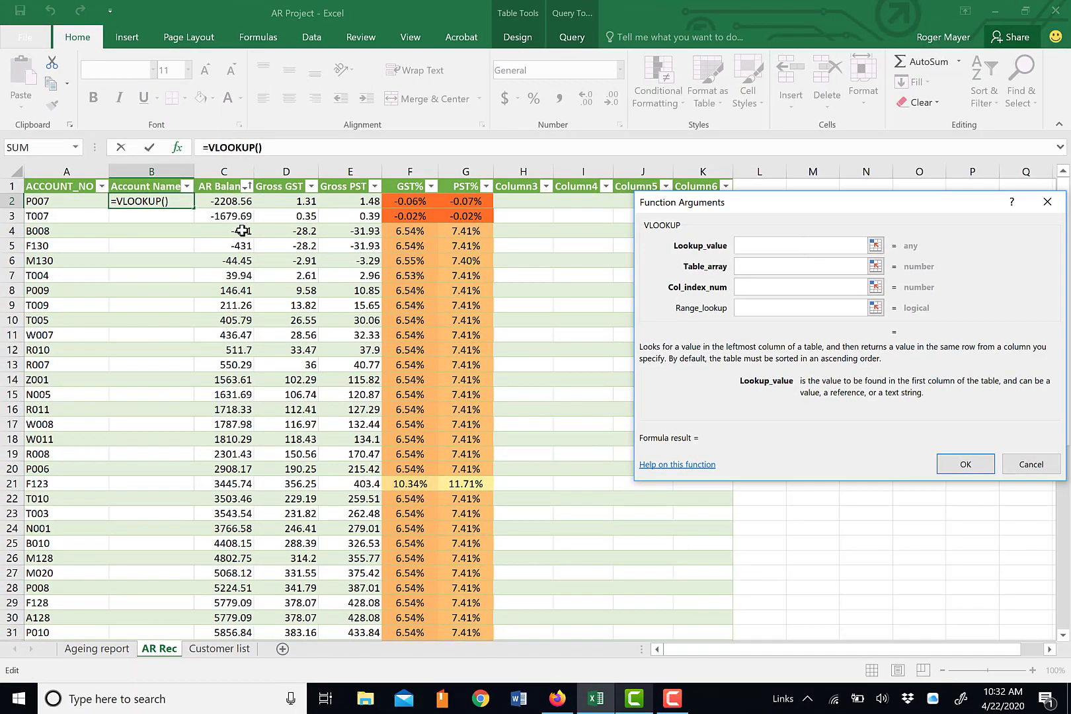
{"action": "left_click", "coordinate": [69, 204]}
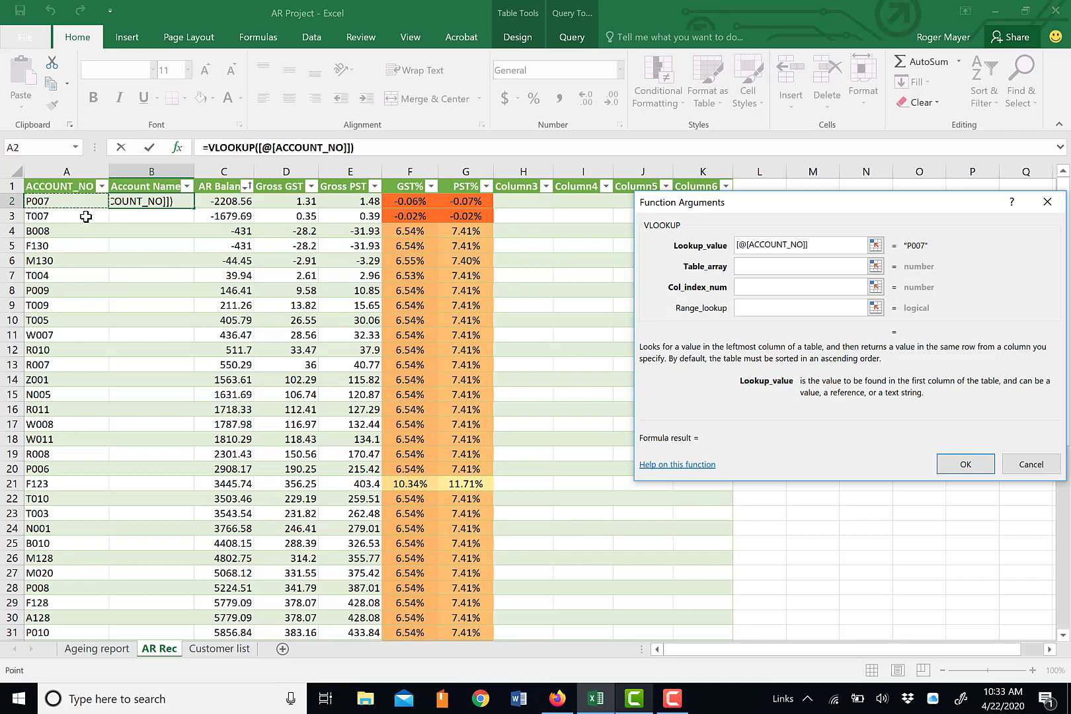
- Set the VLOOKUP table array to columns A:C of the Customer list sheet
{"action": "left_click", "coordinate": [830, 266]}
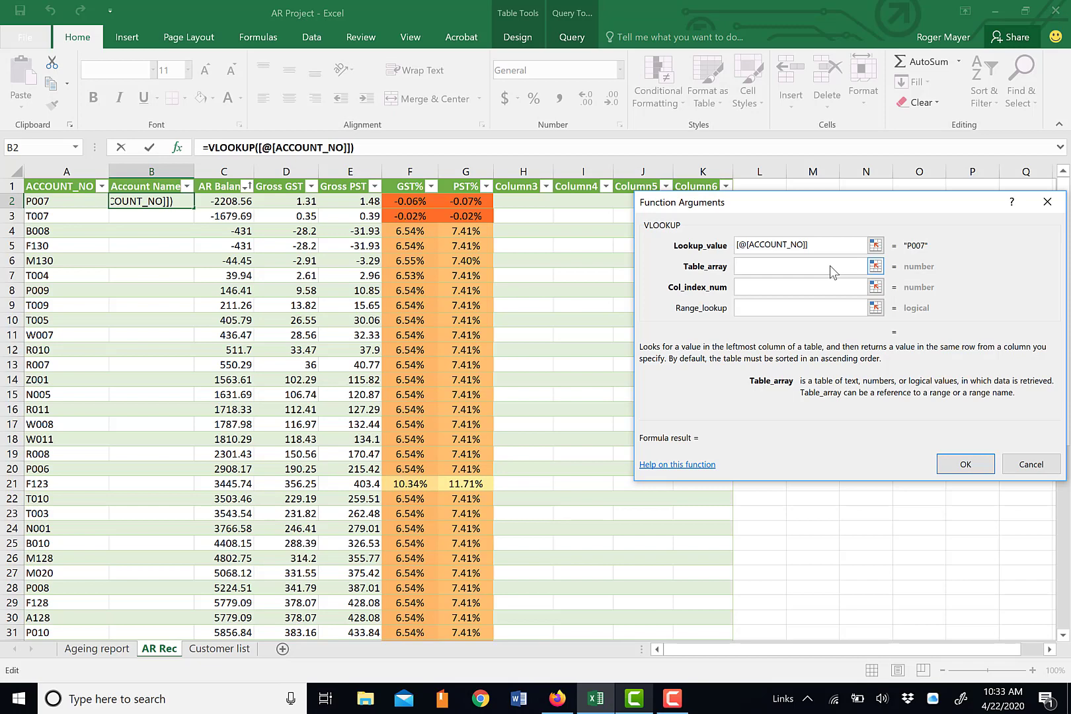
{"action": "left_click", "coordinate": [226, 649]}
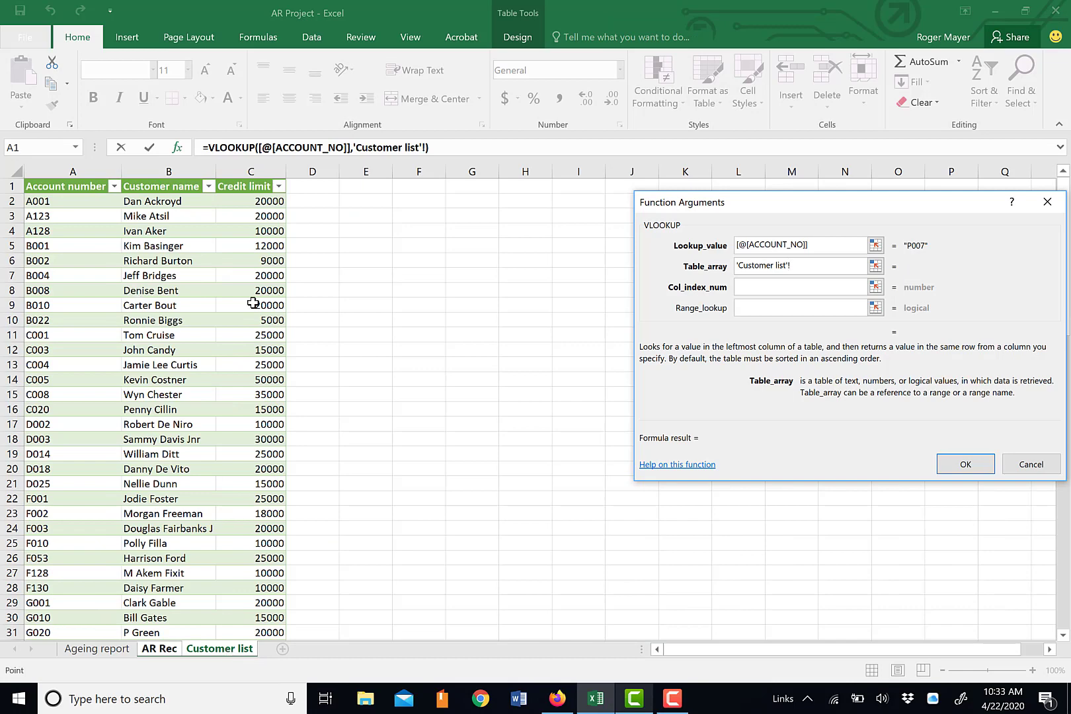
{"action": "left_click_drag", "start_coordinate": [40, 171], "coordinate": [256, 178]}
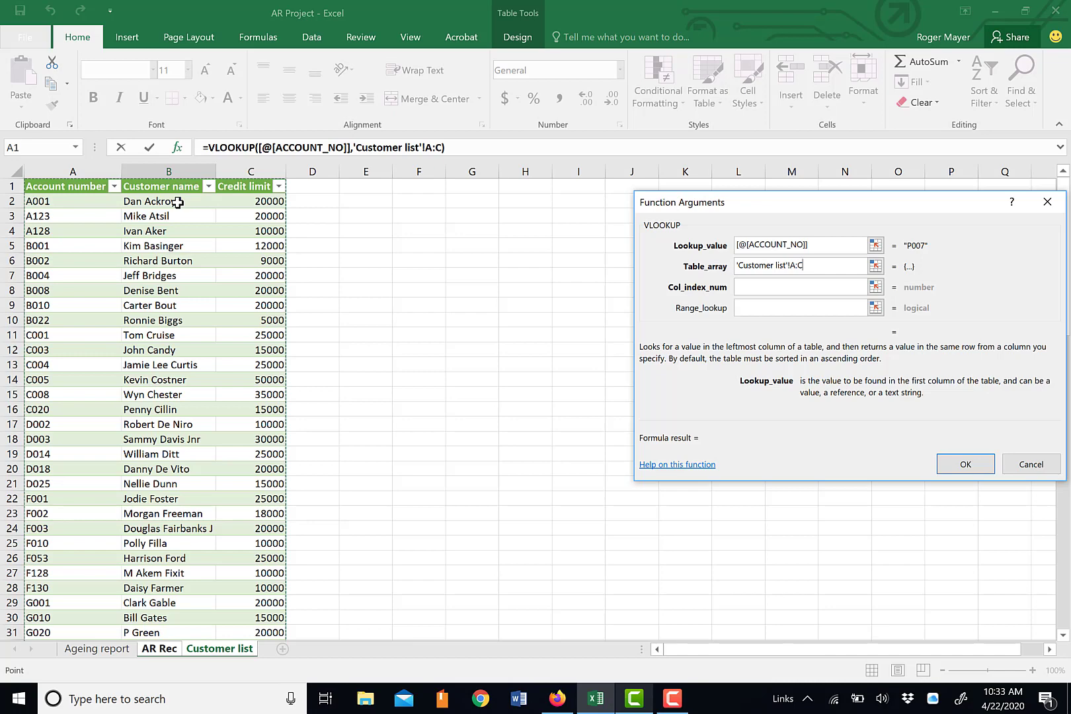
- Set the VLOOKUP column index to 2 and the range lookup to False, then apply the formula to the Account Name column
{"action": "left_click", "coordinate": [791, 289]}
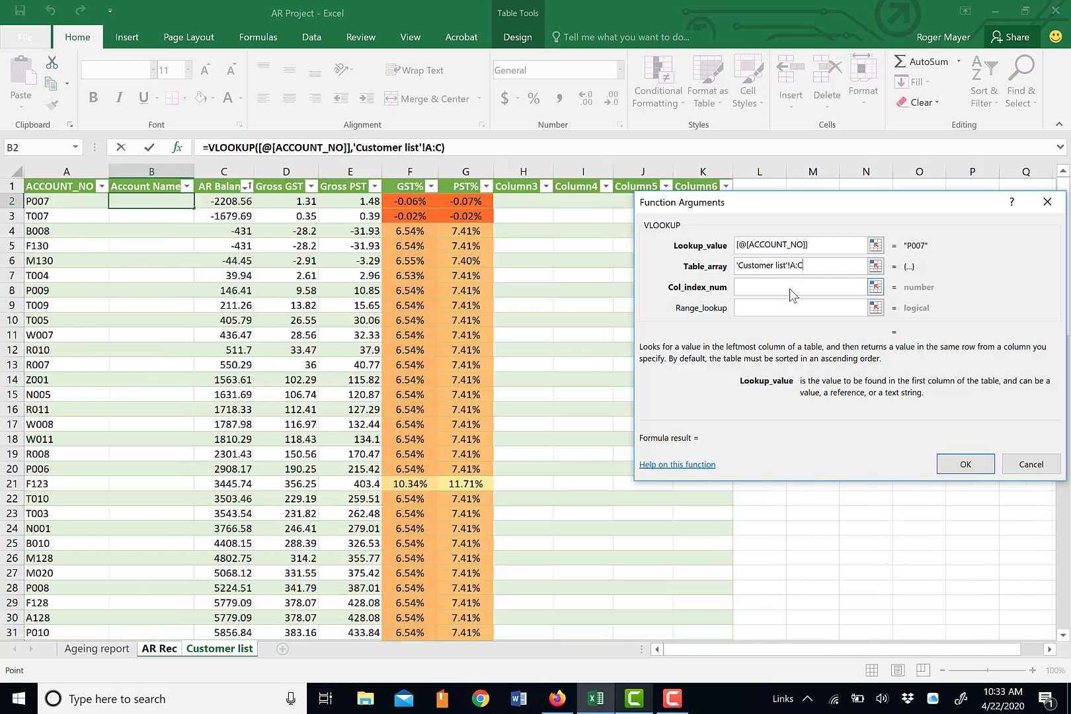
{"action": "type", "text": "2"}
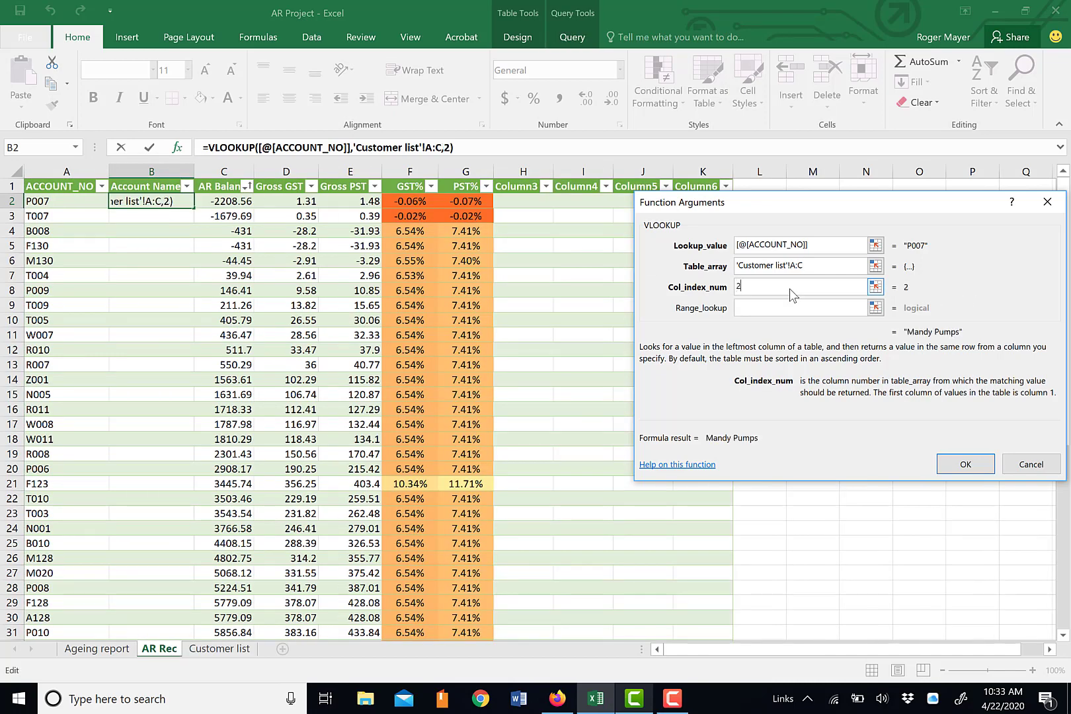
{"action": "left_click", "coordinate": [770, 308]}
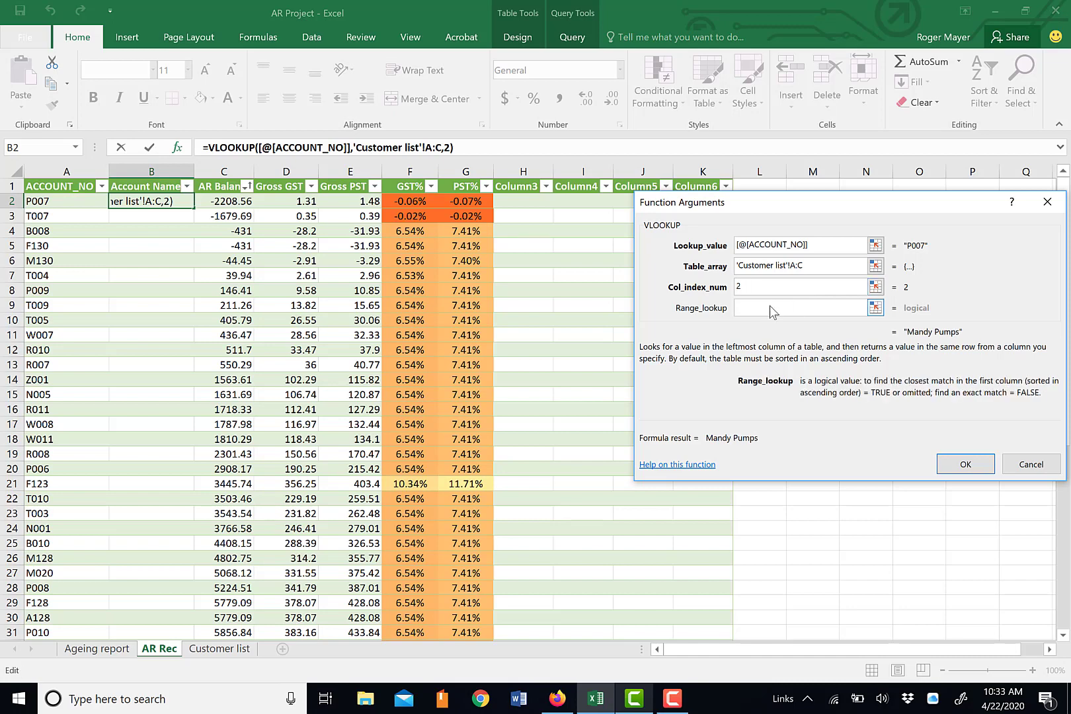
{"action": "type", "text": "F"}
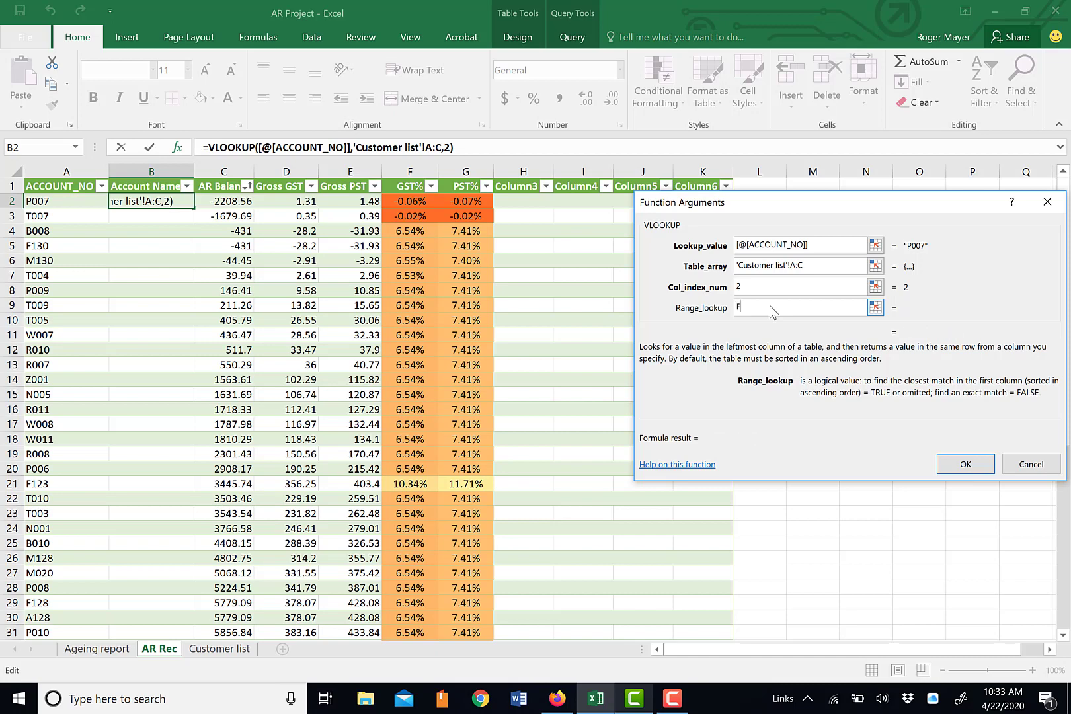
{"action": "type", "text": "alse"}
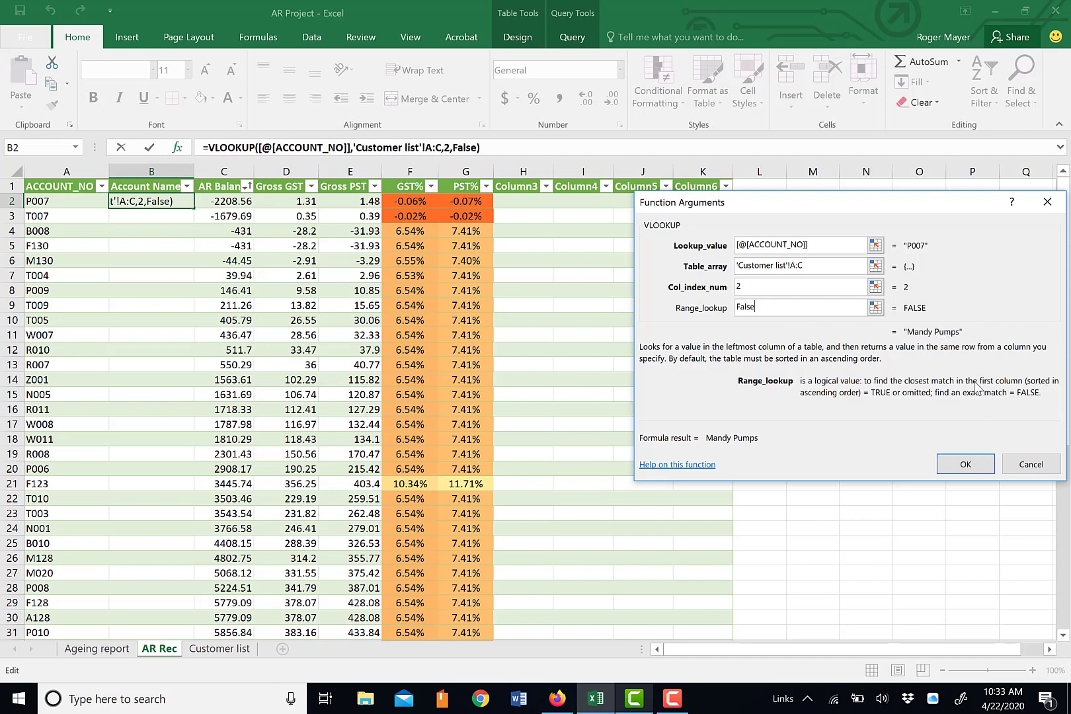
{"action": "left_click", "coordinate": [966, 465]}
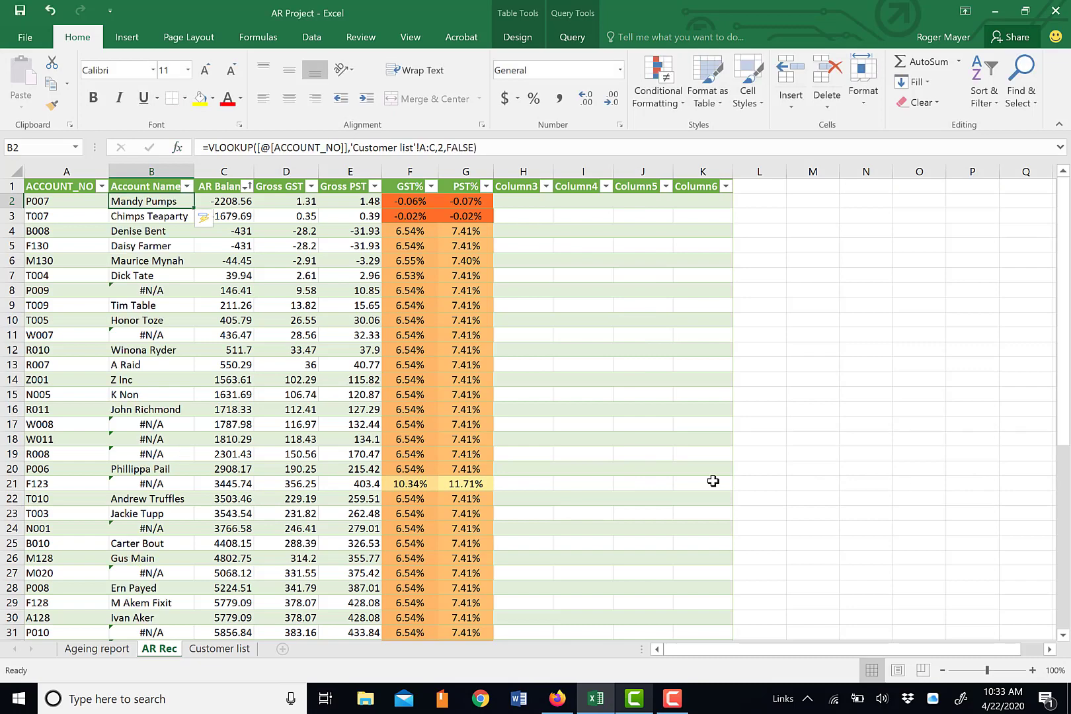
- Widen the Account Name column so the longer customer names have more room
{"action": "left_click", "coordinate": [152, 170]}
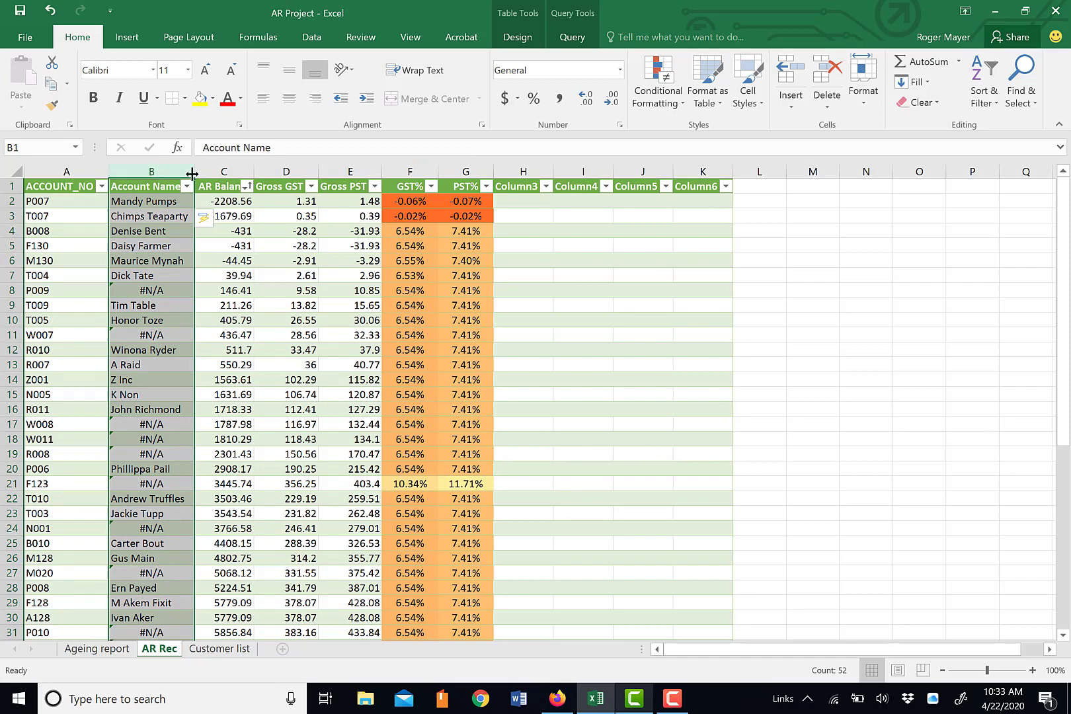
{"action": "left_click_drag", "start_coordinate": [193, 170], "coordinate": [229, 170]}
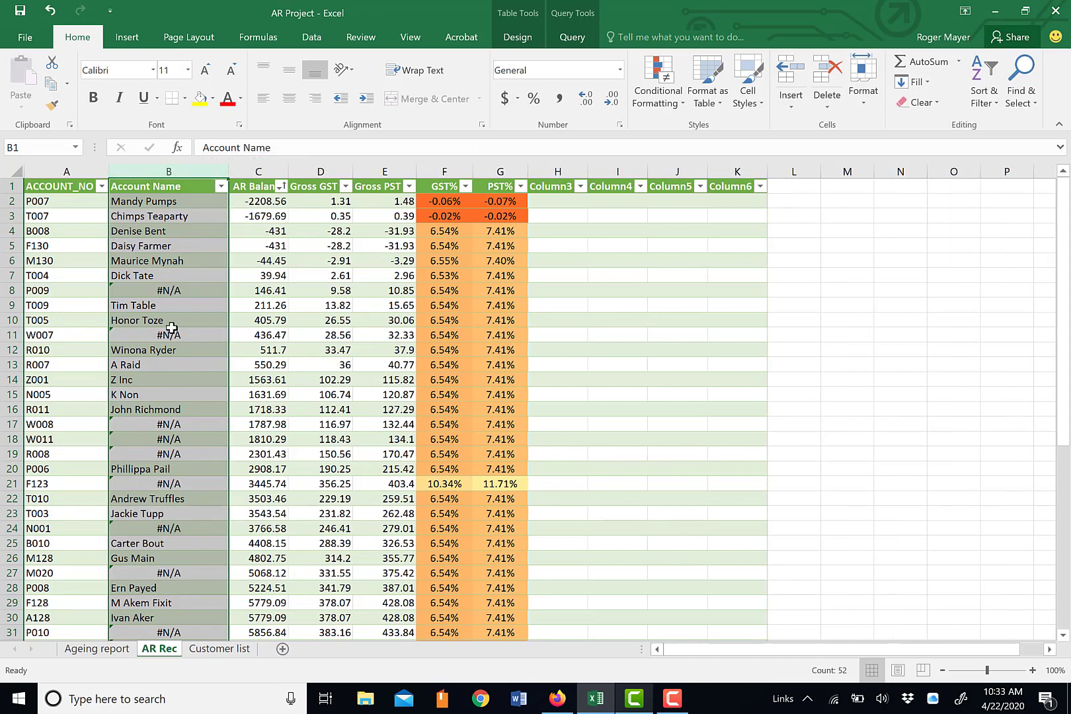
{"action": "left_click", "coordinate": [171, 332]}
- Review the VLOOKUP function arguments used in cell B3 of the Account Name column
{"action": "left_click", "coordinate": [163, 220]}
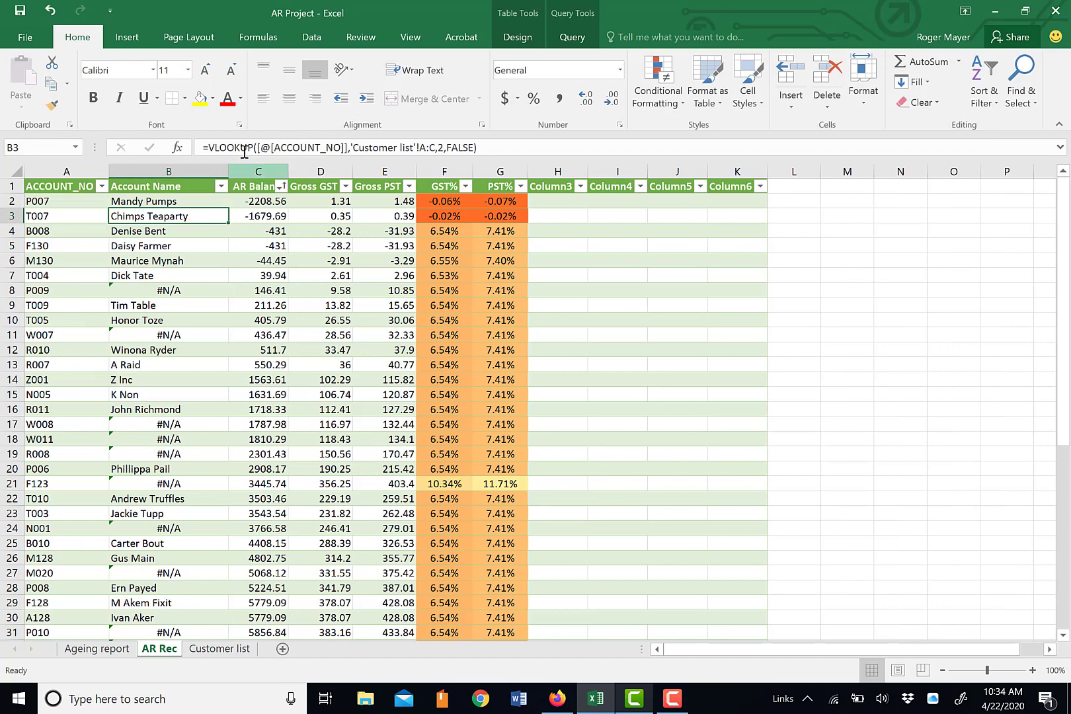
{"action": "left_click", "coordinate": [176, 149]}
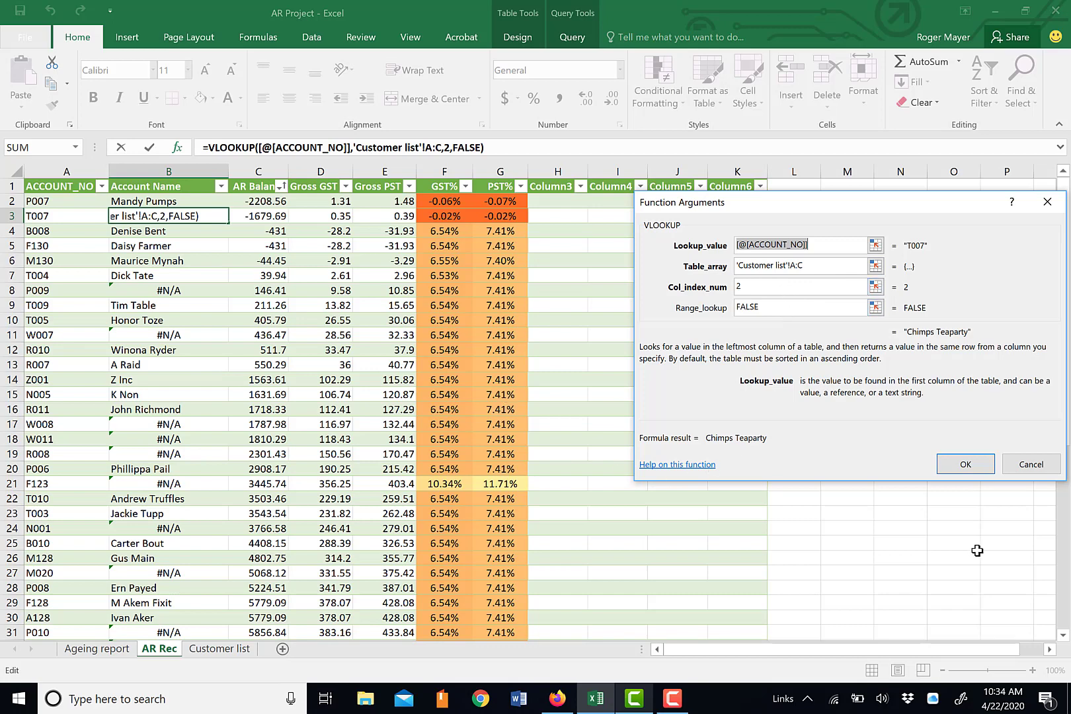
{"action": "left_click", "coordinate": [962, 469]}
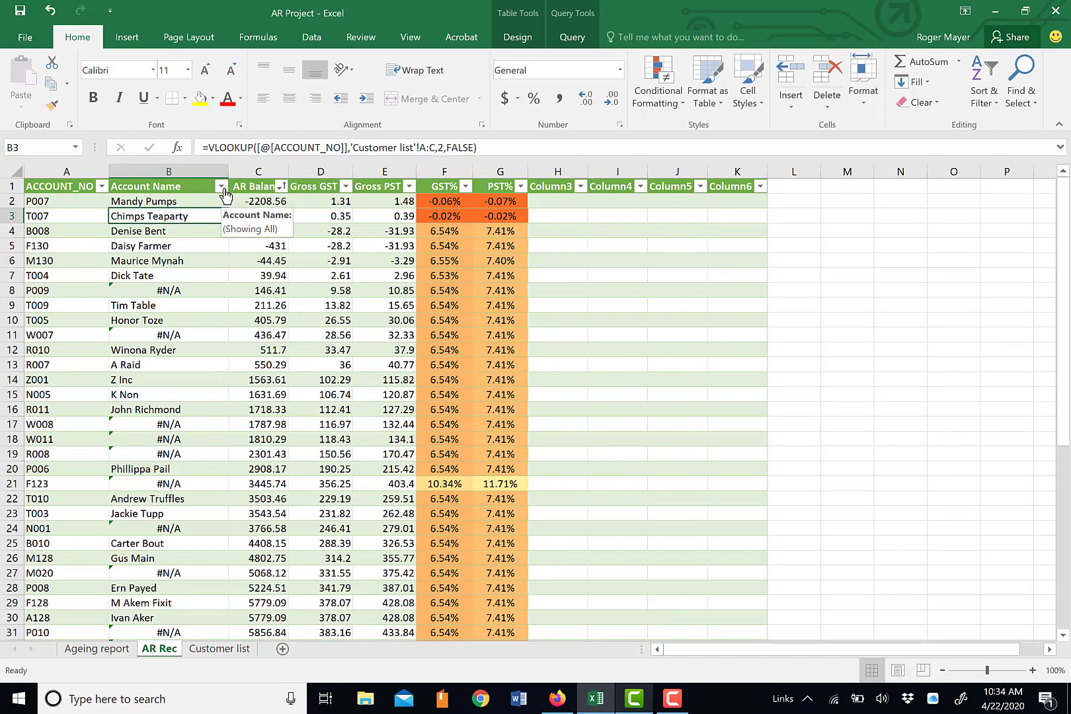
- Filter the Account Name column to only the #N/A entries and check the account numbers they belong to
{"action": "left_click", "coordinate": [222, 187]}
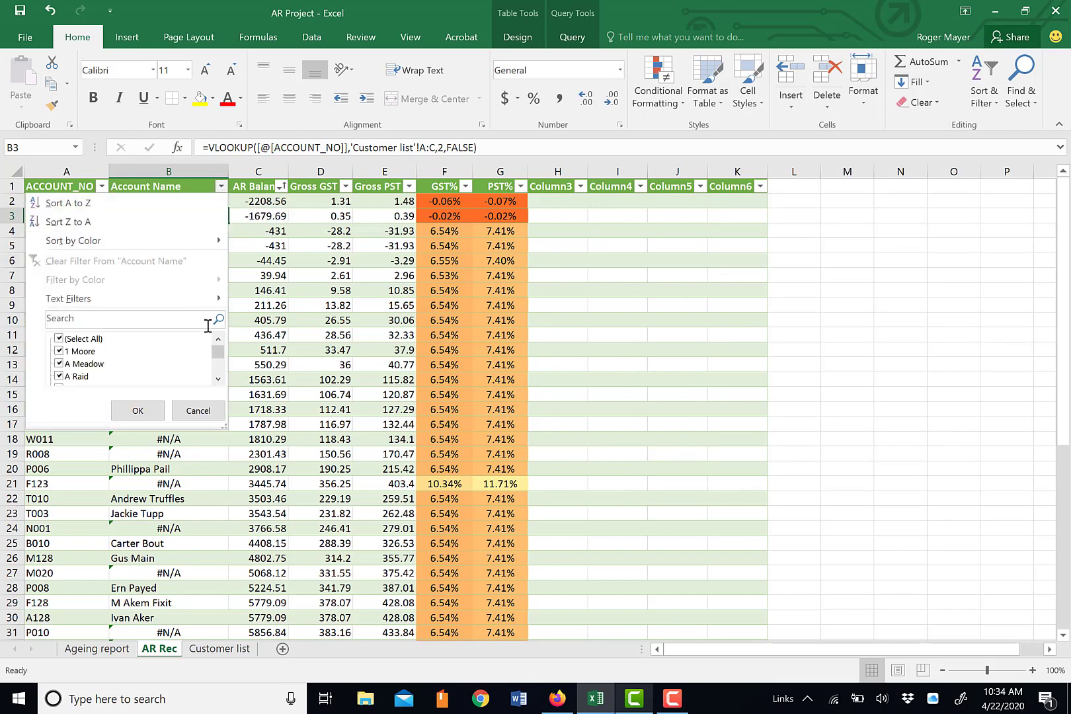
{"action": "left_click", "coordinate": [59, 339]}
{"action": "left_click_drag", "start_coordinate": [220, 355], "coordinate": [219, 368]}
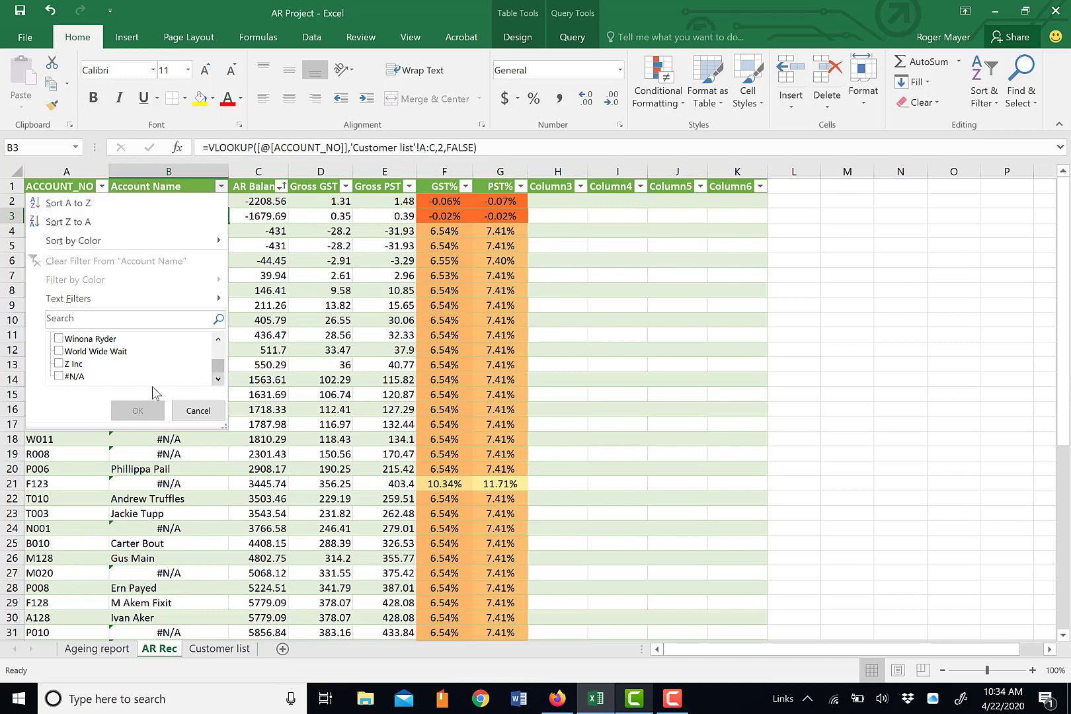
{"action": "left_click", "coordinate": [60, 376]}
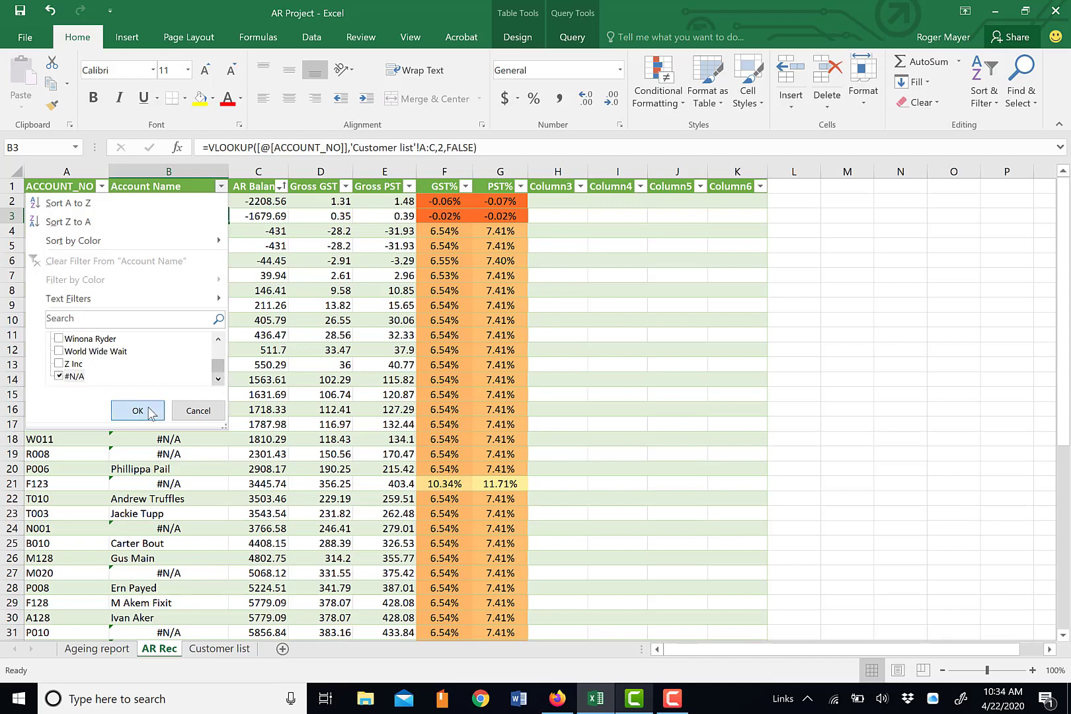
{"action": "left_click", "coordinate": [151, 411]}
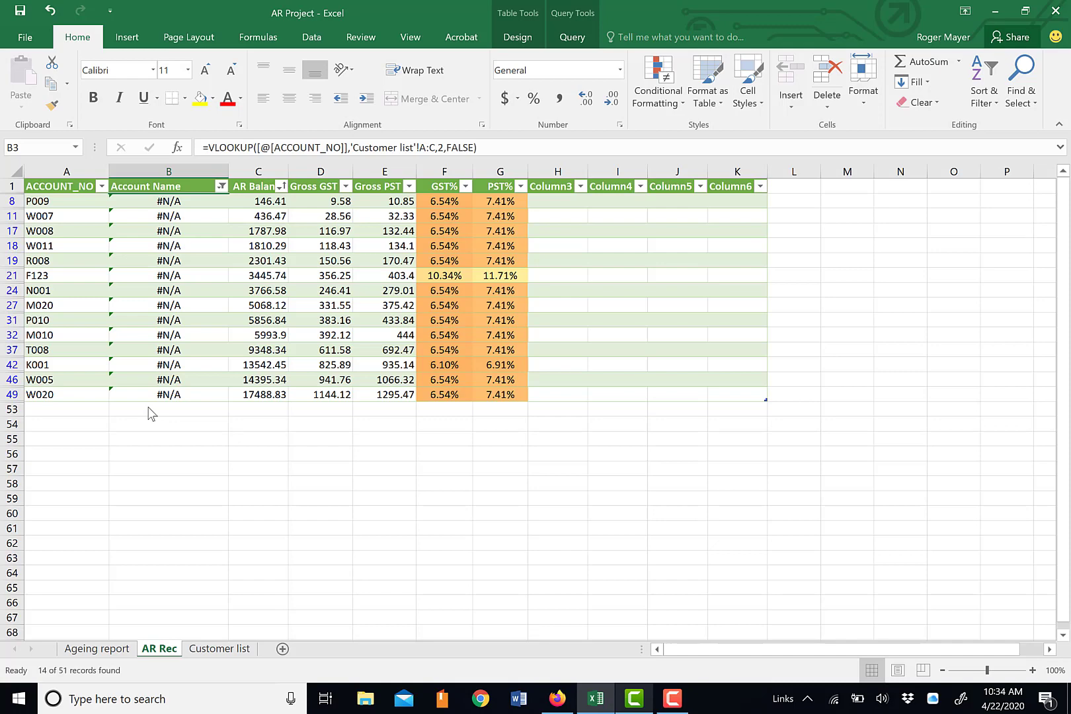
{"action": "left_click", "coordinate": [73, 203]}
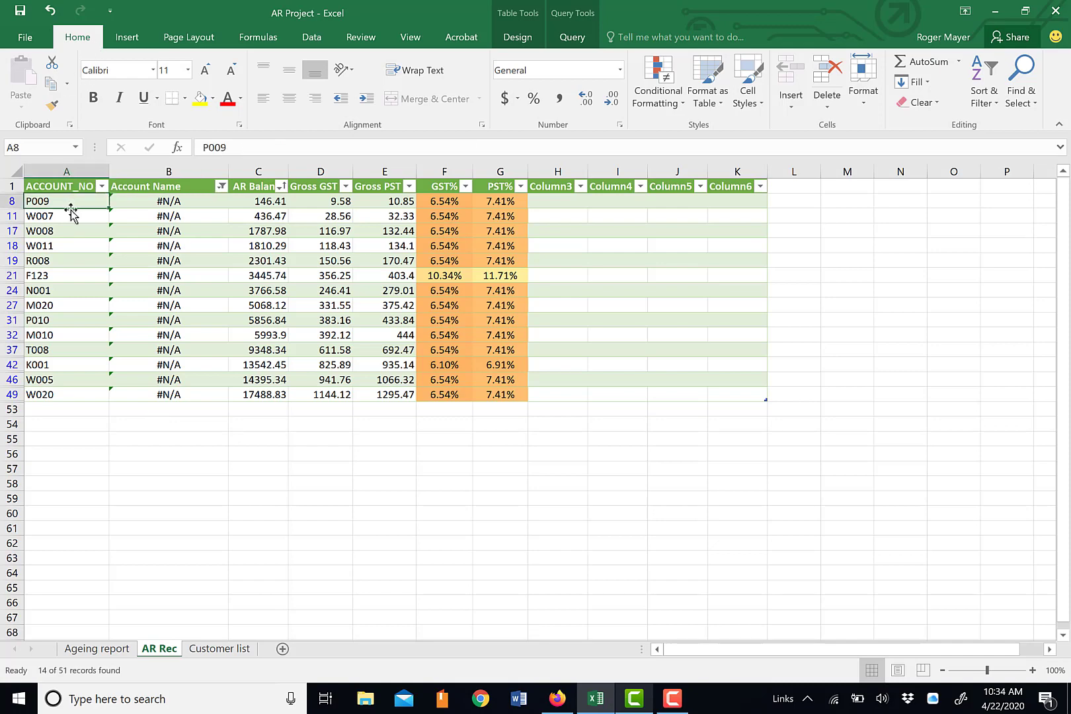
{"action": "left_click", "coordinate": [71, 215]}
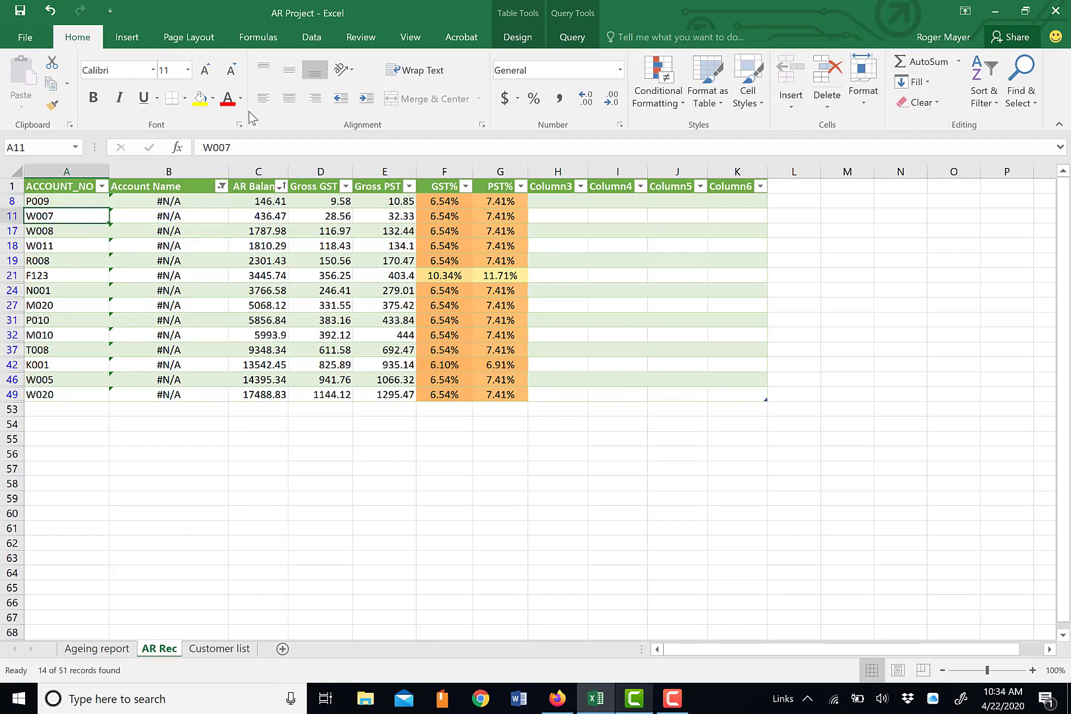
- Format the AR Balance column as Currency
{"action": "left_click", "coordinate": [260, 163]}
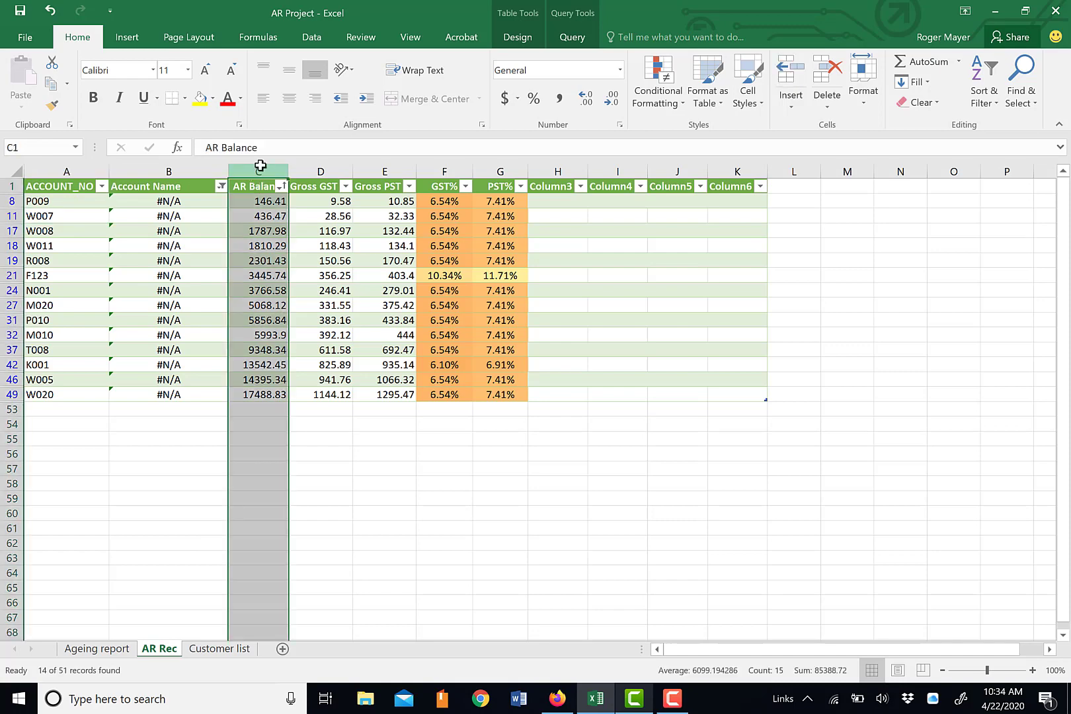
{"action": "key", "text": "ctrl+shift+4"}
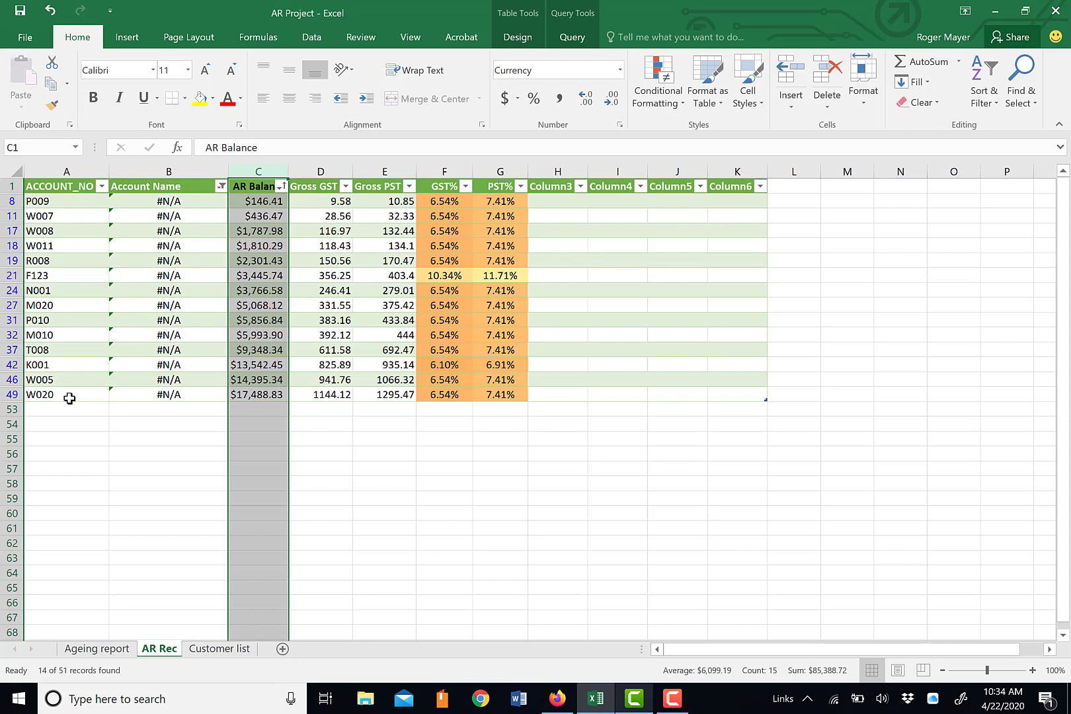
{"action": "left_click", "coordinate": [261, 396]}
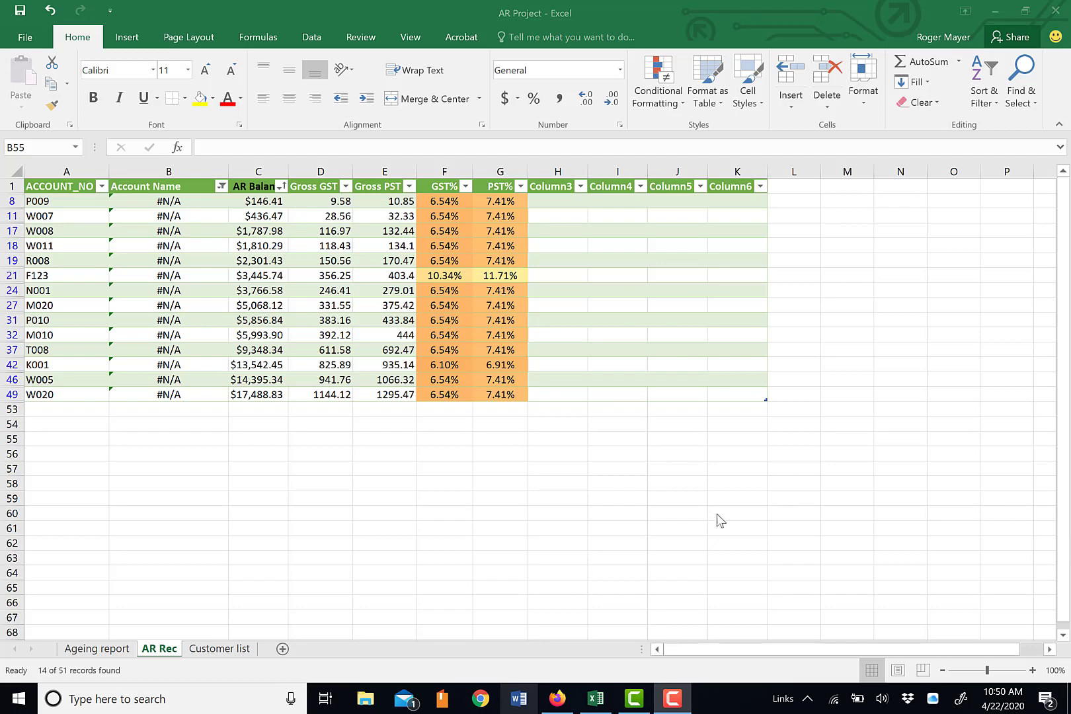
- Enter the label "accounts with no names" in cell B55 below the filtered table
{"action": "left_click", "coordinate": [188, 440]}
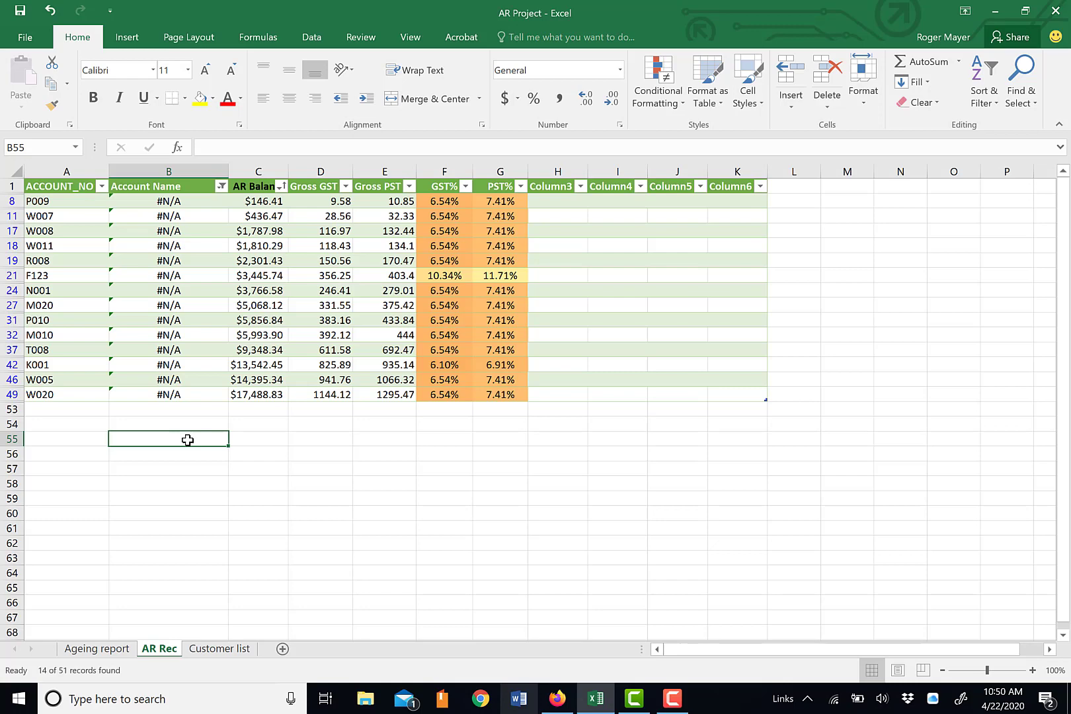
{"action": "type", "text": "a"}
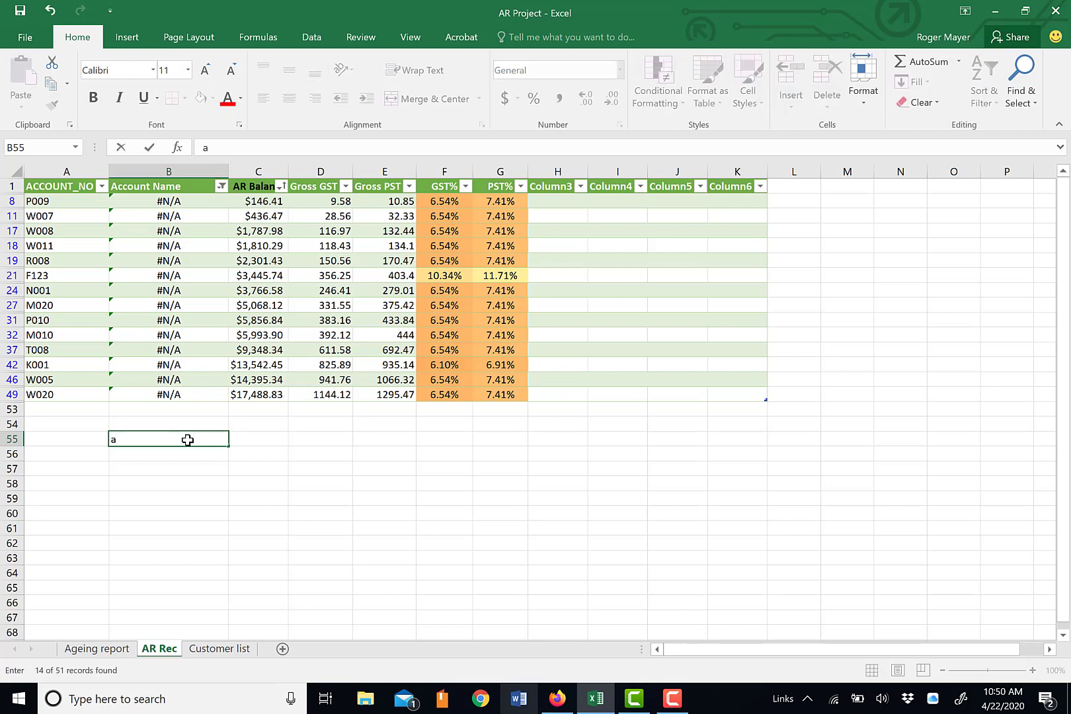
{"action": "type", "text": "ccounts with no names"}
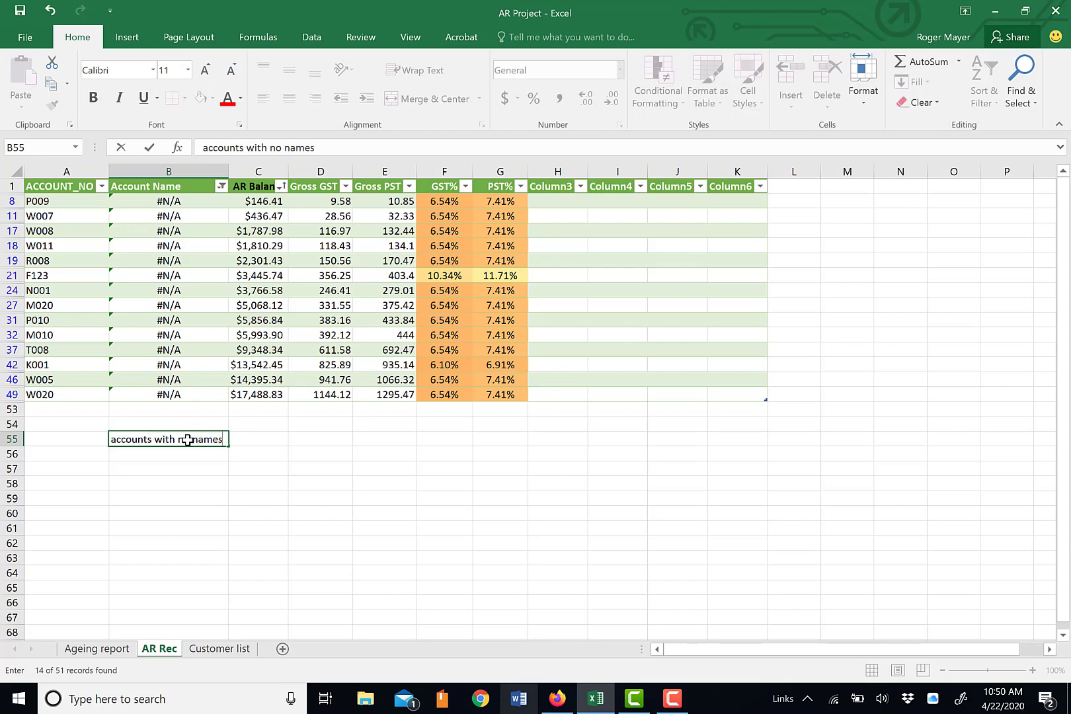
{"action": "key", "text": "Tab"}
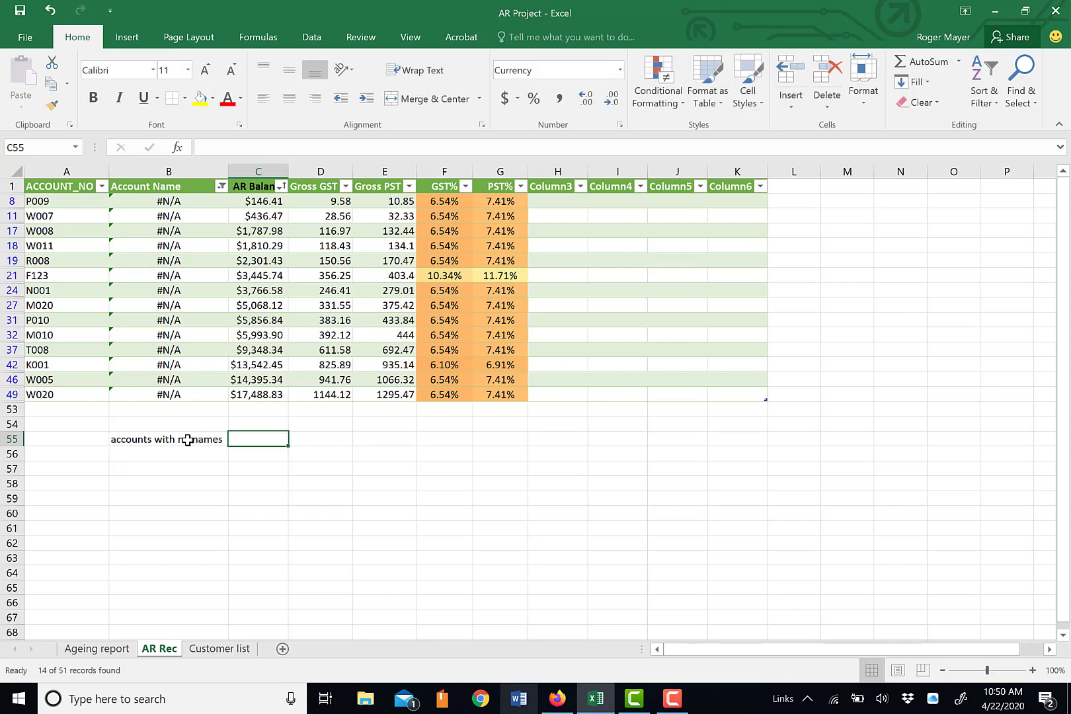
- Start a SUMIF formula in C55 with B1:B49 as the range and "=#N/A" as the criteria
{"action": "type", "text": "=s"}
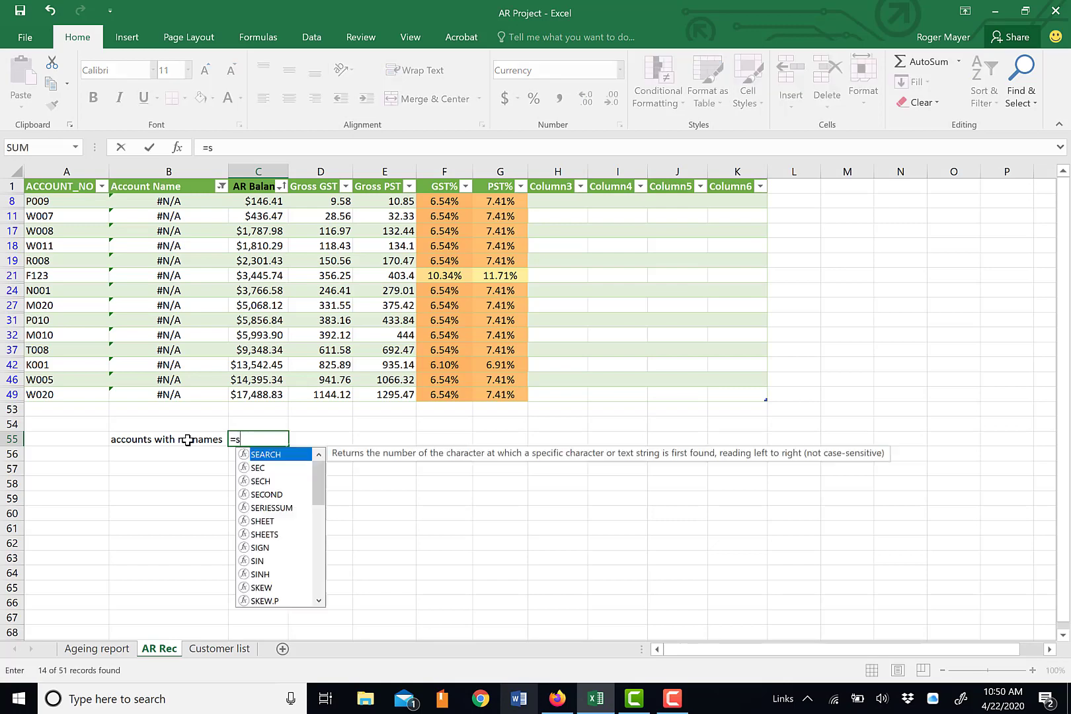
{"action": "type", "text": "um"}
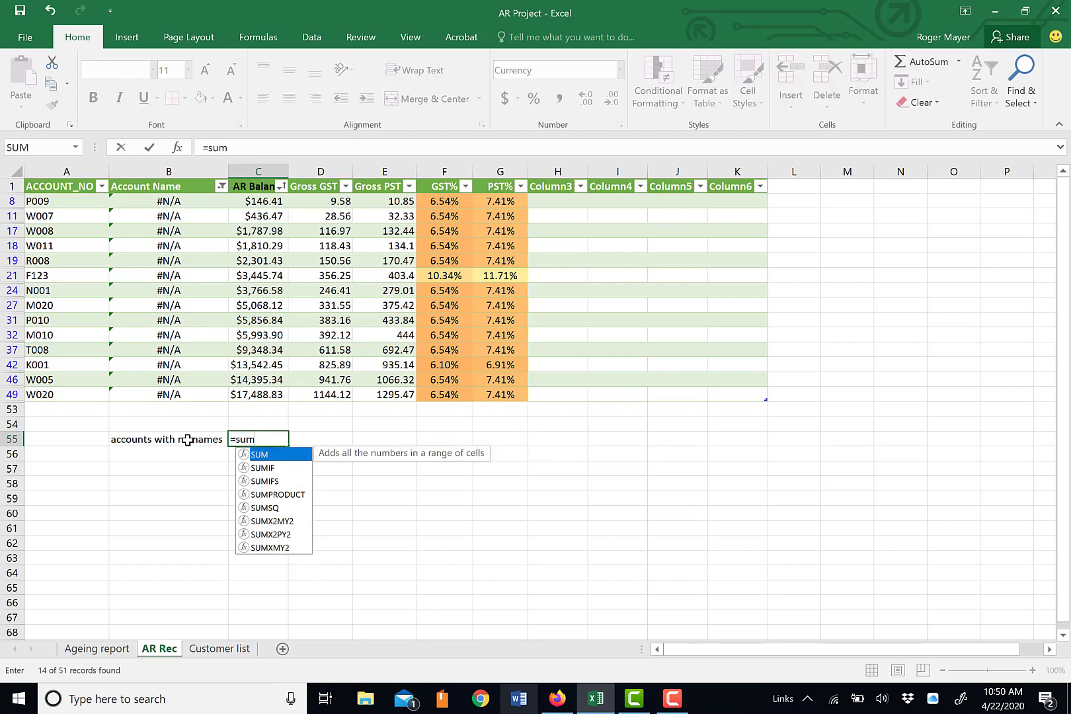
{"action": "type", "text": "if"}
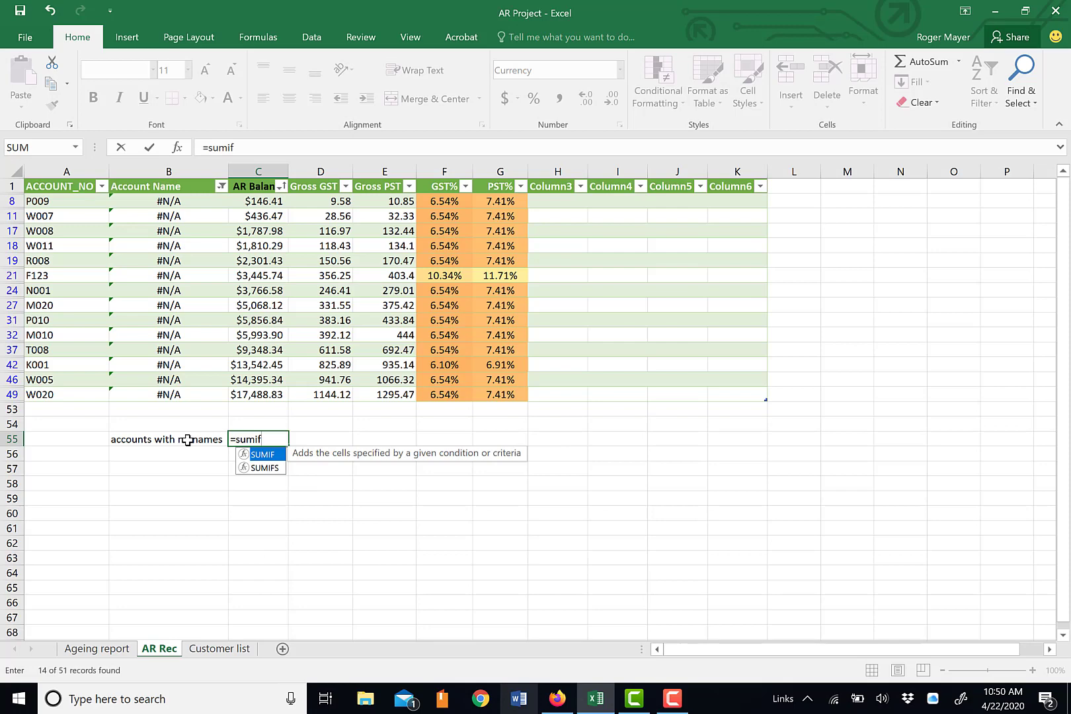
{"action": "type", "text": "("}
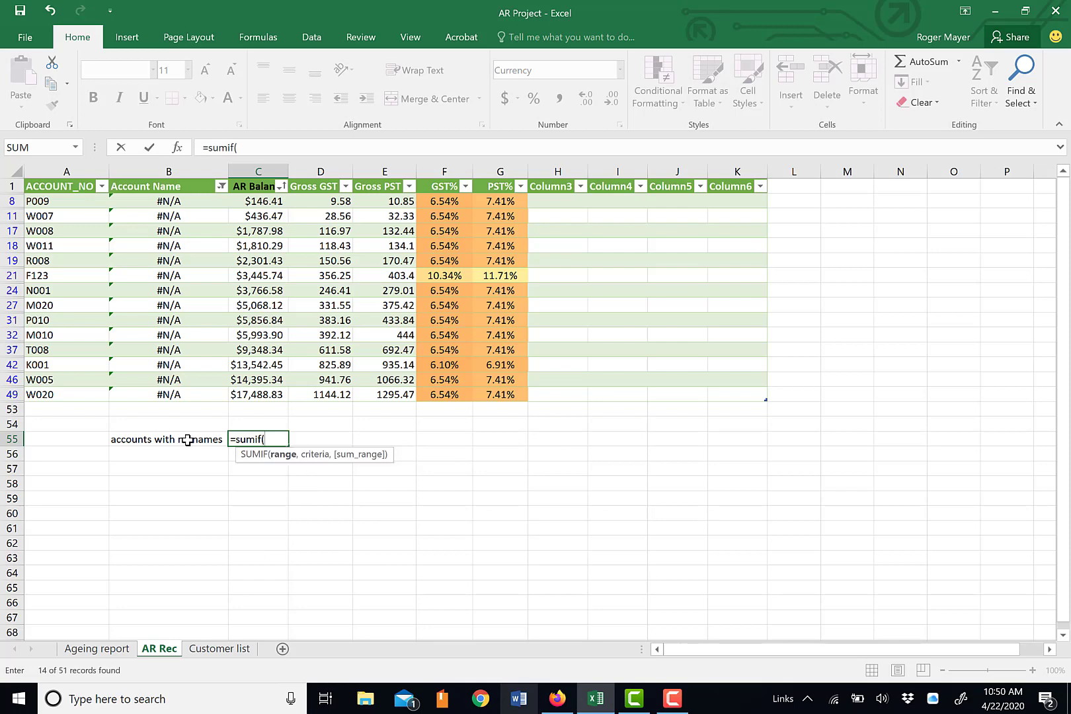
{"action": "left_click", "coordinate": [178, 148]}
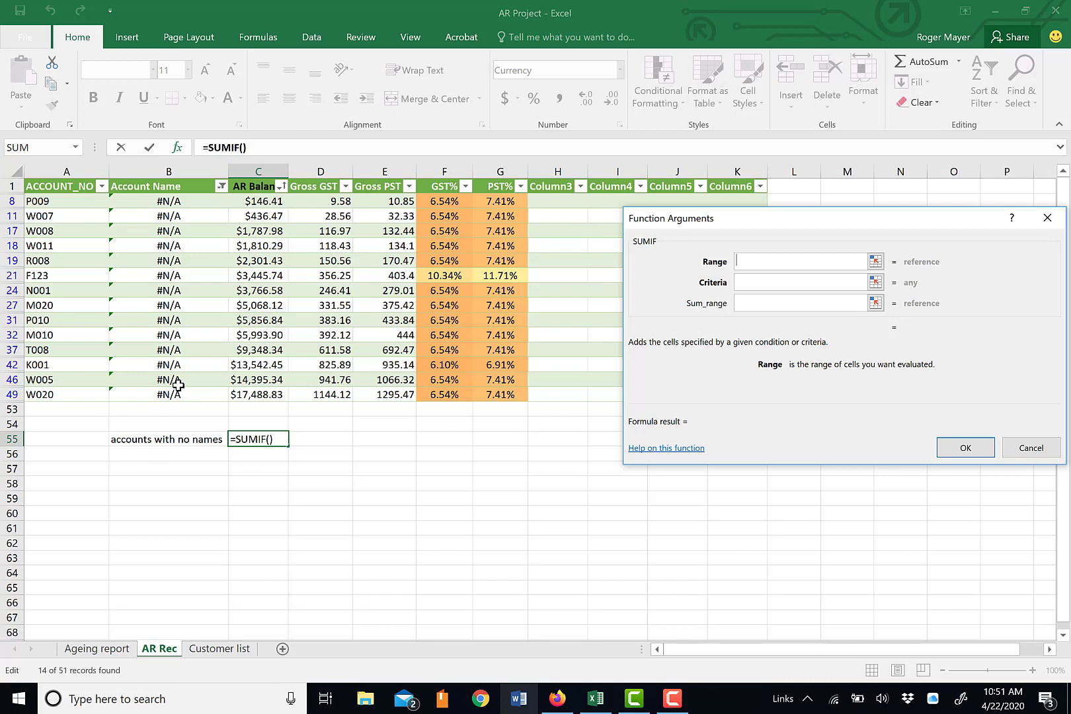
{"action": "left_click_drag", "start_coordinate": [176, 394], "coordinate": [176, 161]}
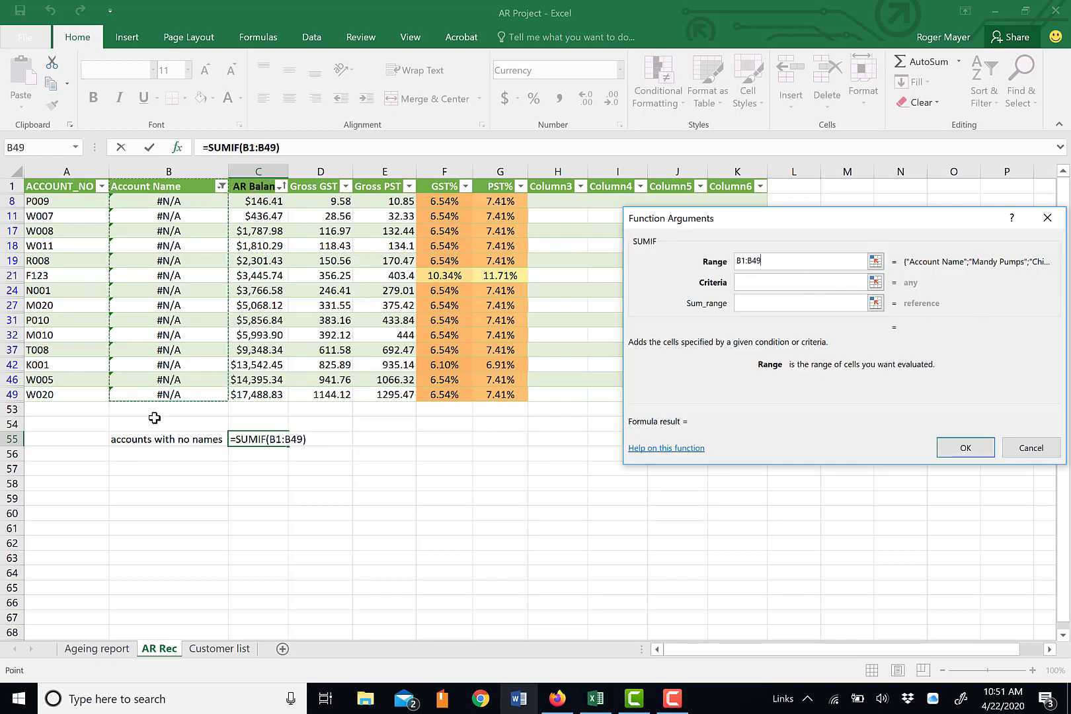
{"action": "left_click", "coordinate": [786, 290]}
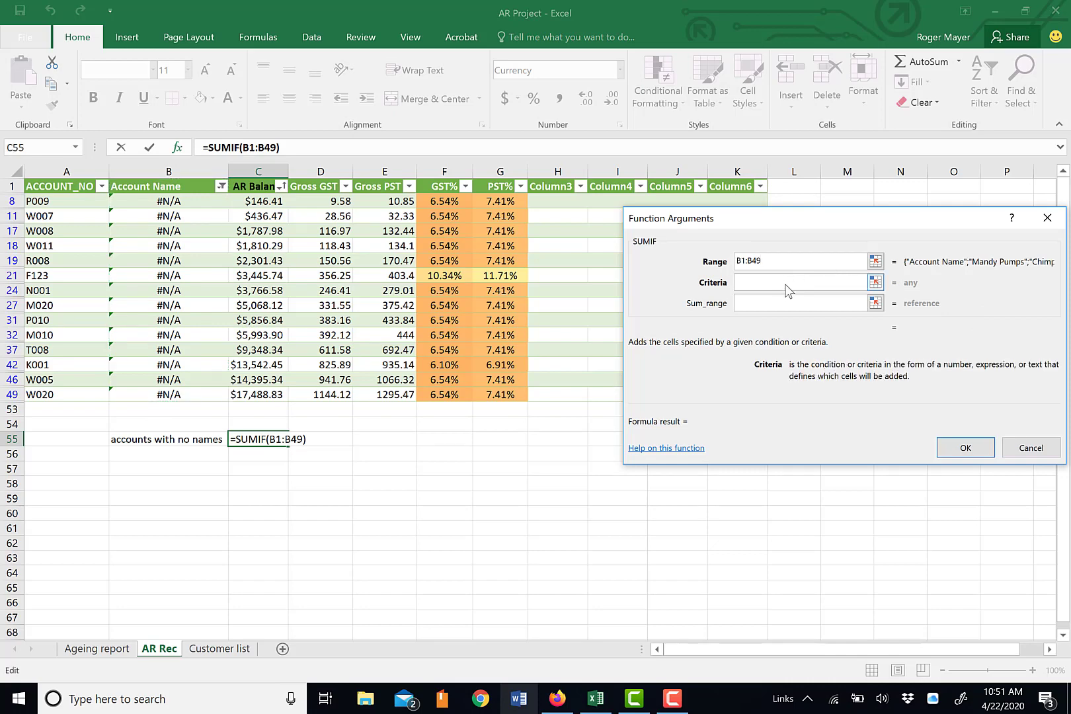
{"action": "type", "text": "="}
{"action": "key", "text": "Left"}
{"action": "type", "text": "\"=#N/A\""}
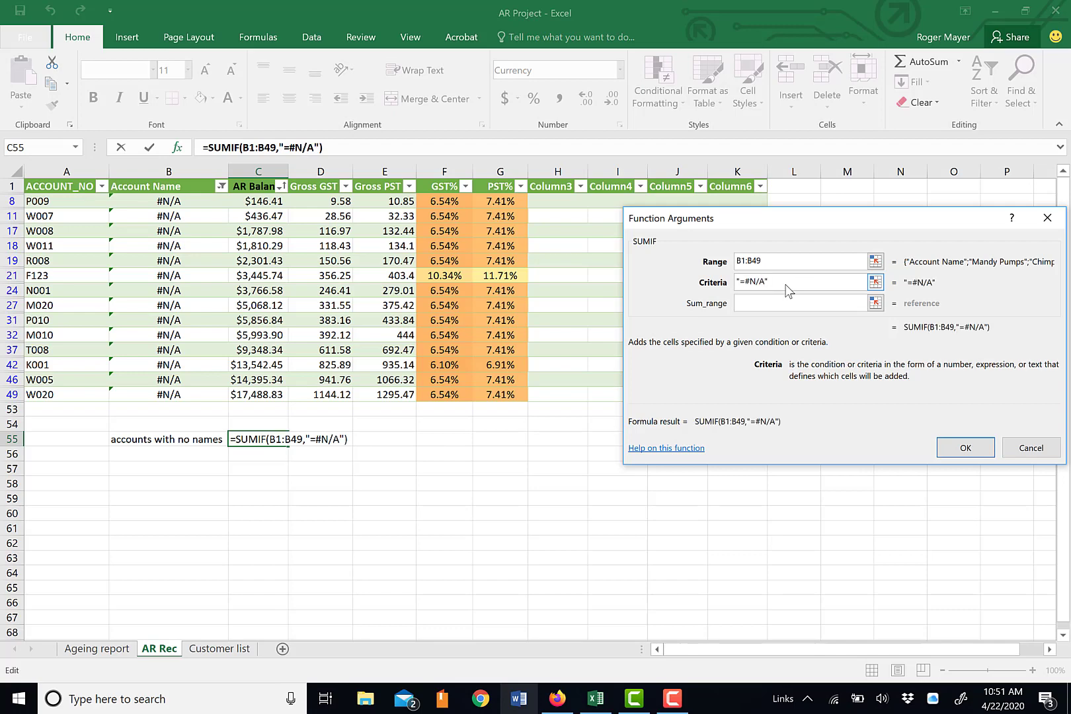
- Complete the SUMIF in C55 with C1:C49 as the sum range and make B55:C55 bold
{"action": "left_click", "coordinate": [773, 305]}
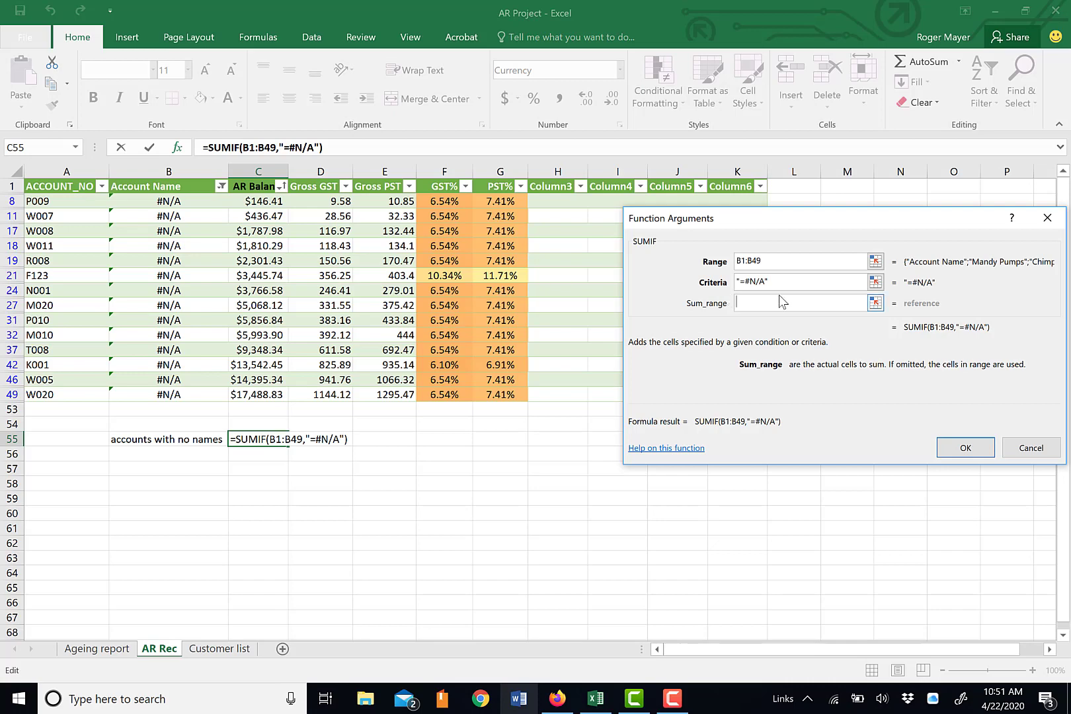
{"action": "left_click", "coordinate": [258, 394]}
{"action": "left_click_drag", "start_coordinate": [258, 395], "coordinate": [262, 187]}
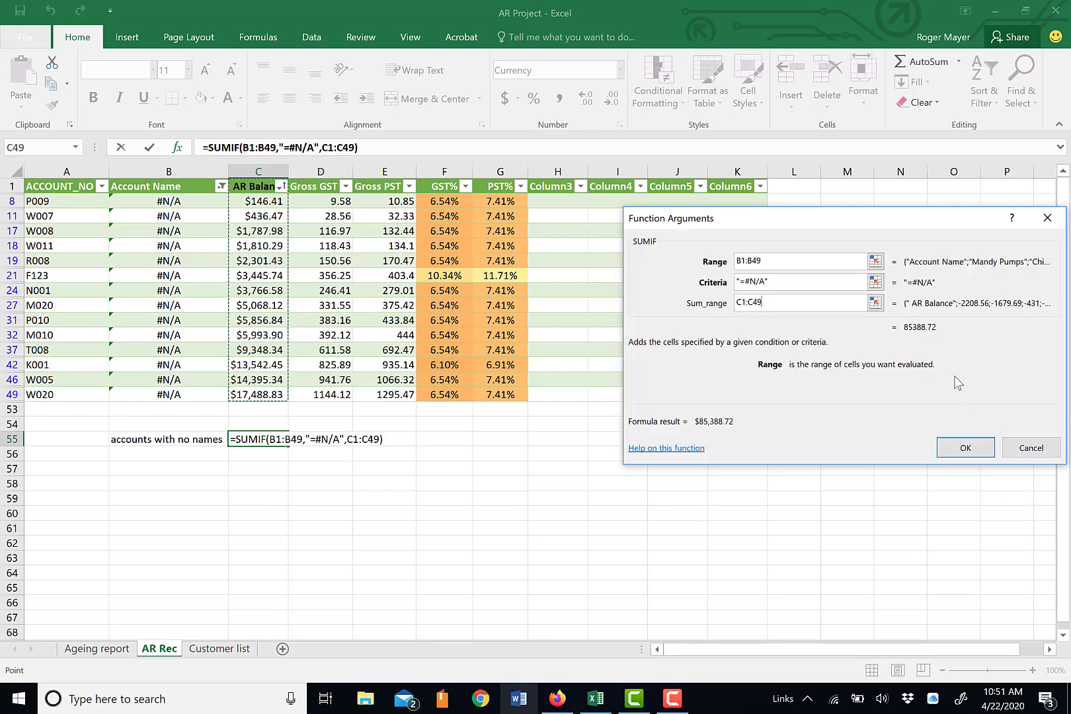
{"action": "left_click", "coordinate": [963, 447]}
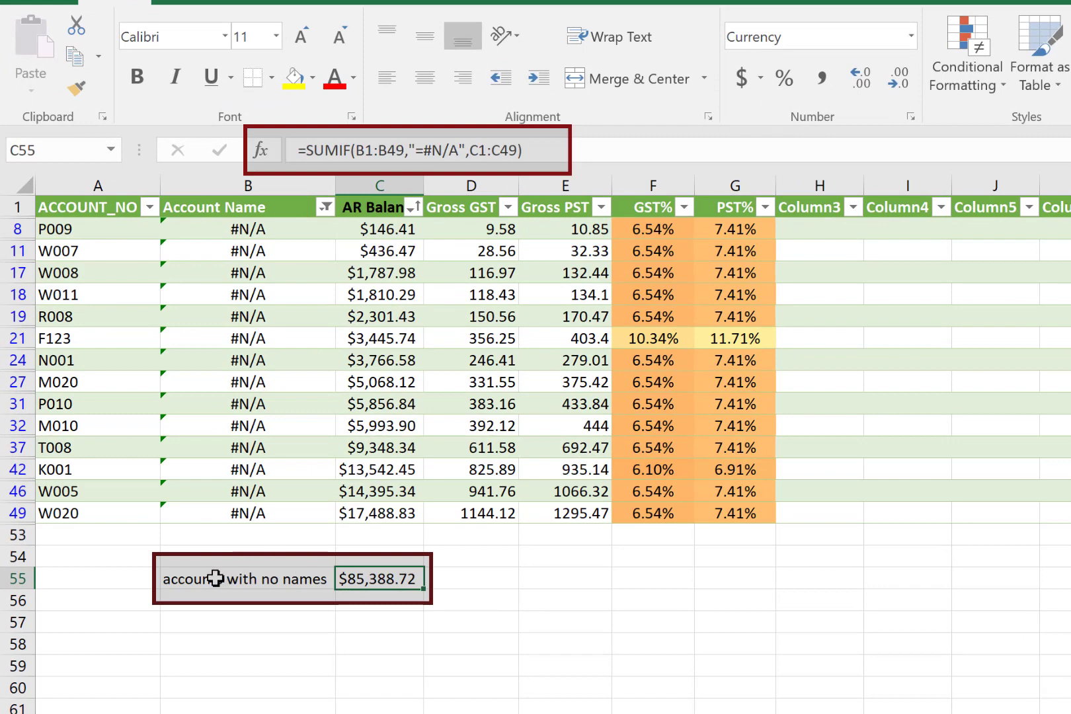
{"action": "left_click_drag", "start_coordinate": [215, 578], "coordinate": [354, 579]}
{"action": "key", "text": "ctrl+b"}
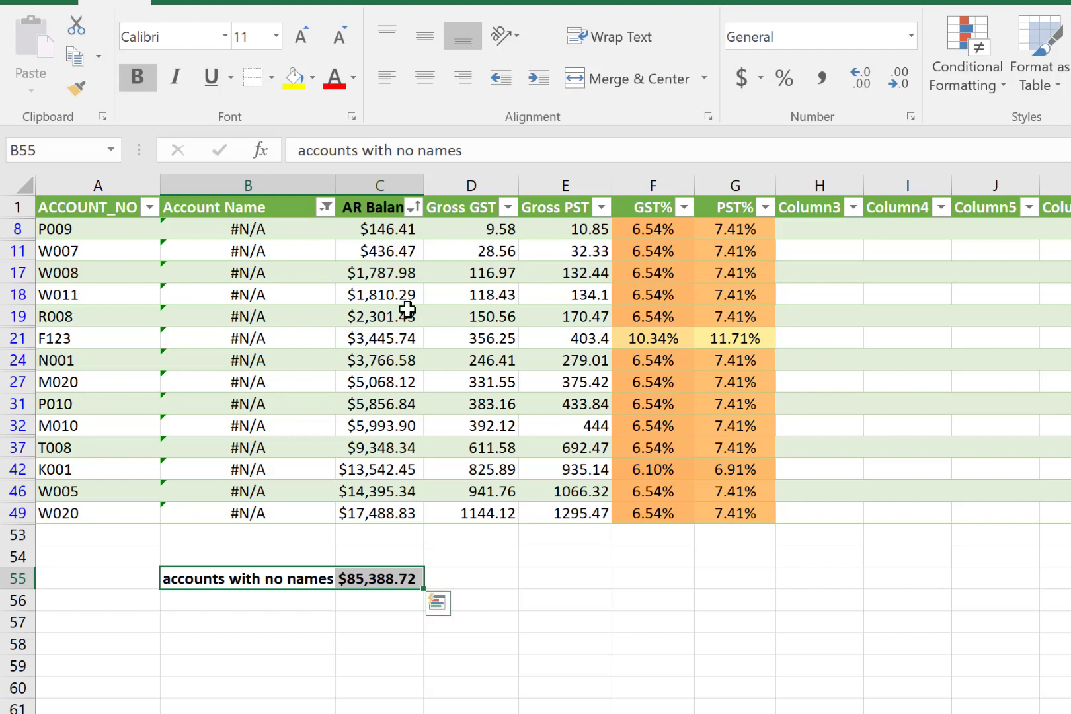
- Show all accounts again by reselecting every value in the Account Name filter
{"action": "left_click", "coordinate": [325, 208]}
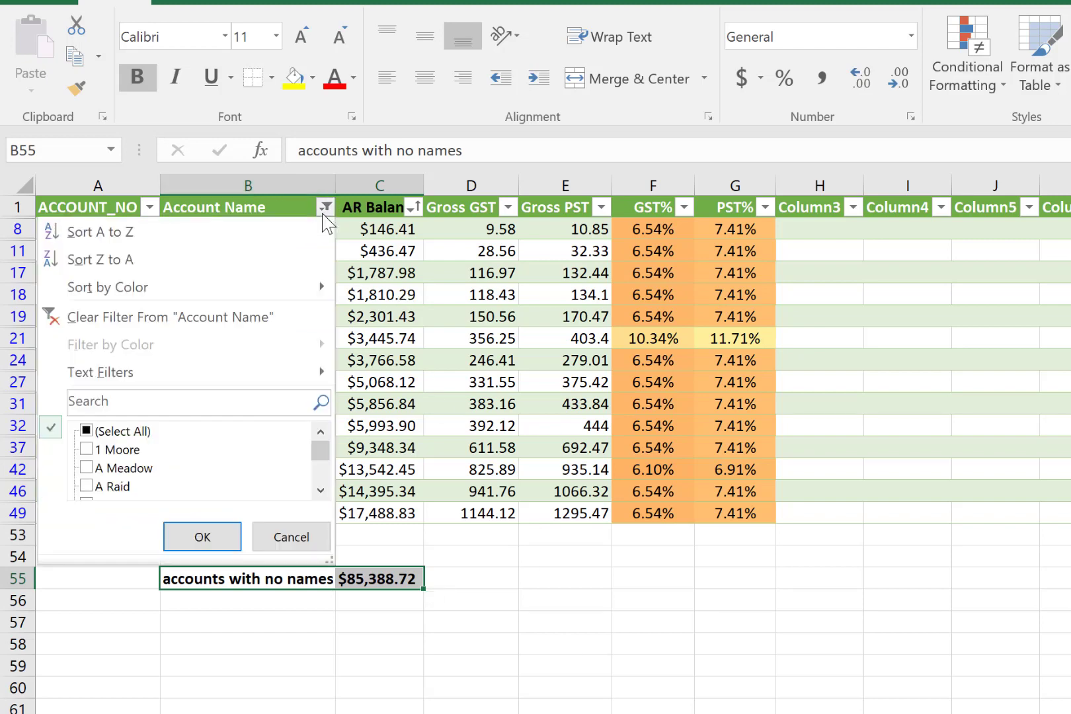
{"action": "left_click", "coordinate": [99, 433]}
{"action": "left_click", "coordinate": [207, 538]}
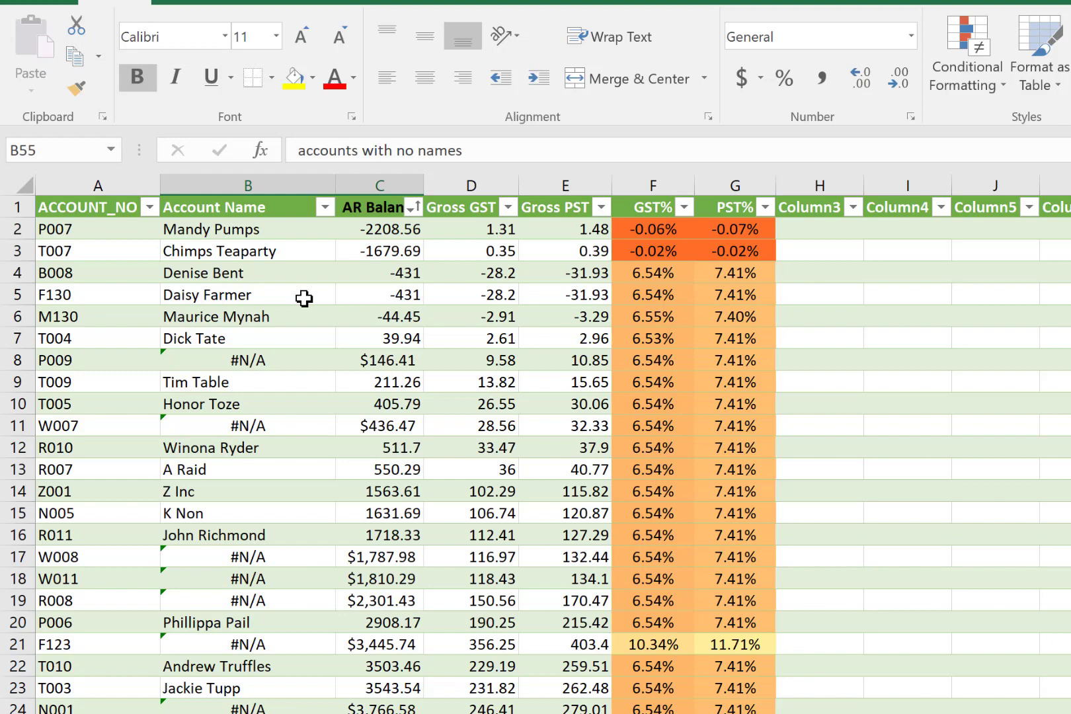
{"action": "key", "text": "Right"}
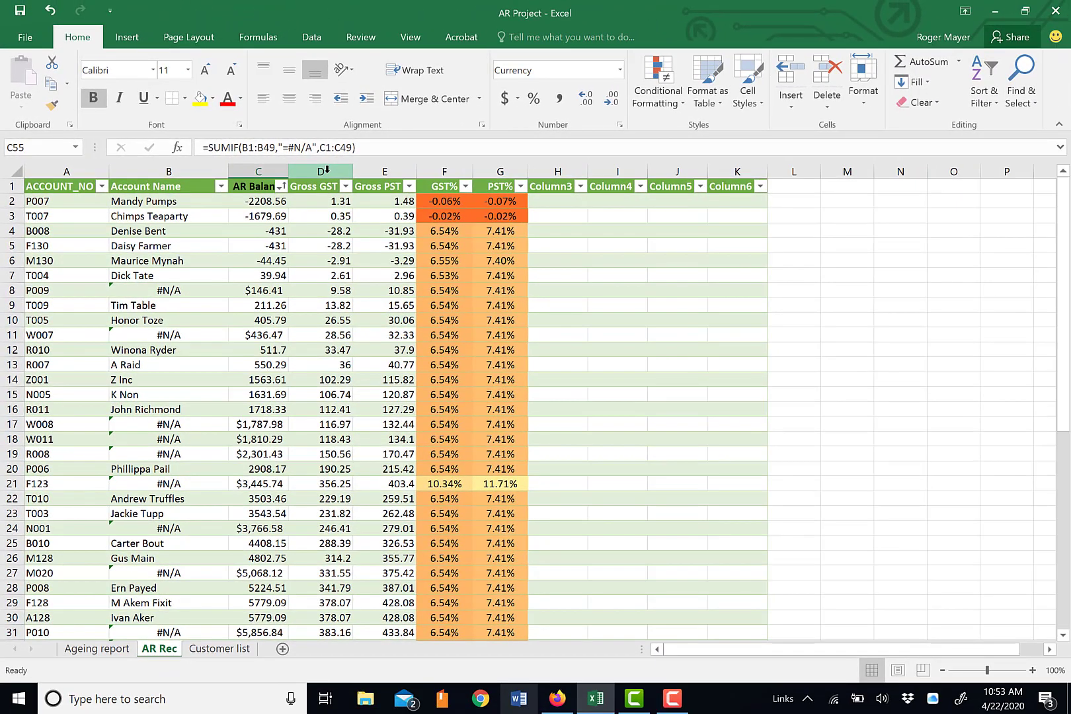
- Insert a new column before Gross GST and name its header Credit Limit
{"action": "left_click", "coordinate": [326, 170]}
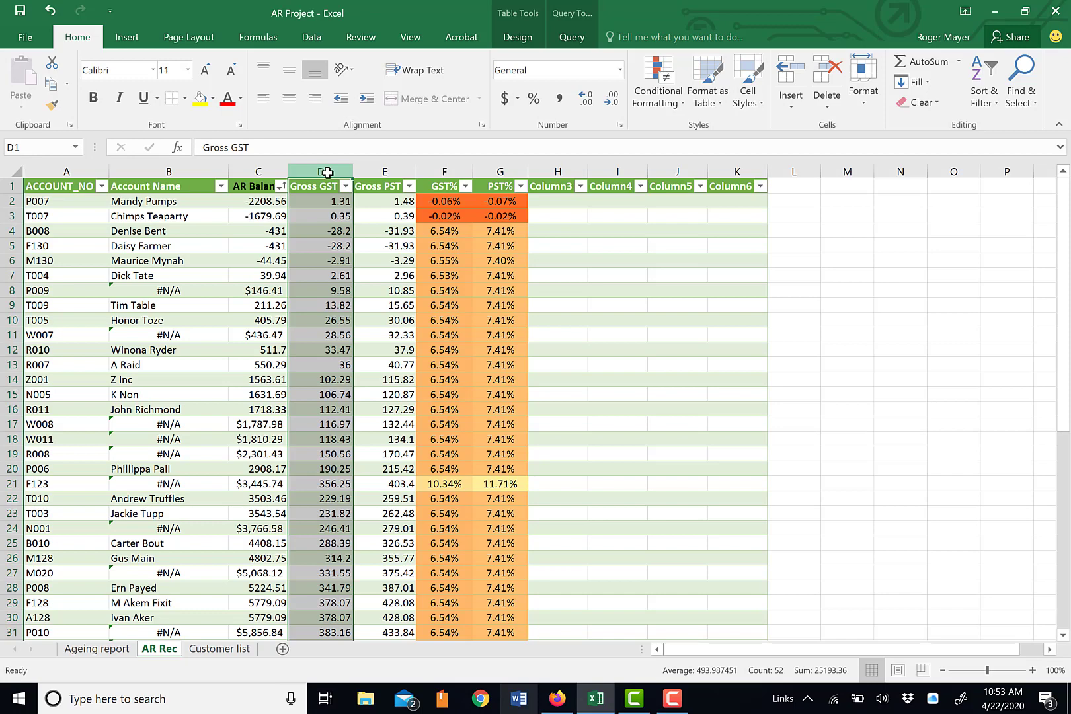
{"action": "right_click", "coordinate": [326, 172]}
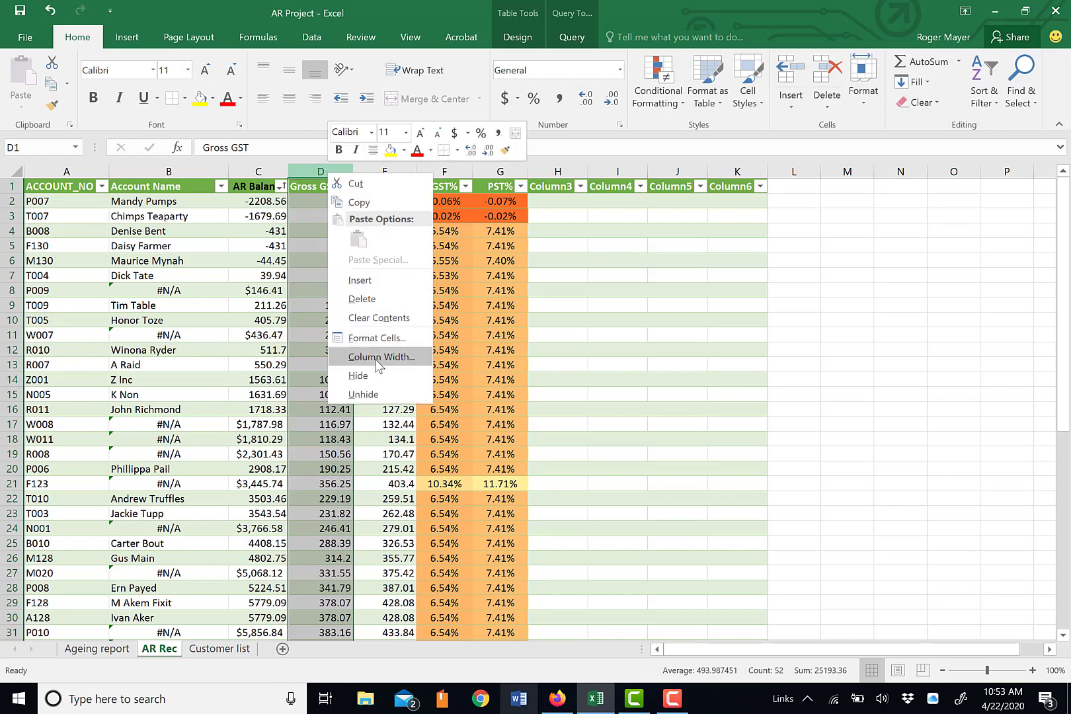
{"action": "left_click", "coordinate": [361, 280]}
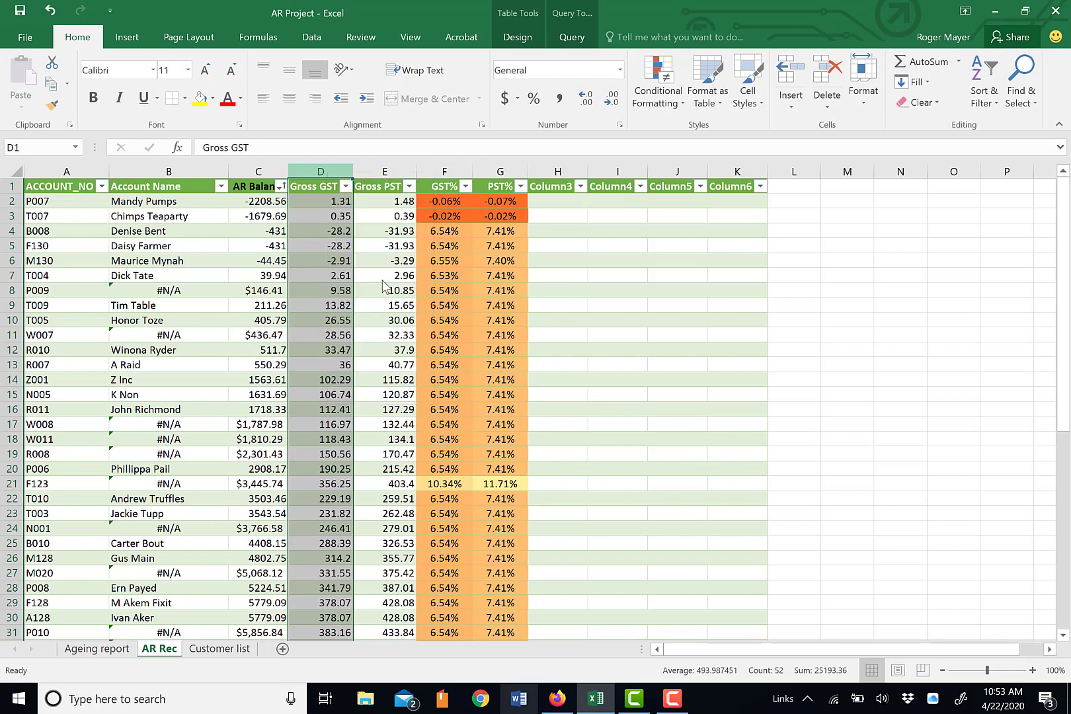
{"action": "left_click", "coordinate": [380, 275]}
{"action": "left_click", "coordinate": [321, 186]}
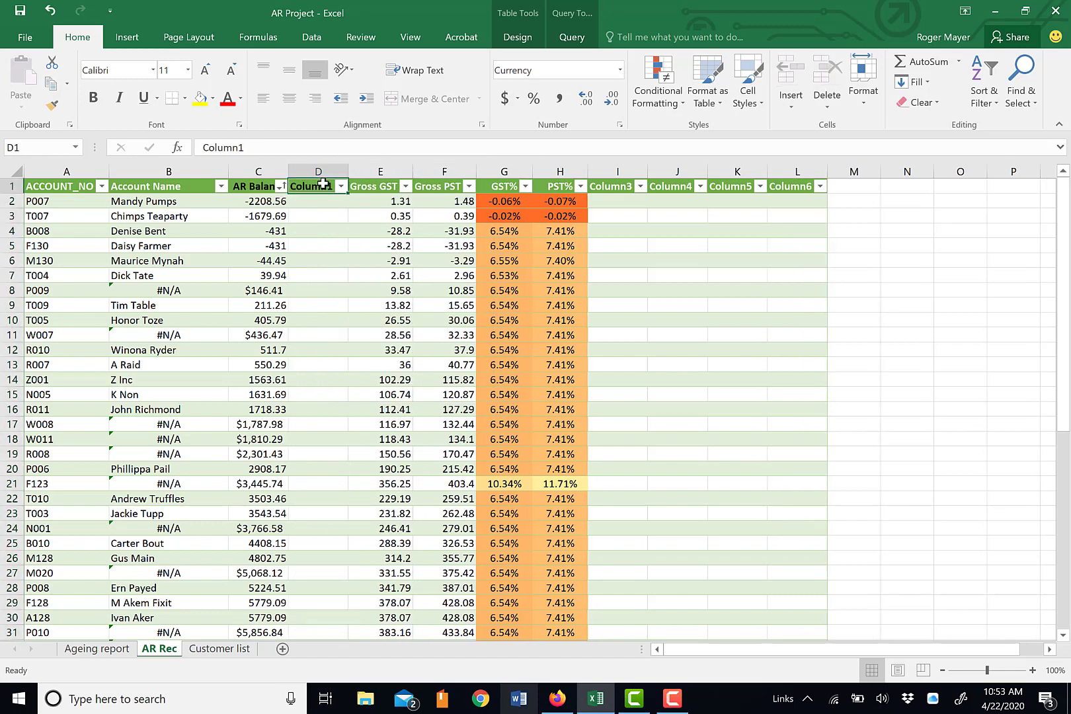
{"action": "left_click_drag", "start_coordinate": [265, 147], "coordinate": [166, 141]}
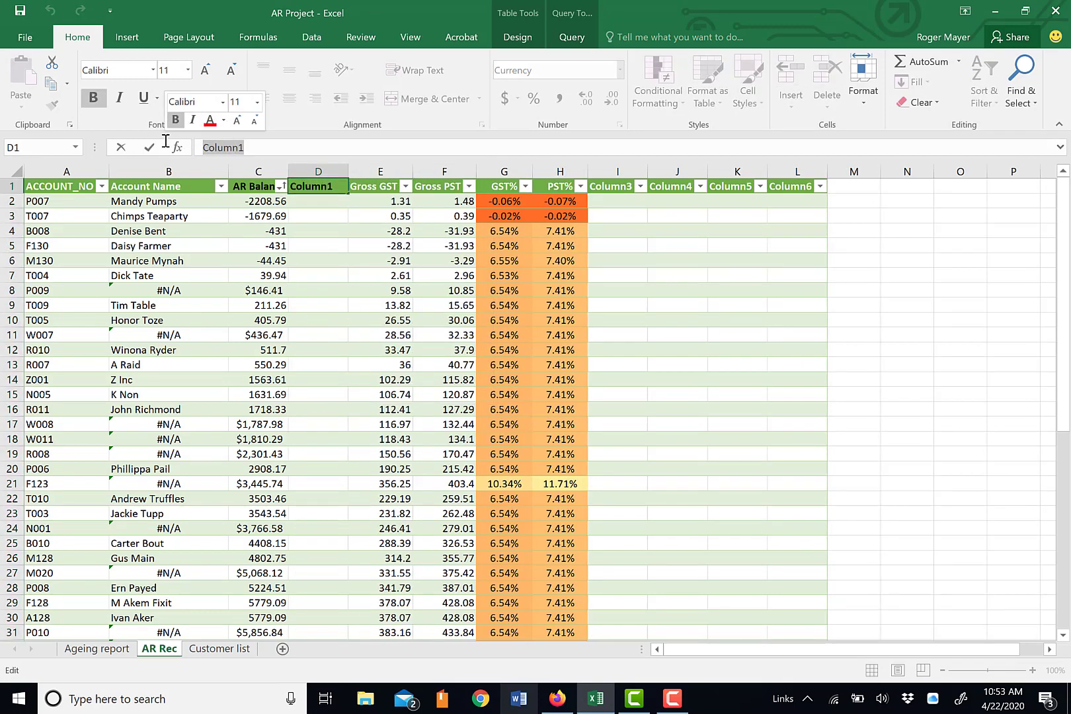
{"action": "type", "text": "Credit Li"}
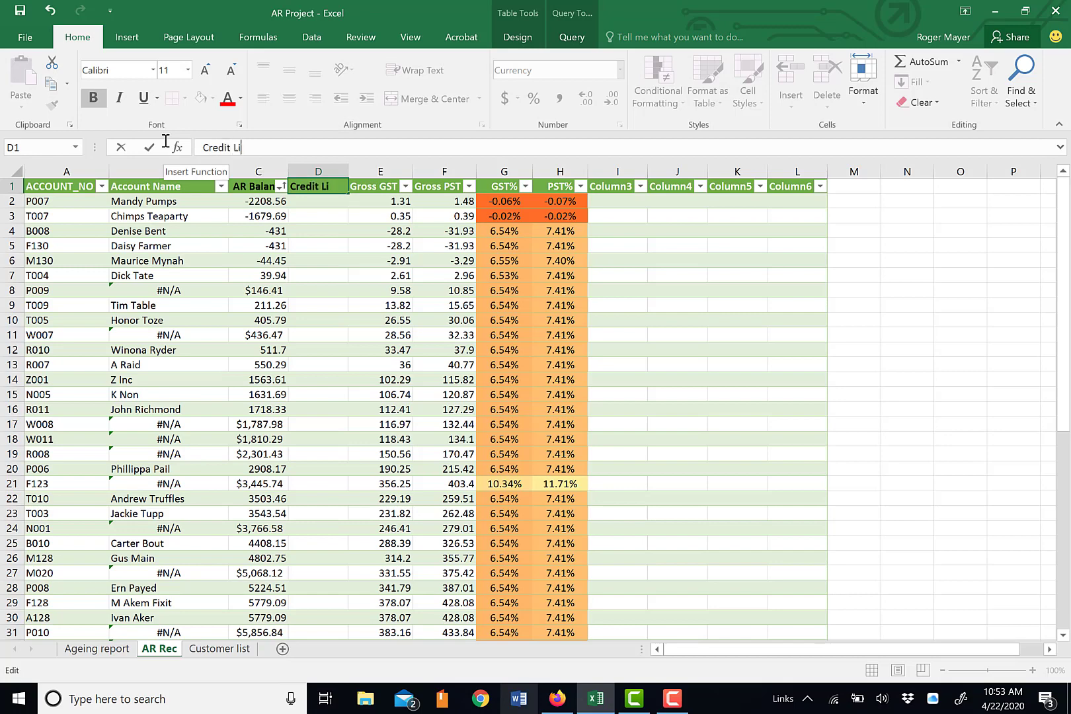
{"action": "type", "text": "mit"}
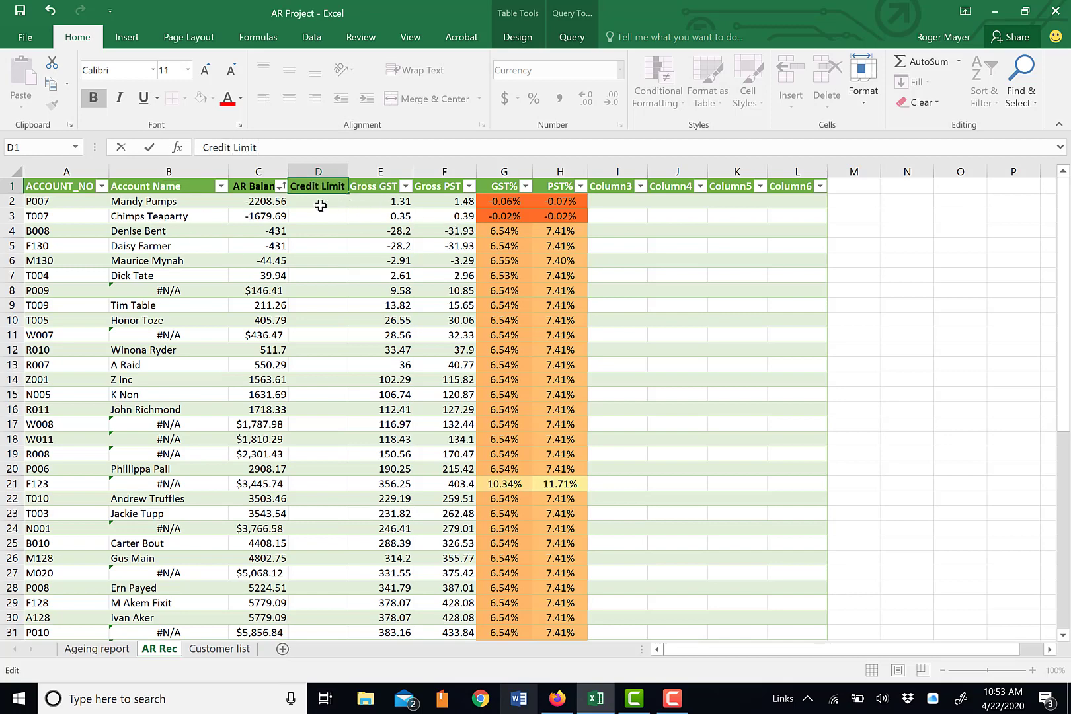
{"action": "left_click", "coordinate": [314, 204]}
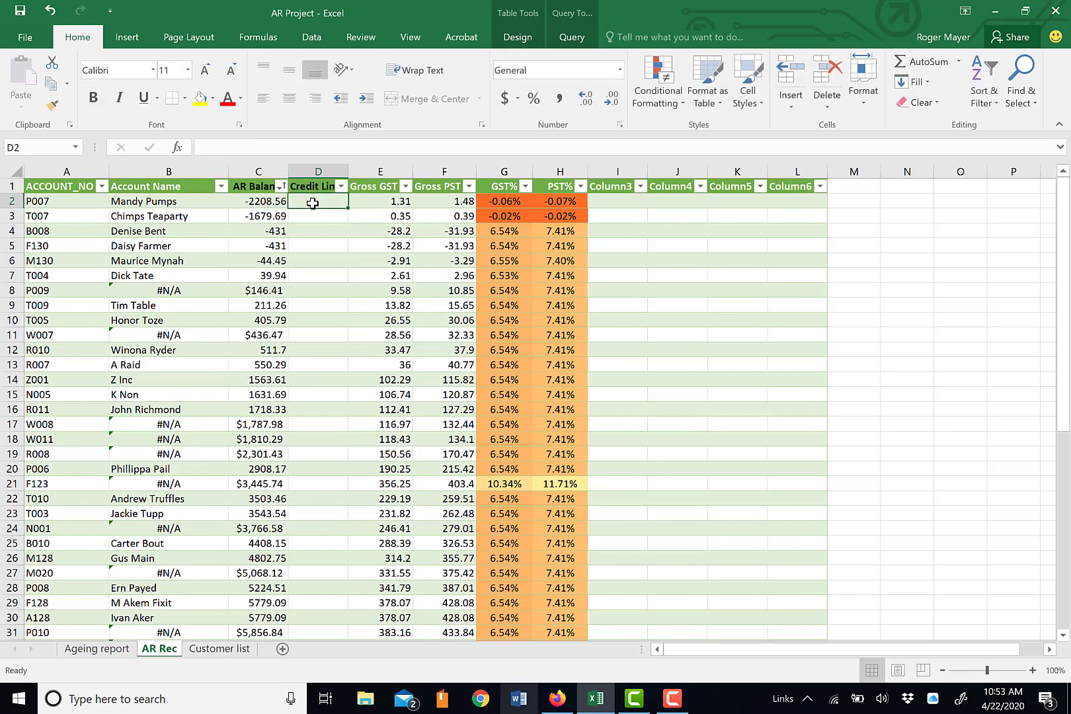
- Start a VLOOKUP formula in D2 of the Credit Limit column, using the row's ACCOUNT_NO as the lookup value
{"action": "left_click", "coordinate": [329, 259]}
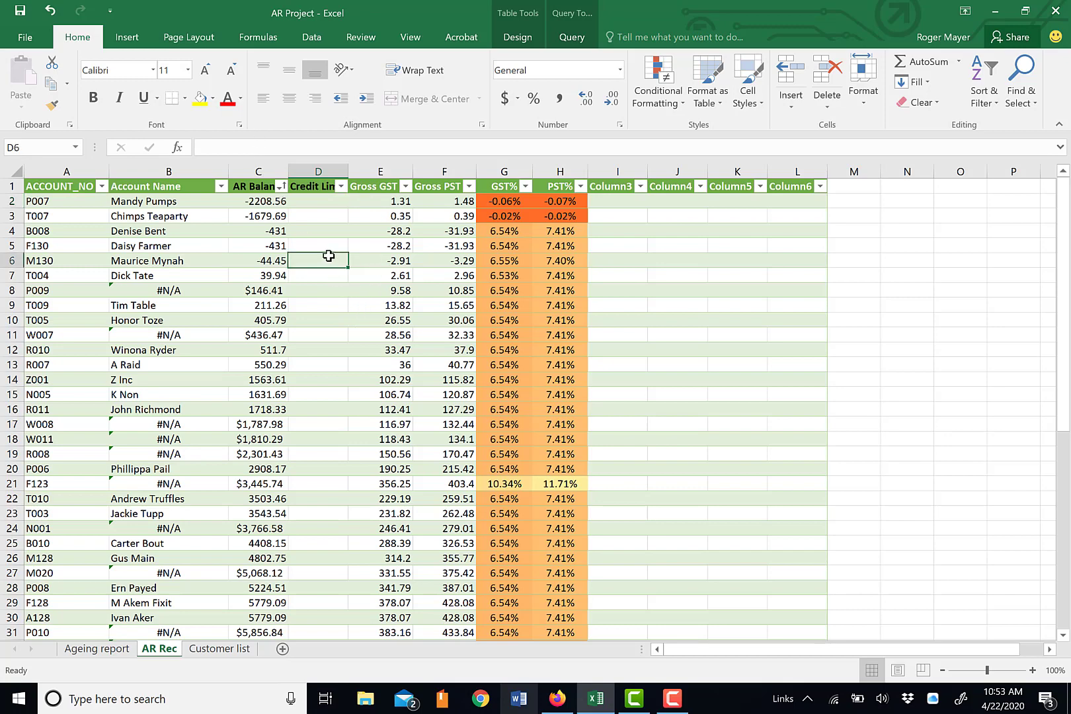
{"action": "left_click", "coordinate": [321, 201]}
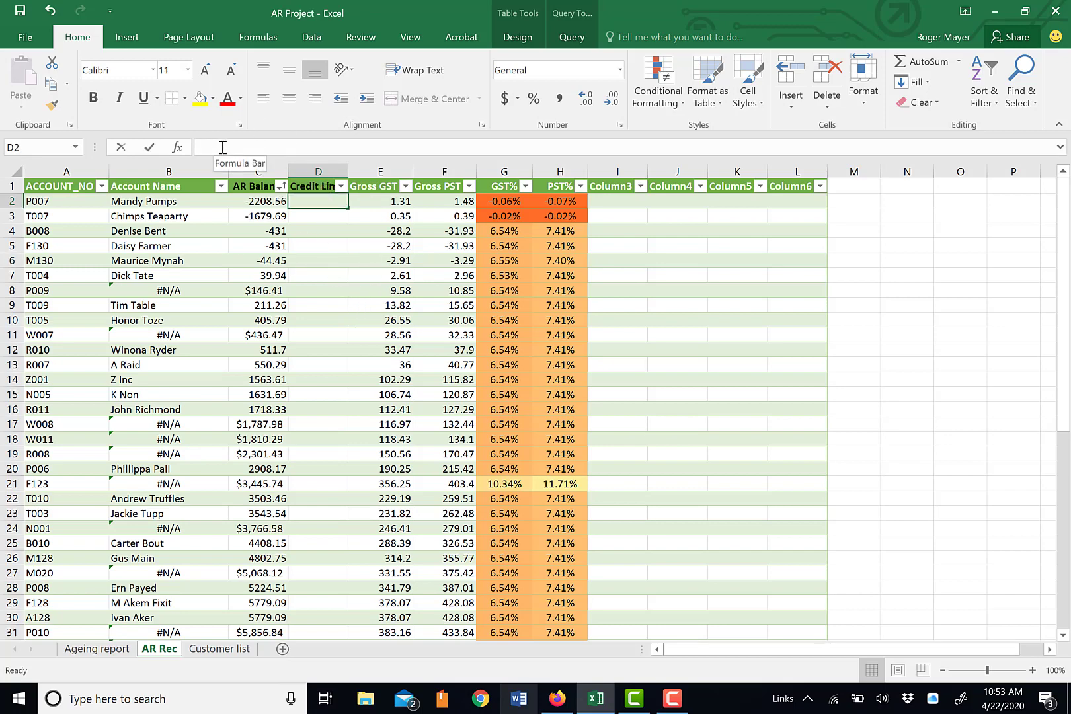
{"action": "left_click", "coordinate": [223, 147]}
{"action": "type", "text": "="}
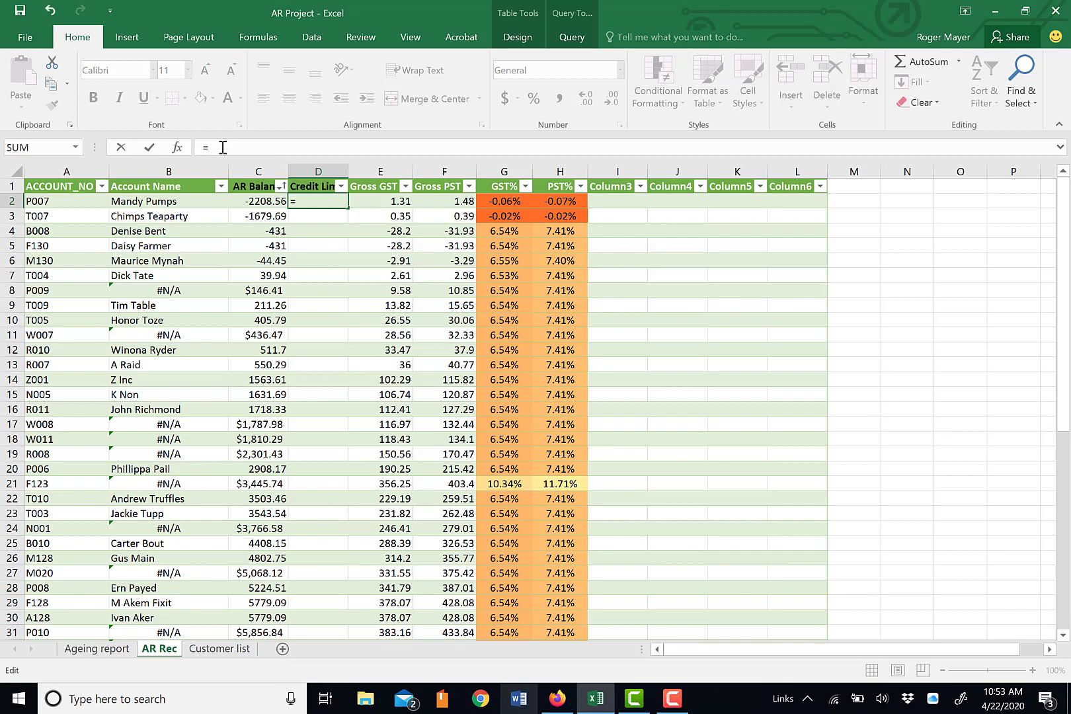
{"action": "type", "text": "vloo"}
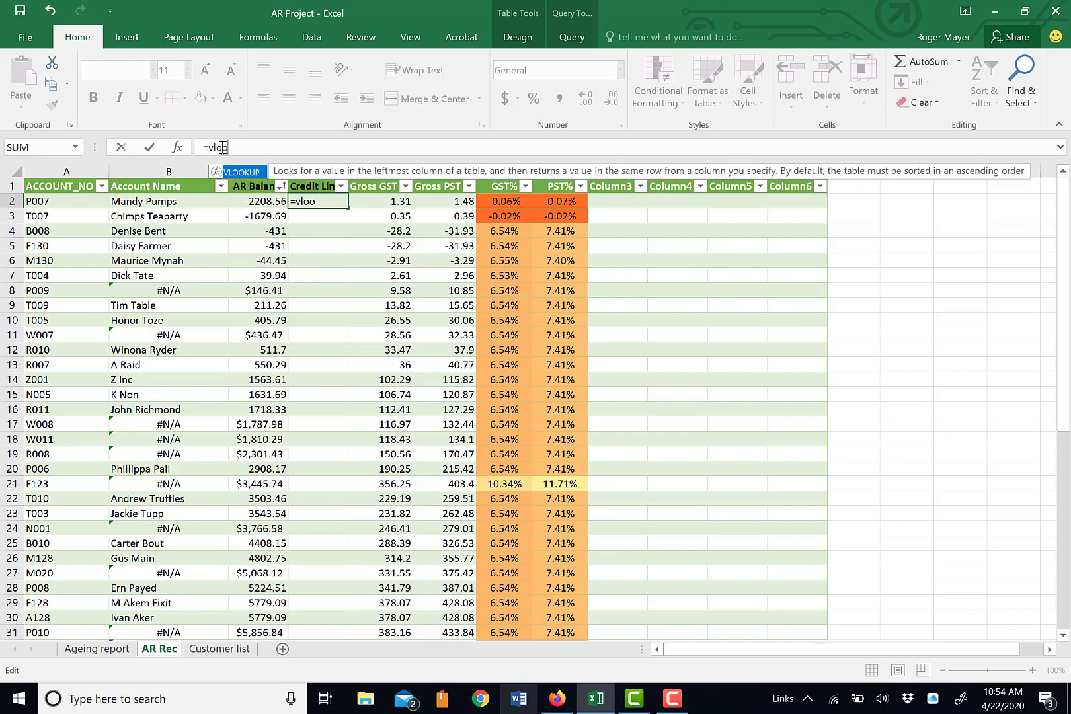
{"action": "type", "text": "kup("}
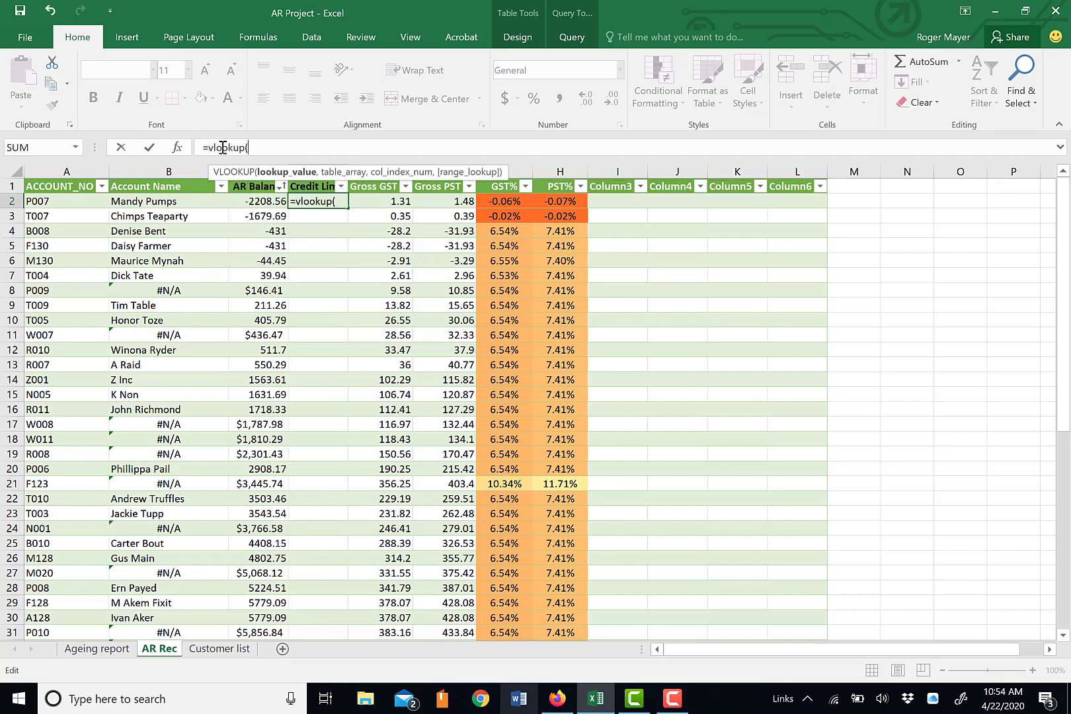
{"action": "left_click", "coordinate": [177, 149]}
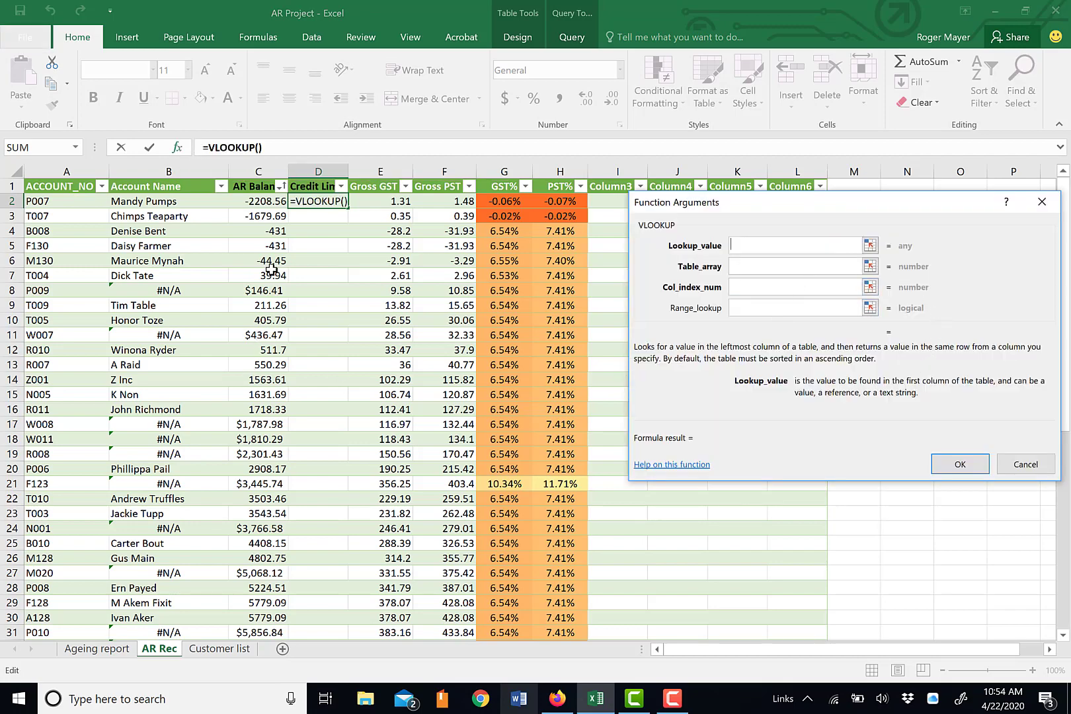
{"action": "left_click", "coordinate": [67, 202]}
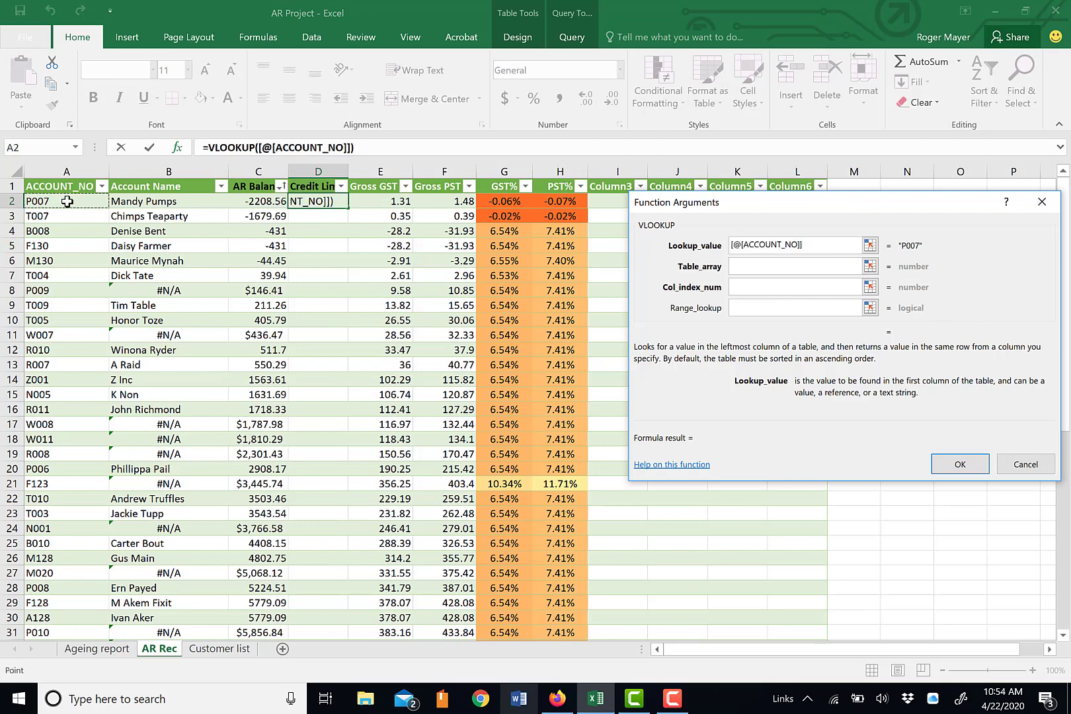
- Complete the VLOOKUP with columns A:C of the Customer list sheet as the table array, column index 3 and range lookup False
{"action": "left_click", "coordinate": [770, 262]}
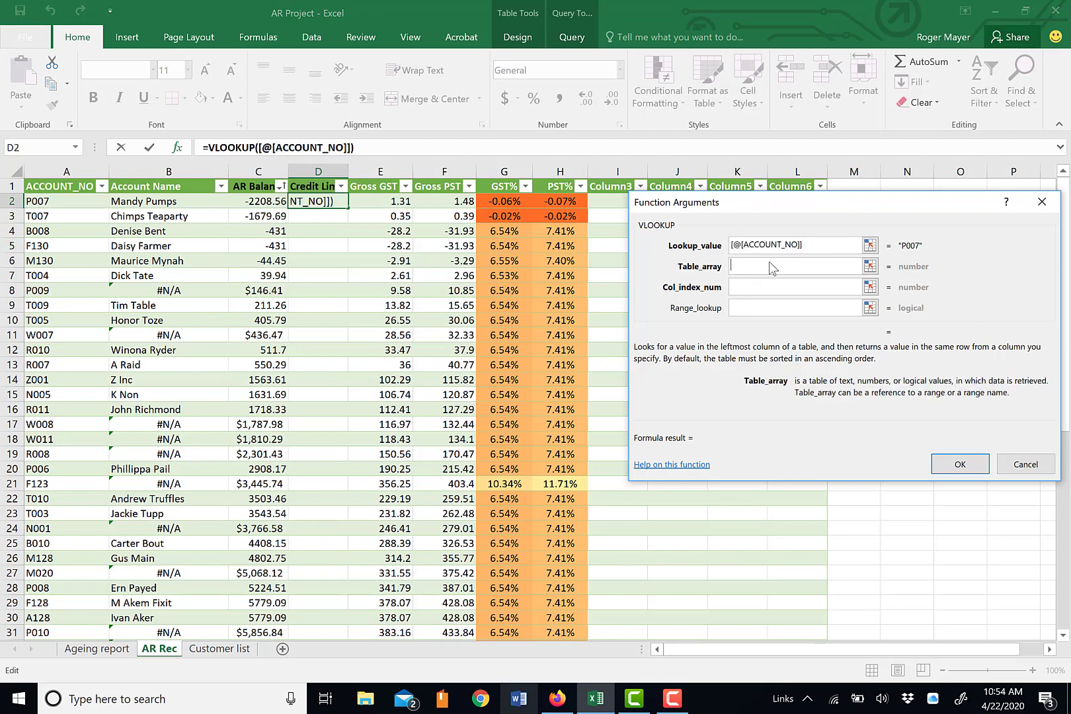
{"action": "left_click", "coordinate": [242, 650]}
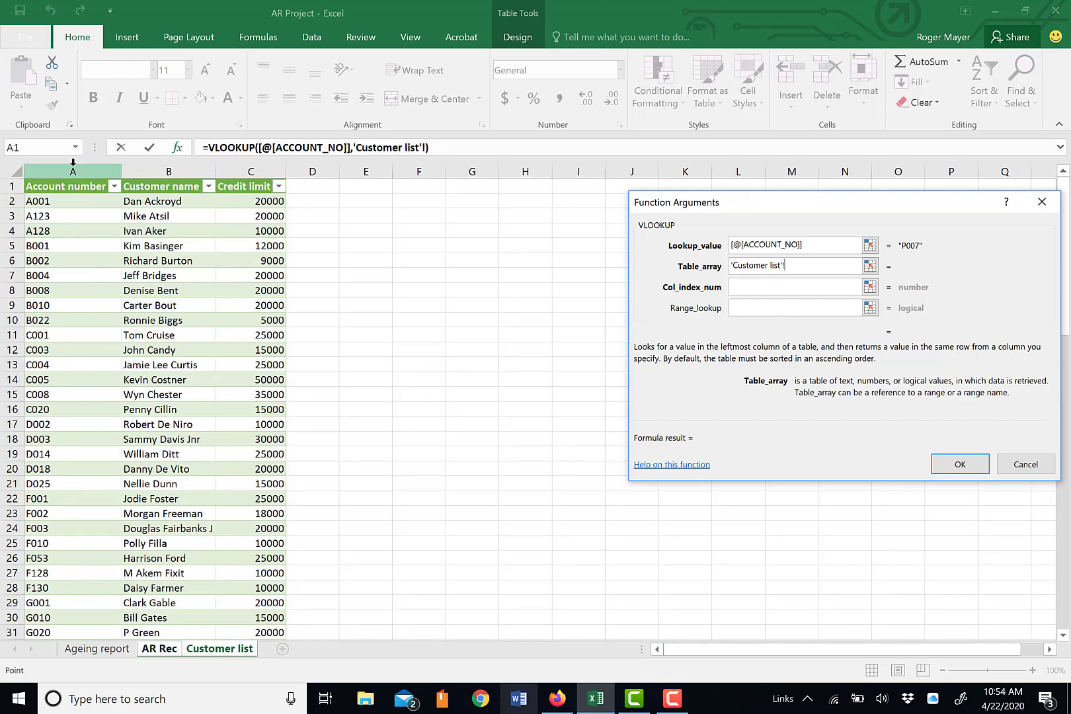
{"action": "left_click_drag", "start_coordinate": [73, 161], "coordinate": [271, 173]}
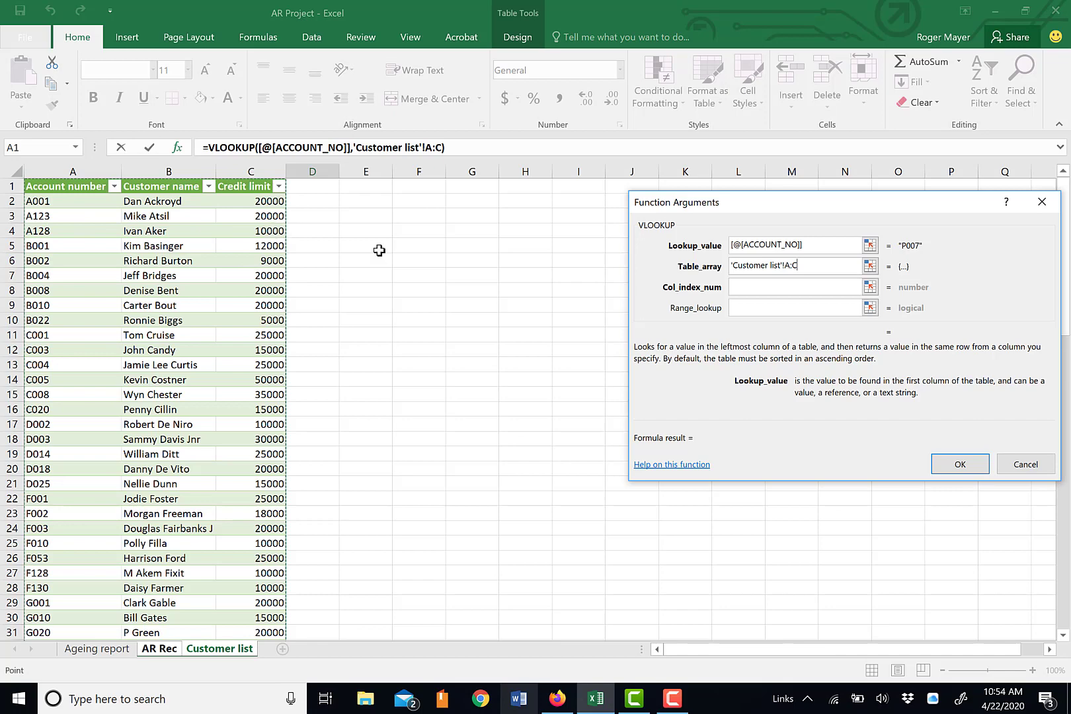
{"action": "left_click", "coordinate": [747, 288]}
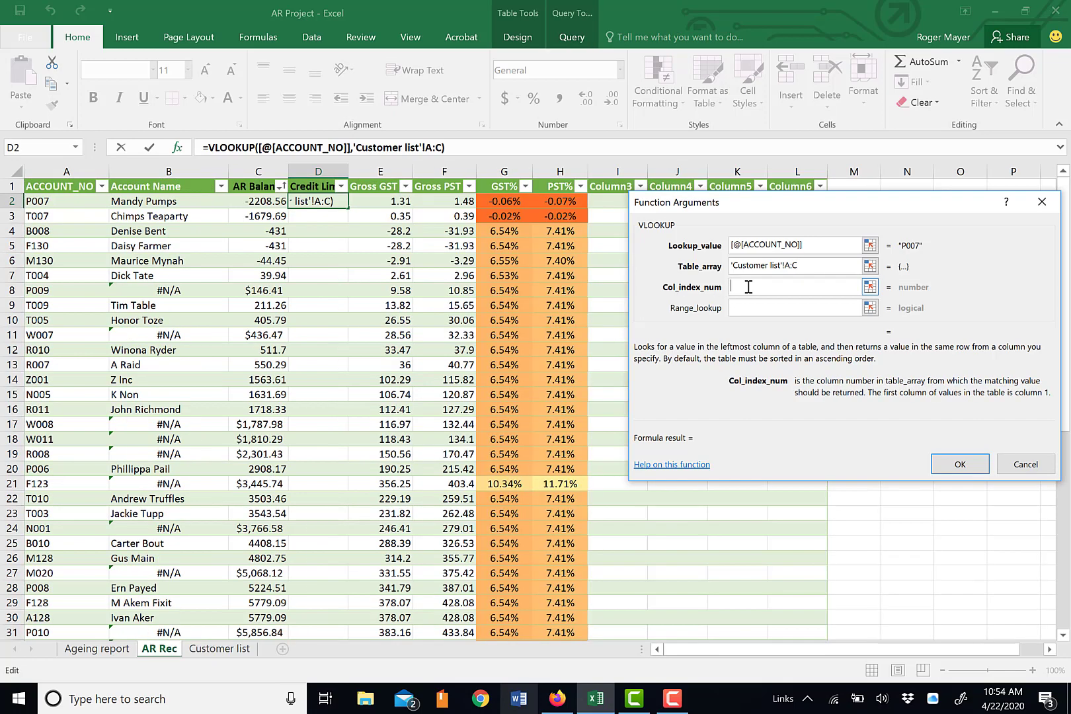
{"action": "type", "text": "3"}
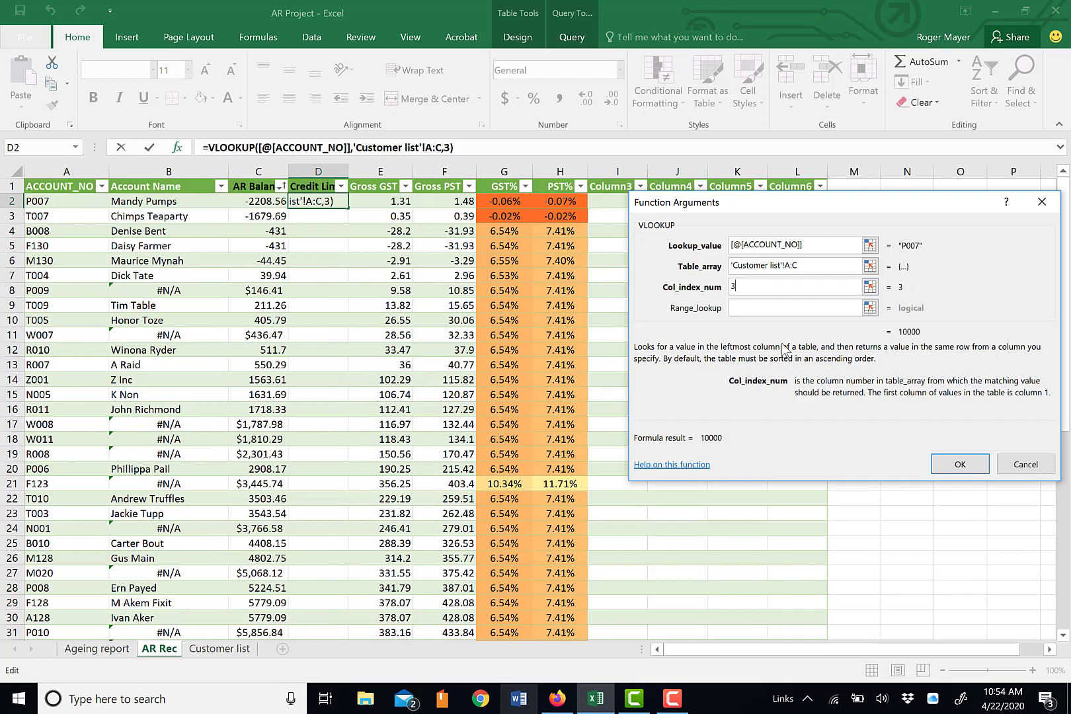
{"action": "left_click", "coordinate": [797, 307]}
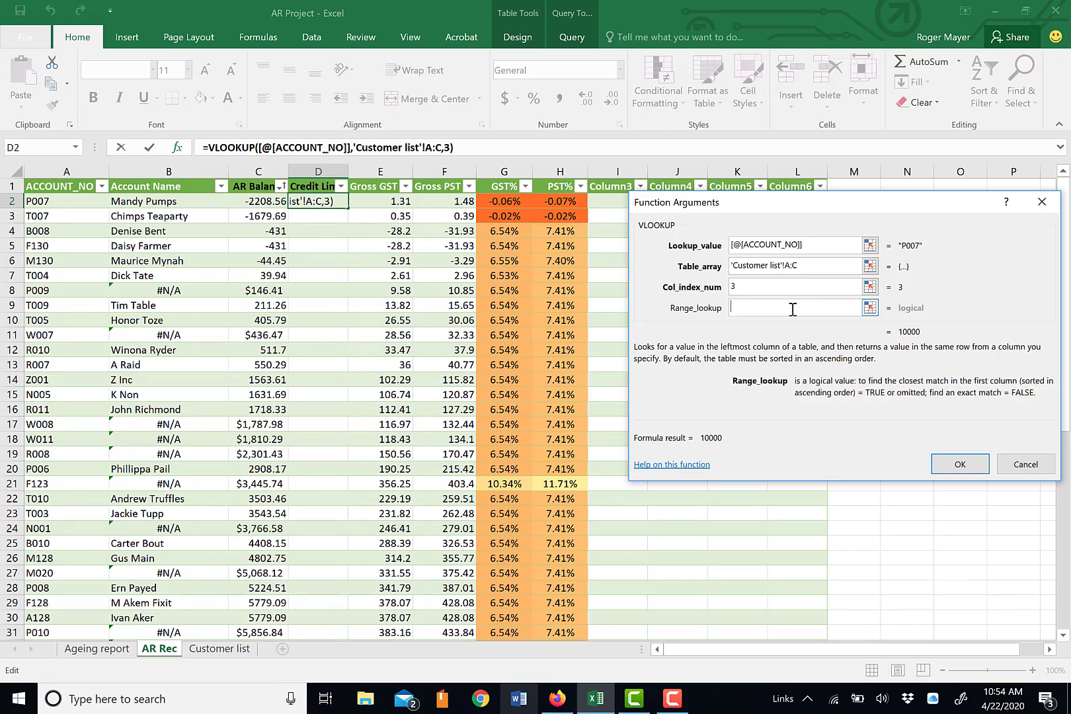
{"action": "type", "text": "F"}
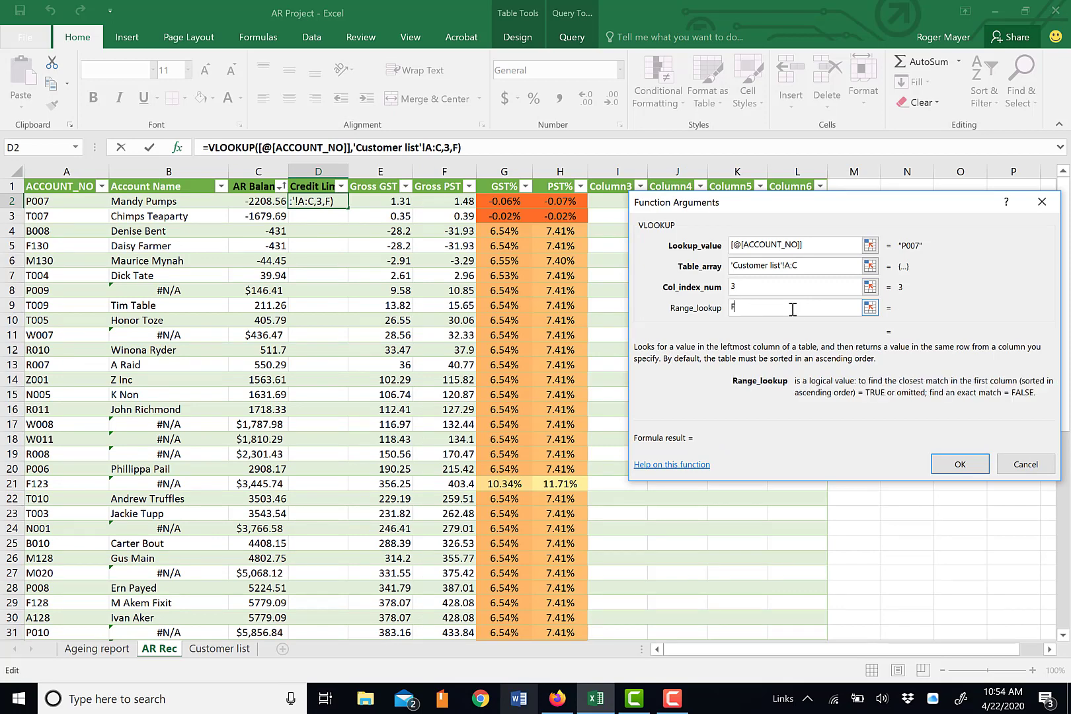
{"action": "type", "text": "alse"}
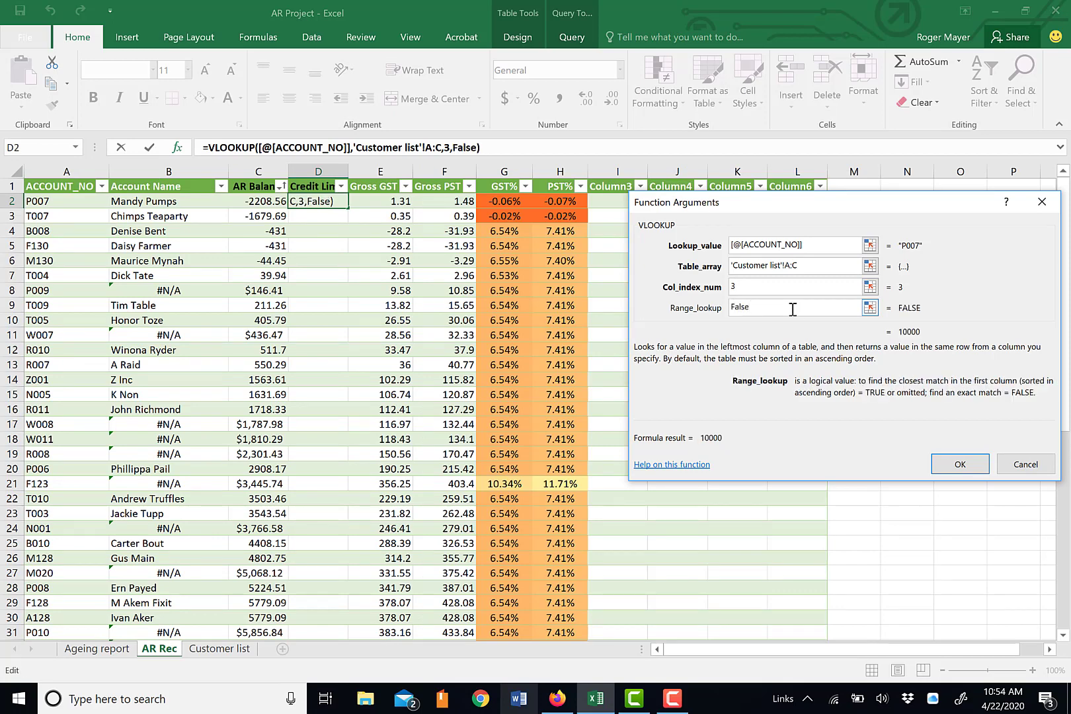
{"action": "left_click", "coordinate": [958, 462]}
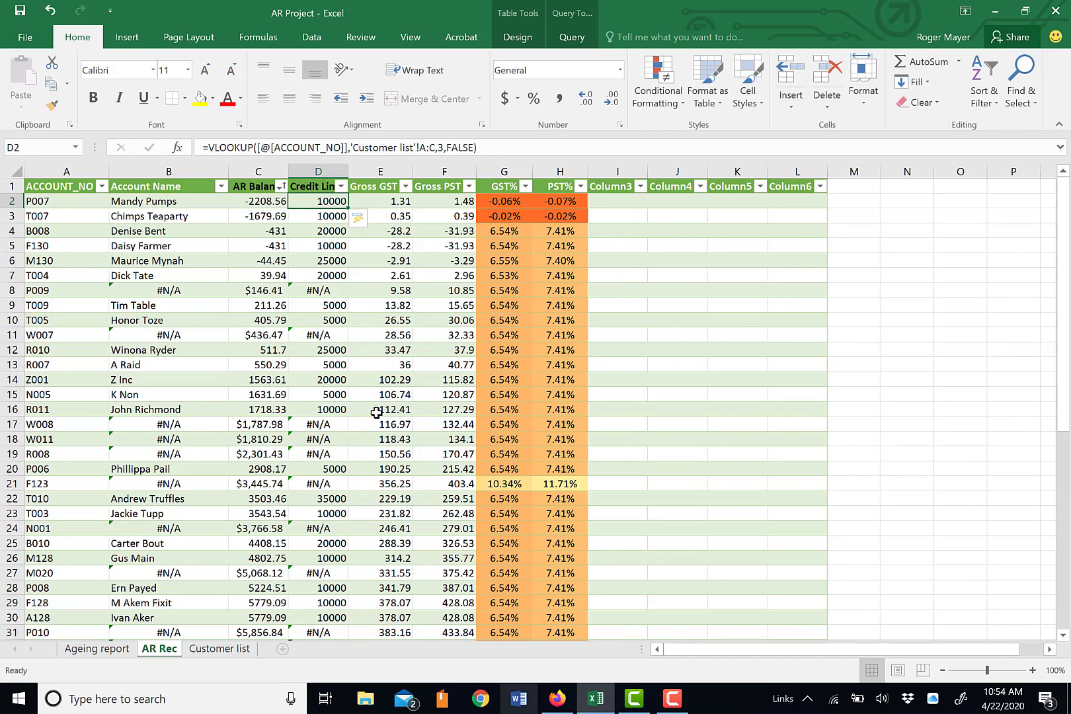
- Filter the Credit Limit column to exclude the #N/A entries
{"action": "left_click", "coordinate": [341, 187]}
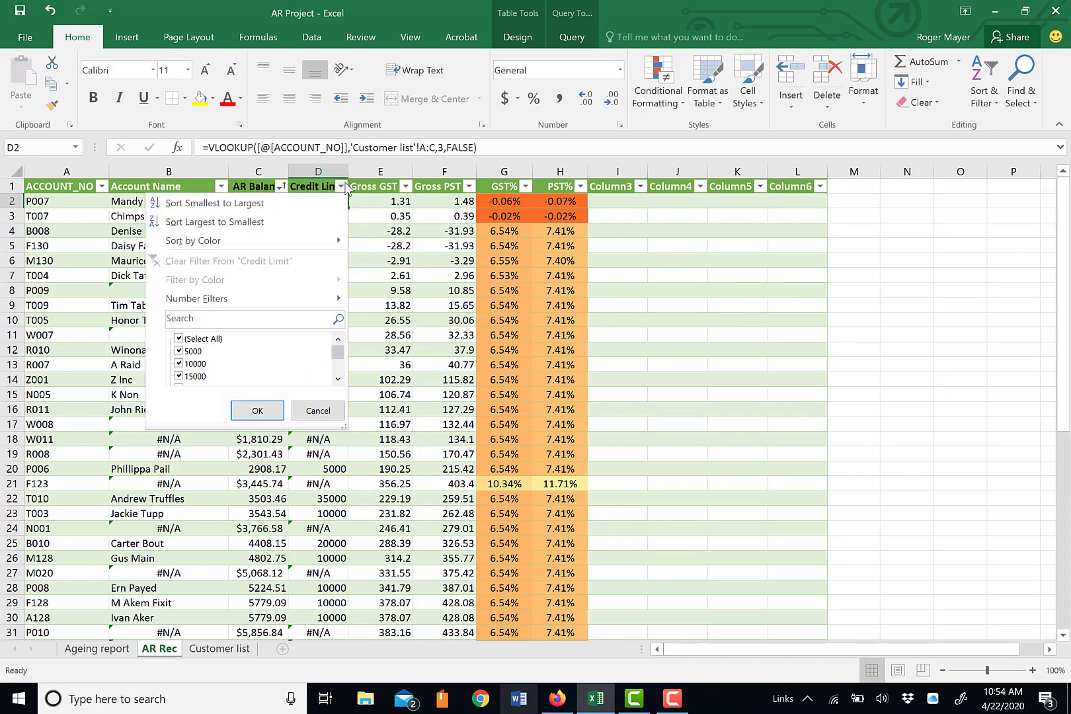
{"action": "left_click_drag", "start_coordinate": [337, 352], "coordinate": [336, 373]}
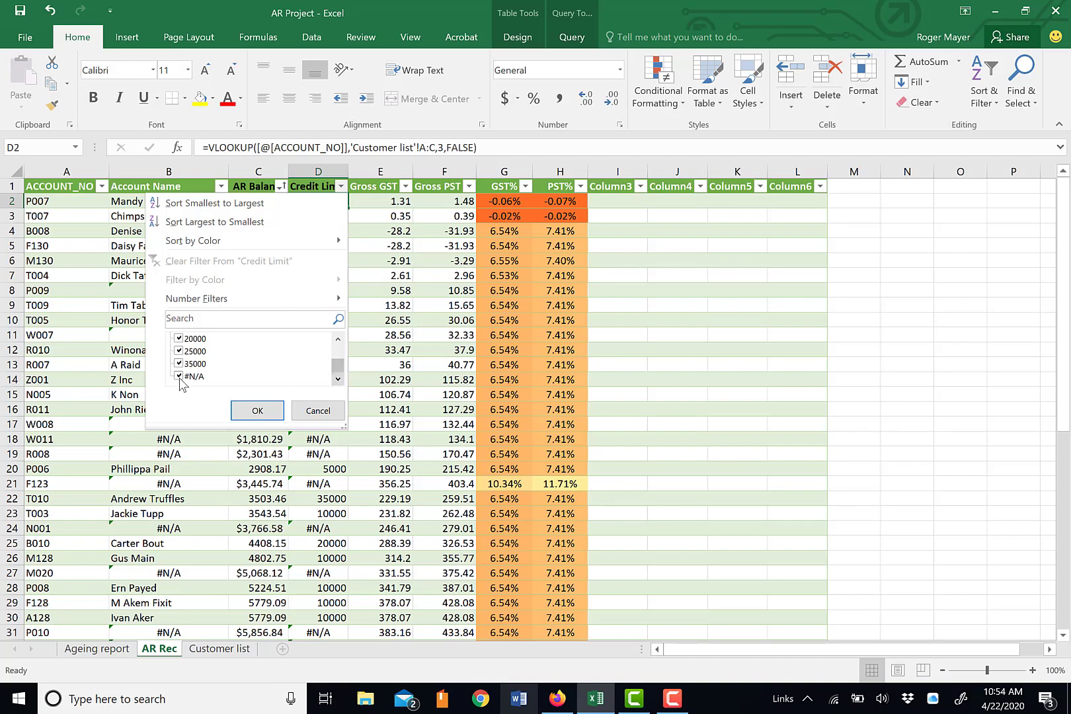
{"action": "left_click", "coordinate": [193, 376]}
{"action": "left_click", "coordinate": [257, 410]}
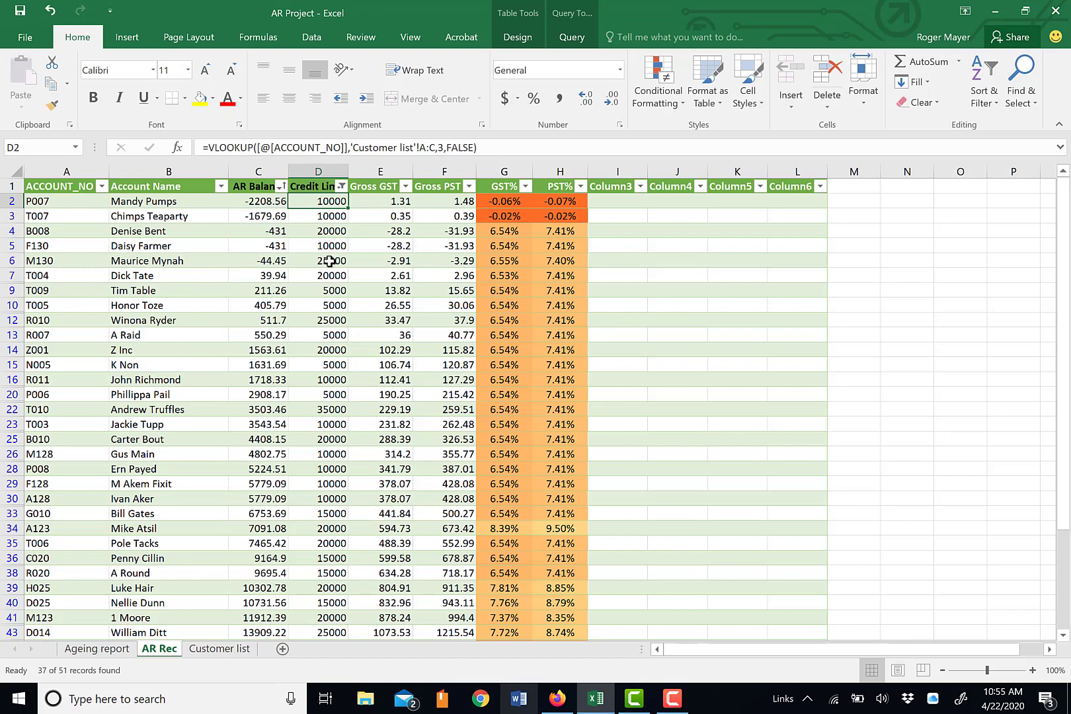
- Insert a new column before Gross GST and name its header AR-CL
{"action": "left_click", "coordinate": [382, 172]}
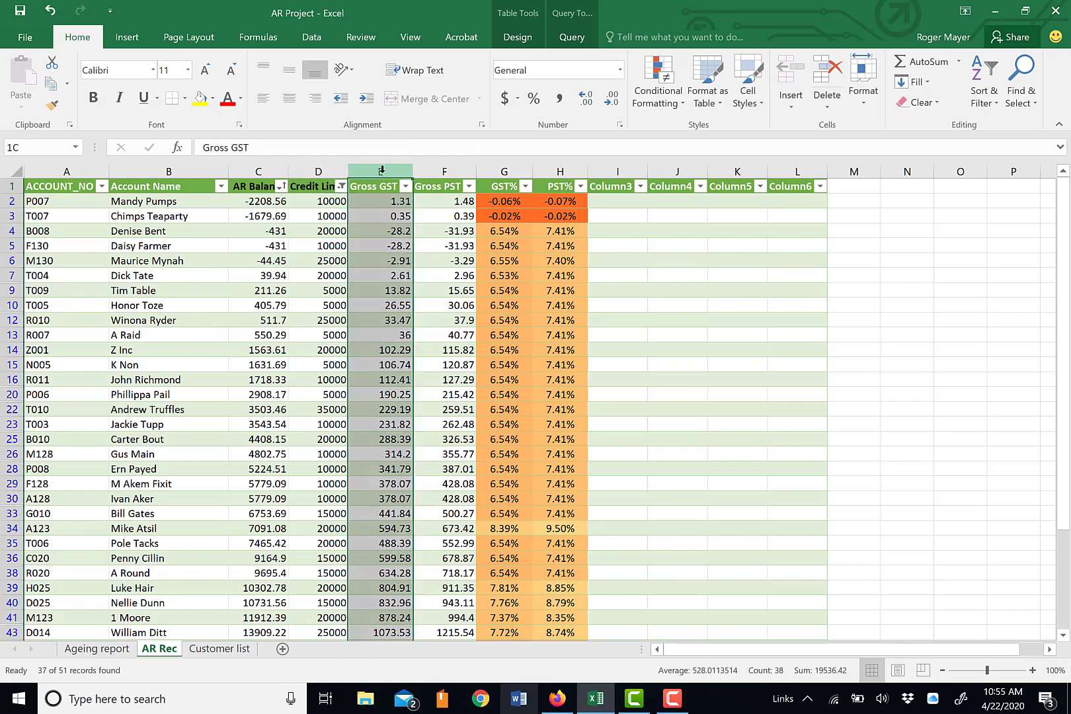
{"action": "right_click", "coordinate": [383, 173]}
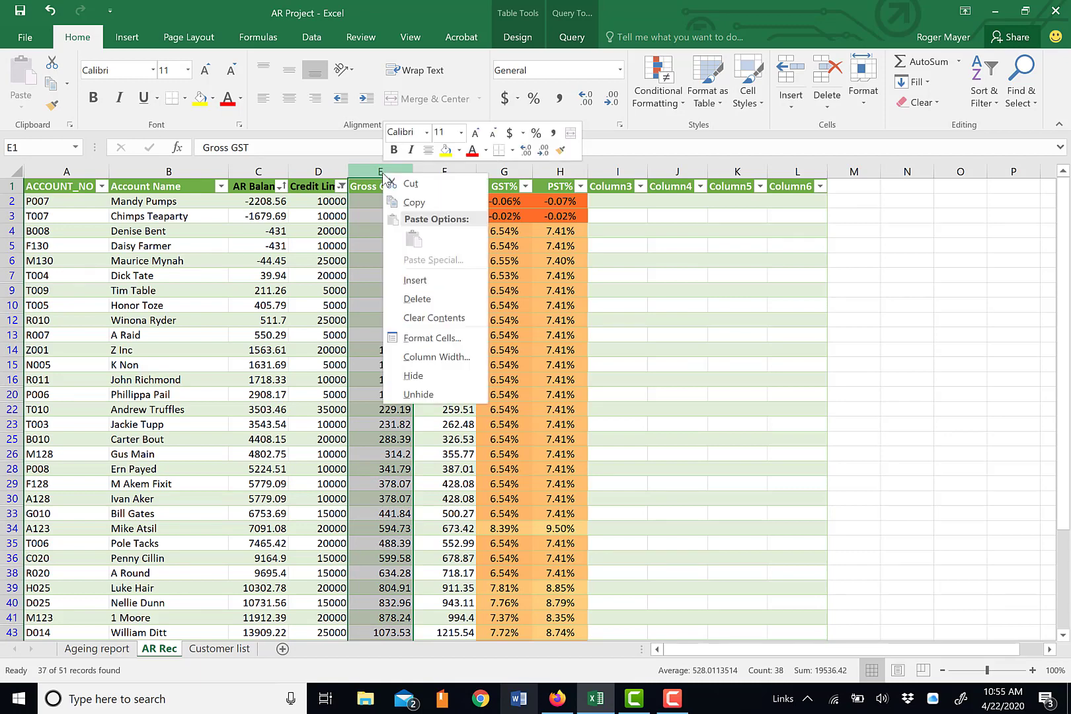
{"action": "left_click", "coordinate": [417, 281]}
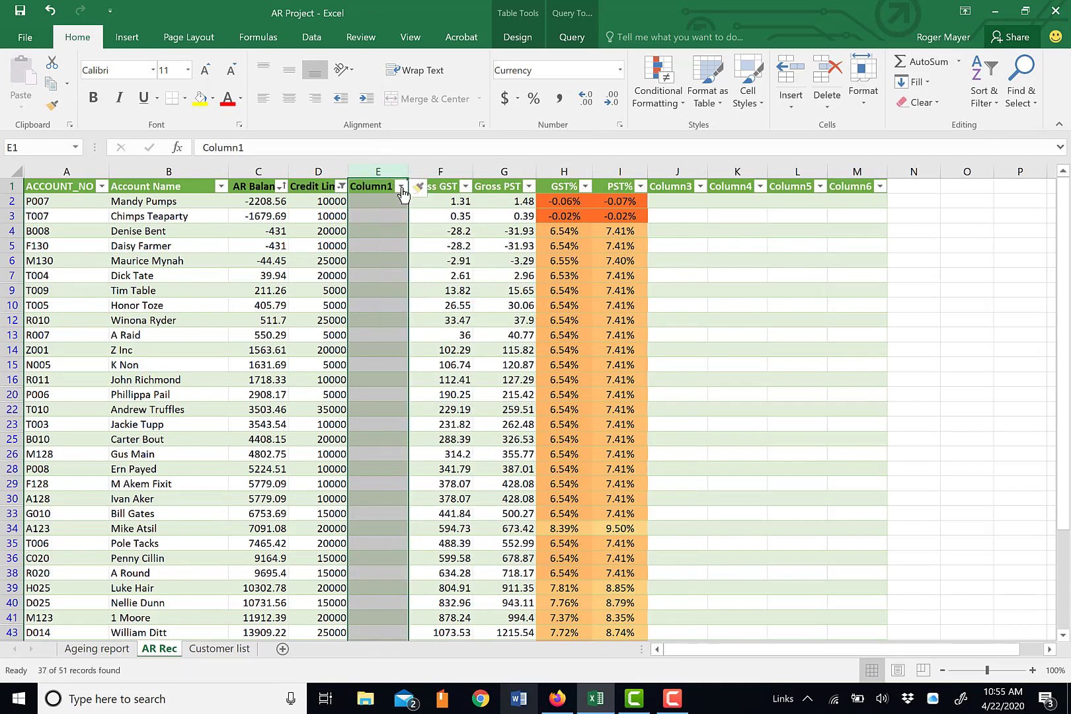
{"action": "left_click", "coordinate": [376, 187]}
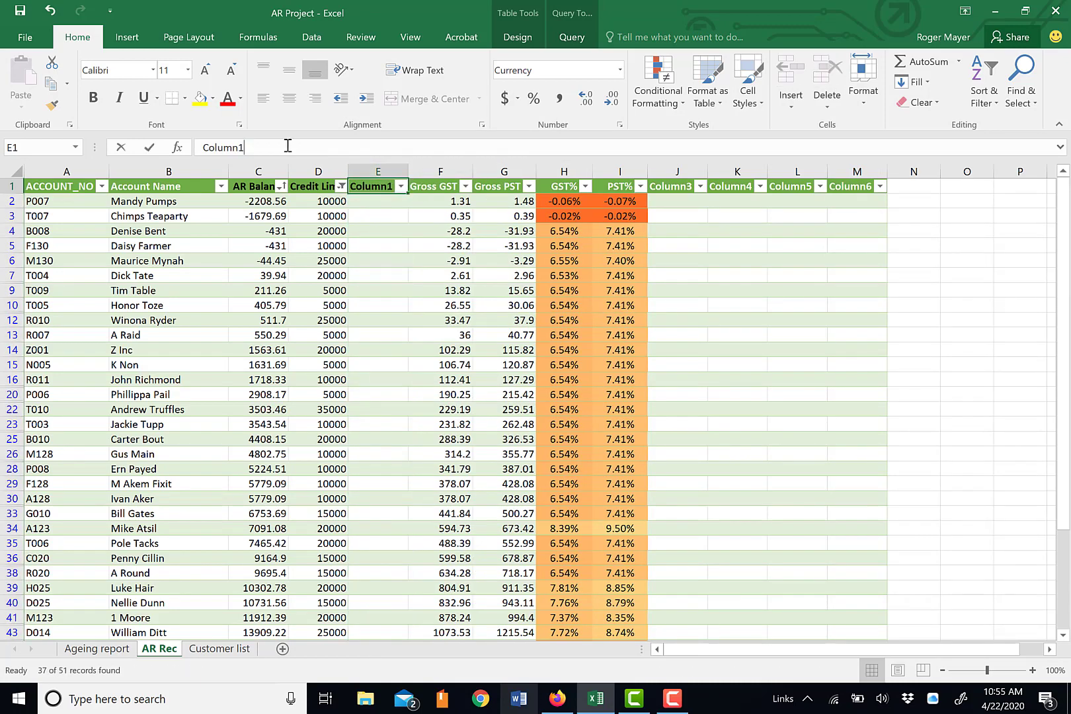
{"action": "double_click", "coordinate": [223, 146]}
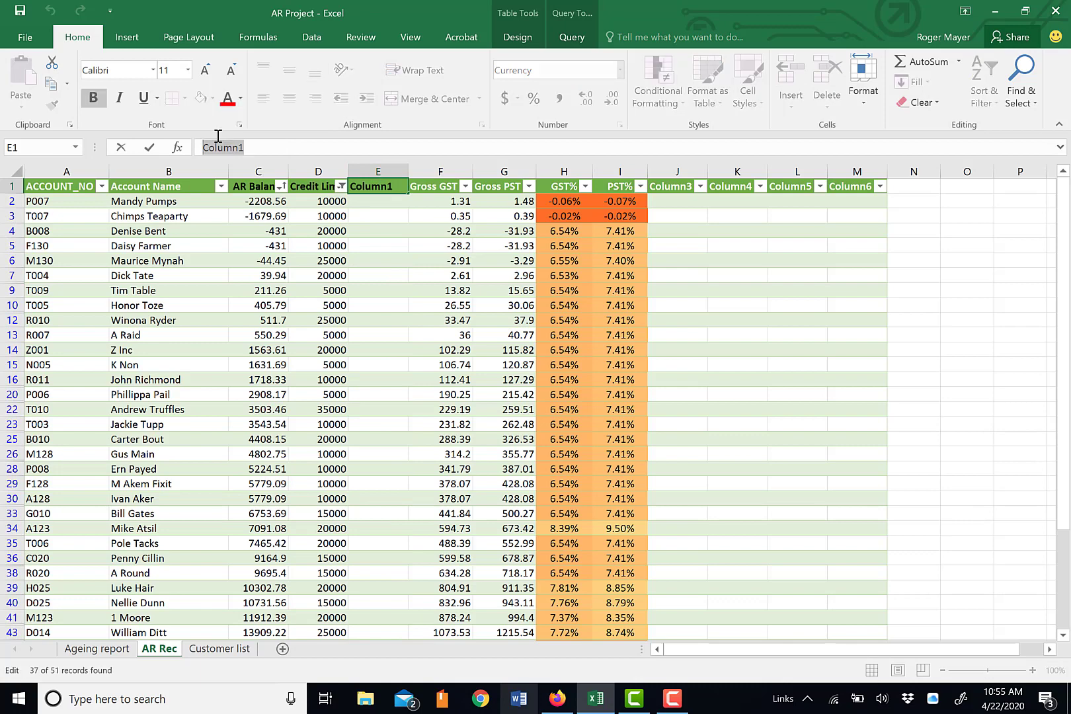
{"action": "type", "text": "AR-"}
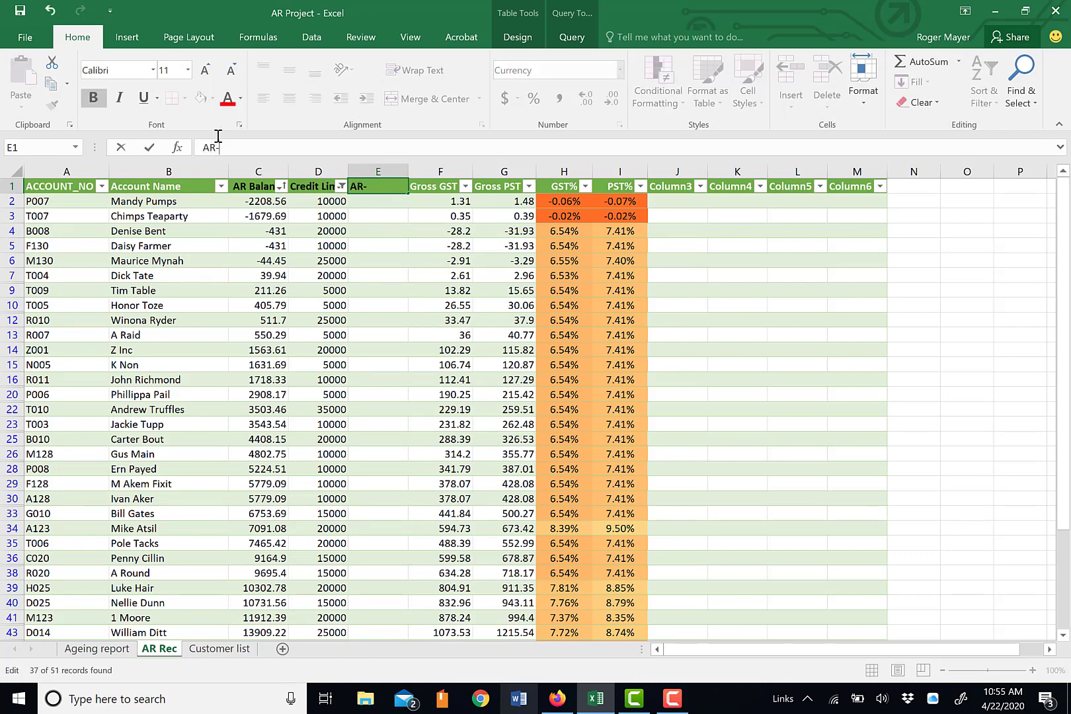
{"action": "type", "text": "CL"}
{"action": "key", "text": "Return"}
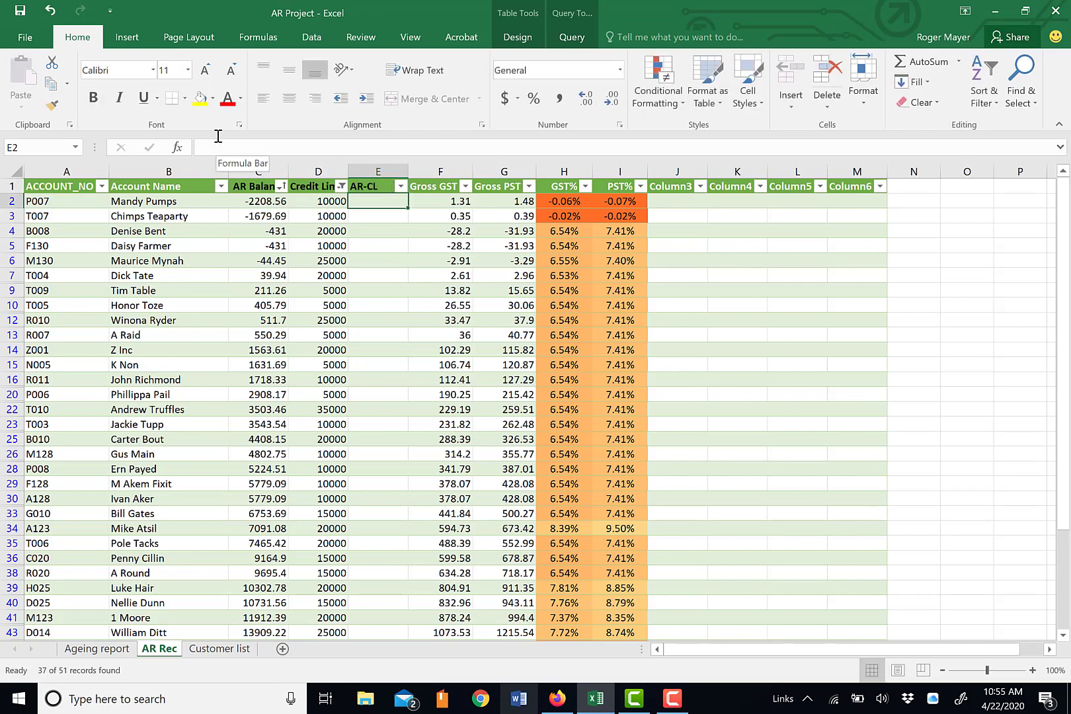
- Fill the AR-CL column with a formula in E2 that subtracts the row's Credit Limit from its AR Balance
{"action": "type", "text": "="}
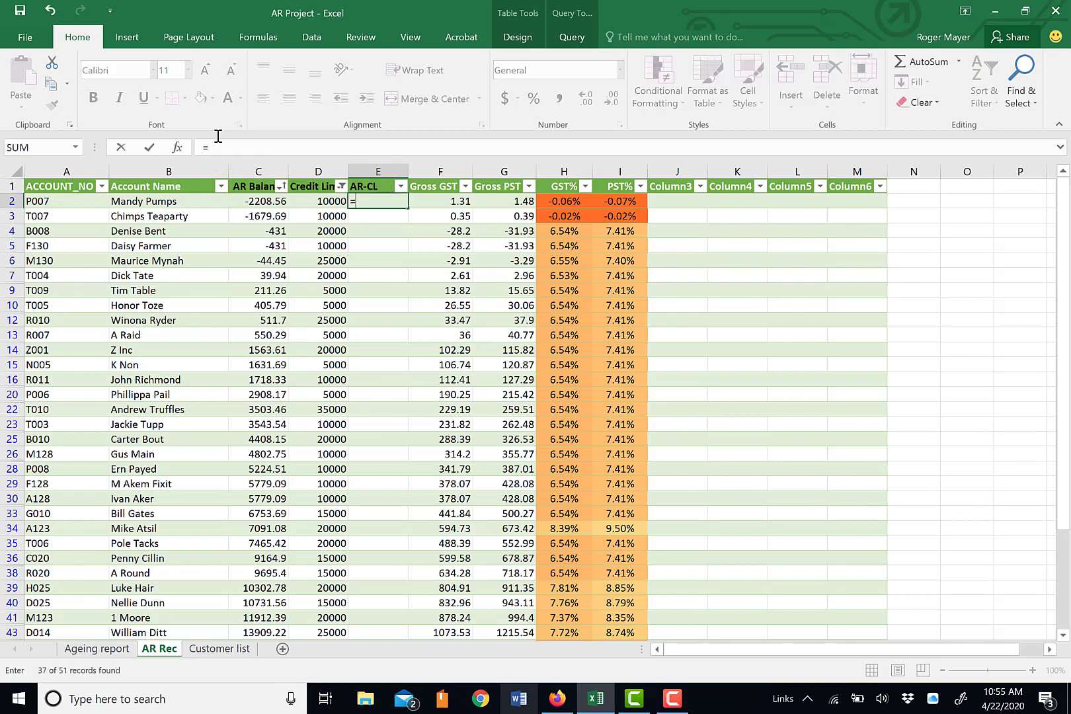
{"action": "left_click", "coordinate": [255, 201]}
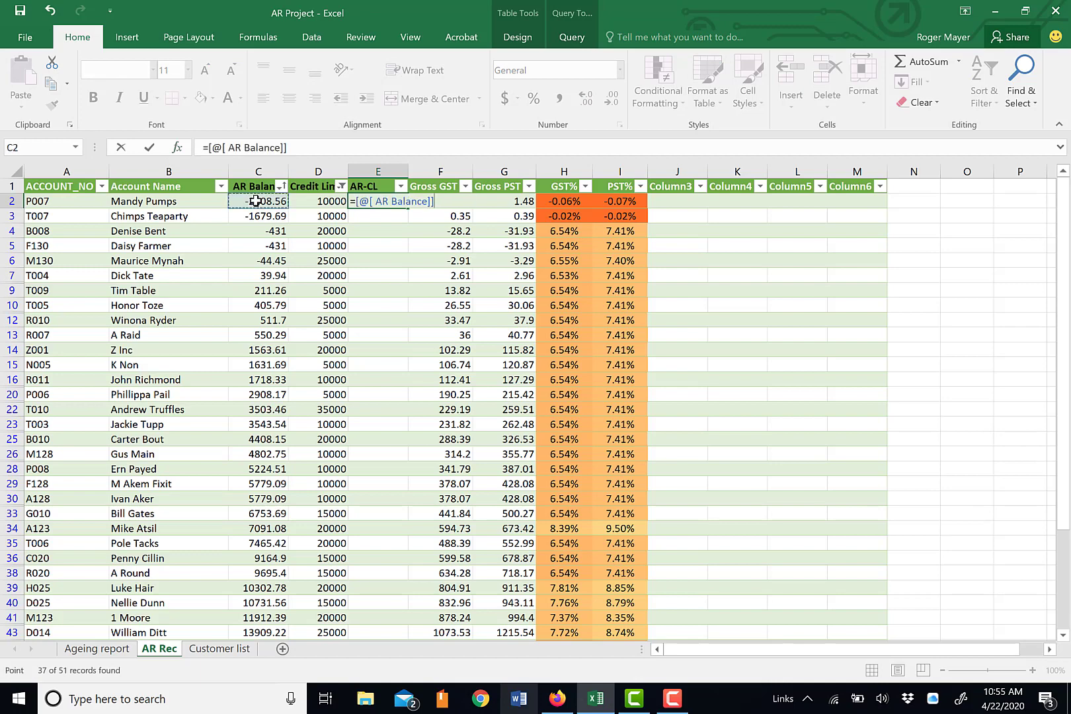
{"action": "type", "text": "-"}
{"action": "left_click", "coordinate": [317, 200]}
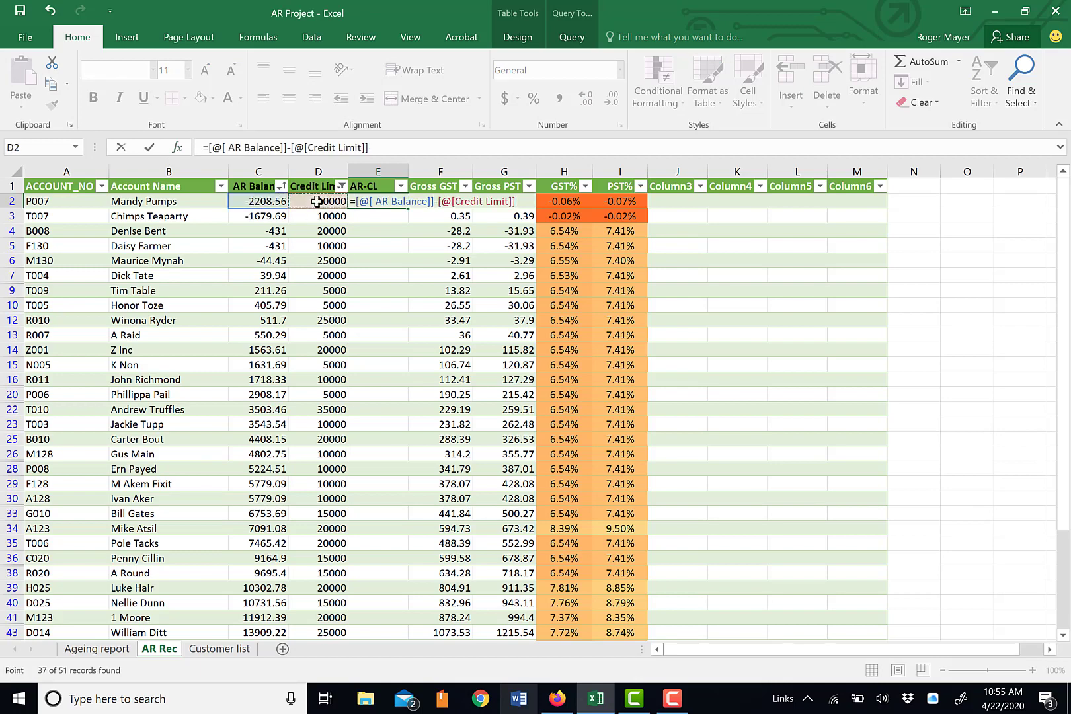
{"action": "key", "text": "Return"}
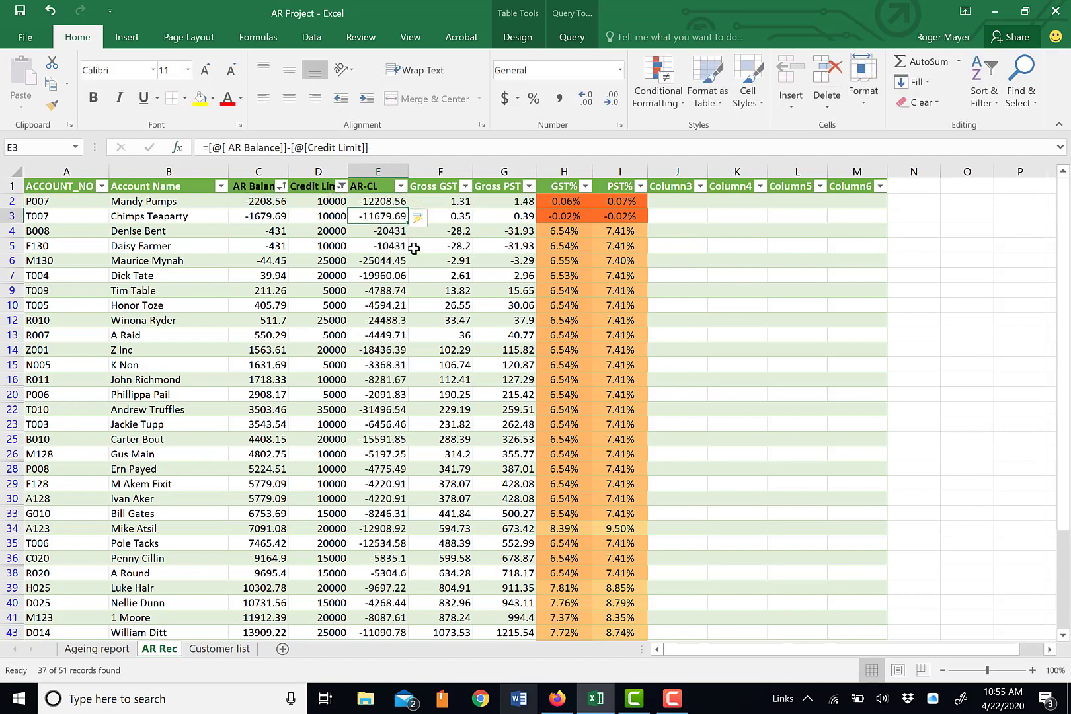
- Filter the AR-CL column to show only values greater than 0
{"action": "left_click", "coordinate": [402, 188]}
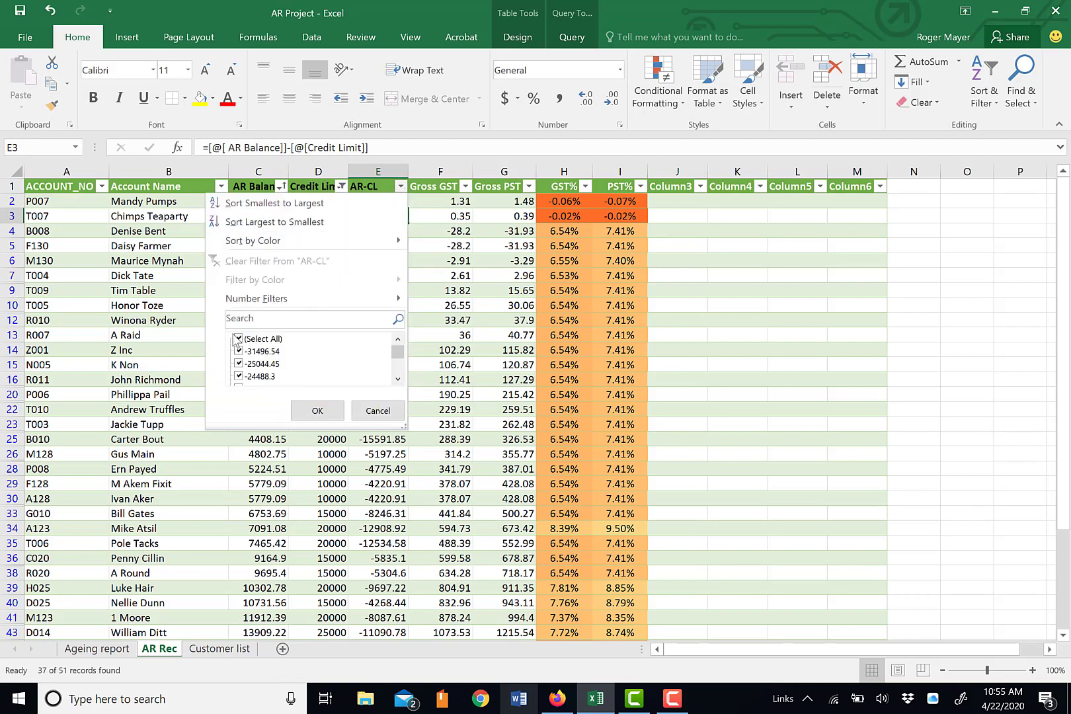
{"action": "mouse_move", "coordinate": [269, 300]}
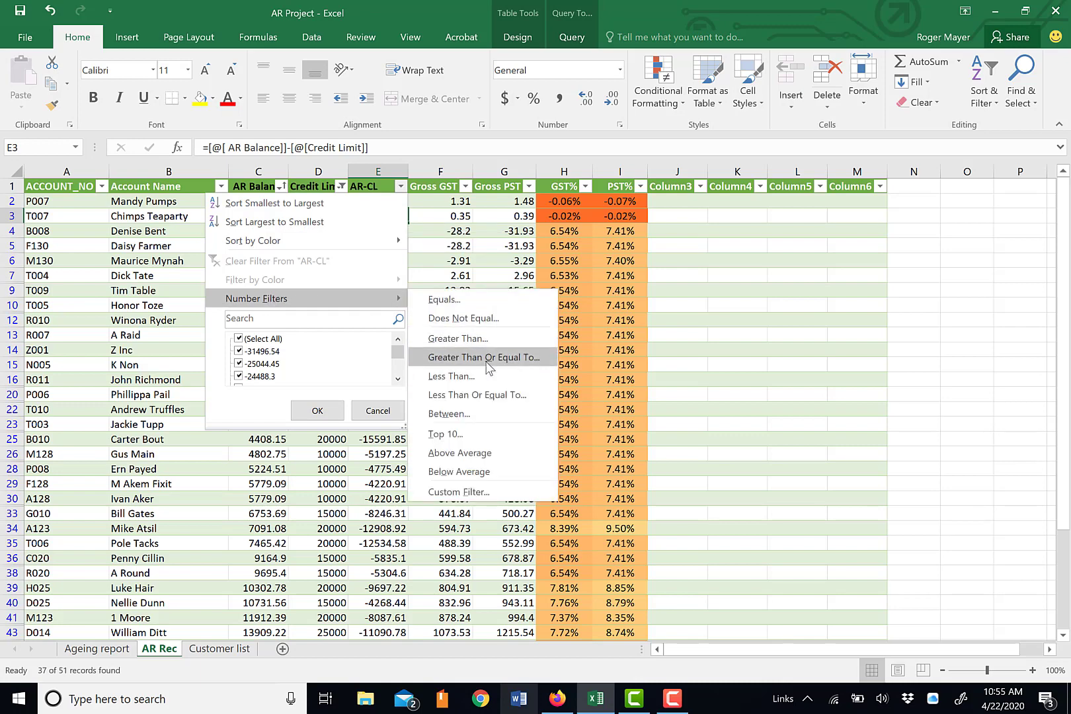
{"action": "left_click", "coordinate": [487, 340]}
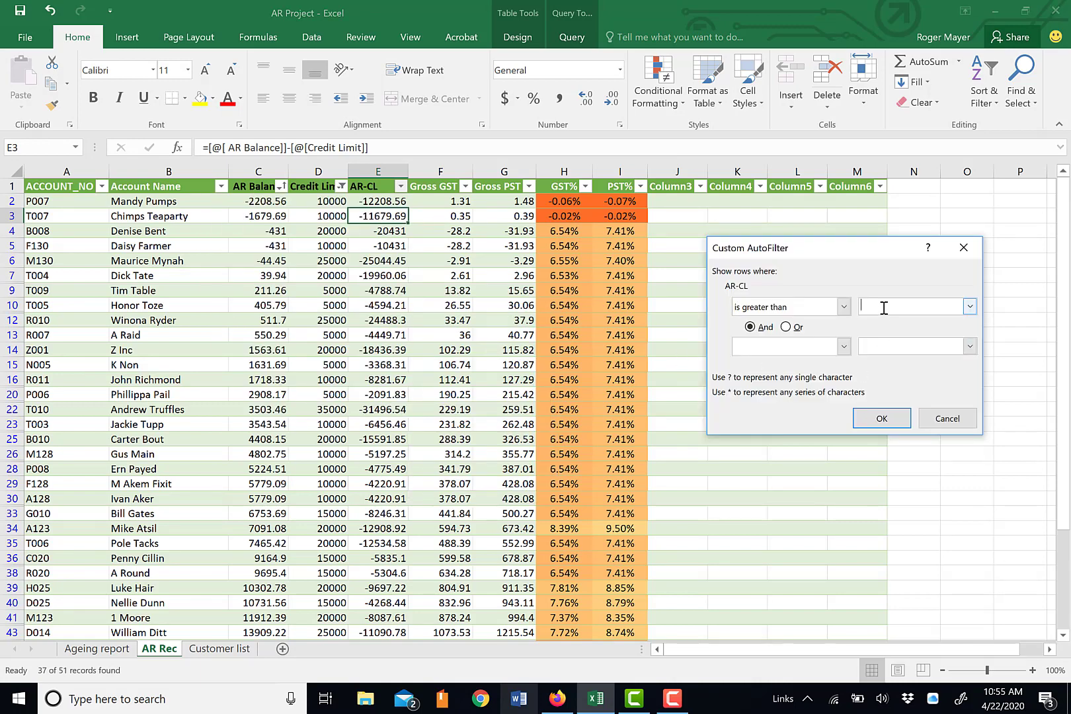
{"action": "type", "text": "0"}
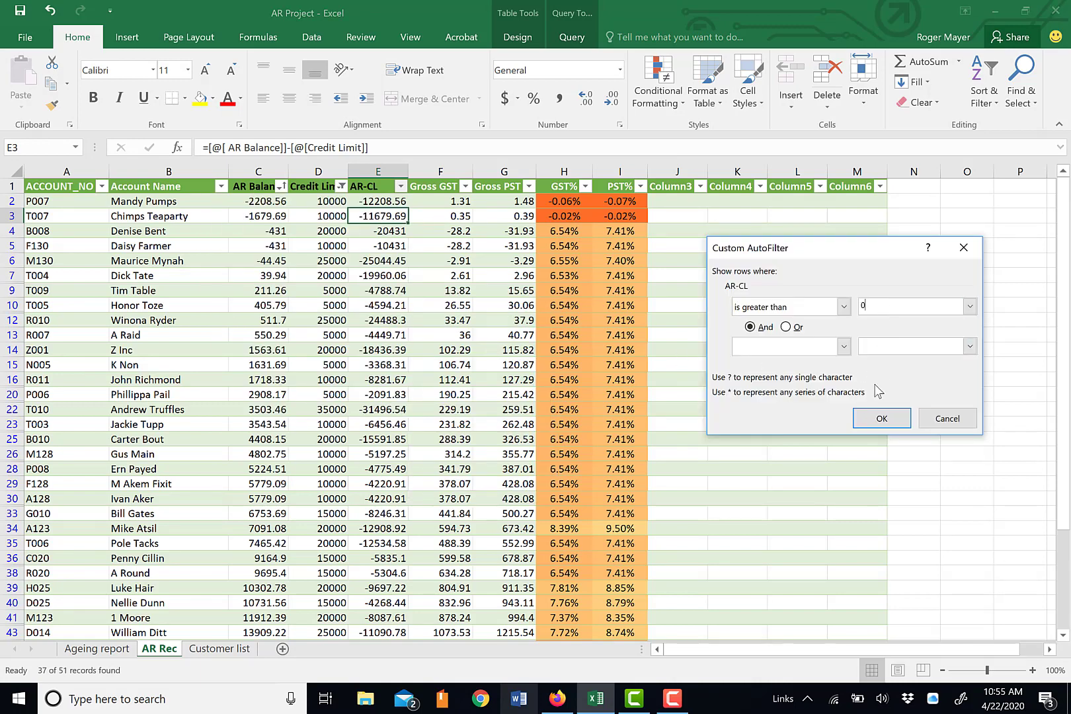
{"action": "left_click", "coordinate": [882, 417]}
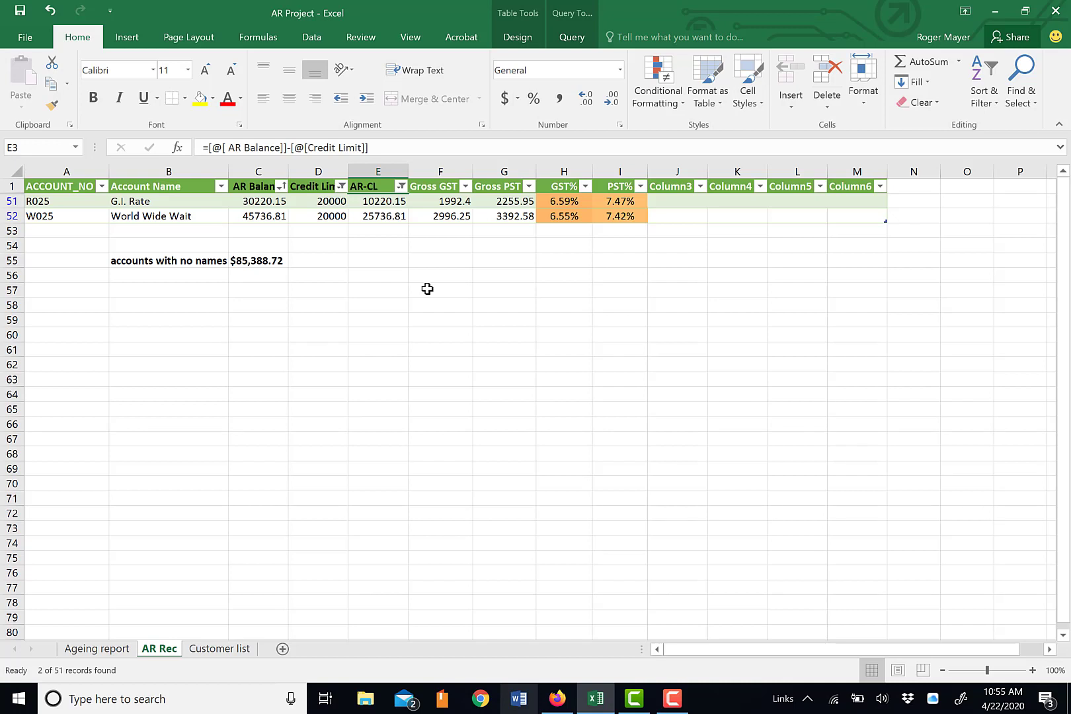
{"action": "left_click", "coordinate": [452, 171]}
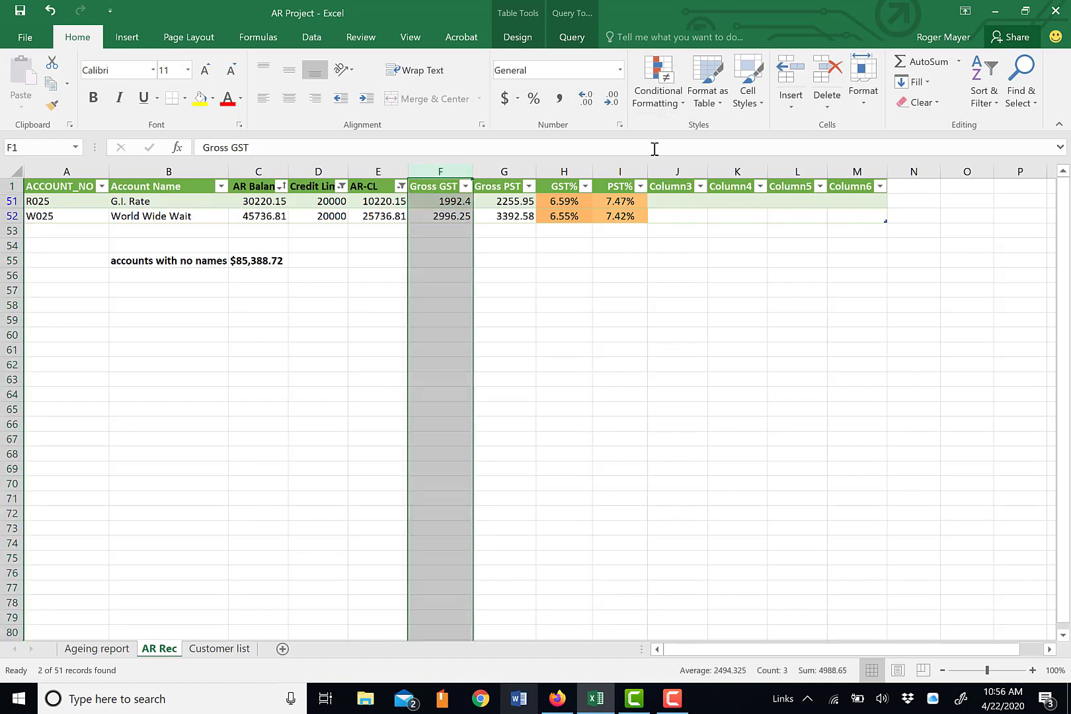
{"action": "left_click", "coordinate": [737, 438]}
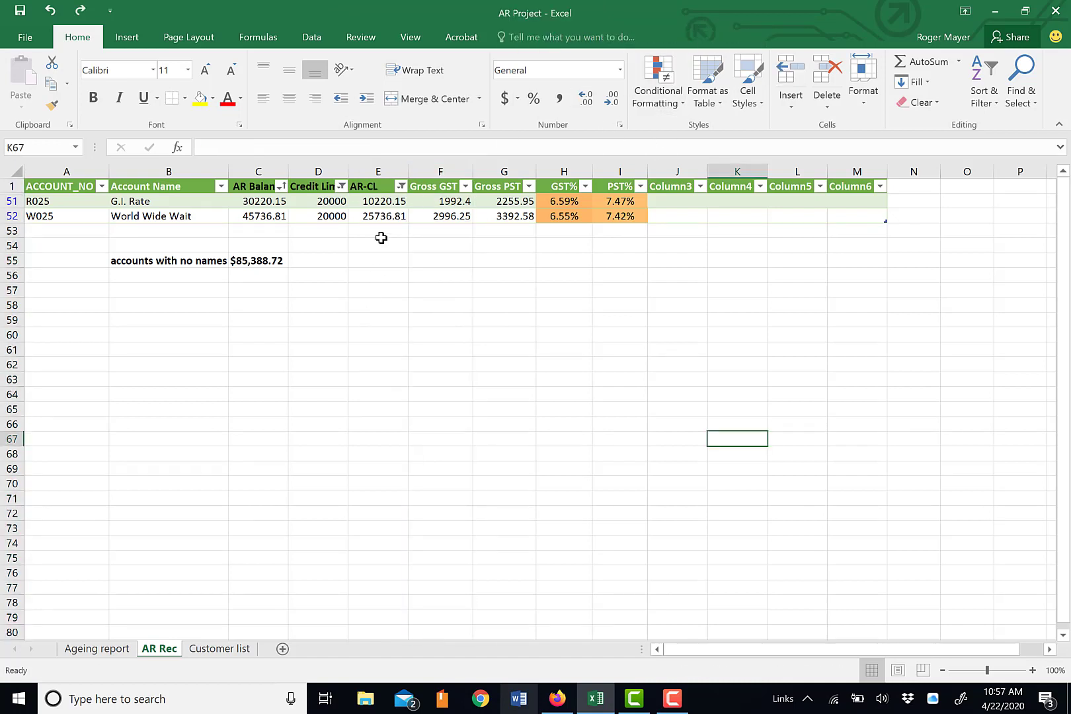
- Start a new conditional formatting rule on the AR-CL column for cells whose value is greater than 0
{"action": "left_click", "coordinate": [379, 169]}
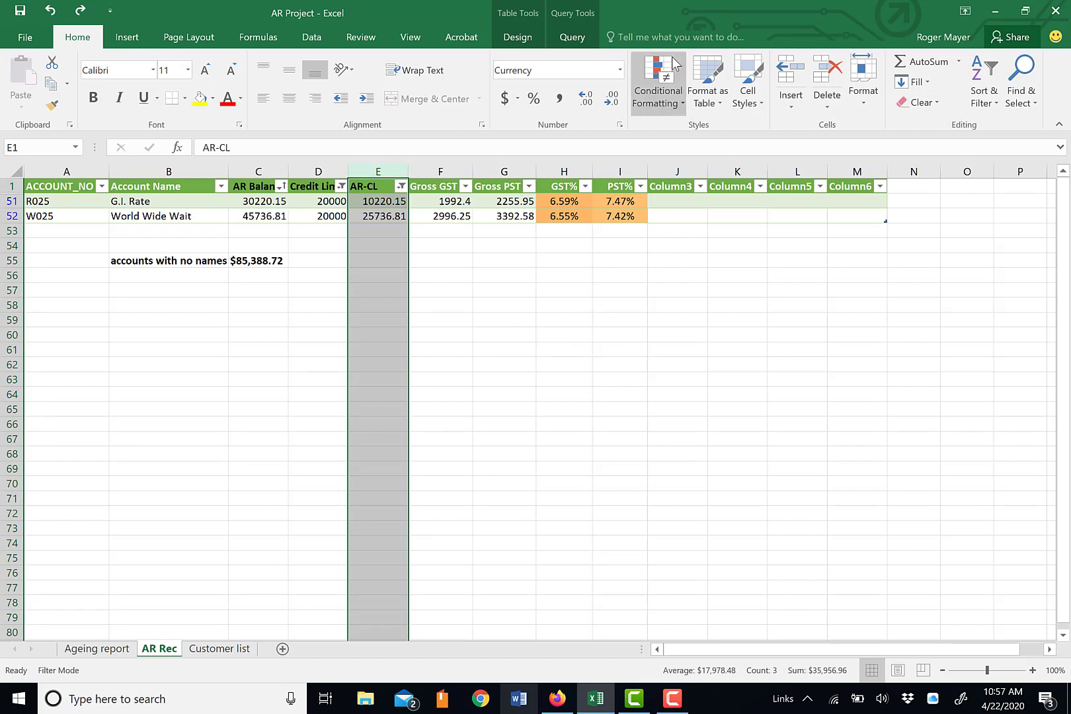
{"action": "left_click", "coordinate": [668, 78]}
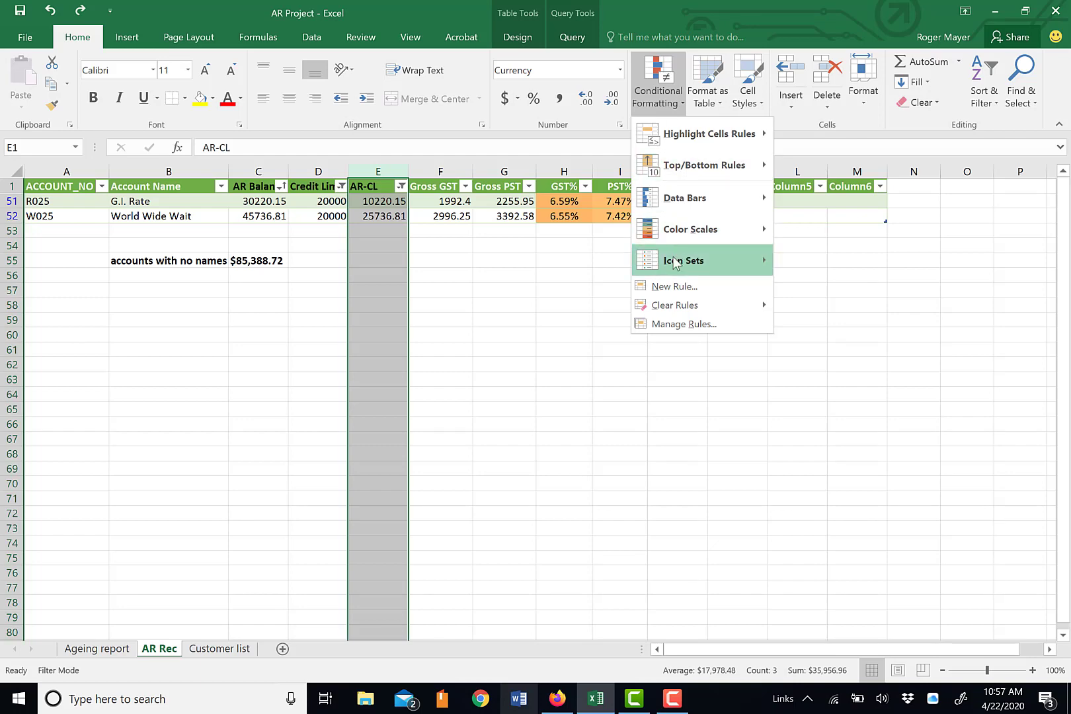
{"action": "left_click", "coordinate": [675, 288]}
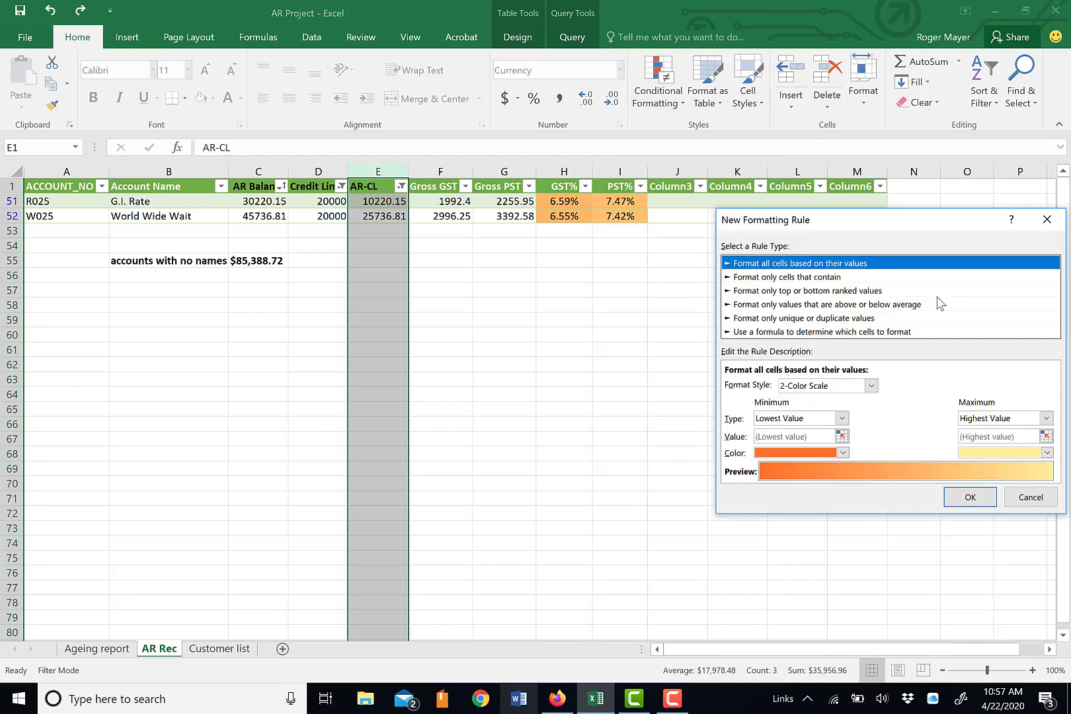
{"action": "left_click", "coordinate": [820, 280]}
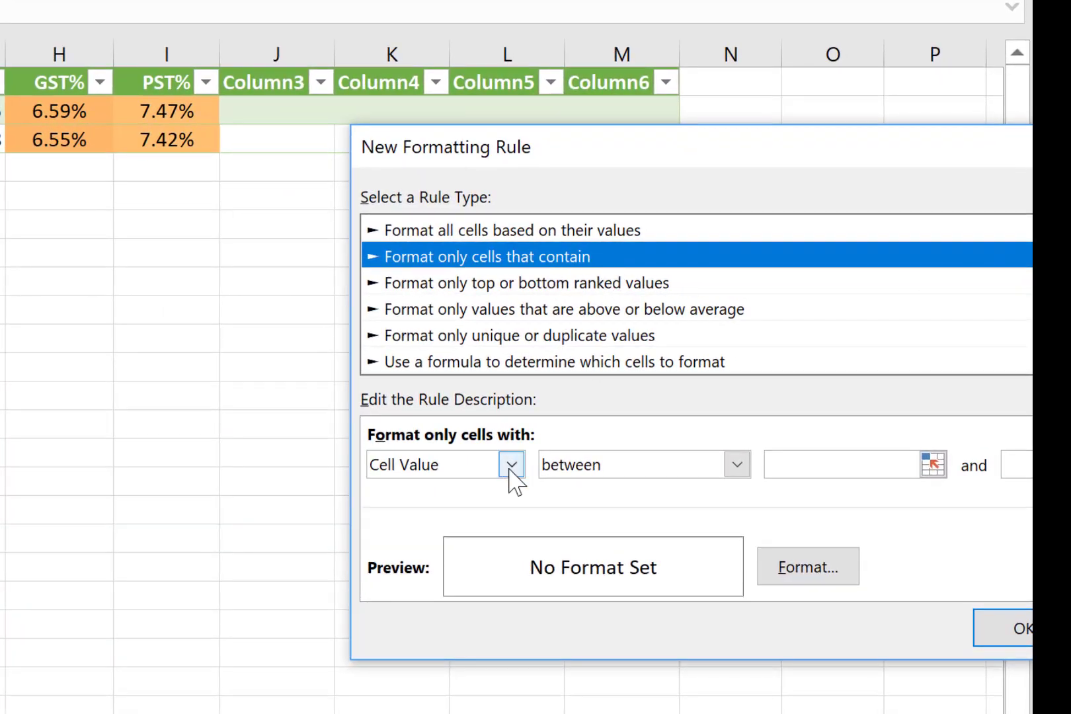
{"action": "left_click", "coordinate": [735, 466]}
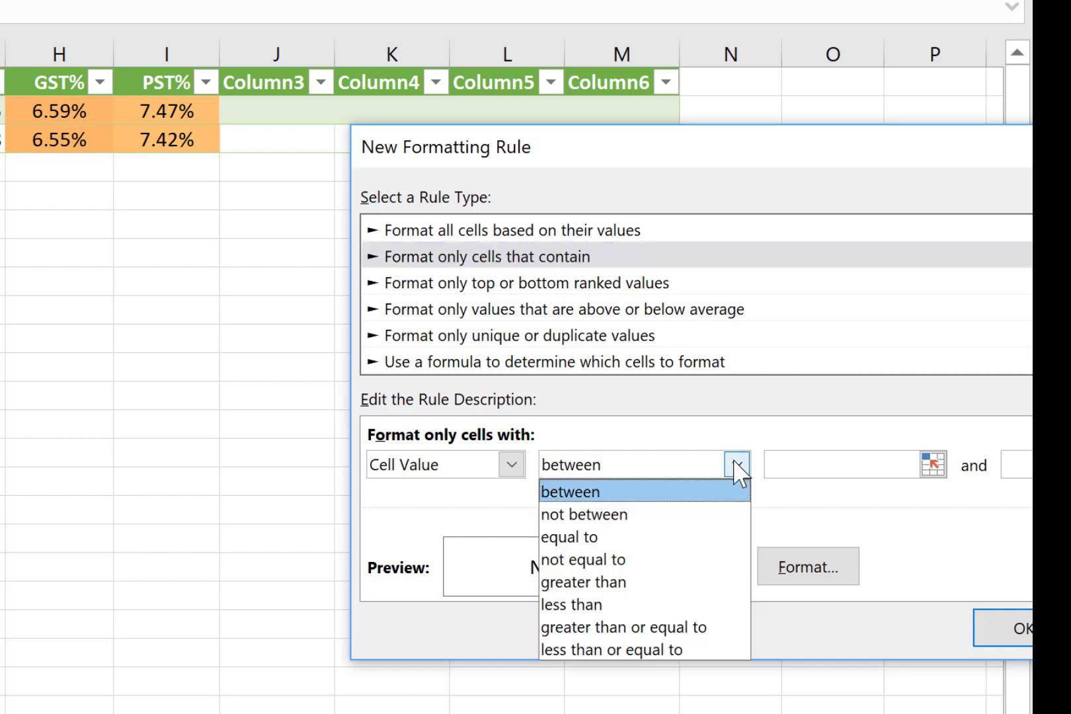
{"action": "left_click", "coordinate": [694, 581]}
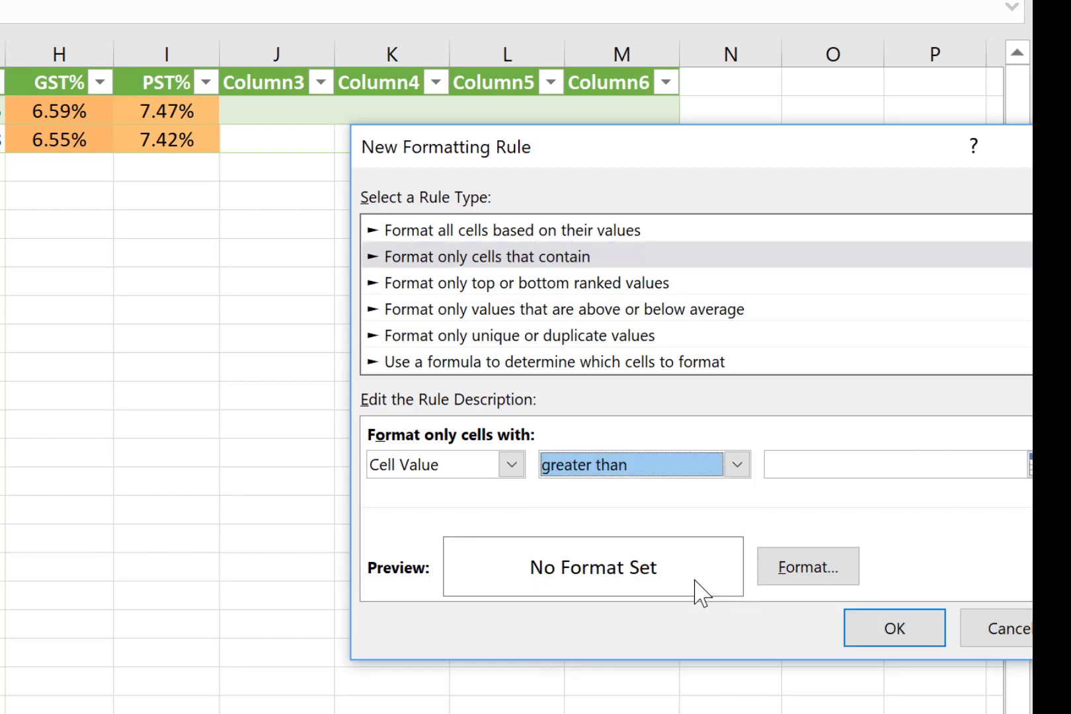
{"action": "left_click", "coordinate": [887, 464]}
{"action": "type", "text": "0"}
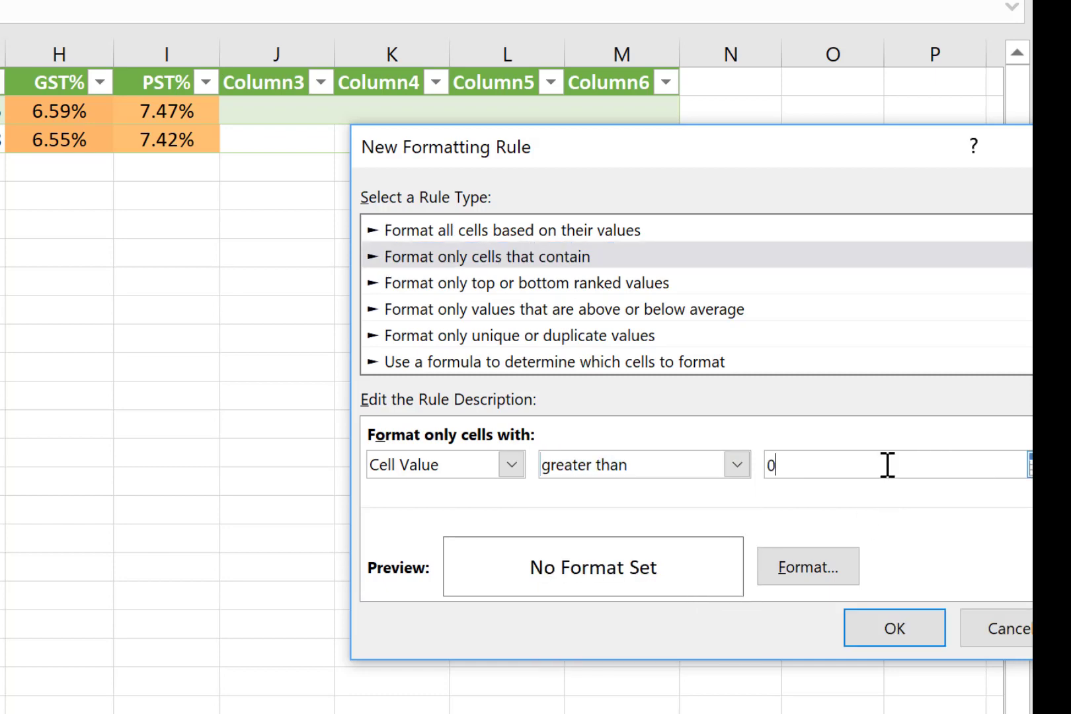
- Give the AR-CL rule a light blue fill with an outline border and apply it to the column
{"action": "left_click", "coordinate": [818, 572]}
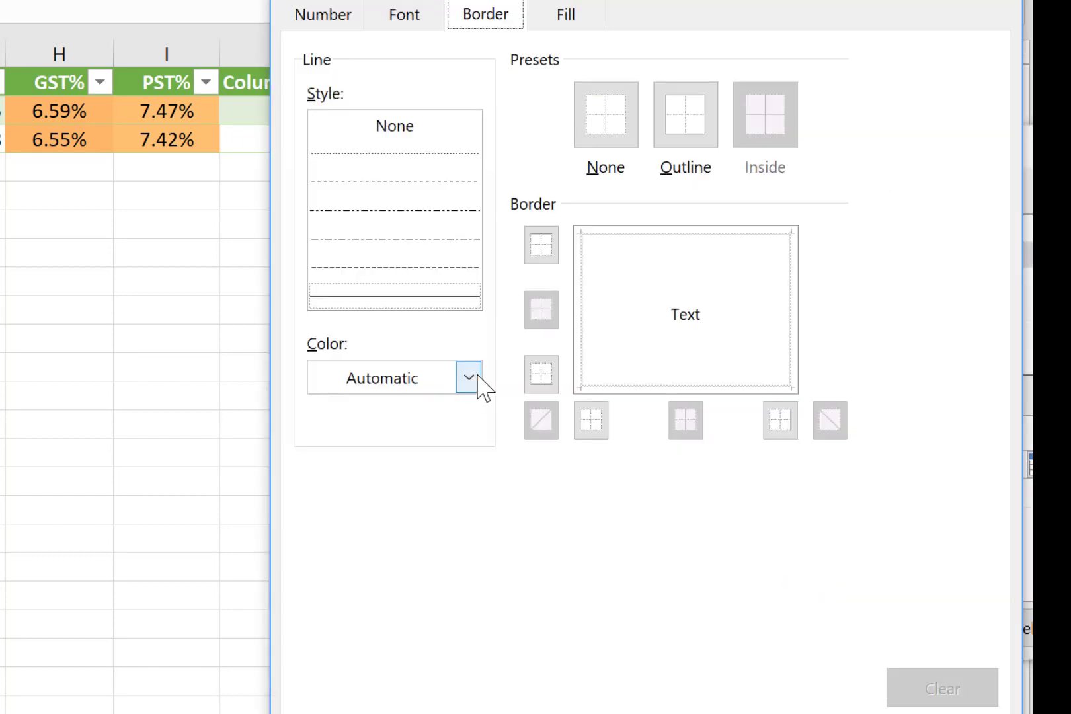
{"action": "left_click", "coordinate": [569, 25]}
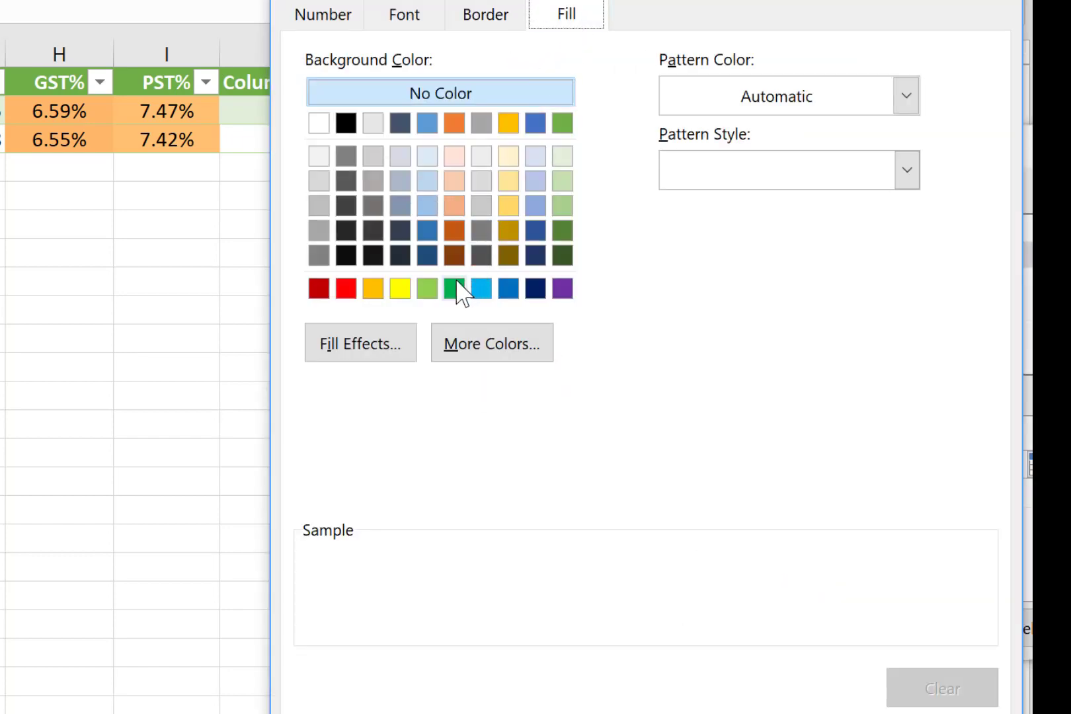
{"action": "left_click", "coordinate": [421, 203]}
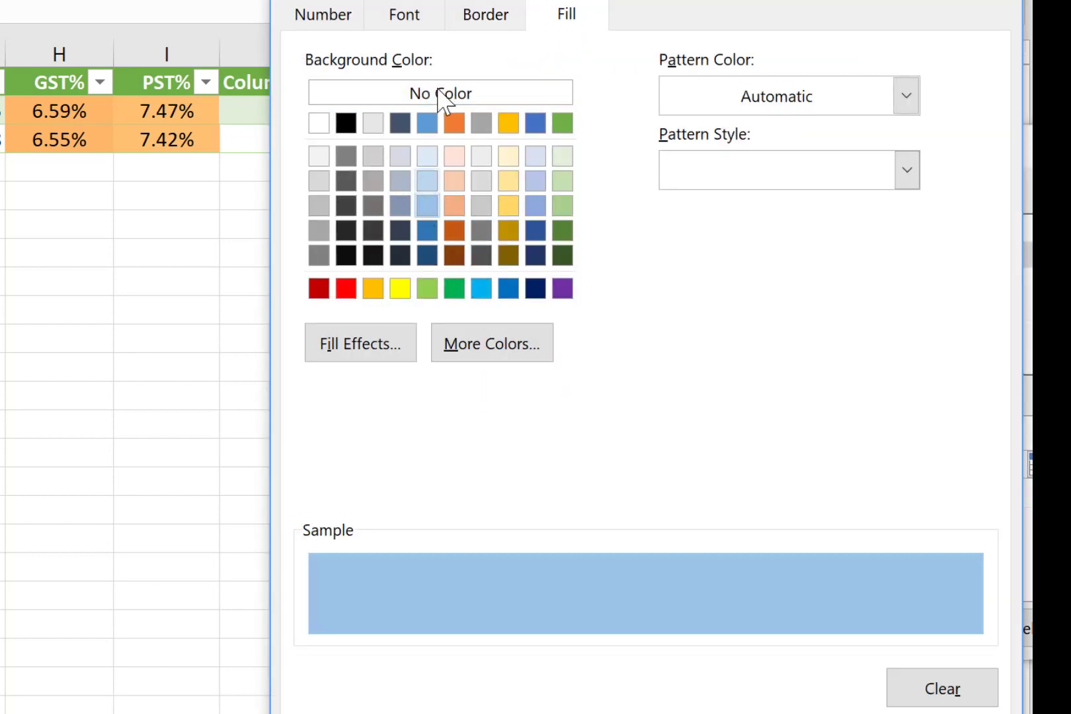
{"action": "left_click", "coordinate": [486, 16]}
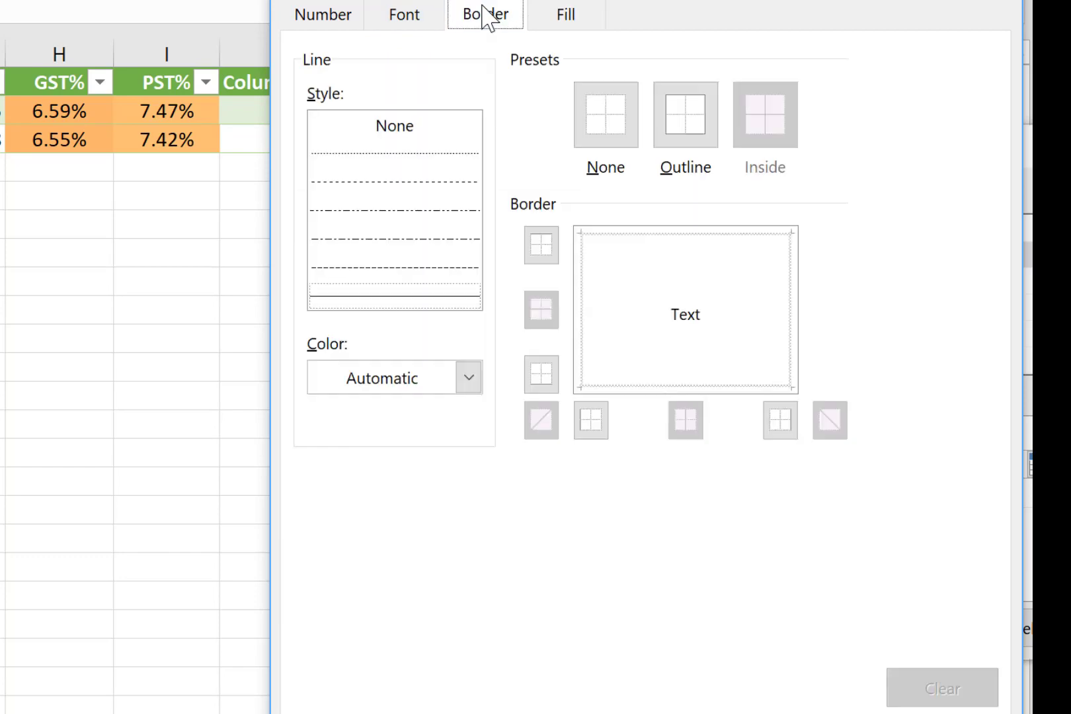
{"action": "left_click", "coordinate": [680, 228]}
{"action": "left_click", "coordinate": [685, 133]}
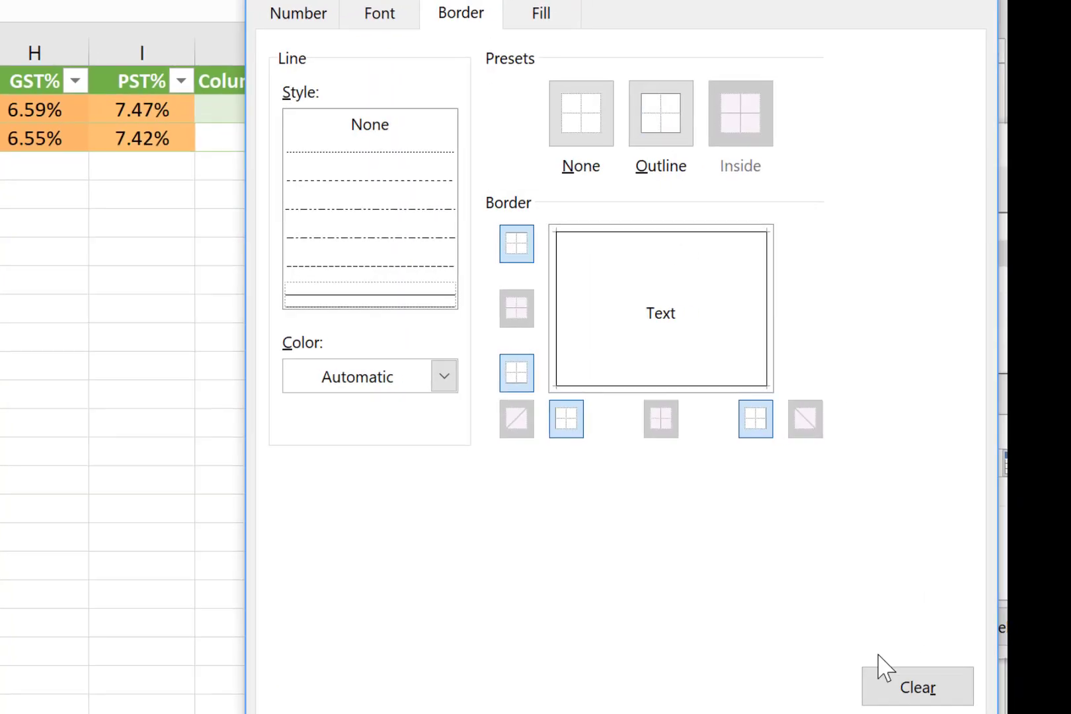
{"action": "key", "text": "Return"}
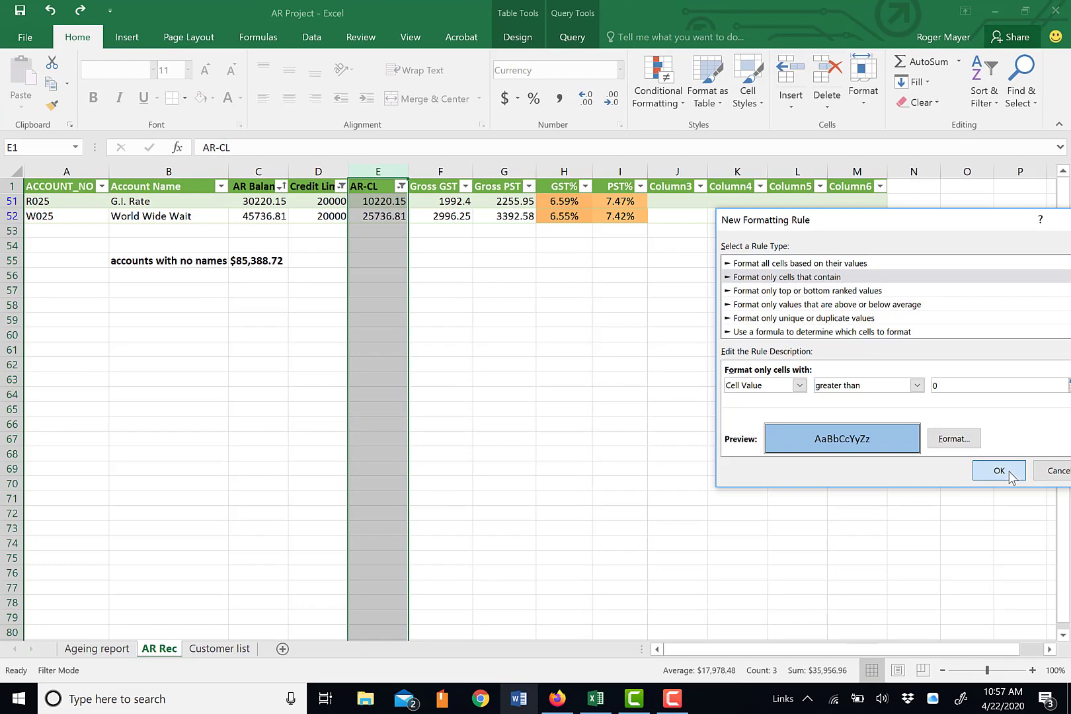
{"action": "left_click", "coordinate": [803, 623]}
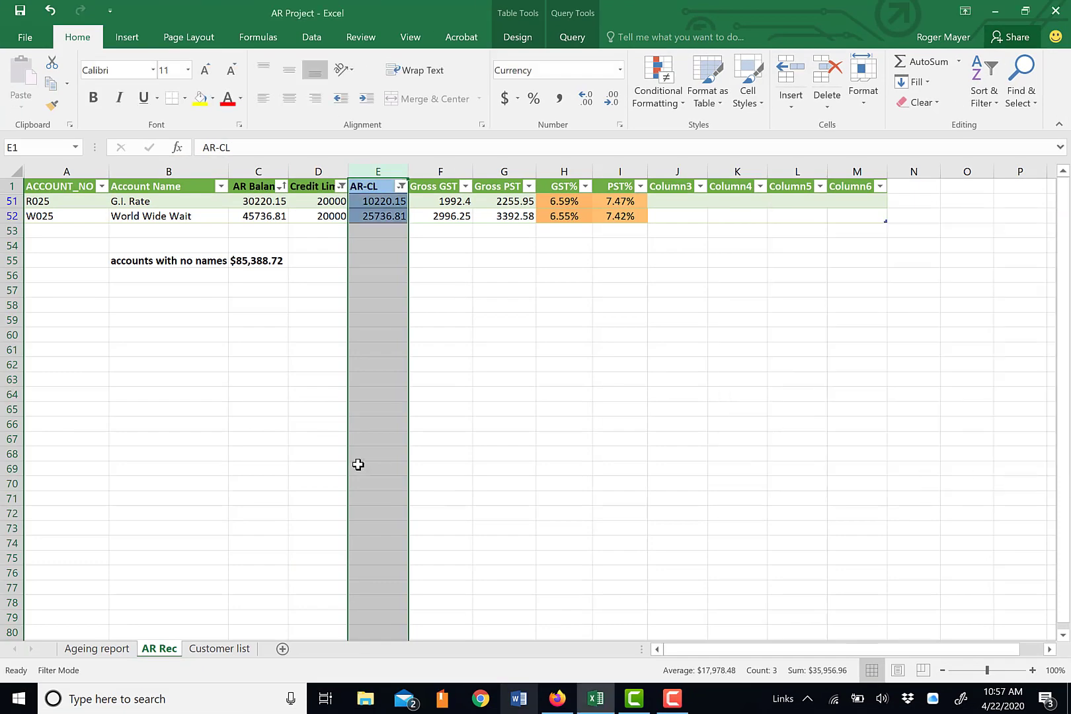
{"action": "left_click", "coordinate": [528, 394]}
- Reset the AR-CL filter to include all values
{"action": "left_click", "coordinate": [401, 187]}
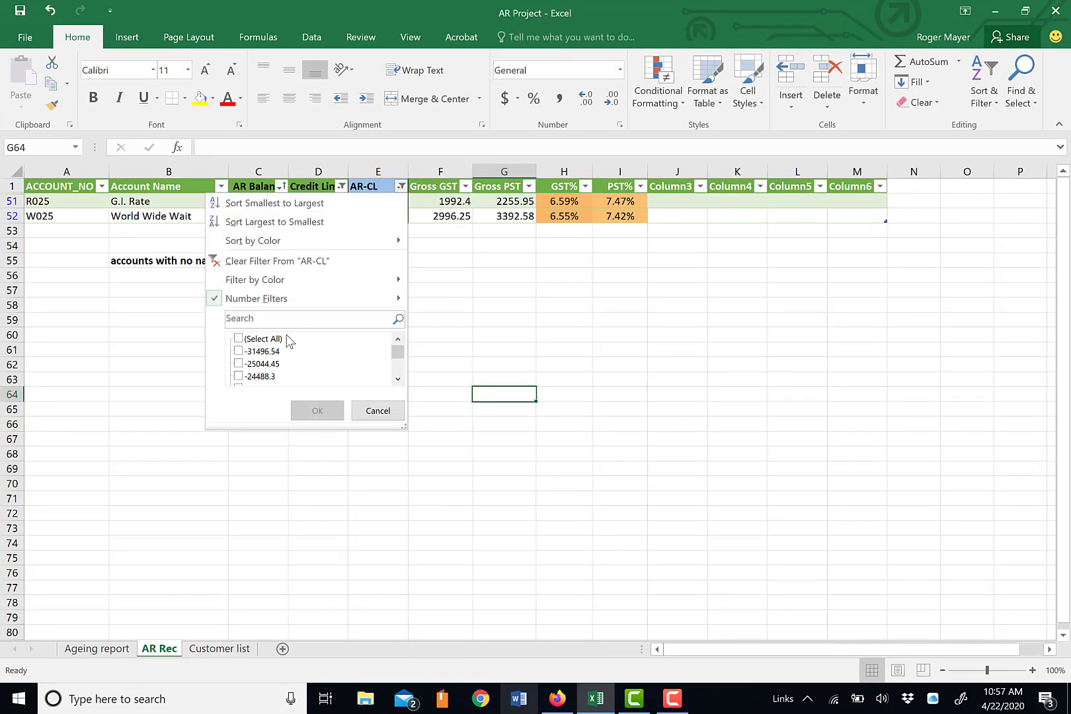
{"action": "left_click", "coordinate": [239, 338]}
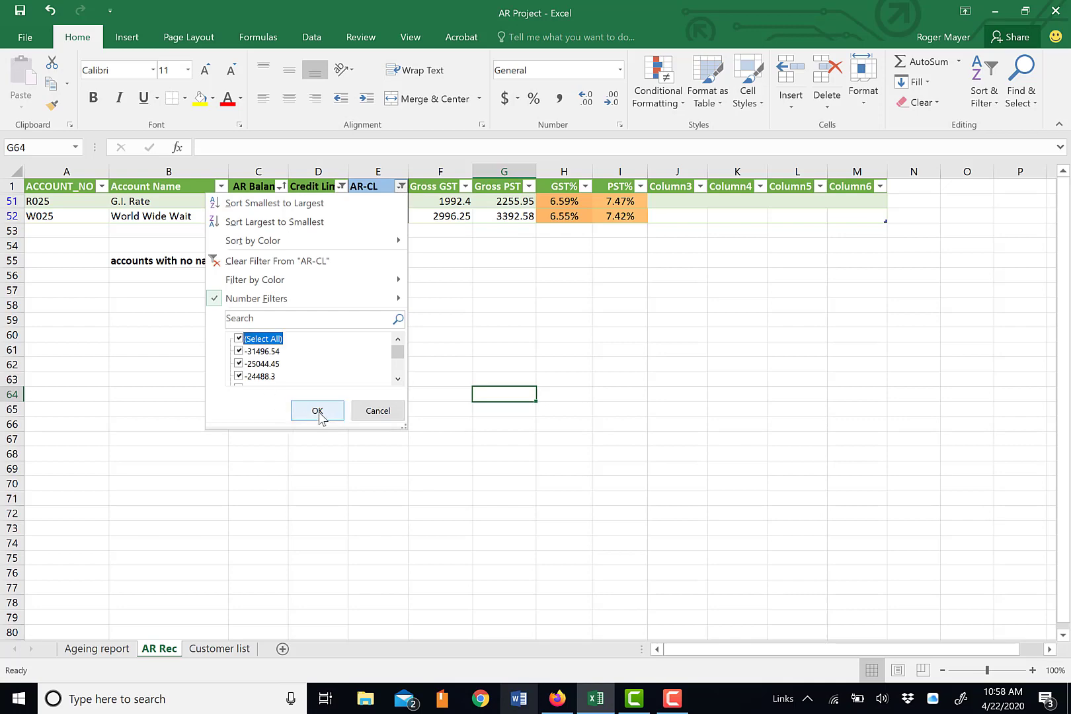
{"action": "left_click", "coordinate": [334, 415]}
- Review the highlighted AR-CL values on the AR Rec sheet, and look over the Customer list and Ageing report sheets
{"action": "scroll", "coordinate": [375, 416], "scroll_direction": "down", "scroll_amount": 5}
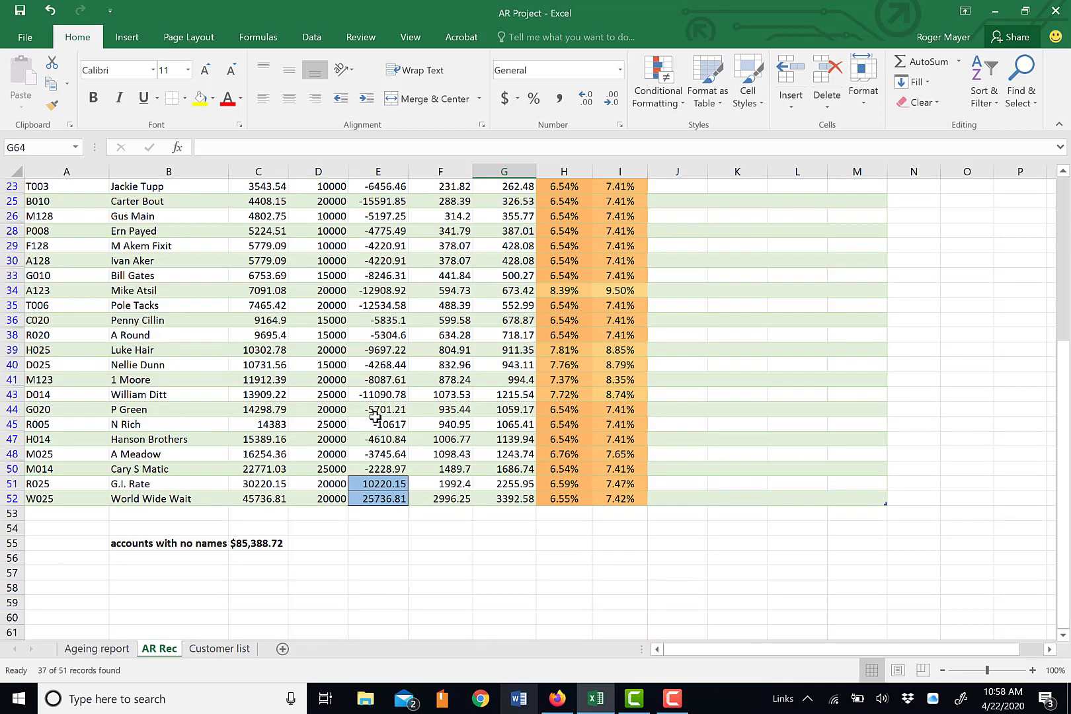
{"action": "scroll", "coordinate": [375, 417], "scroll_direction": "down", "scroll_amount": 5}
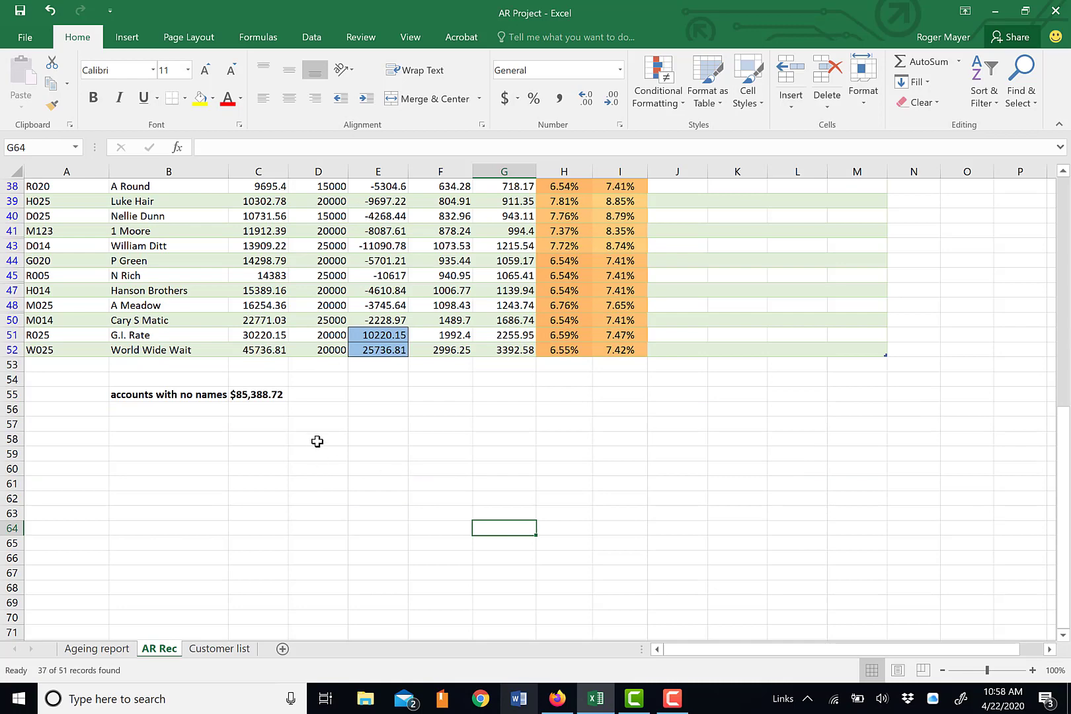
{"action": "scroll", "coordinate": [317, 441], "scroll_direction": "up", "scroll_amount": 5}
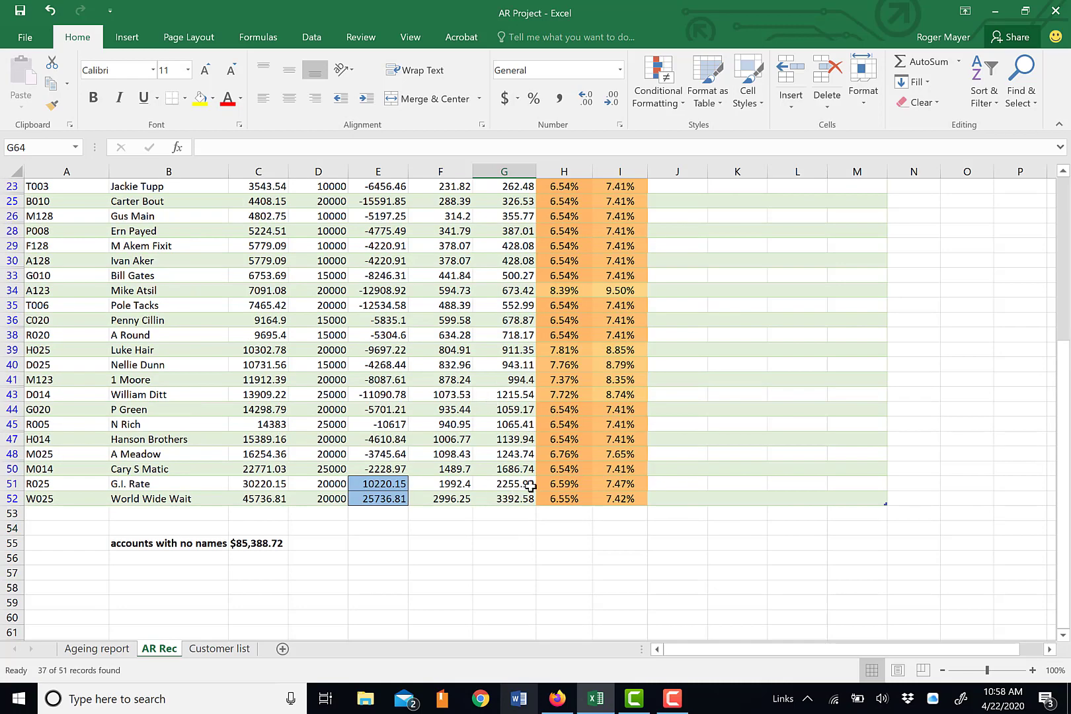
{"action": "scroll", "coordinate": [570, 483], "scroll_direction": "up", "scroll_amount": 6}
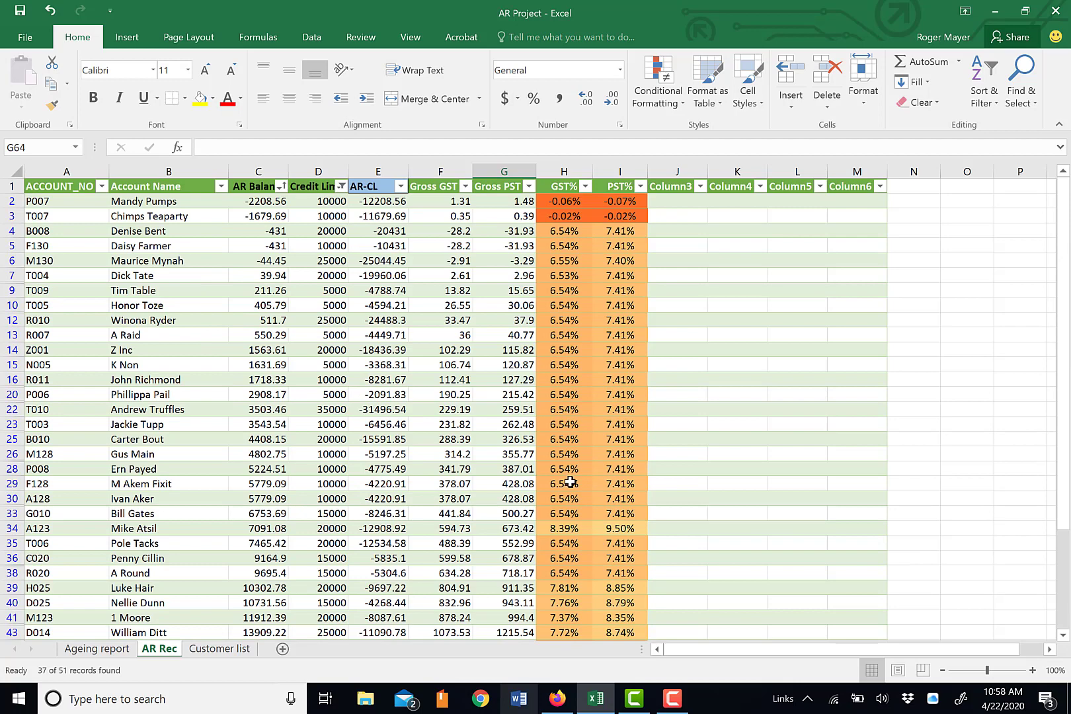
{"action": "scroll", "coordinate": [418, 468], "scroll_direction": "down", "scroll_amount": 3}
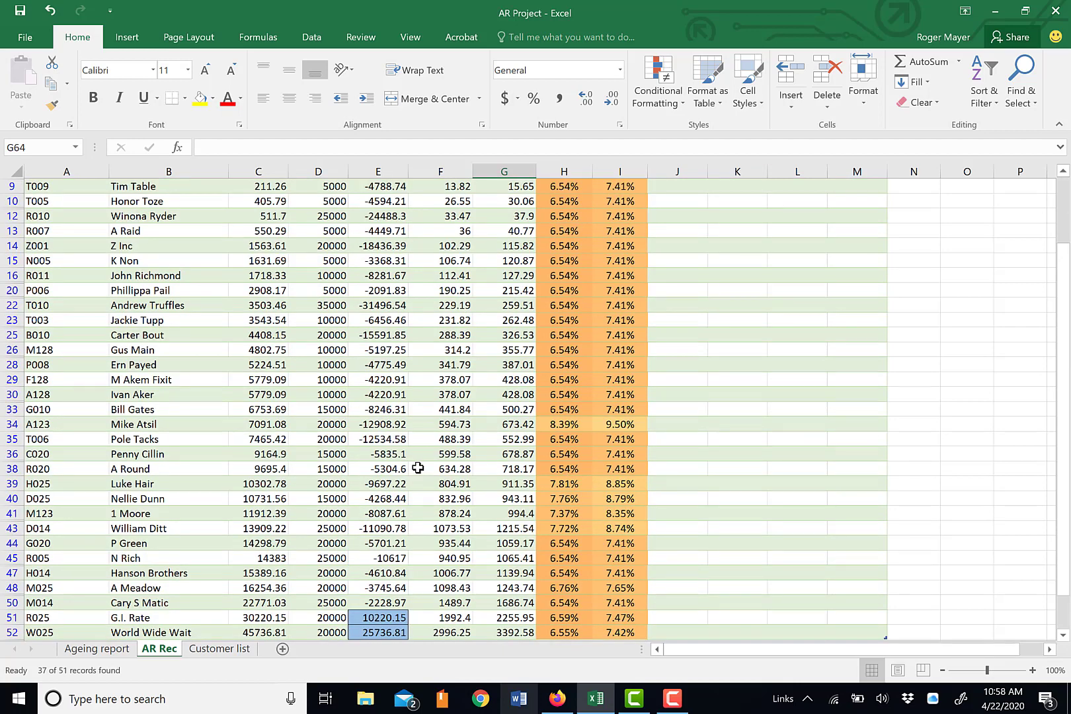
{"action": "scroll", "coordinate": [417, 468], "scroll_direction": "down", "scroll_amount": 2}
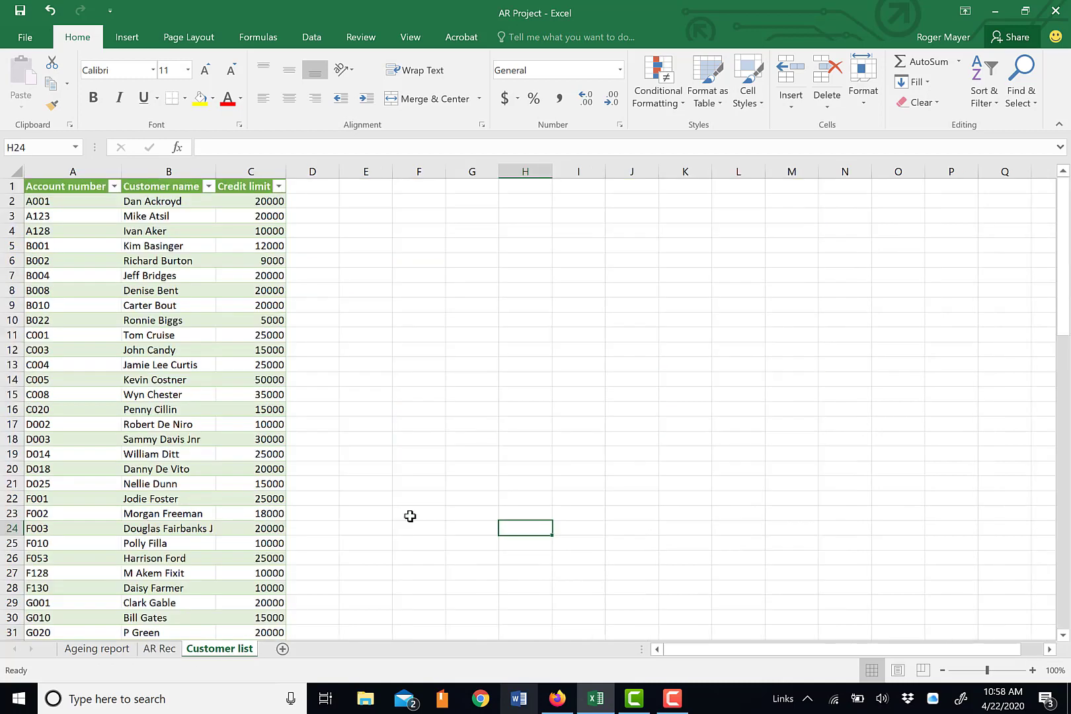
{"action": "left_click", "coordinate": [199, 655]}
{"action": "left_click", "coordinate": [161, 651]}
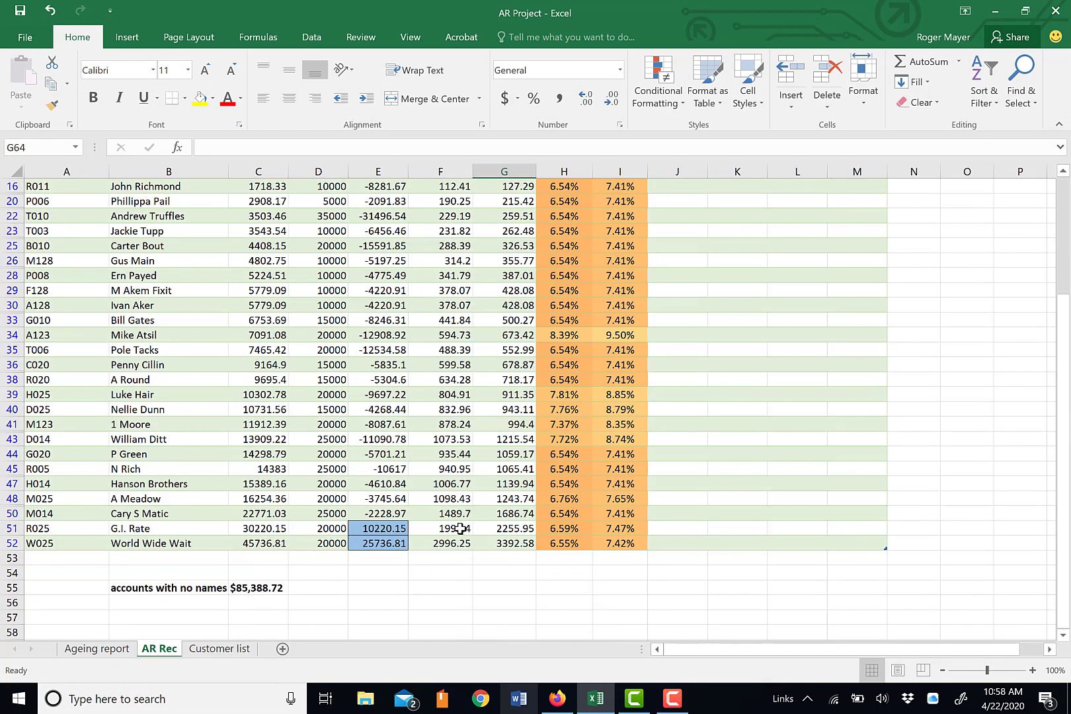
{"action": "scroll", "coordinate": [503, 564], "scroll_direction": "down", "scroll_amount": 1}
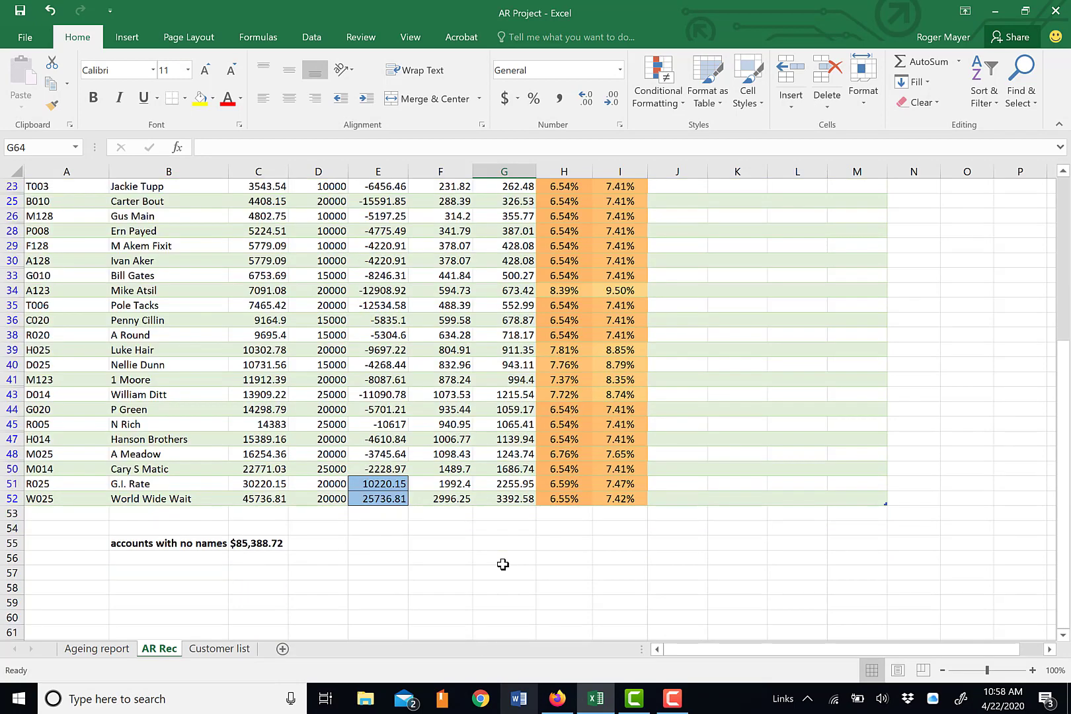
{"action": "left_click_drag", "start_coordinate": [419, 541], "coordinate": [754, 639]}
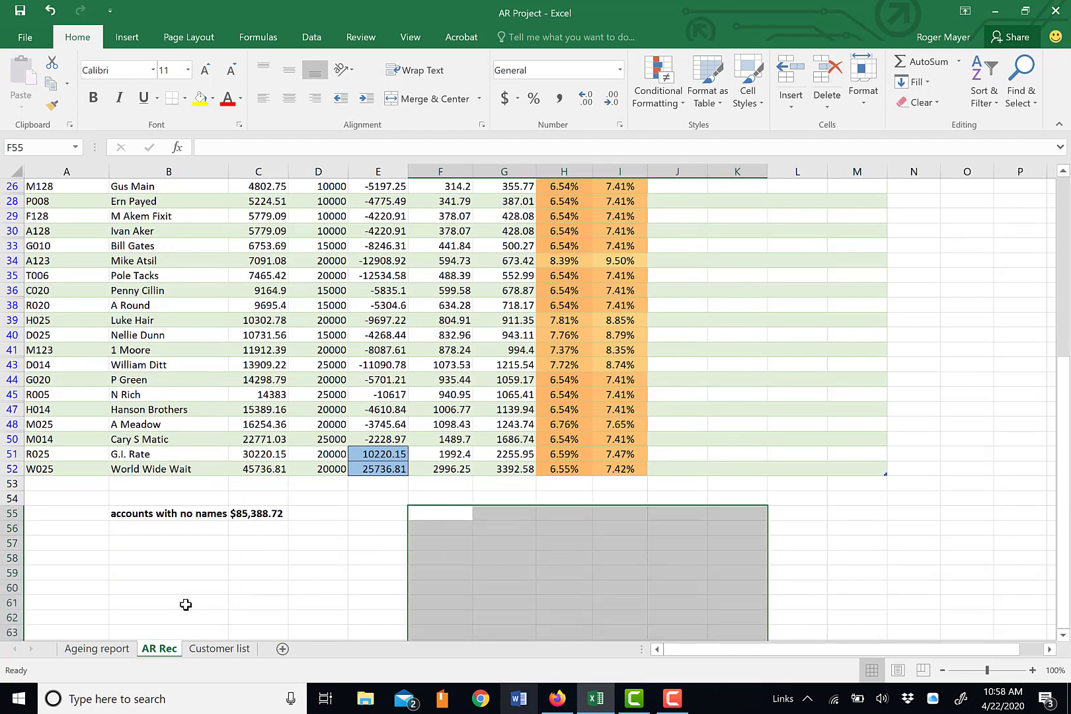
{"action": "left_click", "coordinate": [109, 651]}
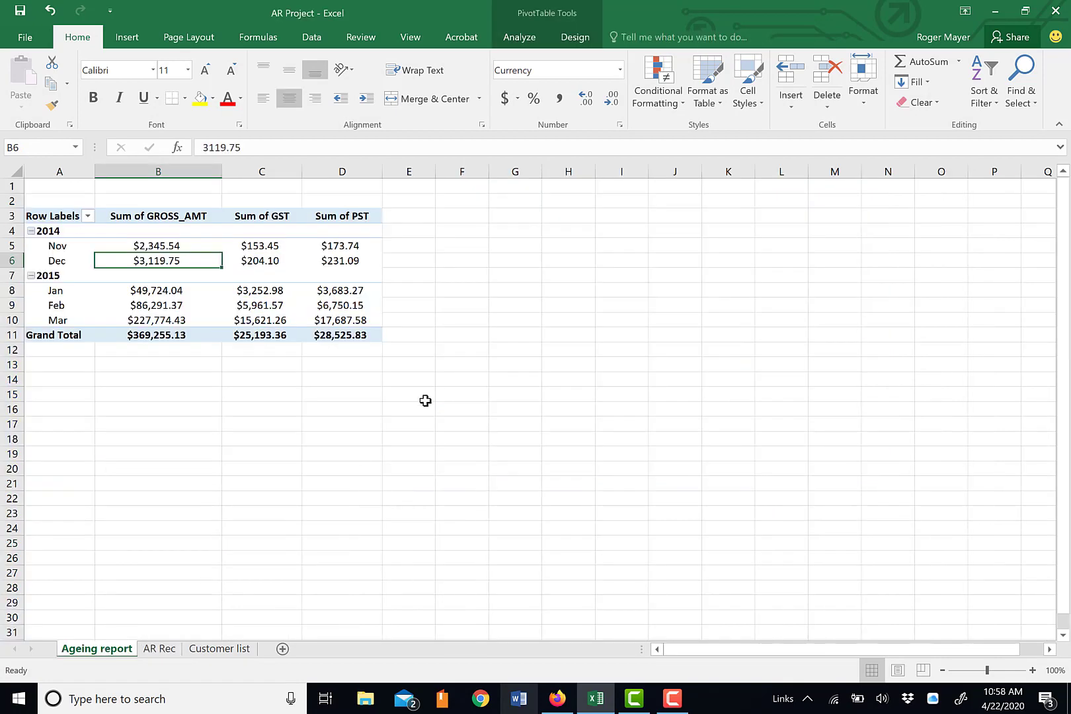